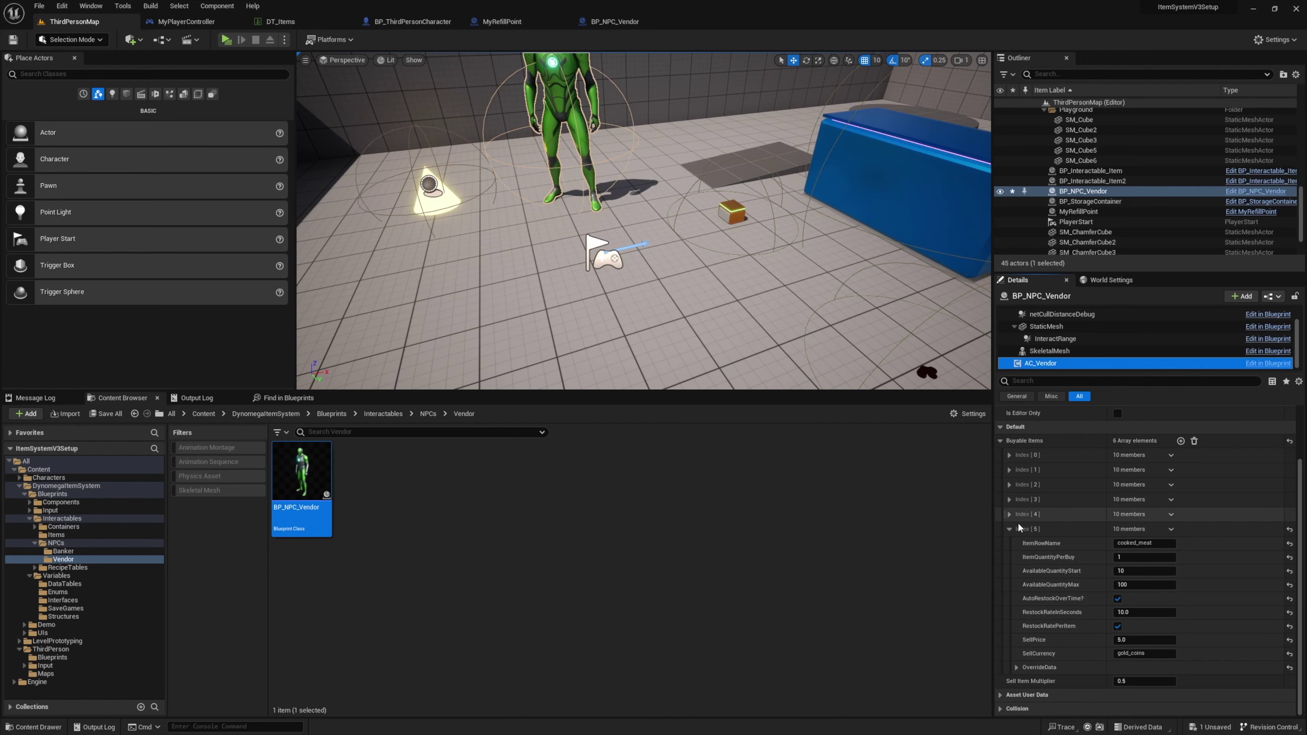
# - Check the cooked_meat row in the DT_Items data table and set the placed vendor's Sell Item Multiplier to 5.0
pyautogui.click(1009, 523)
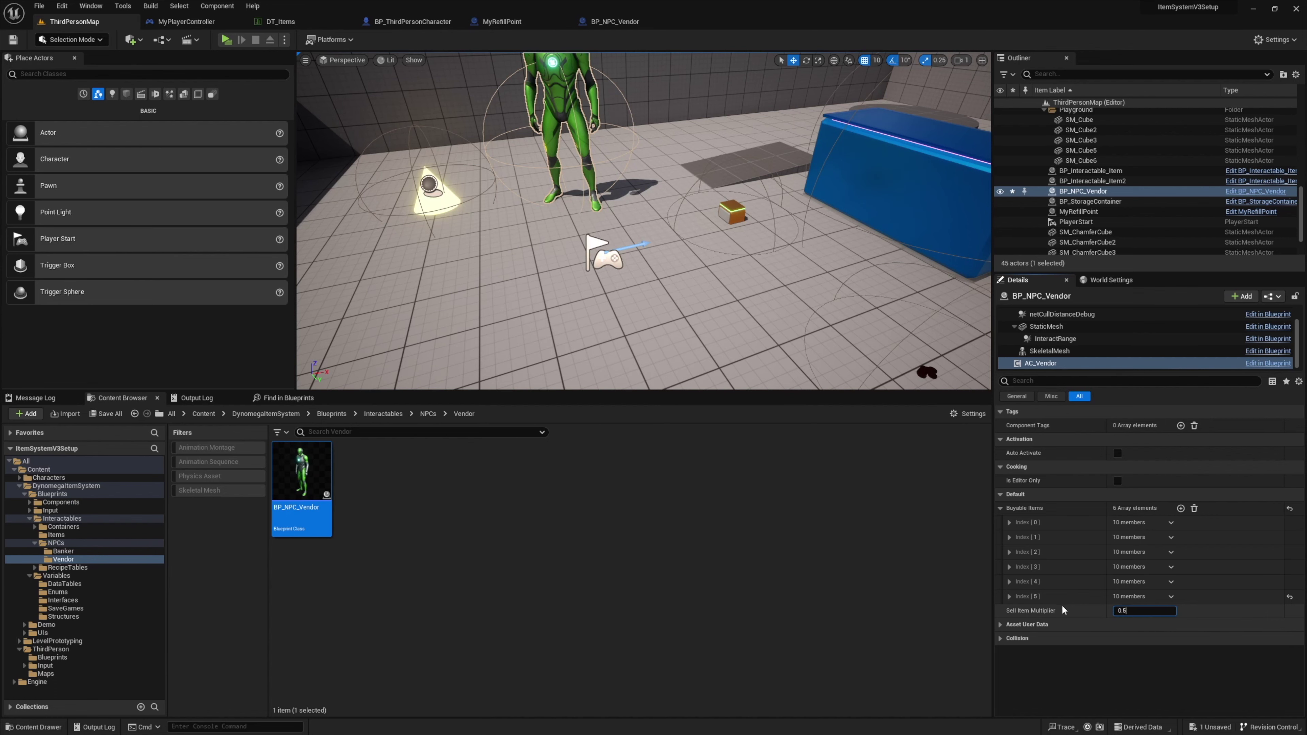
pyautogui.click(276, 25)
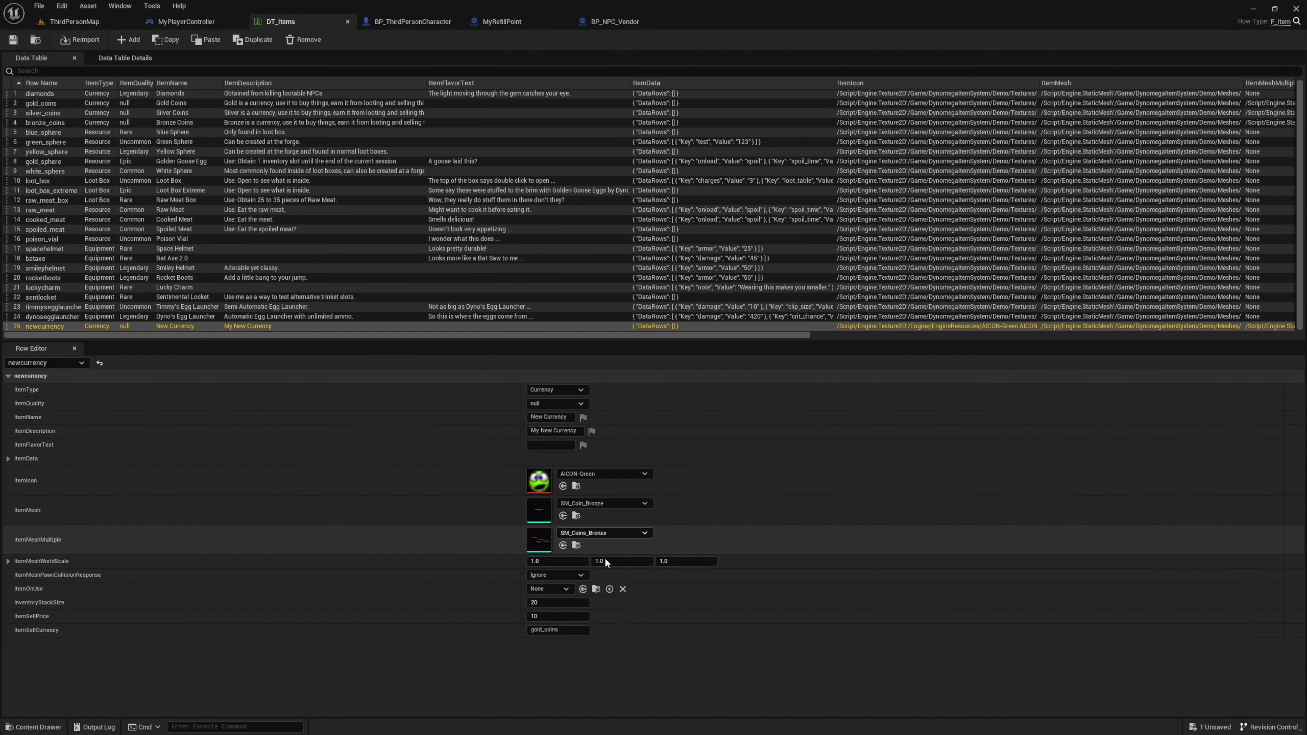
pyautogui.click(51, 219)
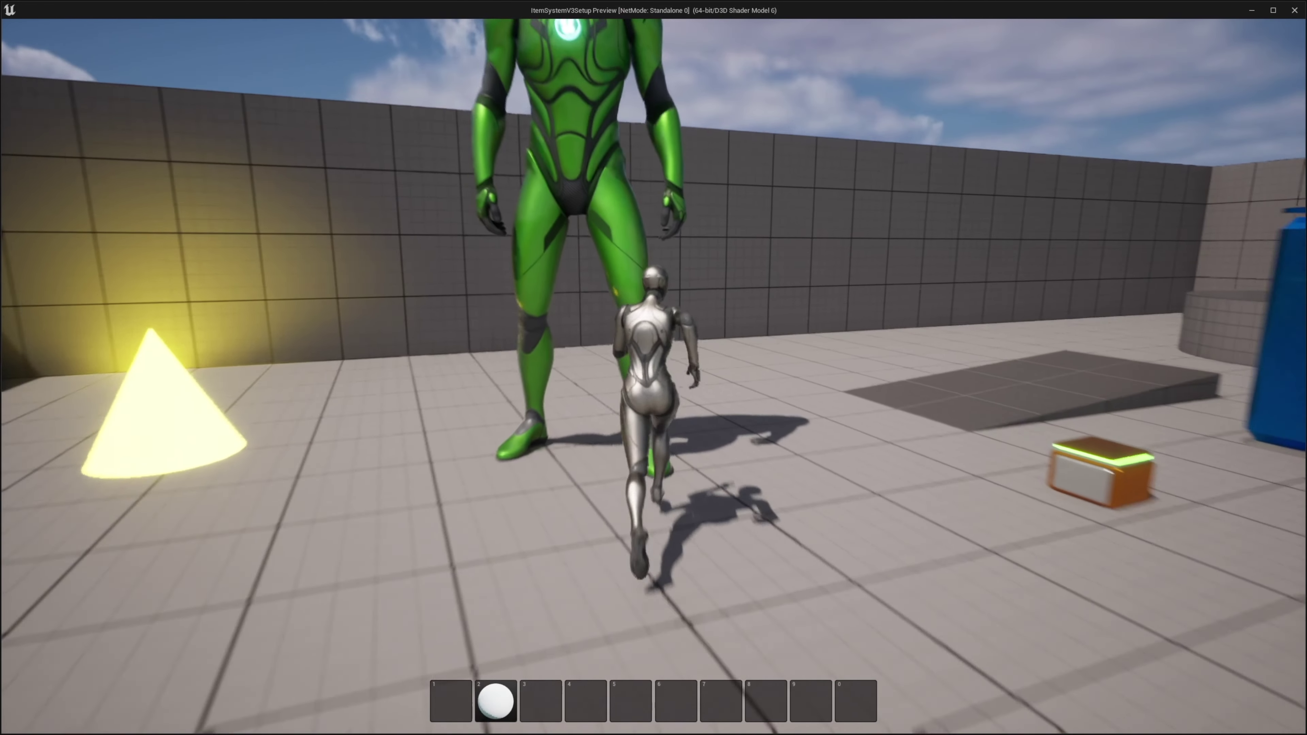
# - Trade with the vendor in the play session and adjust the quantity of Cooked Meat to sell
pyautogui.press('e')
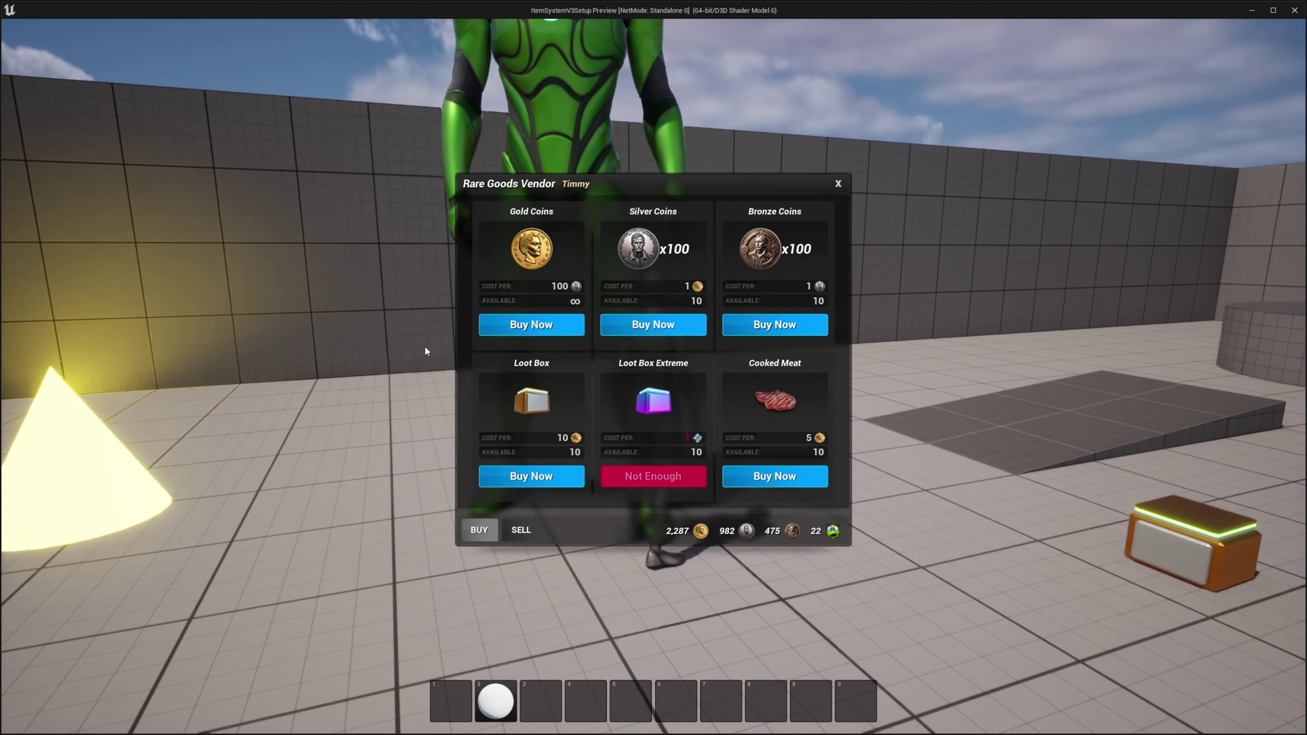
pyautogui.click(521, 530)
pyautogui.scroll(-4, 761, 379)
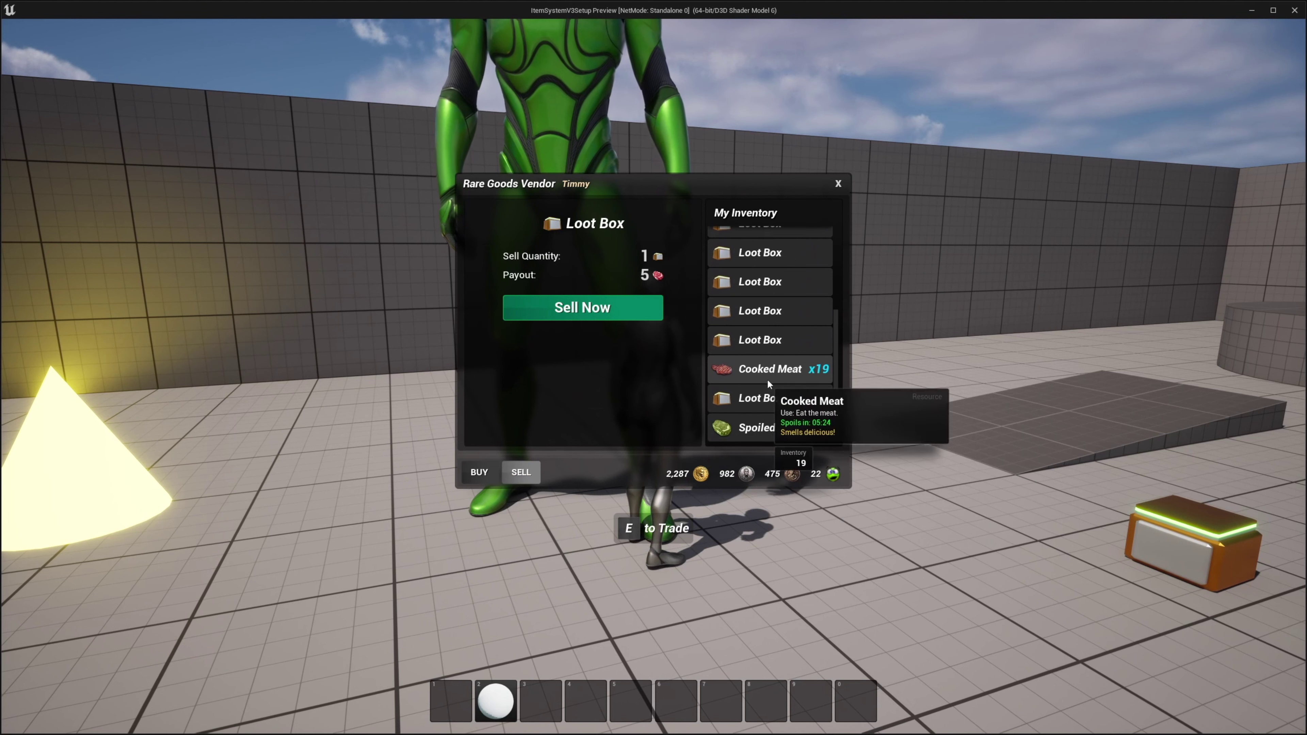
pyautogui.click(768, 380)
pyautogui.moveTo(612, 342); pyautogui.dragTo(544, 340)
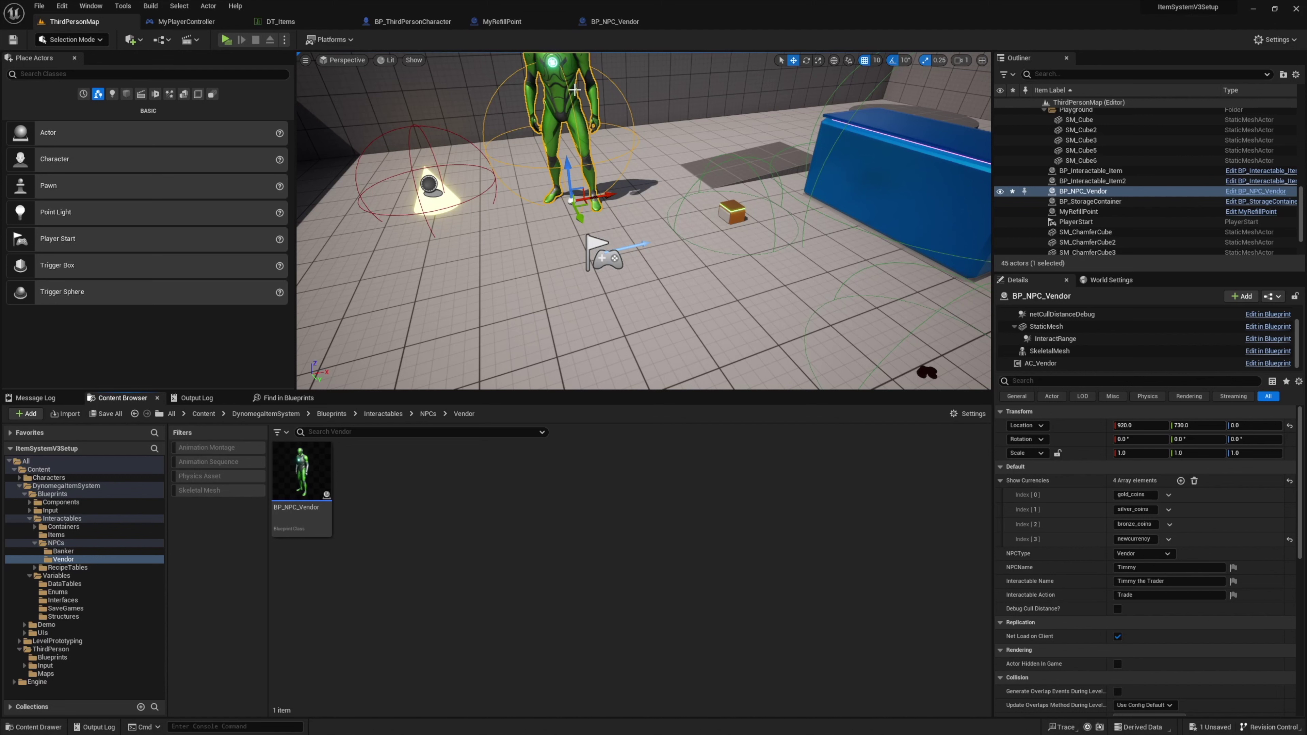
# - Copy the cooked_meat entry from the placed vendor's Buyable Items and delete it from that array
pyautogui.click(1076, 365)
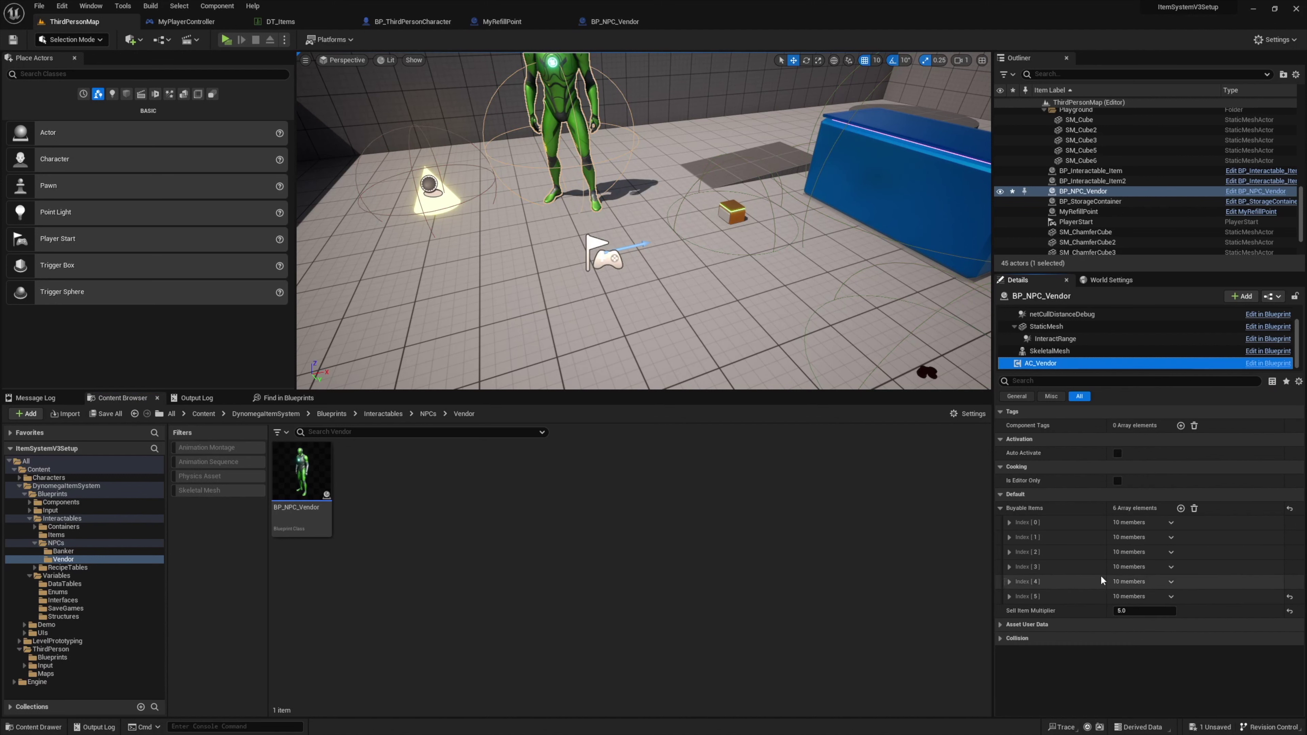
pyautogui.click(1009, 598)
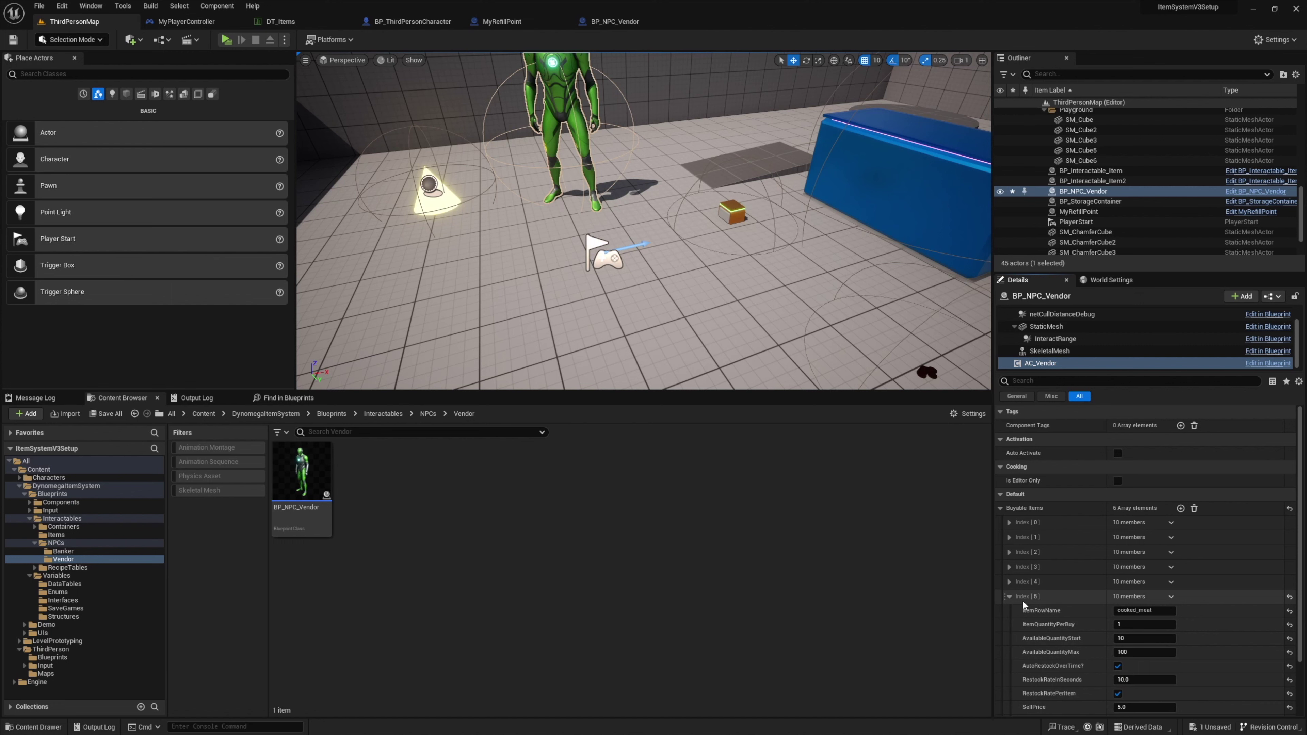
pyautogui.rightClick(1047, 597)
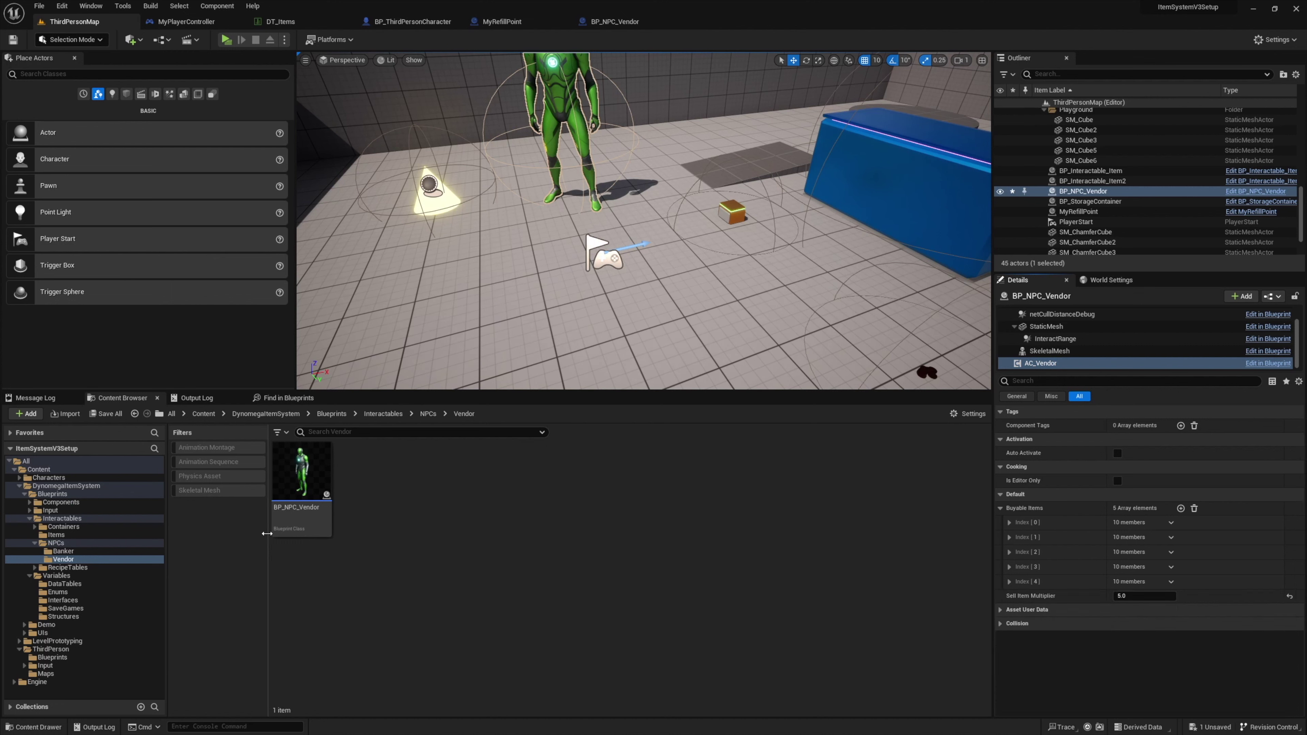
# - Create a child Blueprint class of BP_NPC_Vendor named BP_NPC_MeatVendor
pyautogui.click(288, 527)
pyautogui.rightClick(300, 522)
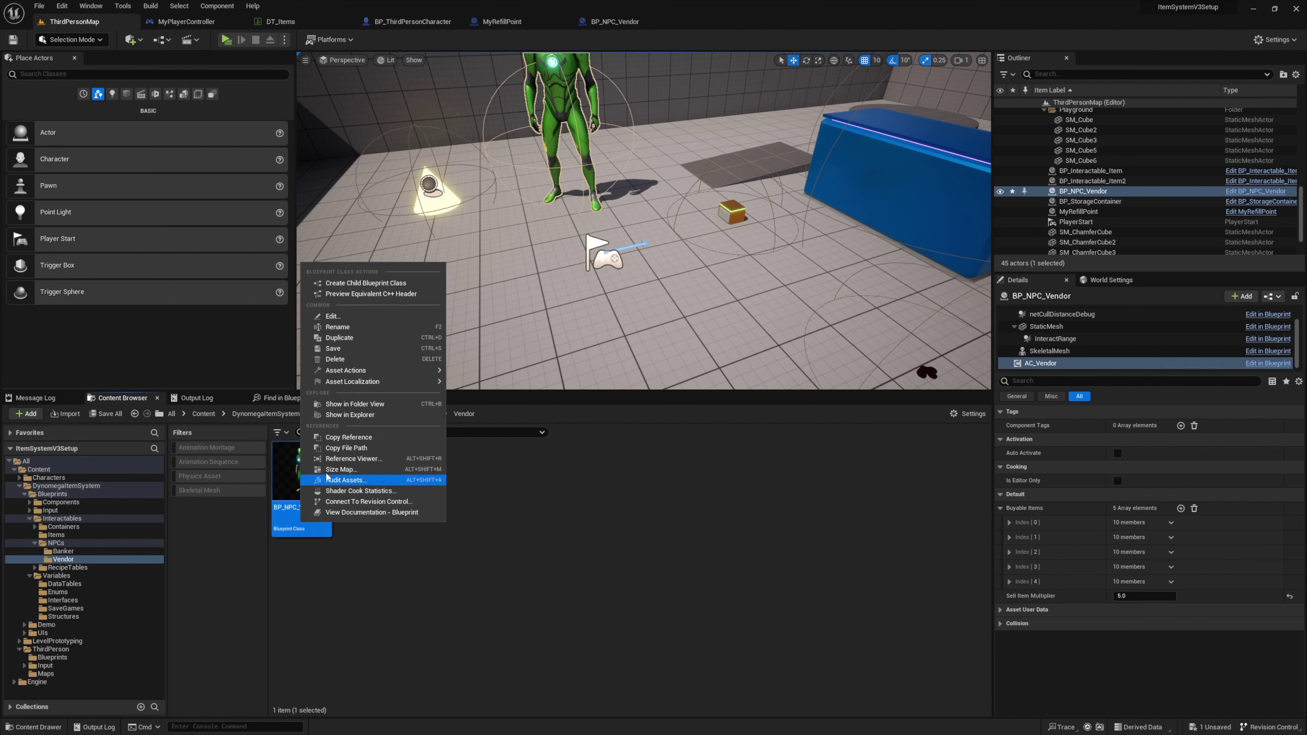
pyautogui.click(365, 282)
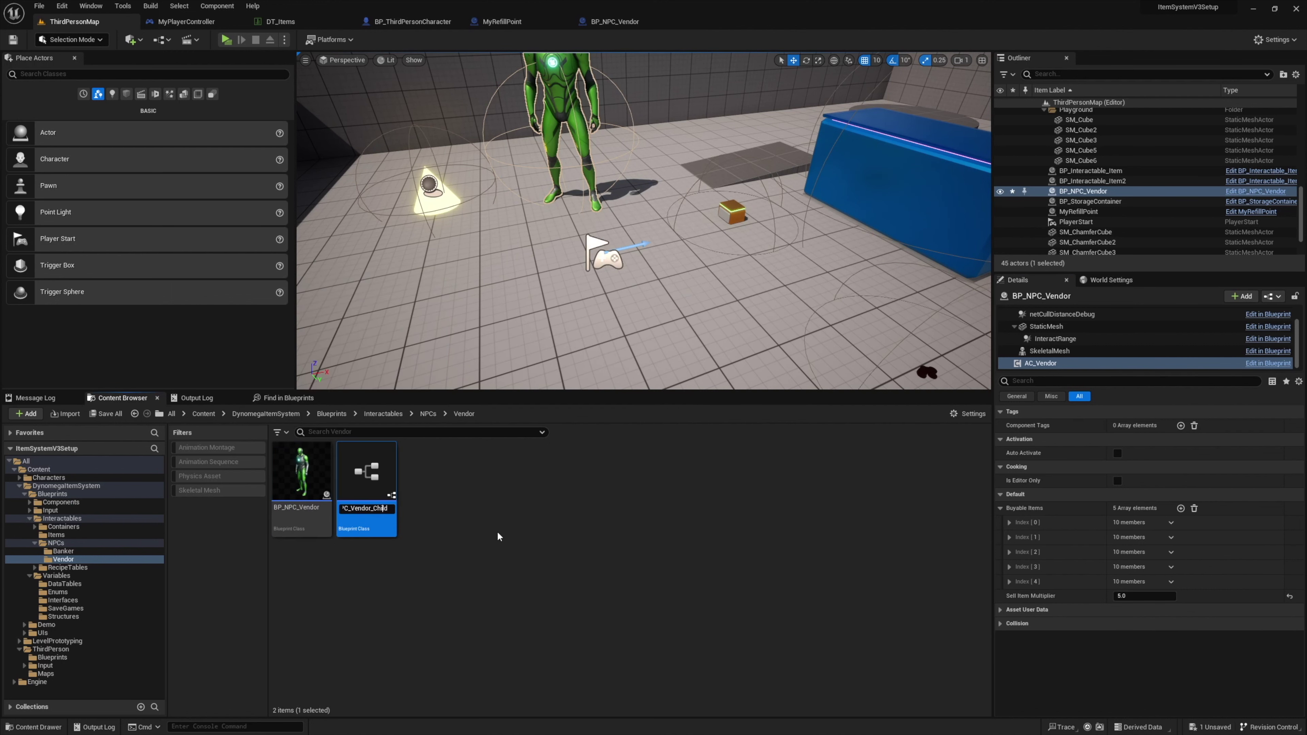
pyautogui.write('Meat')
pyautogui.press('Return')
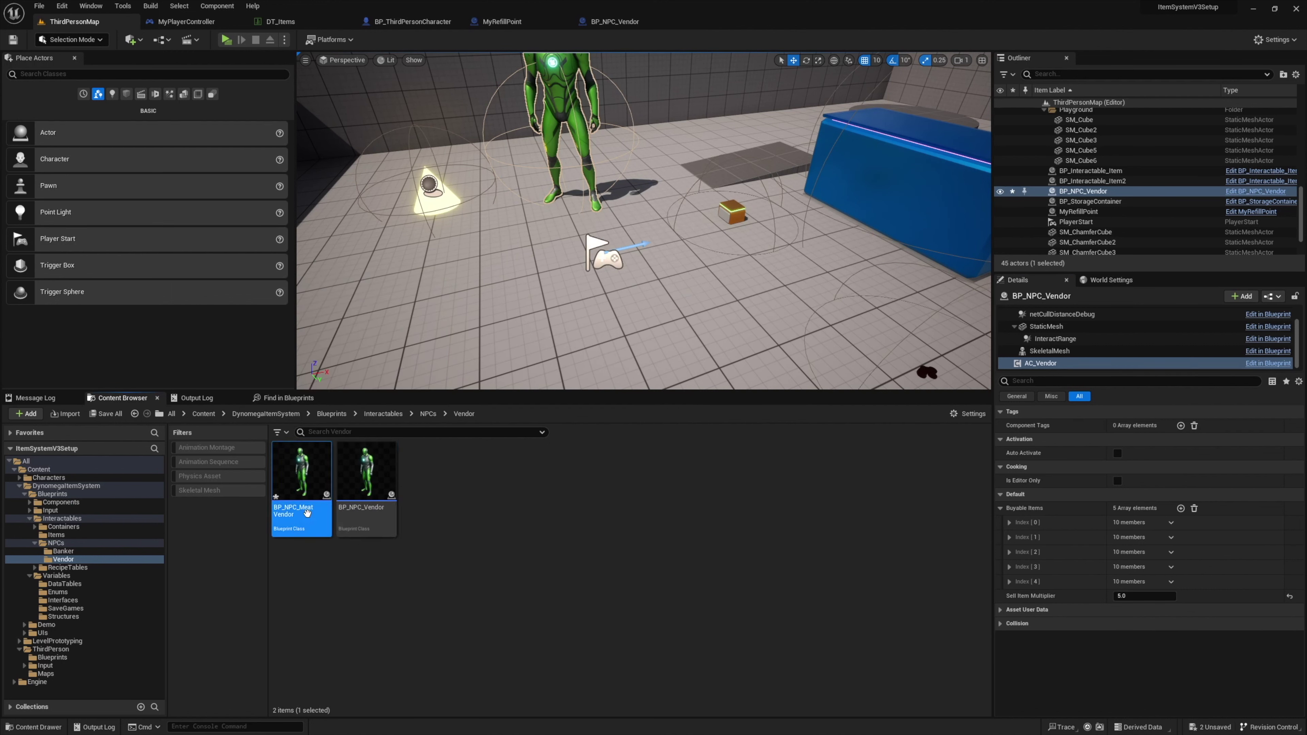
# - Assign the red materials to both elements of BP_NPC_MeatVendor's SkeletalMesh, compile and save the Blueprint
pyautogui.doubleClick(286, 479)
pyautogui.click(56, 114)
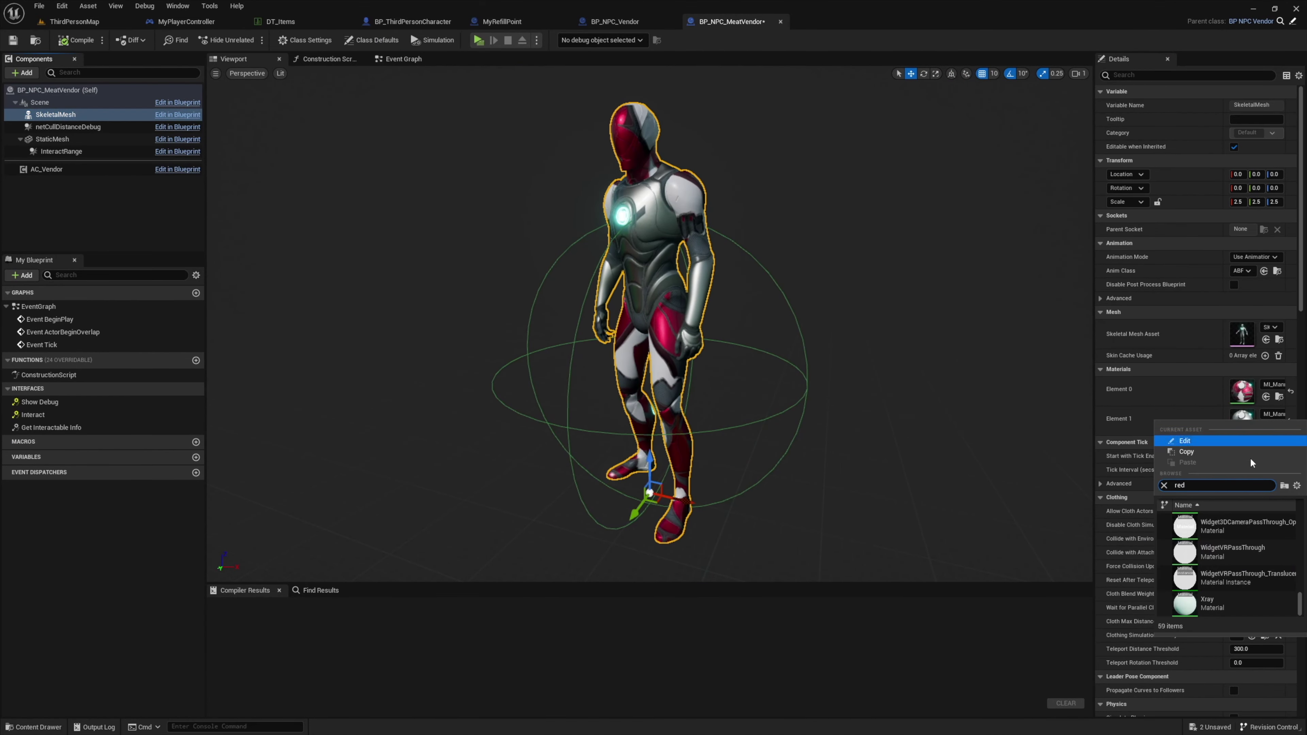
pyautogui.click(1229, 524)
pyautogui.click(75, 39)
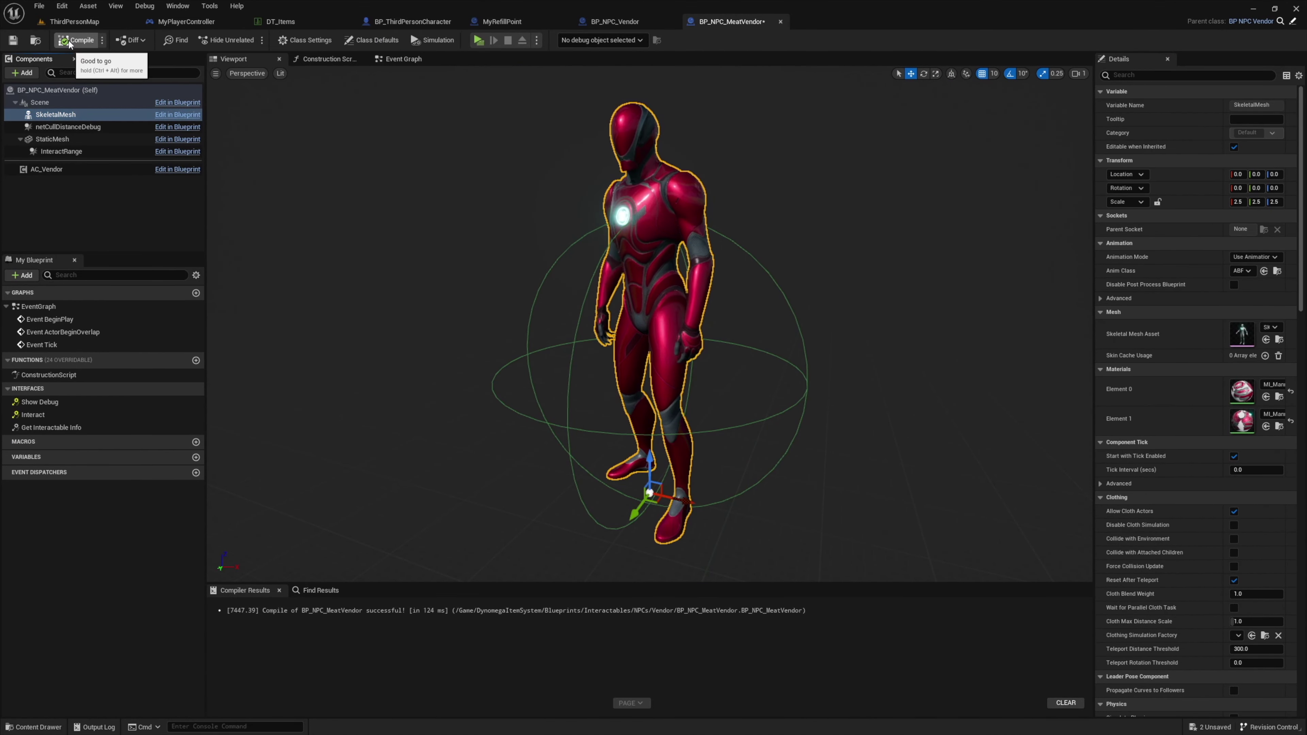
pyautogui.click(14, 40)
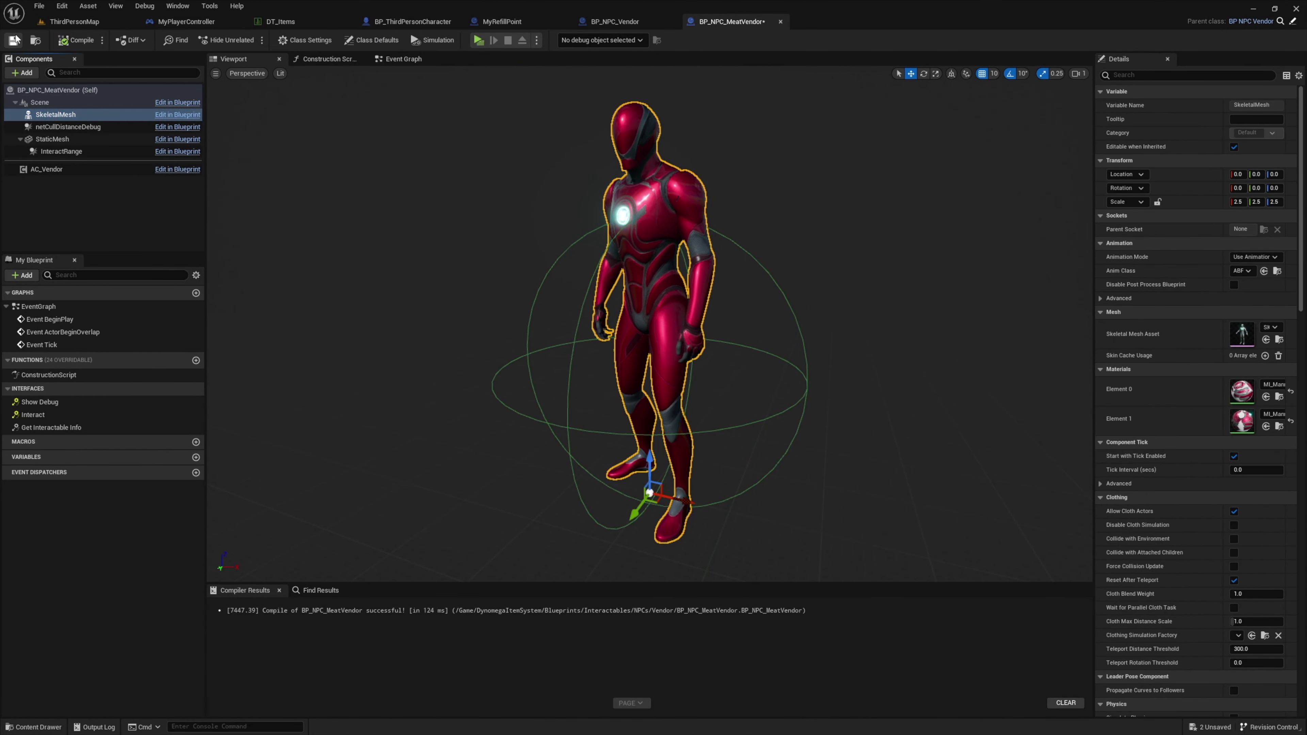
# - Replace AC_Vendor's inherited Buyable Items in BP_NPC_MeatVendor with a single pasted cooked_meat entry and save
pyautogui.click(68, 171)
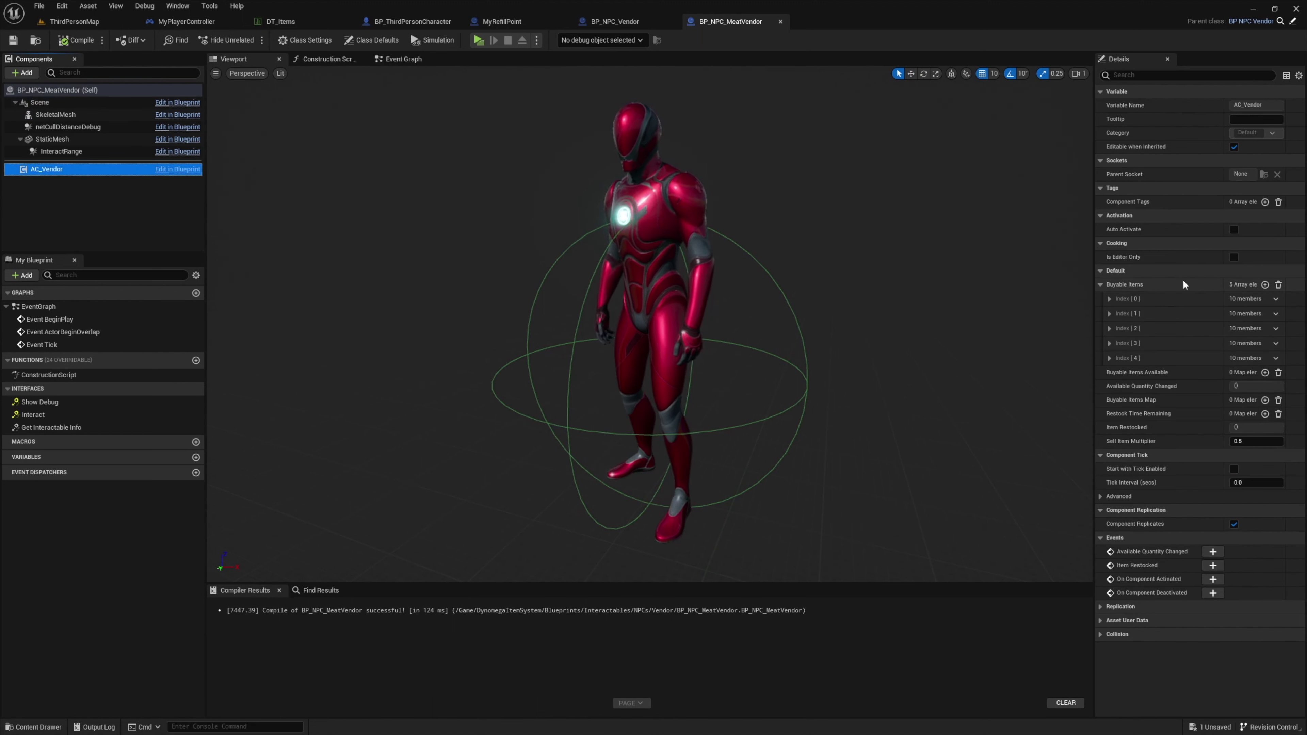
pyautogui.click(1277, 285)
pyautogui.click(1265, 284)
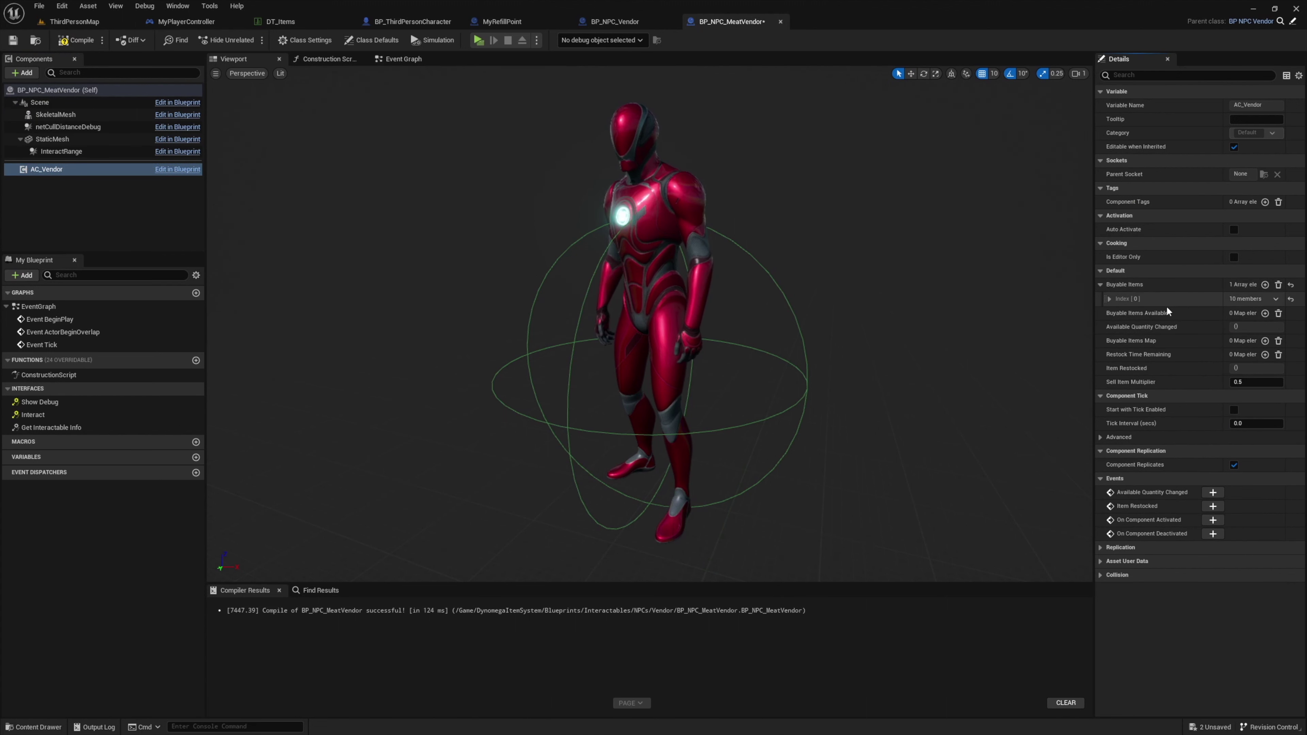
pyautogui.rightClick(1137, 301)
pyautogui.click(1173, 360)
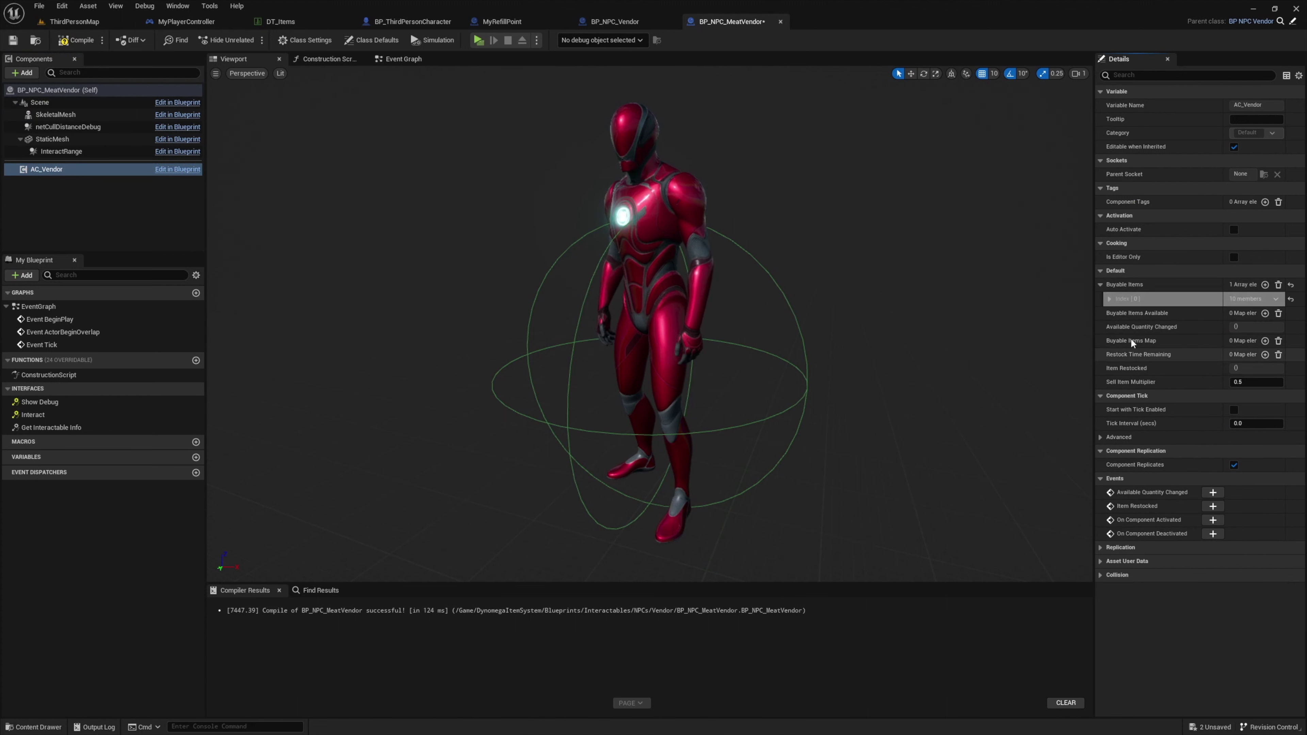
pyautogui.click(1109, 299)
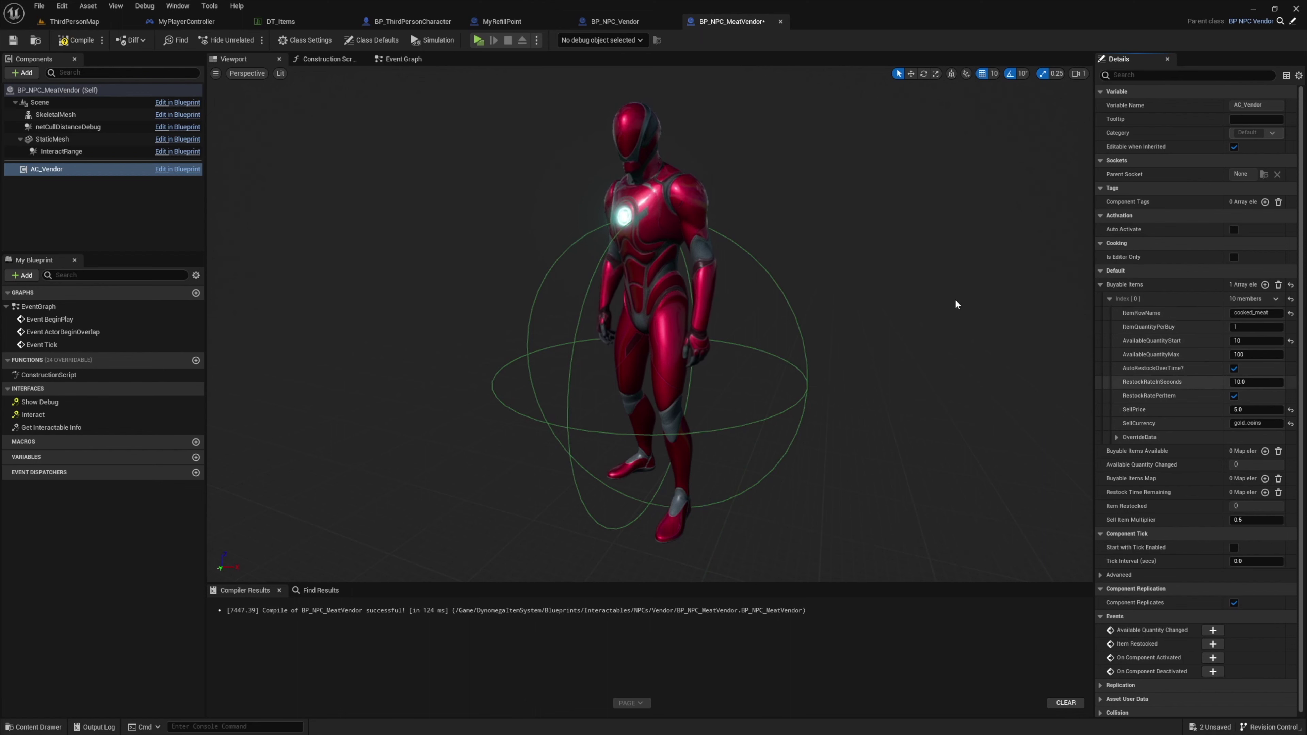
pyautogui.click(13, 40)
# - Place BP_NPC_MeatVendor in ThirdPersonMap near the green vendor, at about X 480, Y 1030, and rotate it about -20° around Z
pyautogui.click(75, 21)
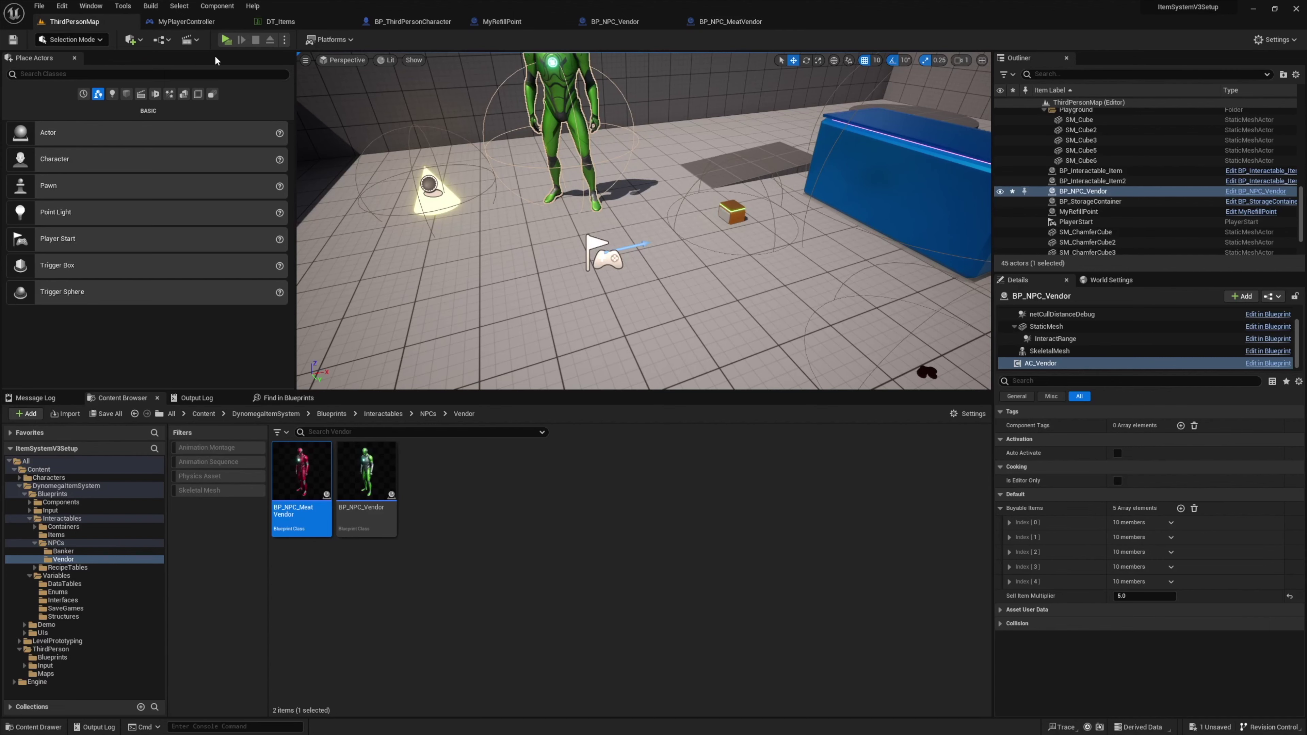
pyautogui.moveTo(446, 232); pyautogui.dragTo(446, 232)
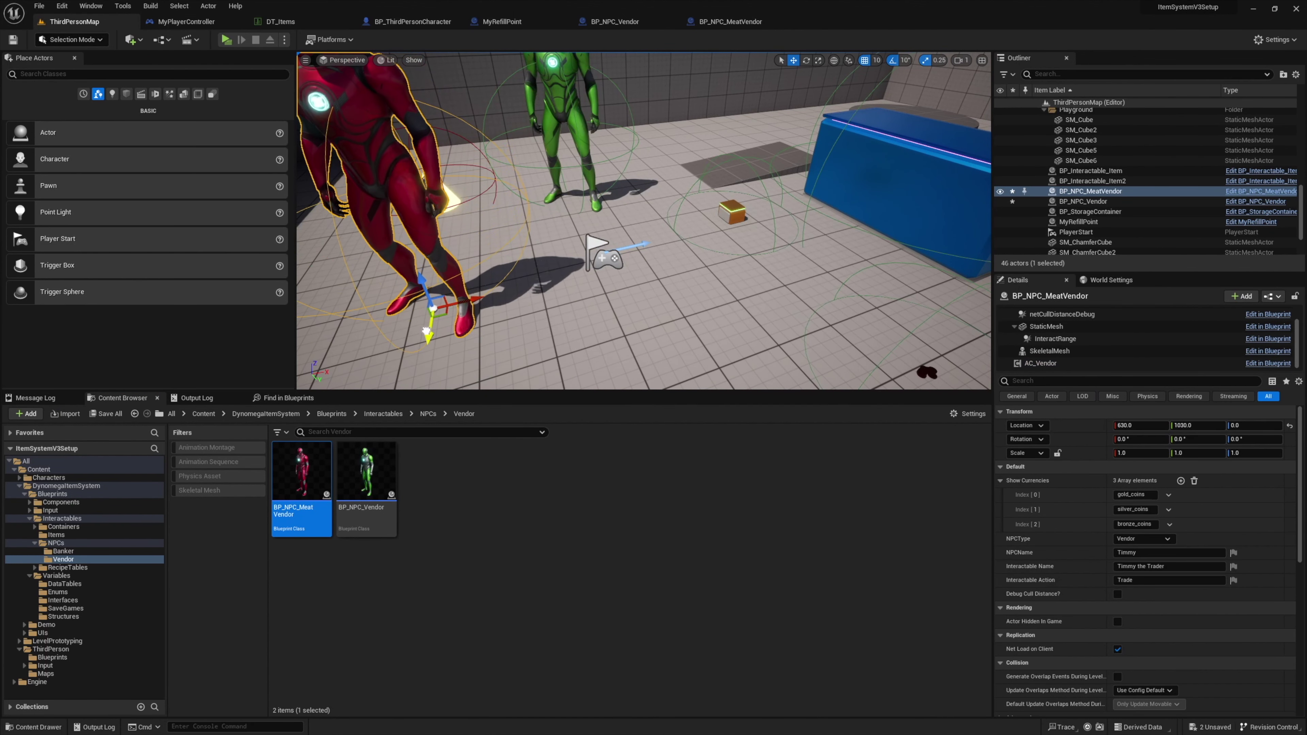
pyautogui.press('f')
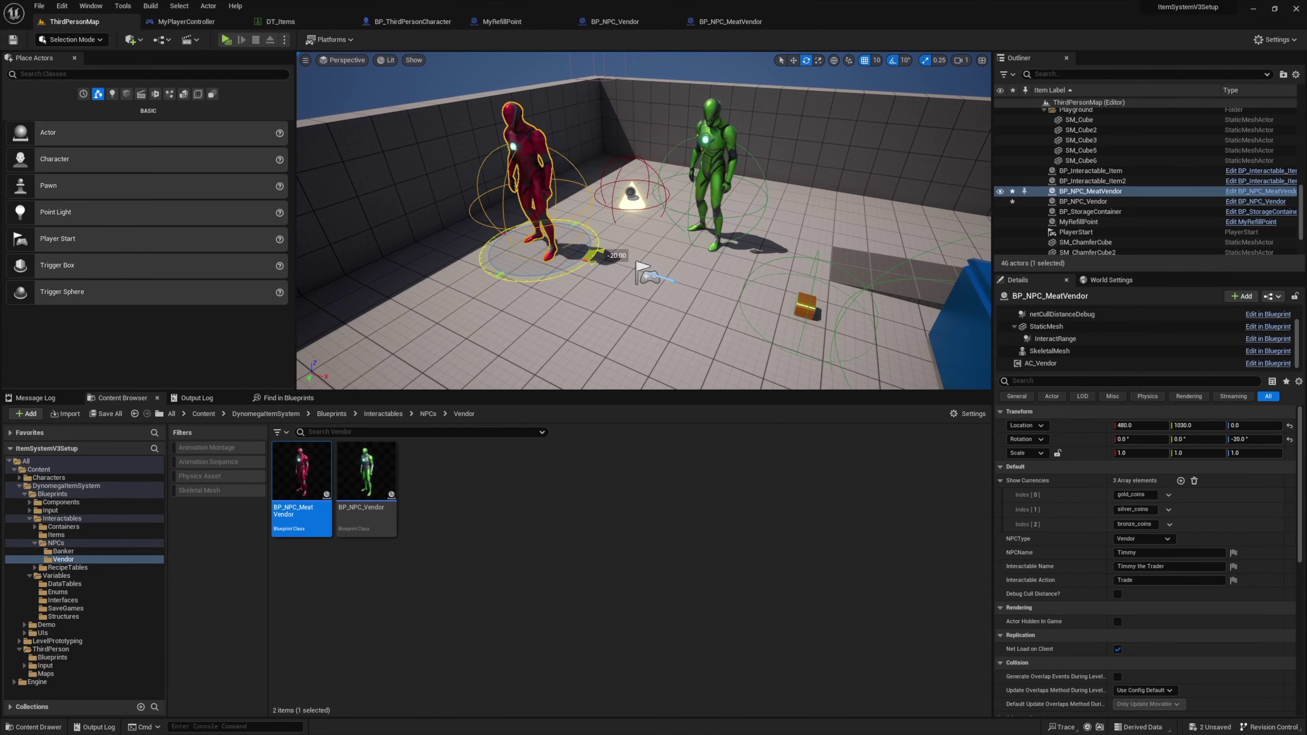
# - Play the level, trade with the red meat vendor and buy Cooked Meat twice
pyautogui.click(226, 39)
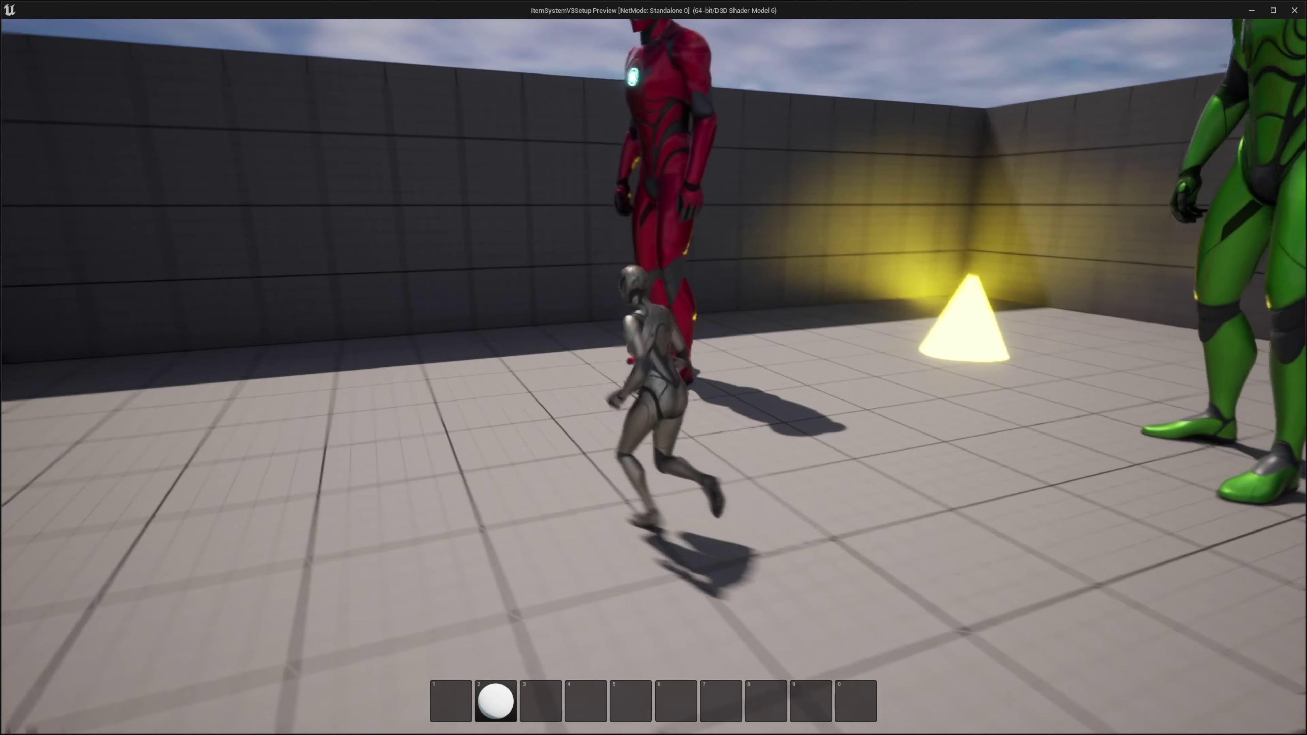
pyautogui.press('e')
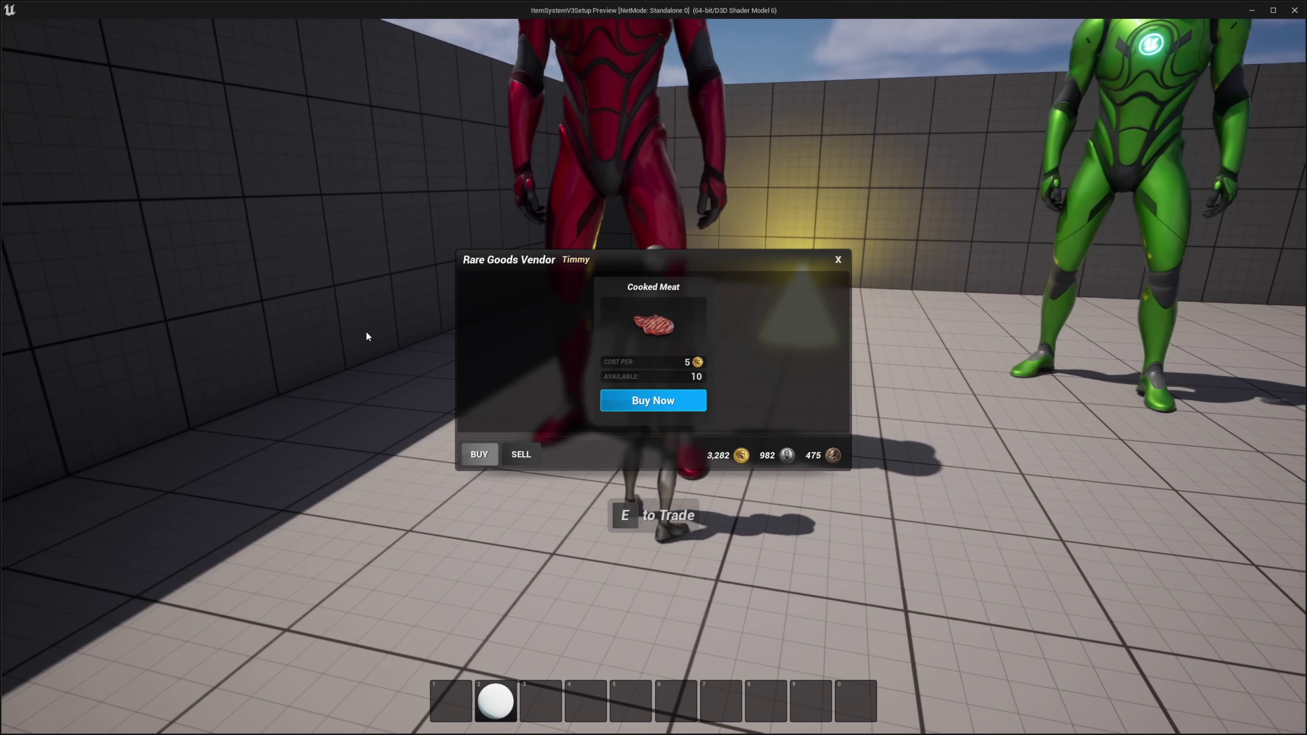
pyautogui.click(684, 404)
pyautogui.click(683, 405)
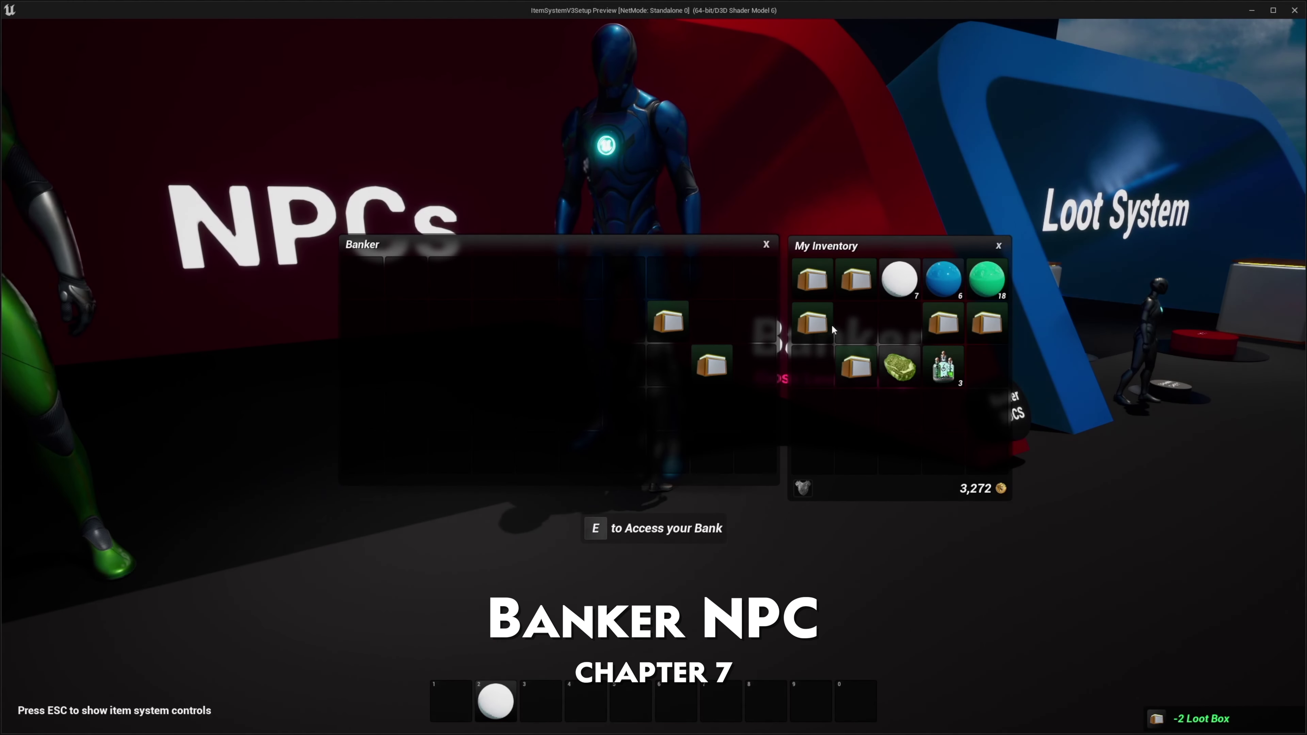
# - Deposit a Loot Box and the stack of three vials in the demo banker's storage, walk on and end the play session
pyautogui.moveTo(832, 328); pyautogui.dragTo(613, 319)
pyautogui.rightClick(943, 366)
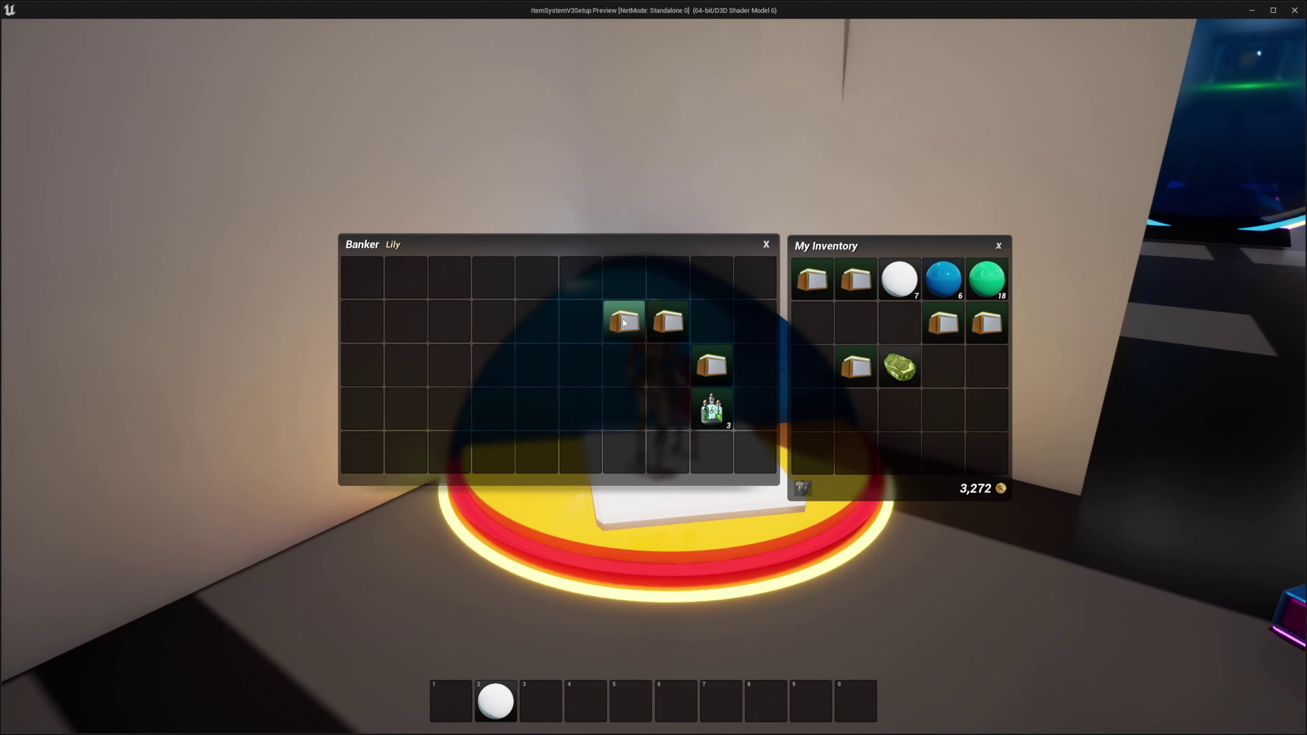
pyautogui.press('w')
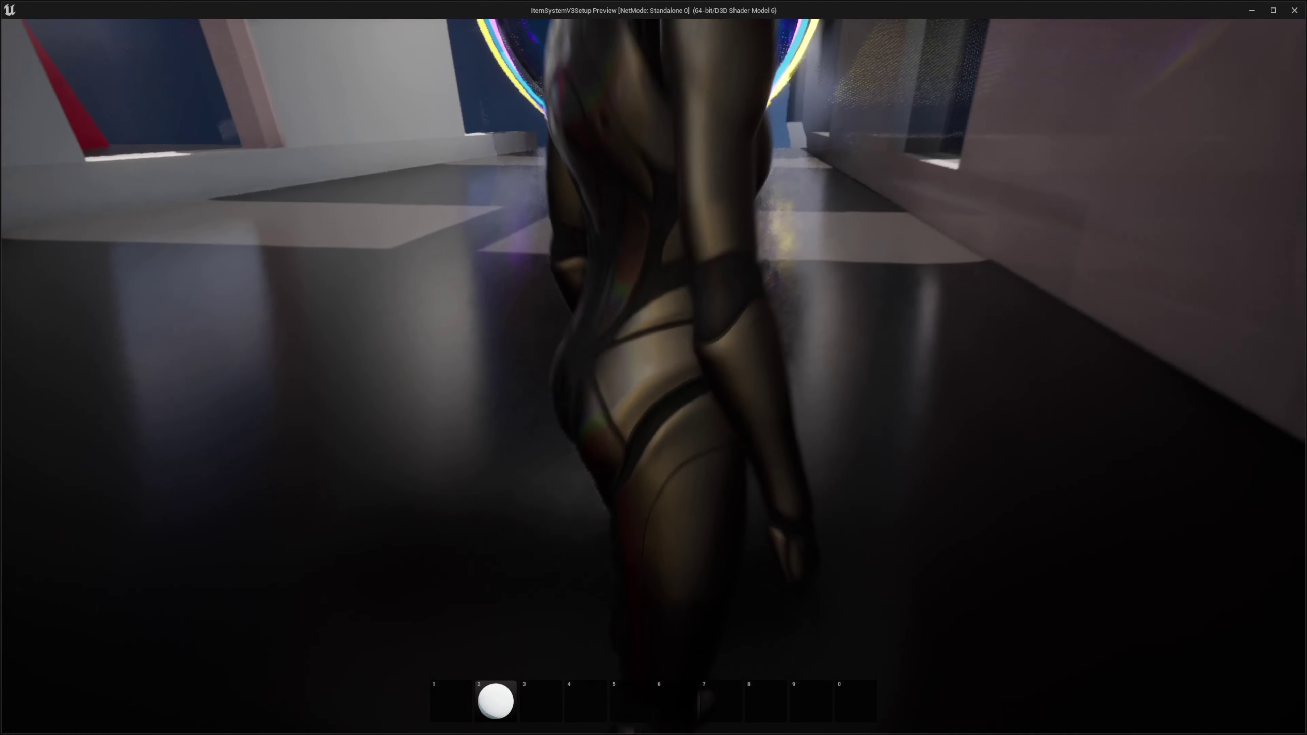
pyautogui.press('Escape')
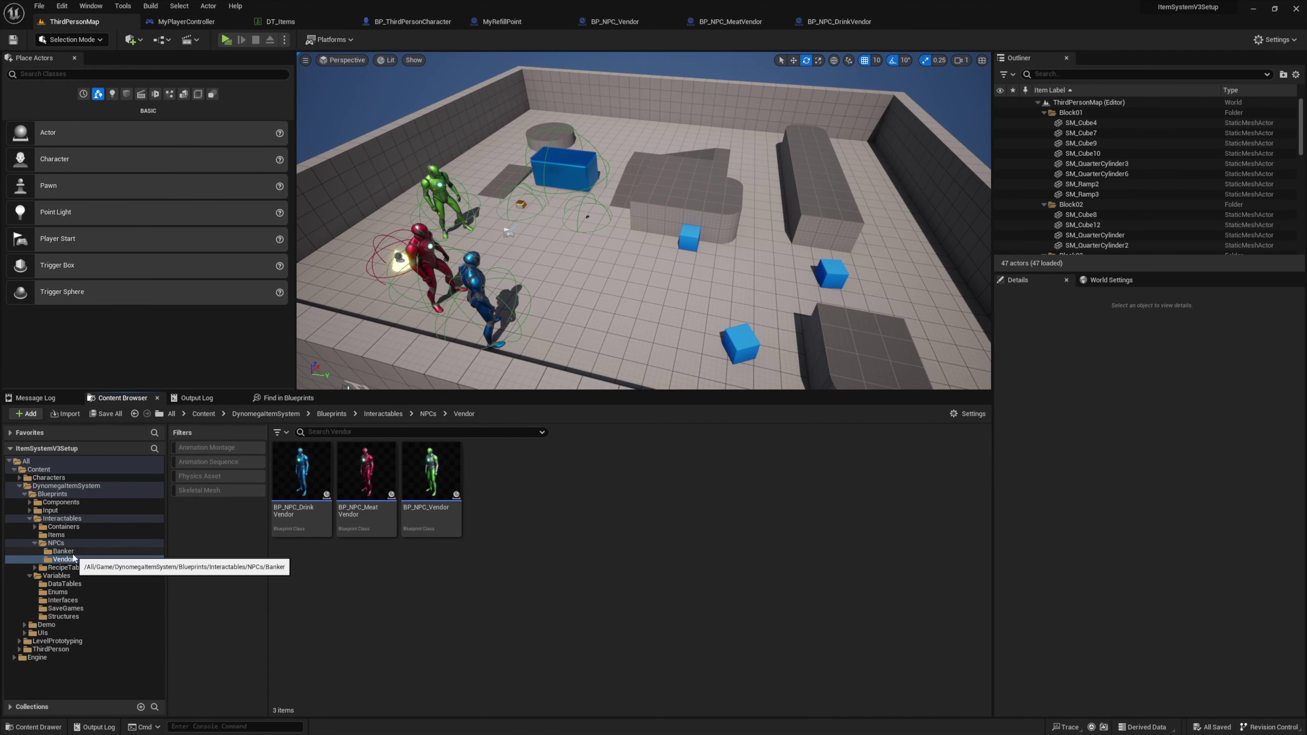
# - Place BP_NPC_Banker from the Banker folder near the blue cubes, at about X 970, Y 2250, and rotate it about 120° around Z
pyautogui.click(98, 551)
pyautogui.click(307, 480)
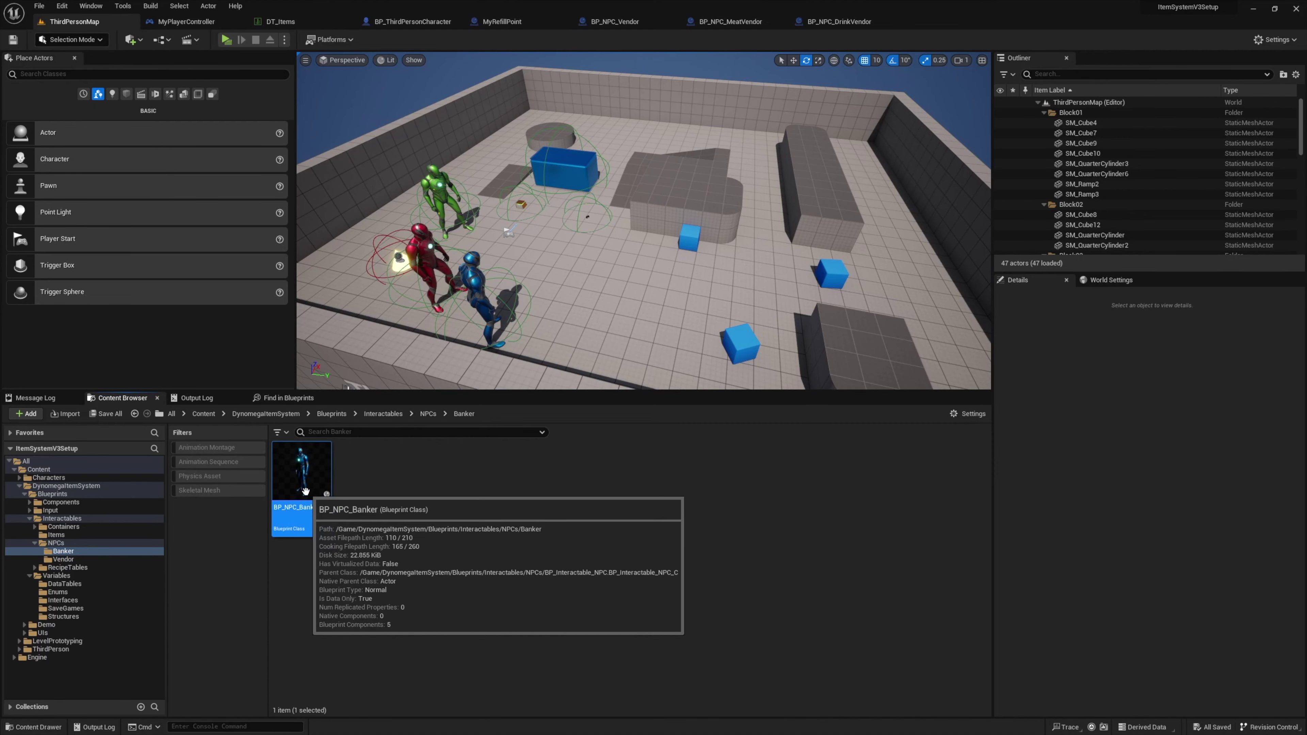
pyautogui.moveTo(636, 264); pyautogui.dragTo(727, 275)
pyautogui.moveTo(719, 316)
pyautogui.mouseDown()
pyautogui.moveTo(752, 301)
pyautogui.moveTo(707, 319)
pyautogui.mouseUp()
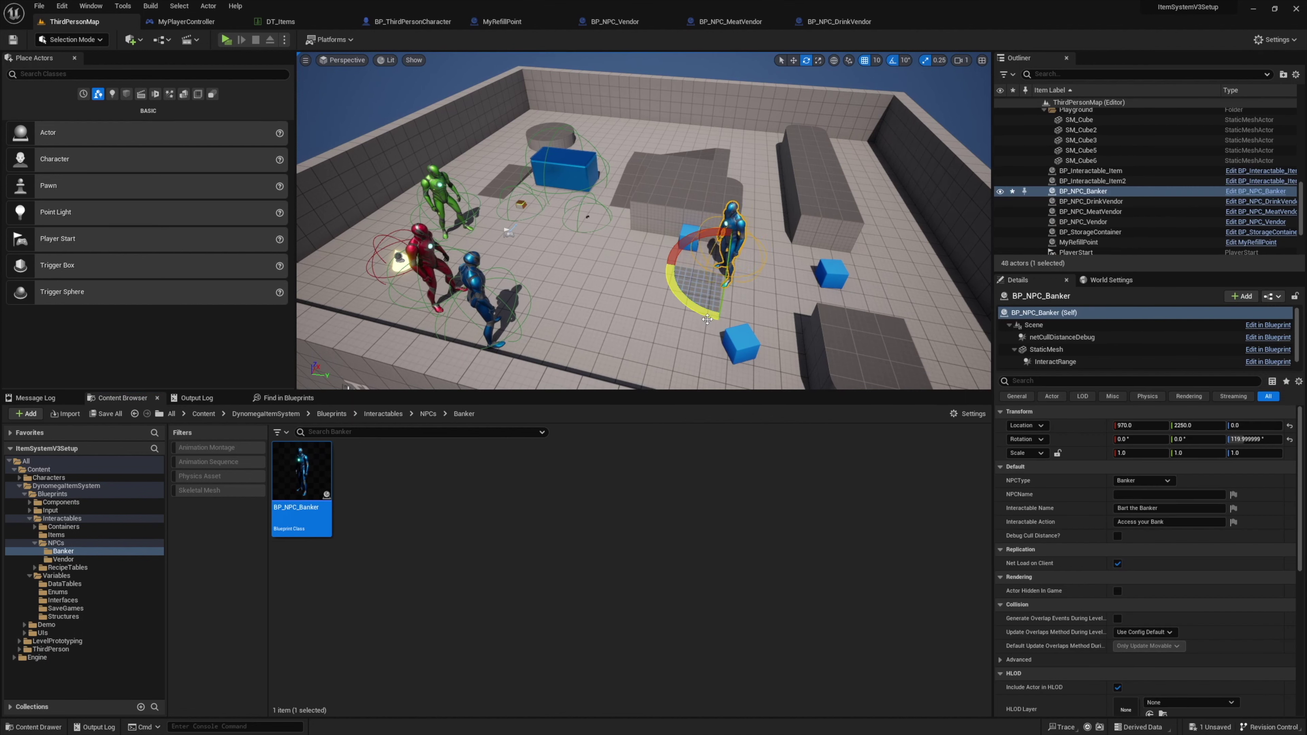
# - Replace the blue materials on the placed banker's SkeletalMesh with the grey Quinn materials
pyautogui.scroll(-1, 1080, 350)
pyautogui.click(1049, 362)
pyautogui.click(1178, 608)
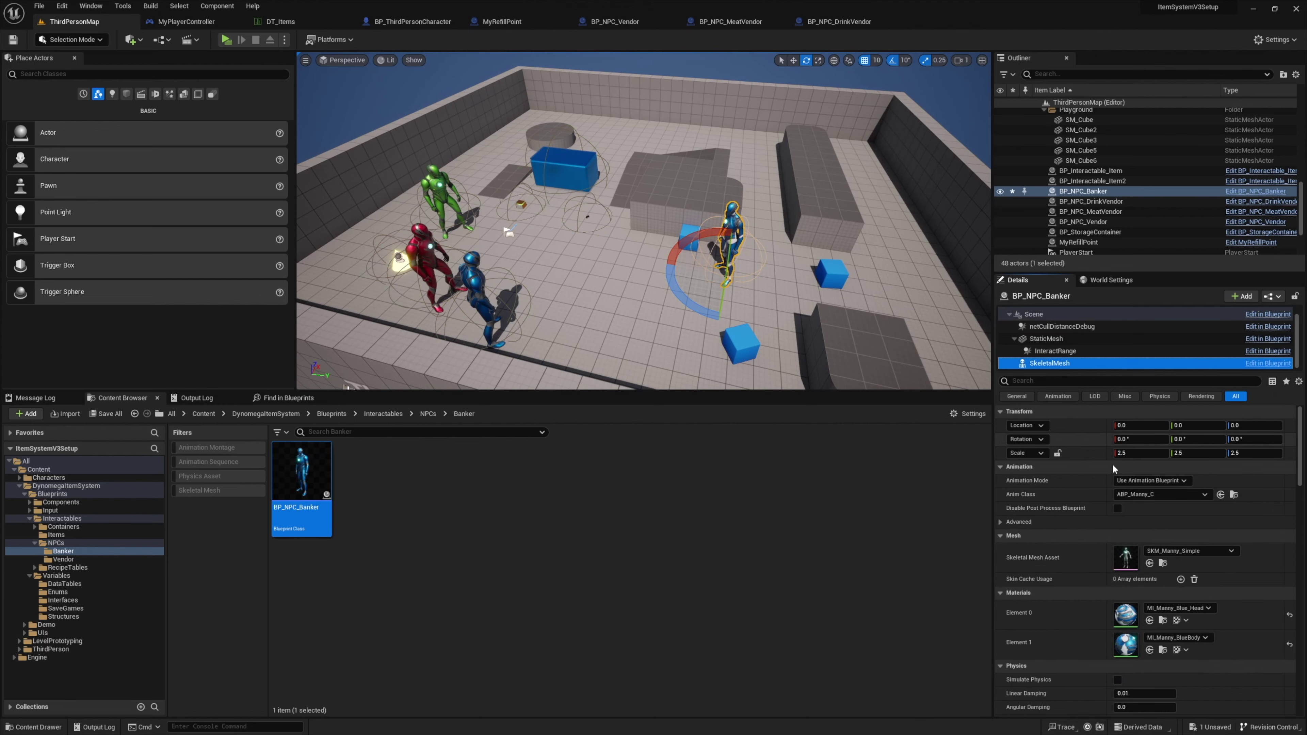
pyautogui.write('qui')
pyautogui.click(1229, 537)
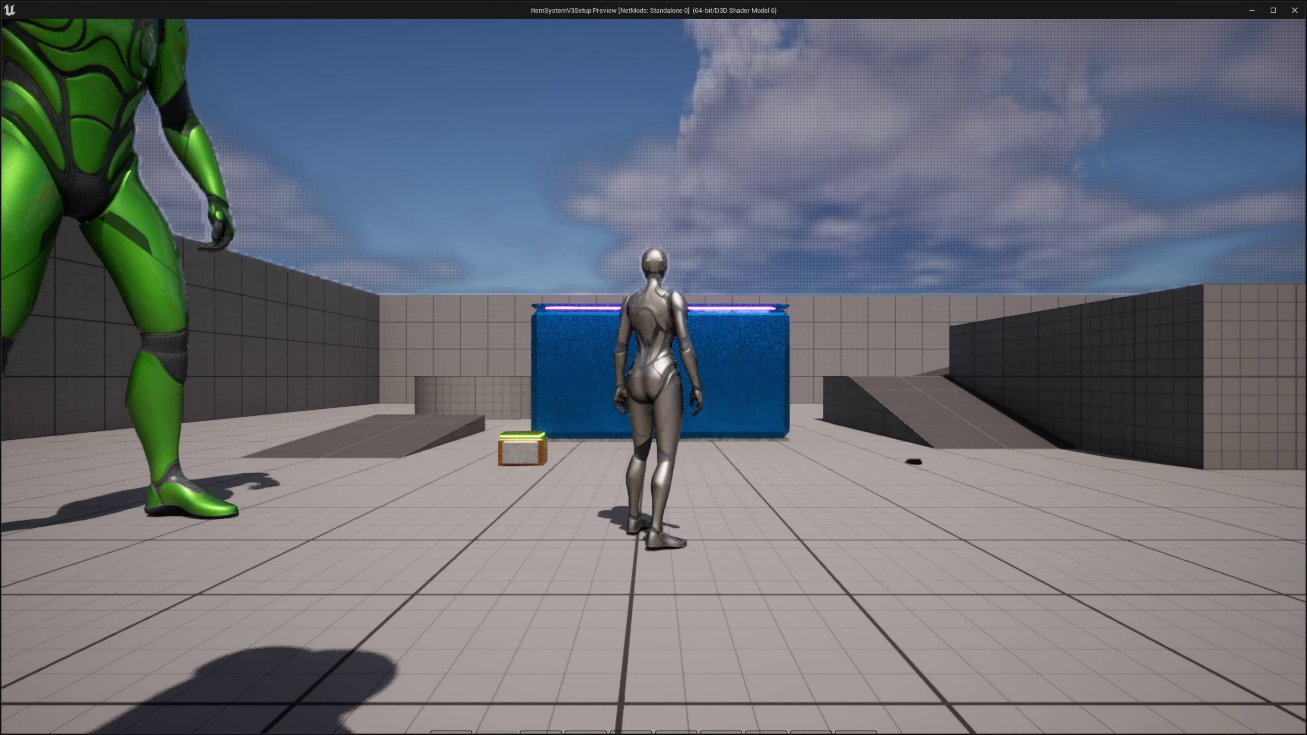
# - Walk to the grey banker in the play session, open the bank and deposit Loot Boxes from the inventory
pyautogui.press('w')
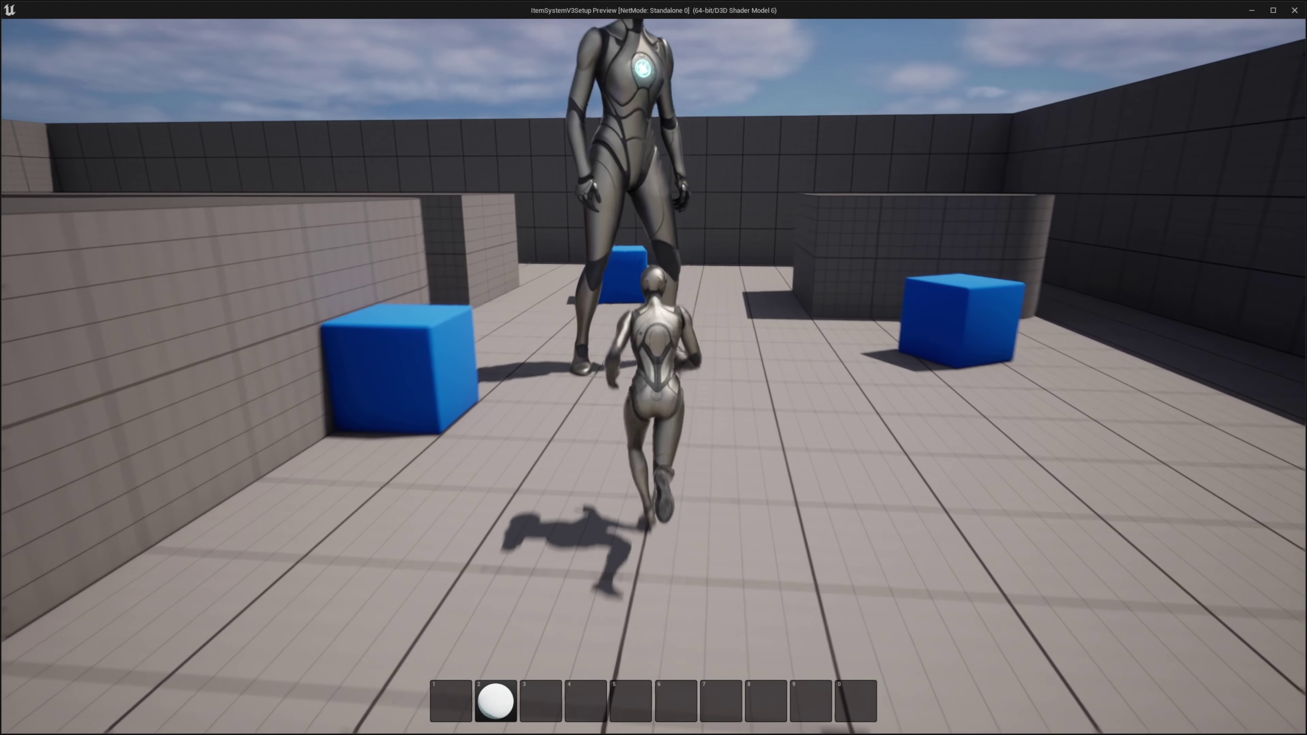
pyautogui.press('e')
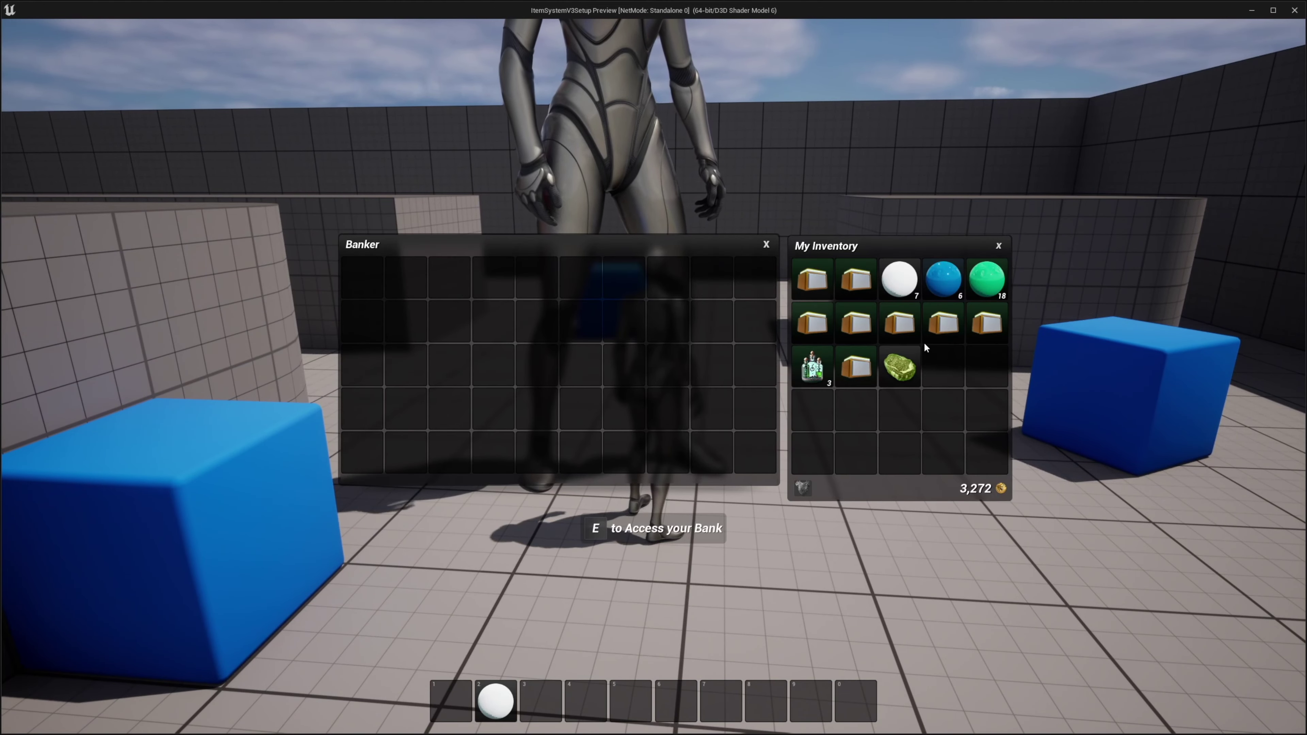
pyautogui.moveTo(861, 325); pyautogui.dragTo(668, 321)
pyautogui.doubleClick(901, 323)
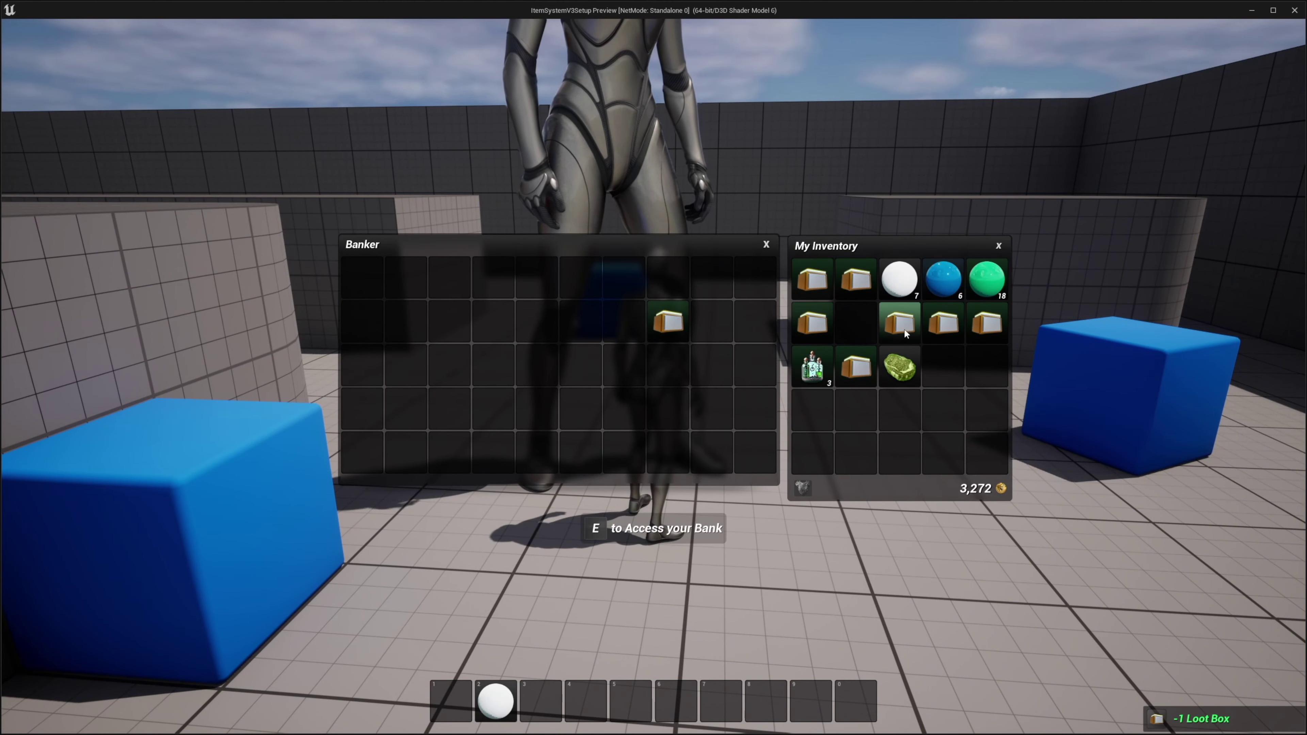
# - Deposit another Loot Box in the grey banker's storage and end the play session
pyautogui.moveTo(903, 328); pyautogui.dragTo(711, 321)
pyautogui.press('Escape')
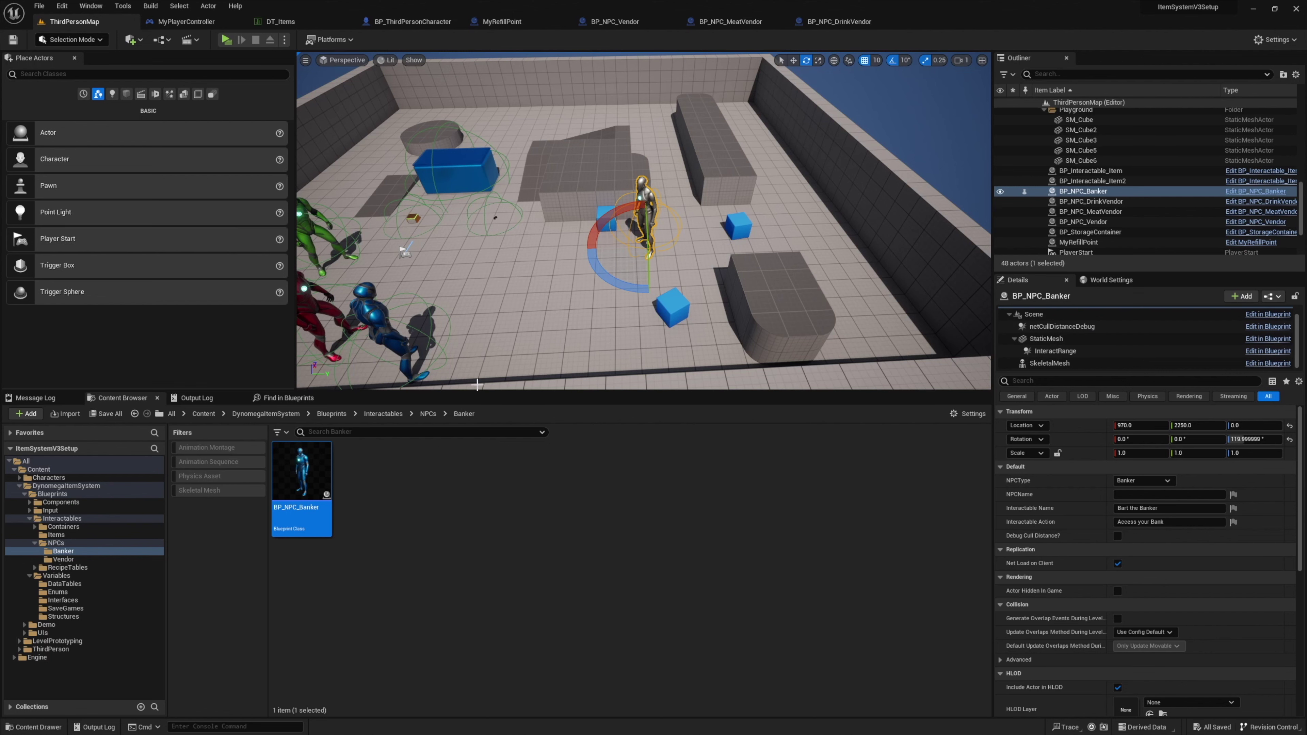
# - Set Bank Slots to 25 in the Player Settings of MyPlayerController's AC_InventoryItemSystem component
pyautogui.click(188, 21)
pyautogui.click(152, 119)
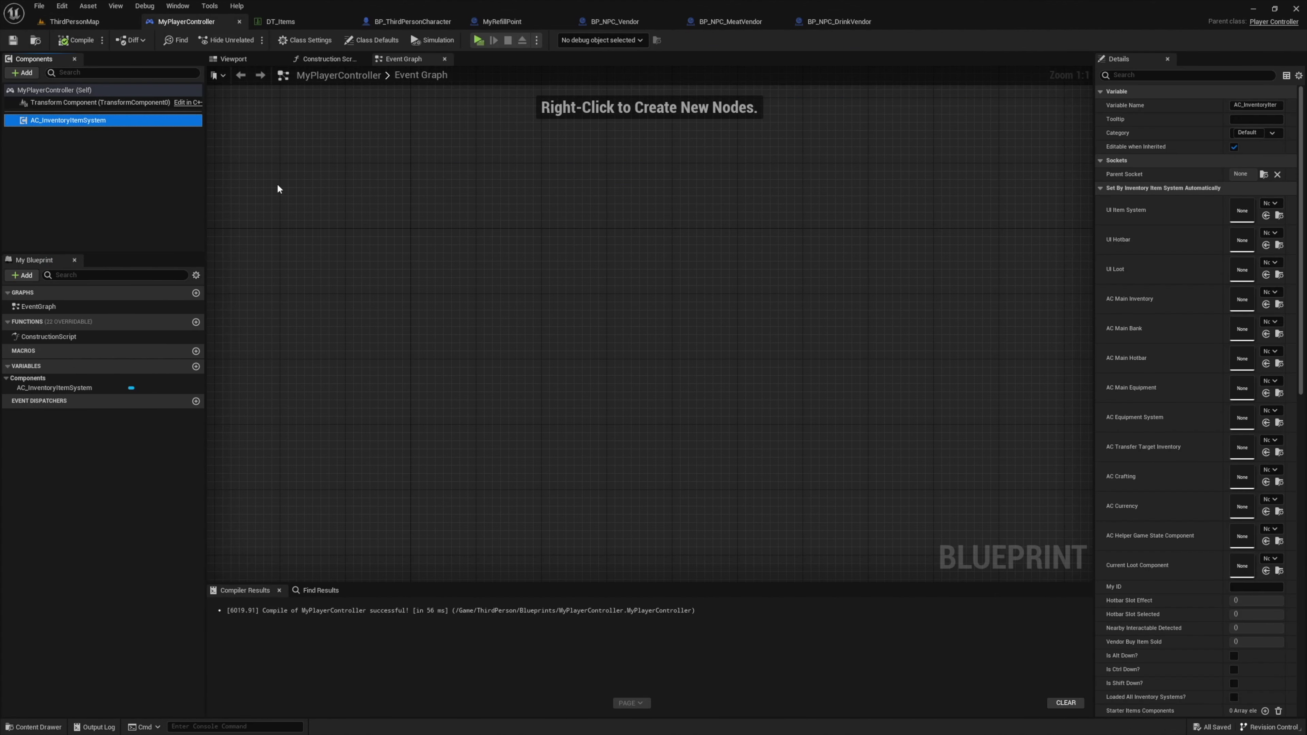
pyautogui.scroll(-10, 1180, 510)
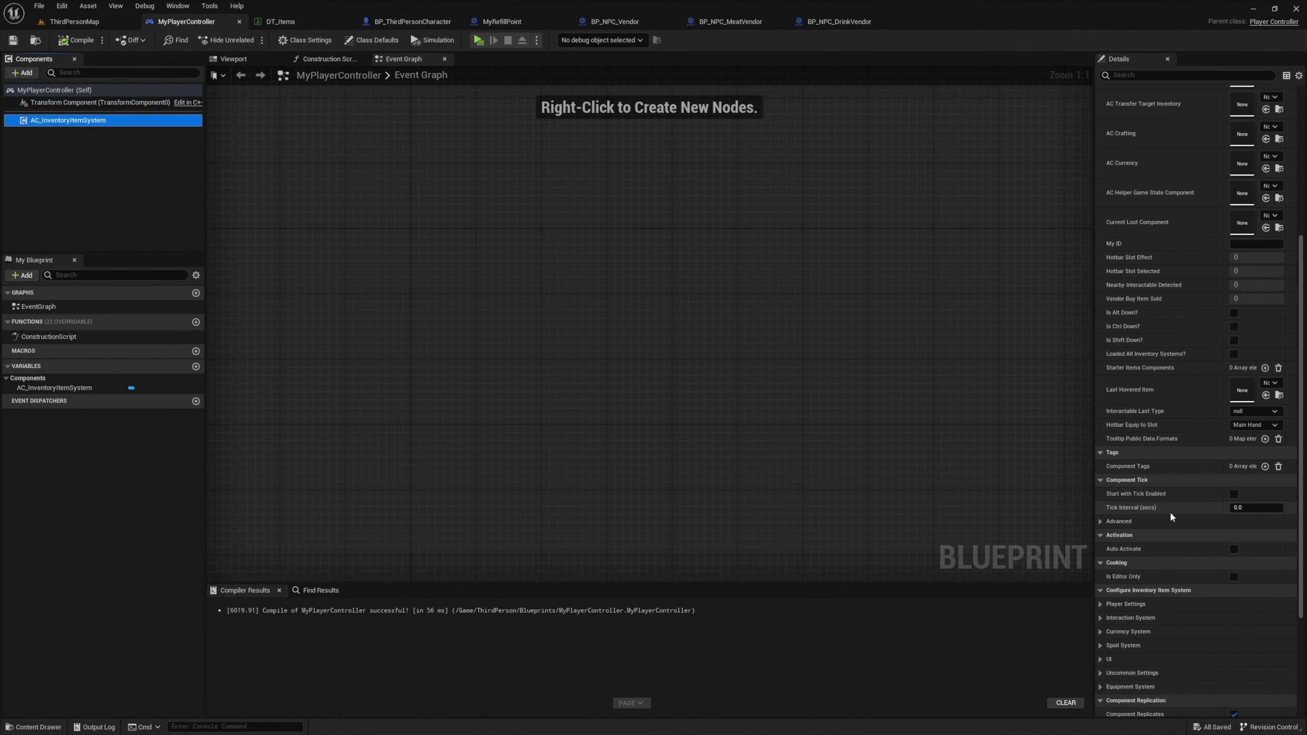
pyautogui.scroll(-2, 1147, 545)
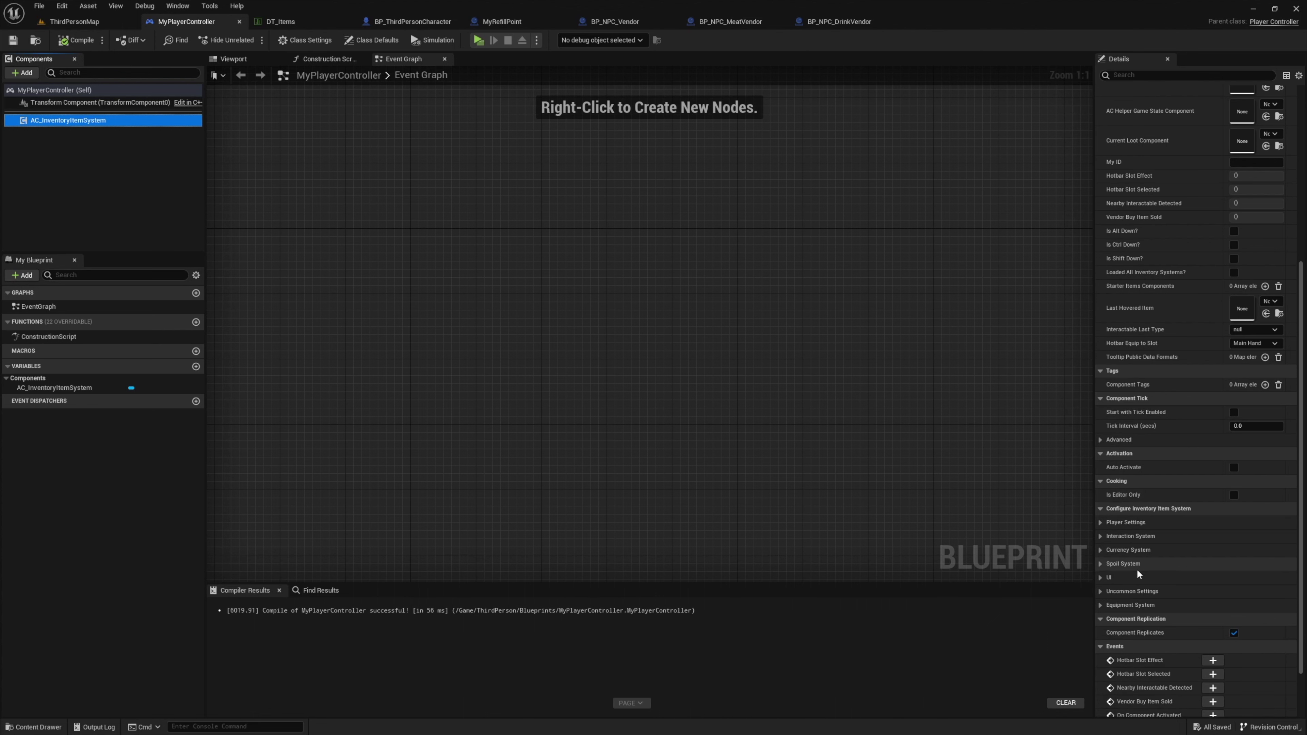
pyautogui.click(1097, 522)
pyautogui.write('25')
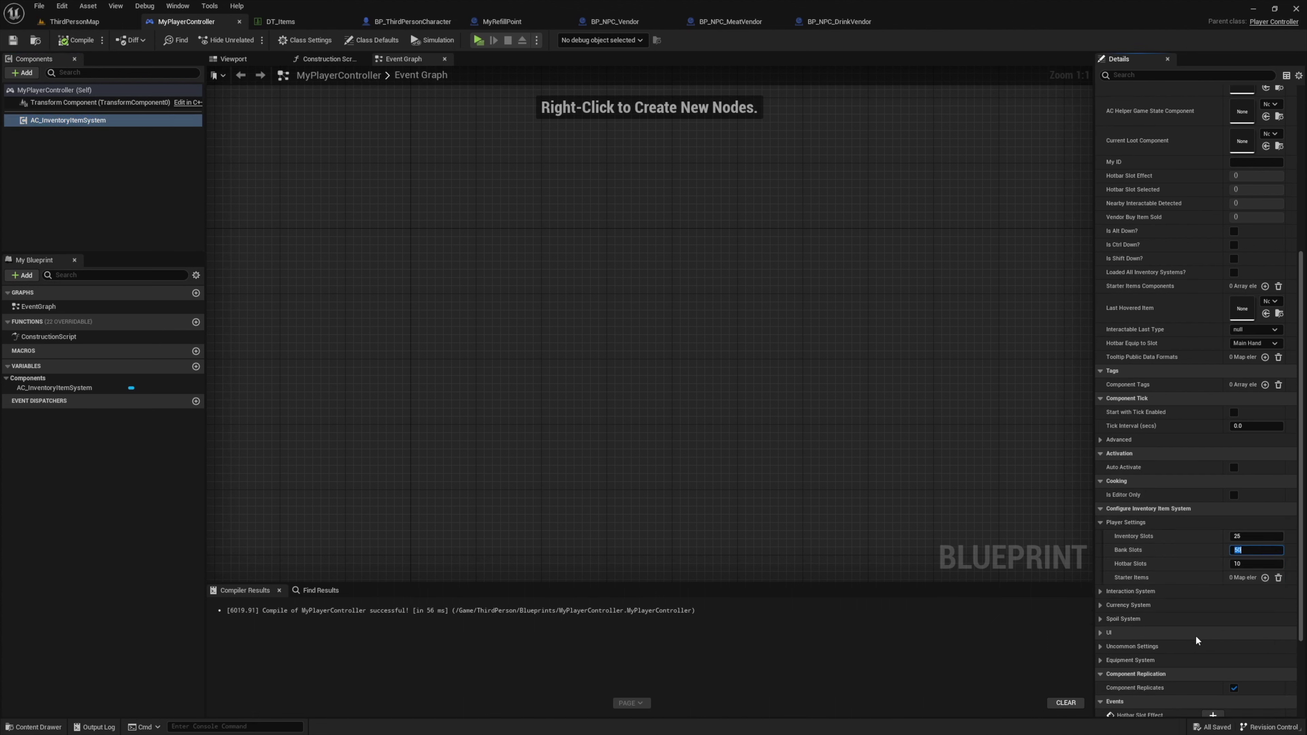
pyautogui.press('Return')
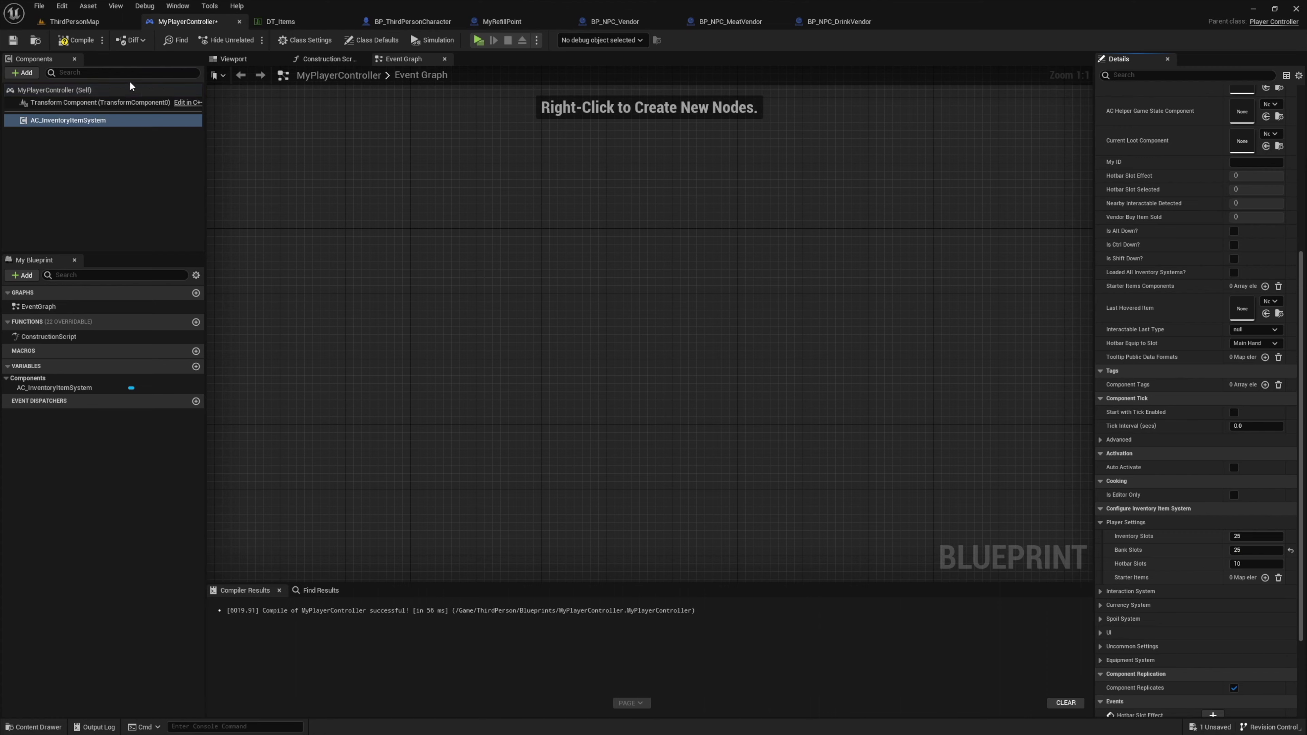
# - Walk to the grey banker in a new play session and open the bank with the inventory to check its slots
pyautogui.click(61, 23)
pyautogui.click(228, 41)
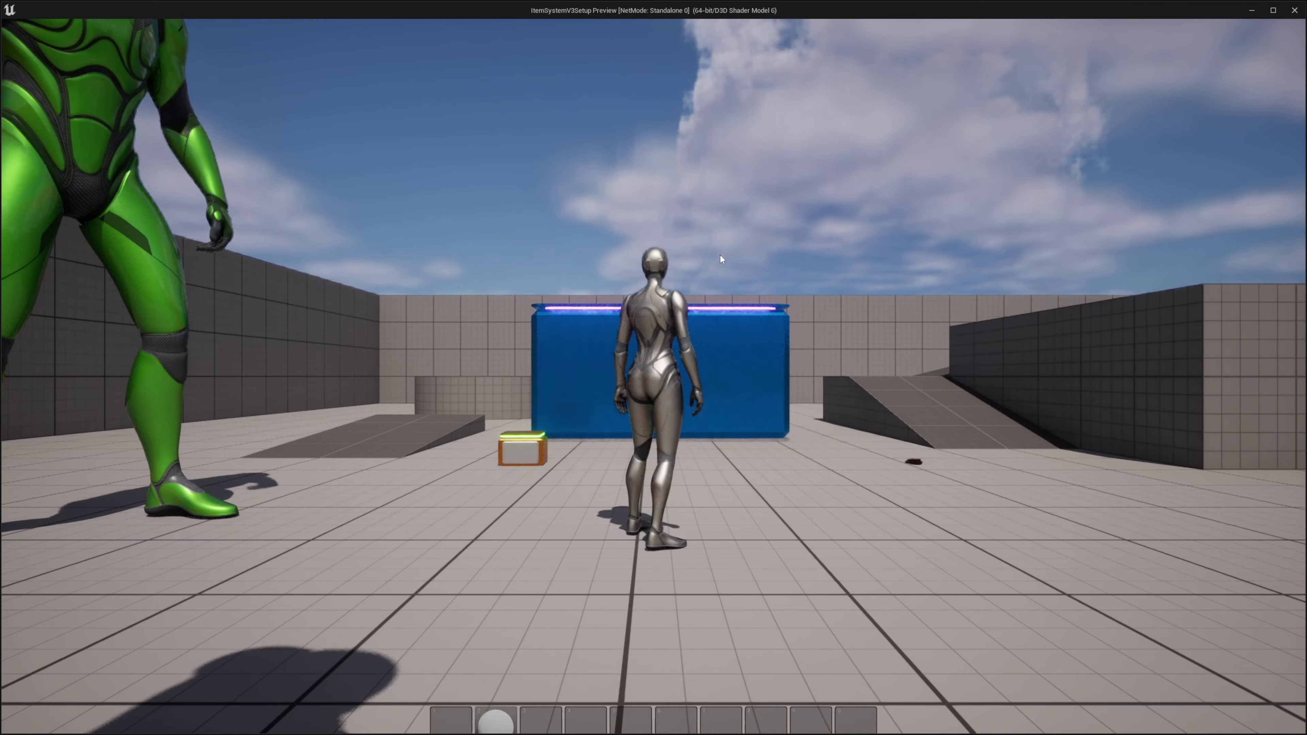
pyautogui.press('w')
pyautogui.press('i')
pyautogui.press('e')
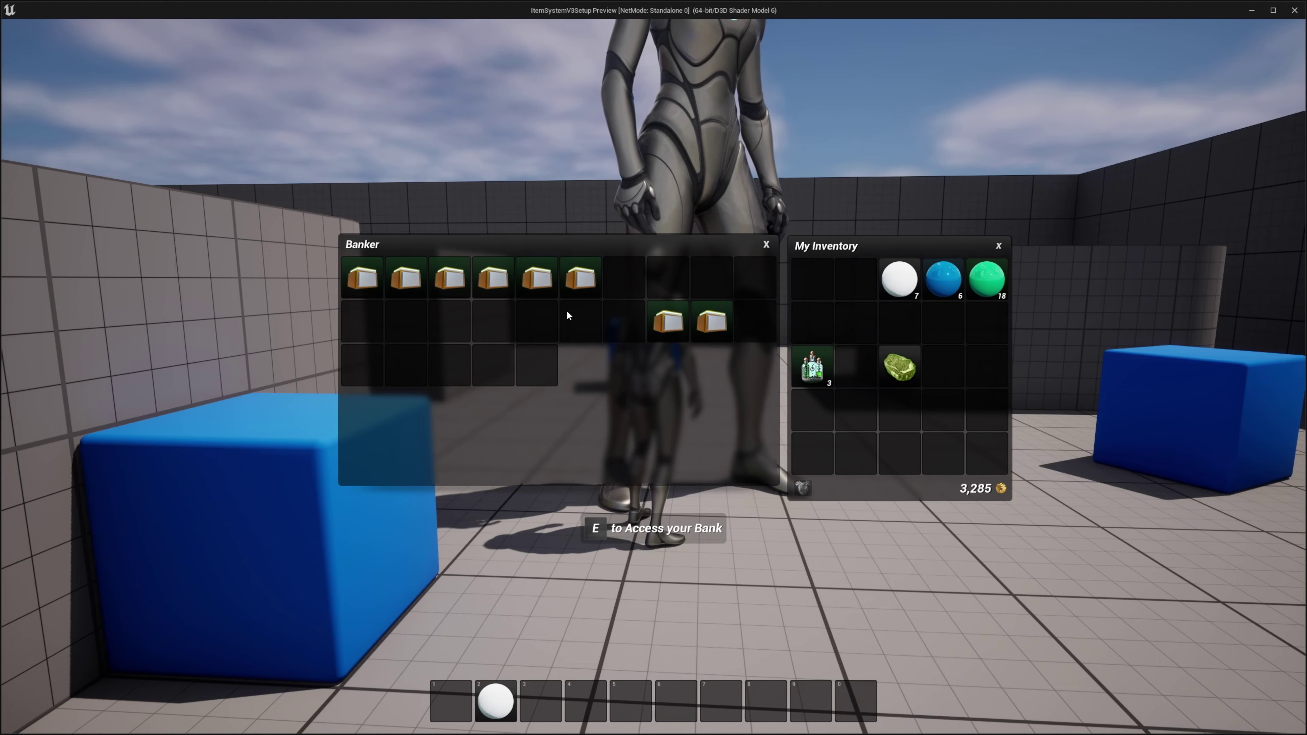
pyautogui.press('Escape')
# - Turn off Min Desired Height on the Size Box of the UI_Banker widget in the UIs NPCs Banker folder
pyautogui.click(43, 633)
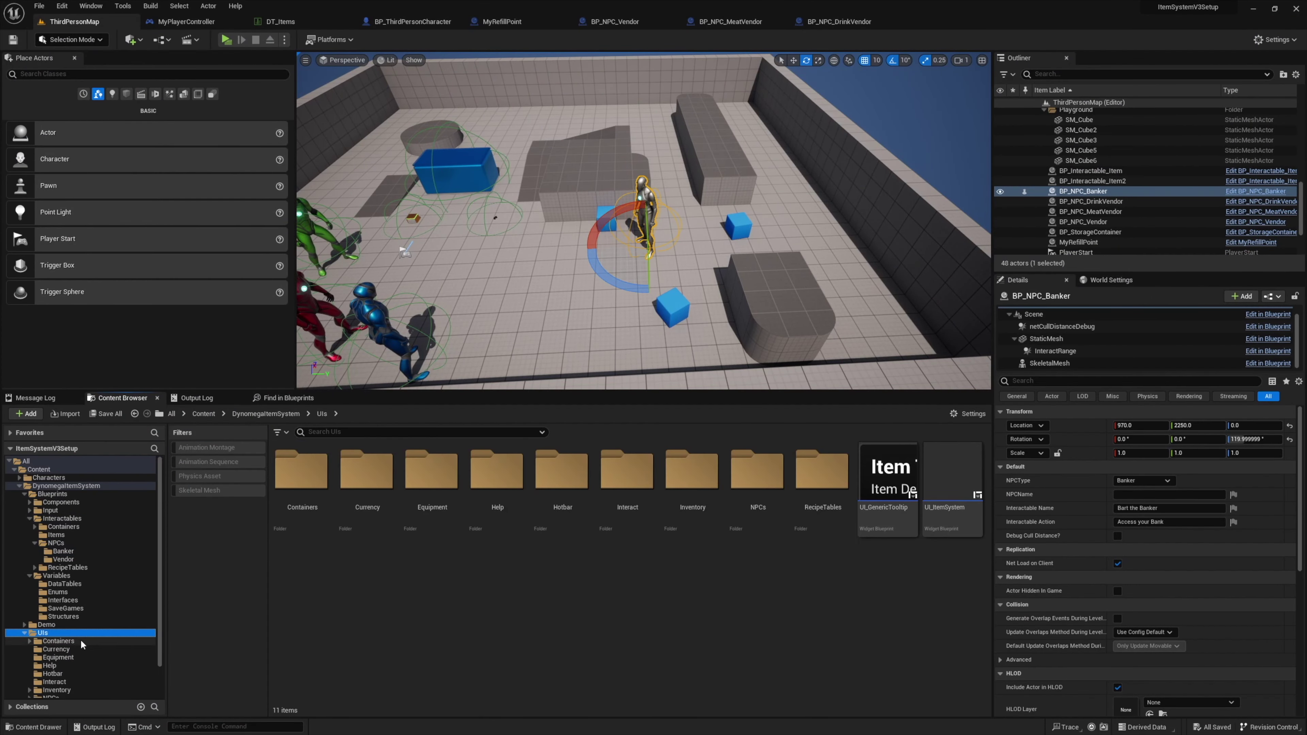
pyautogui.click(50, 661)
pyautogui.click(58, 669)
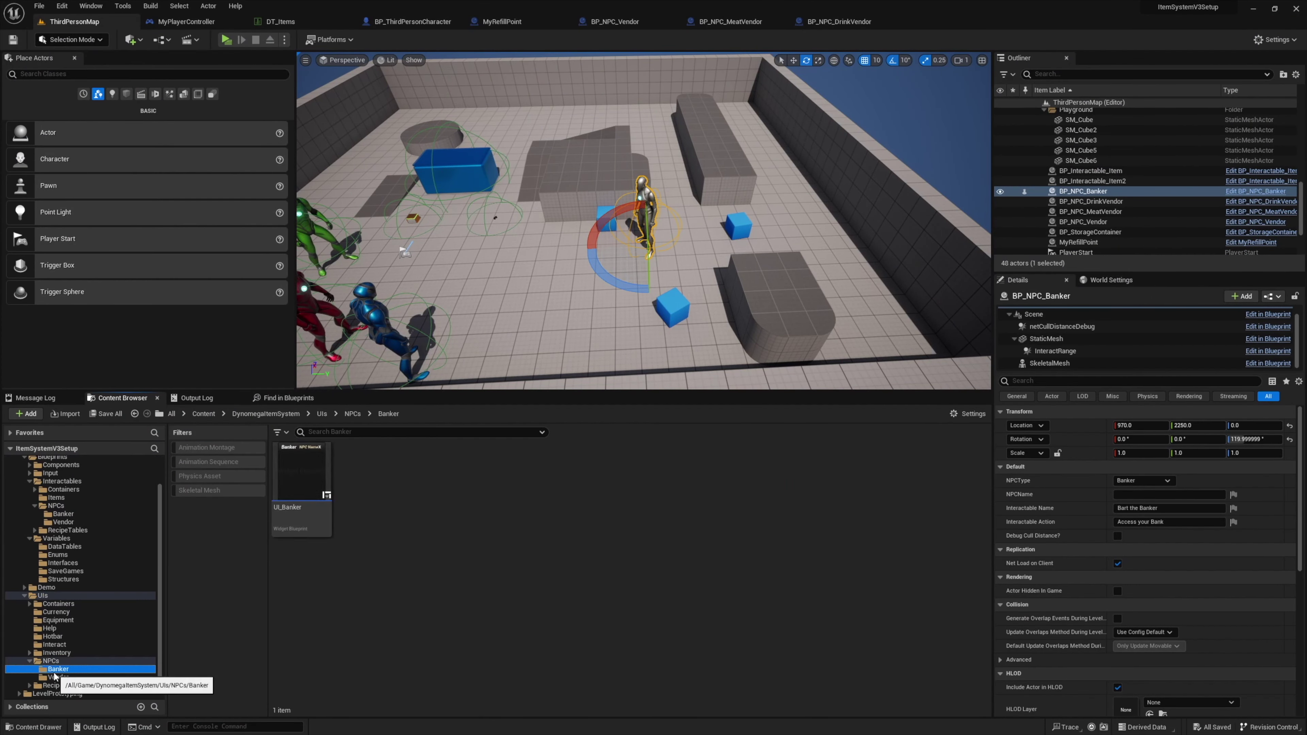
pyautogui.doubleClick(302, 478)
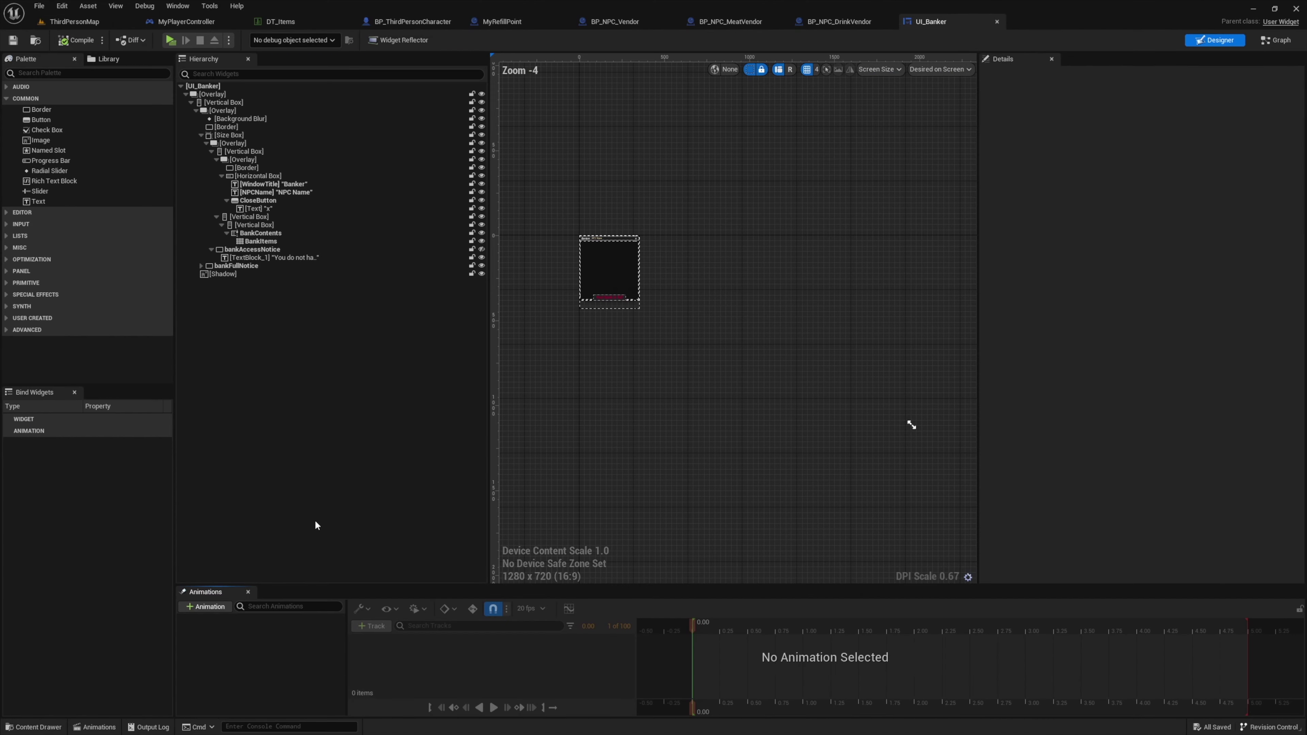
pyautogui.click(229, 135)
pyautogui.click(993, 221)
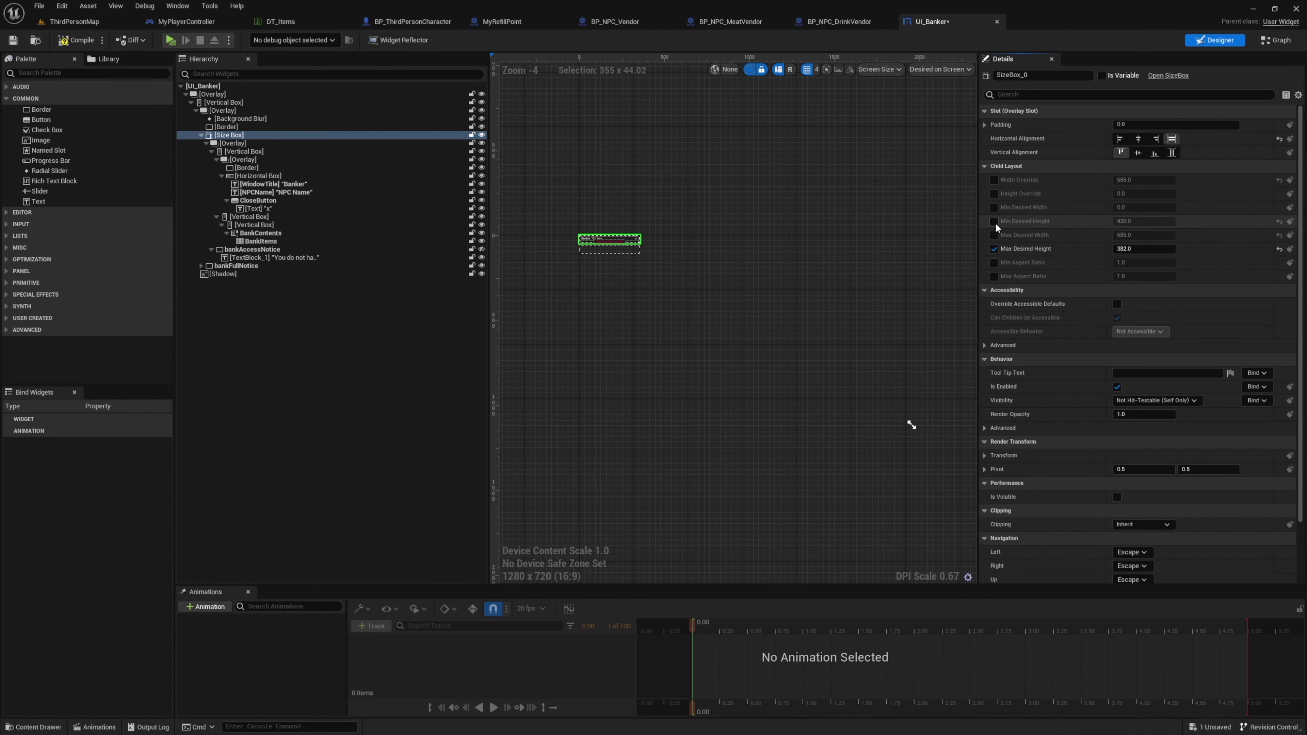
# - Start a play session in ThirdPersonMap, run to the grey banker and open the bank to check its window size
pyautogui.click(78, 21)
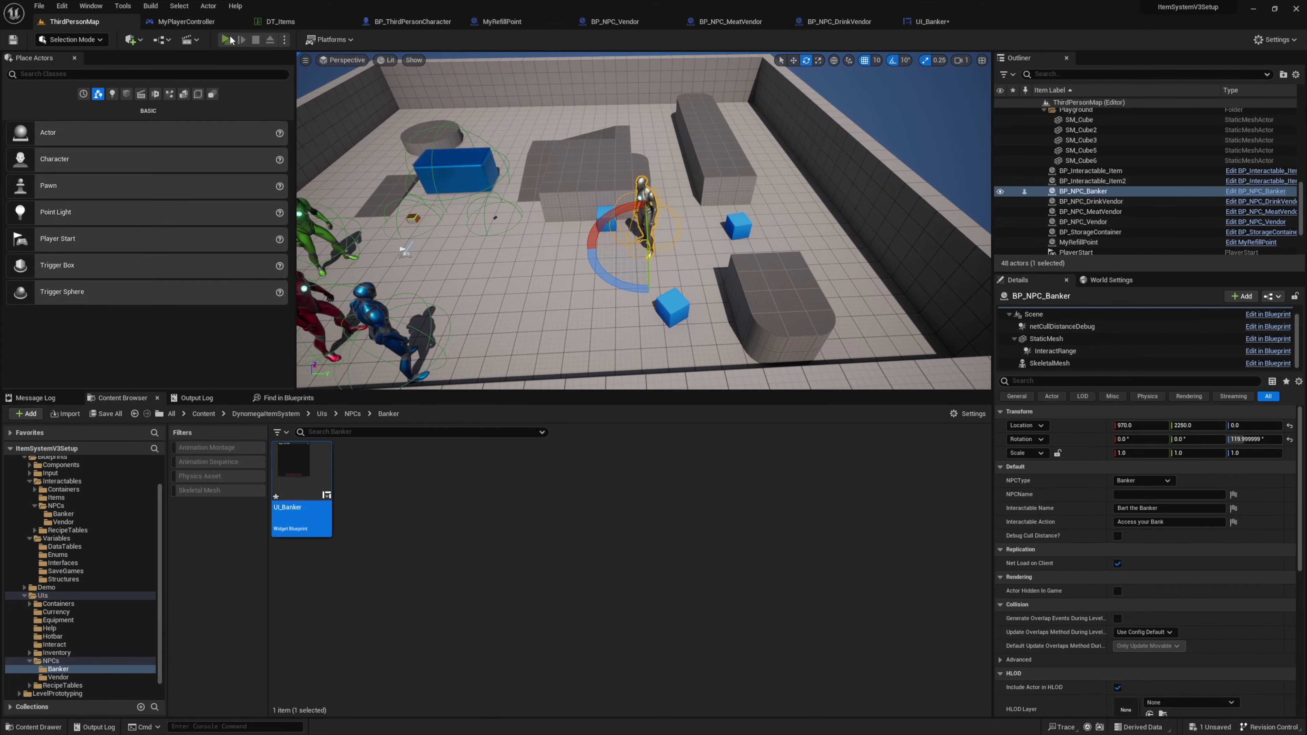
pyautogui.click(229, 39)
pyautogui.press('w')
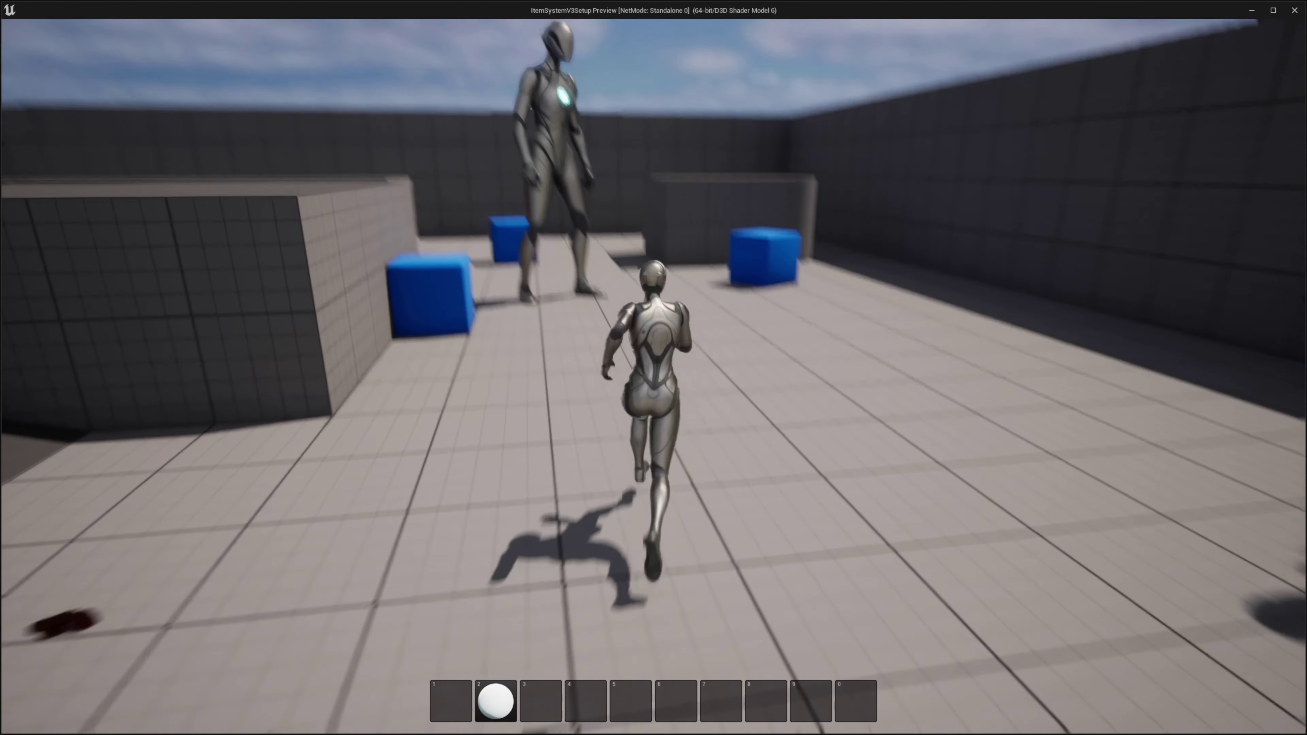
pyautogui.press('e')
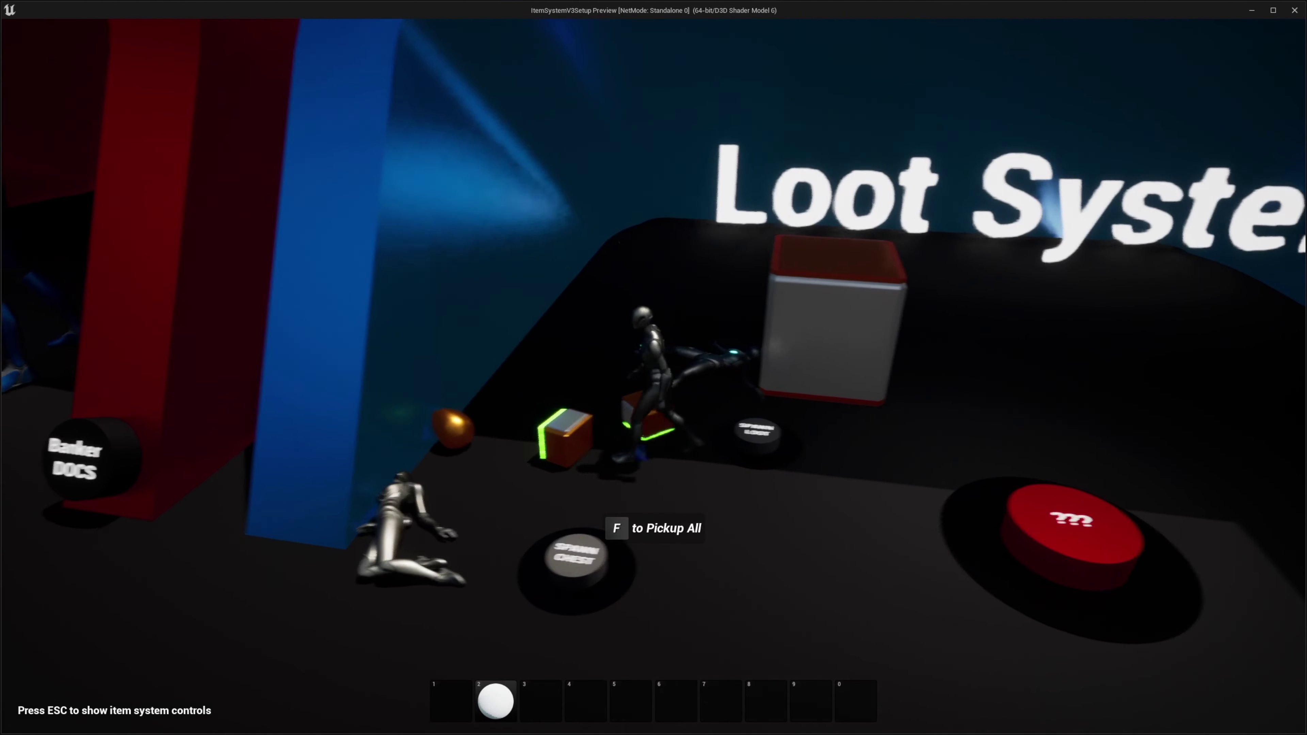
# - Open the loot container in the demo's Loot System area, take its coins and Loot Boxes, and walk on
pyautogui.press('e')
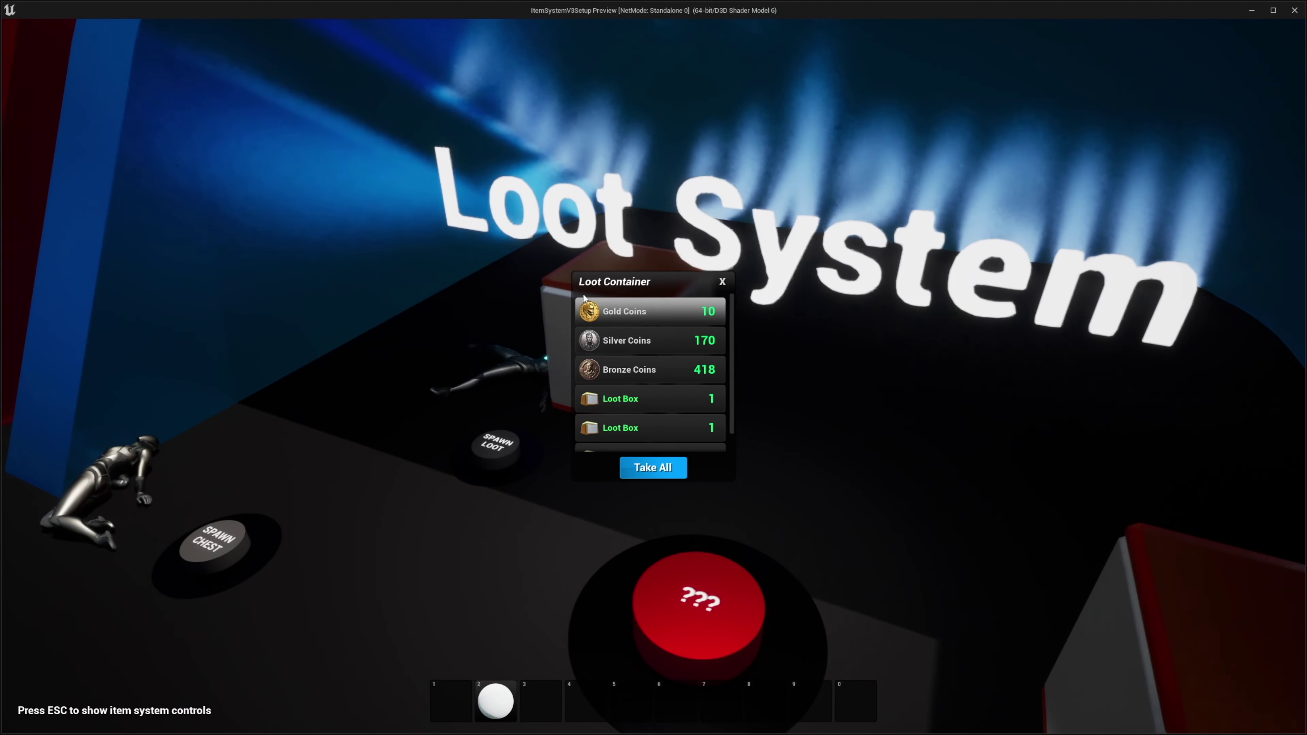
pyautogui.click(587, 311)
pyautogui.click(587, 311)
pyautogui.click(587, 311)
pyautogui.press('Escape')
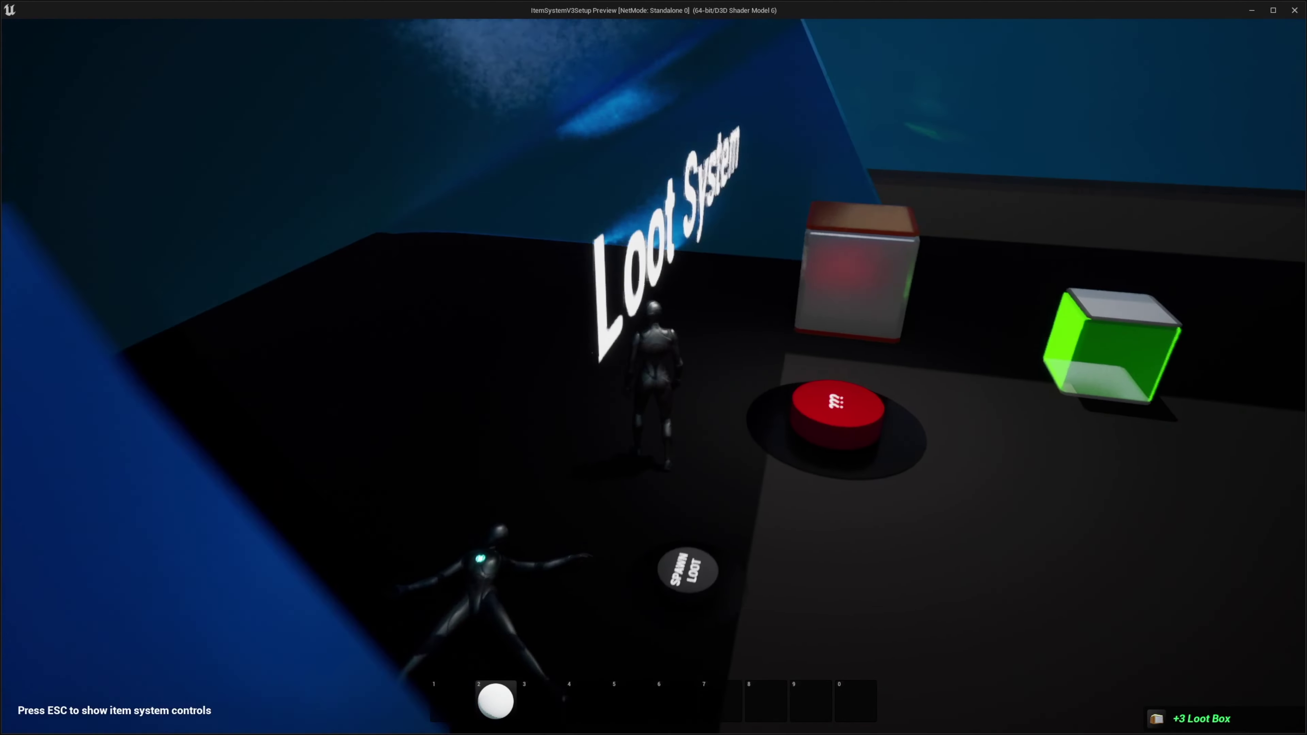
pyautogui.press('w')
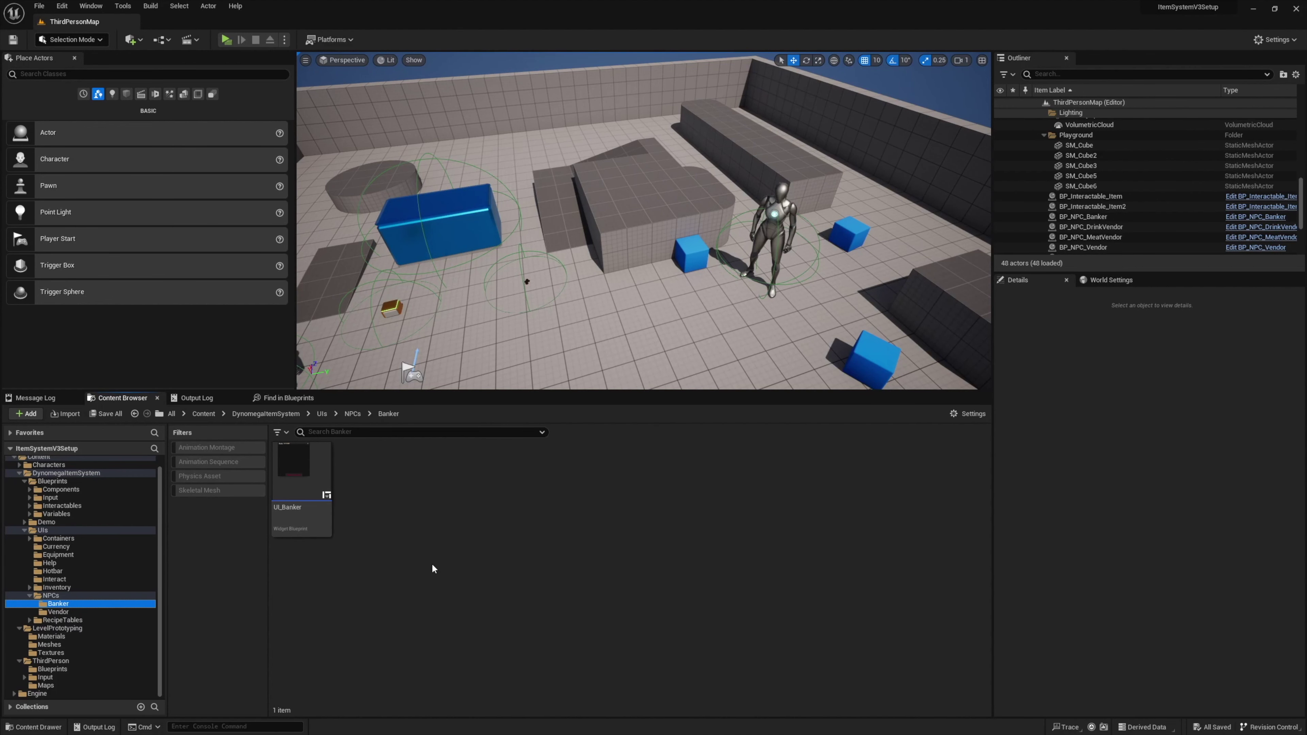
# - Place BP_TreasureChest from the TreasureChest folder at about X 940, Y 1780 and open it in a play session
pyautogui.click(30, 506)
pyautogui.click(34, 514)
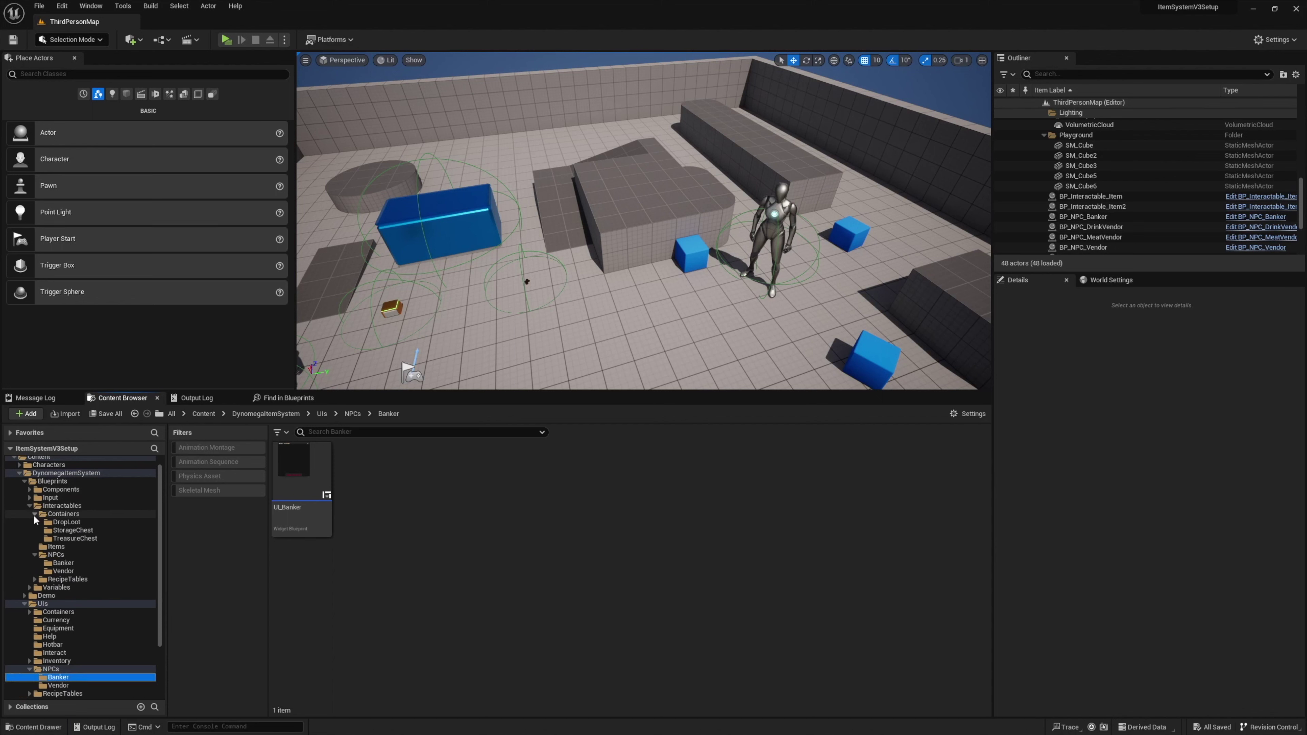
pyautogui.click(56, 538)
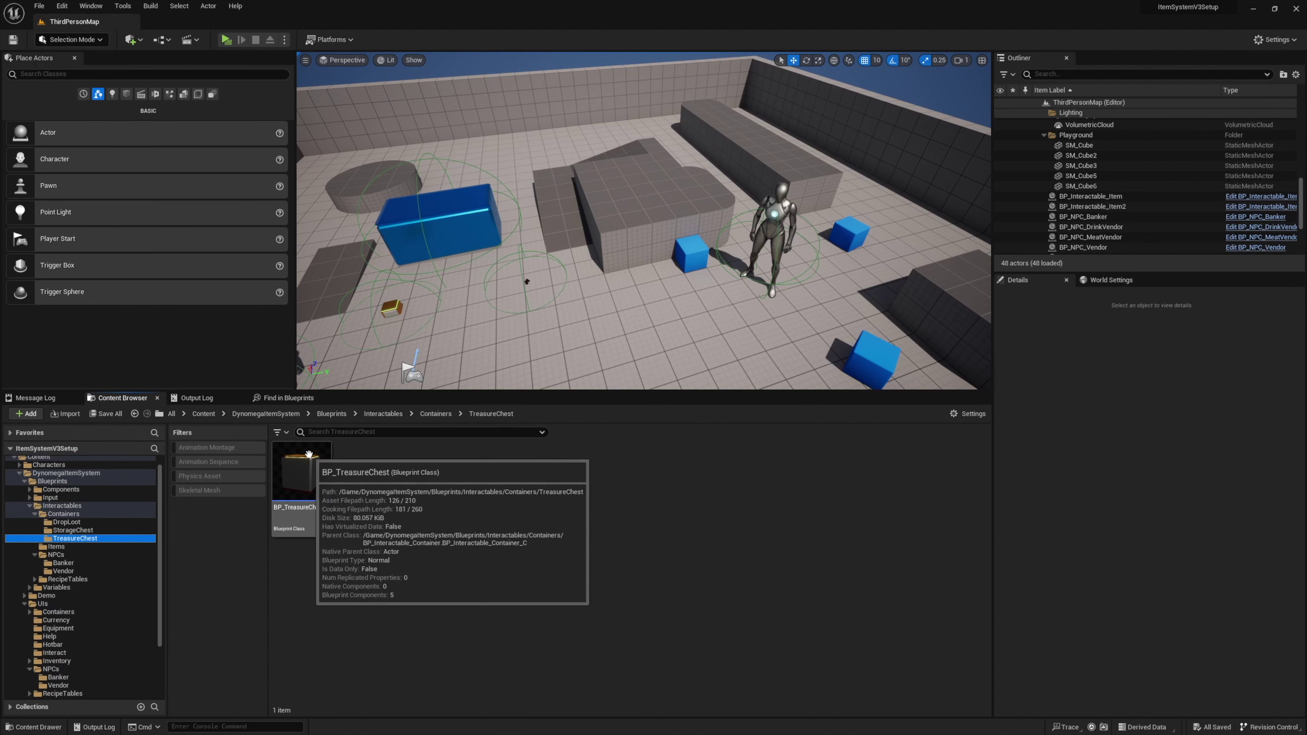
pyautogui.moveTo(288, 457); pyautogui.dragTo(643, 319)
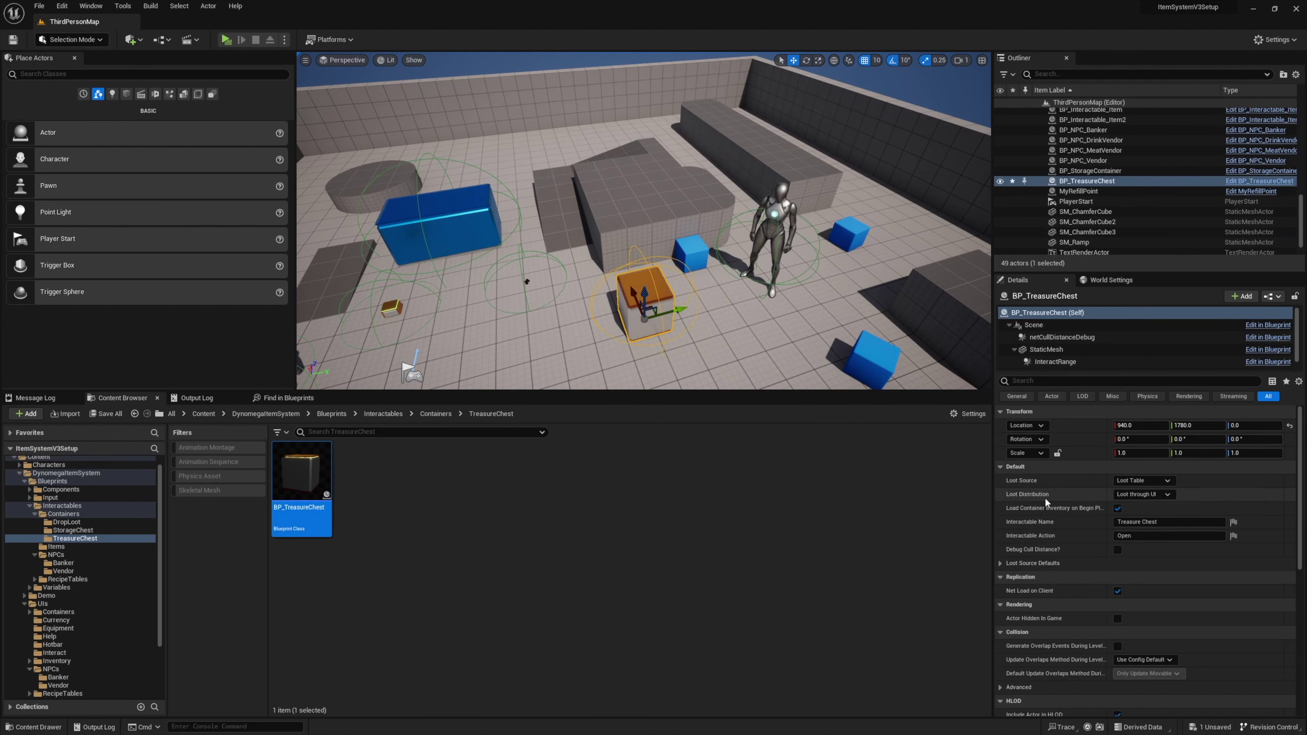
pyautogui.click(1159, 495)
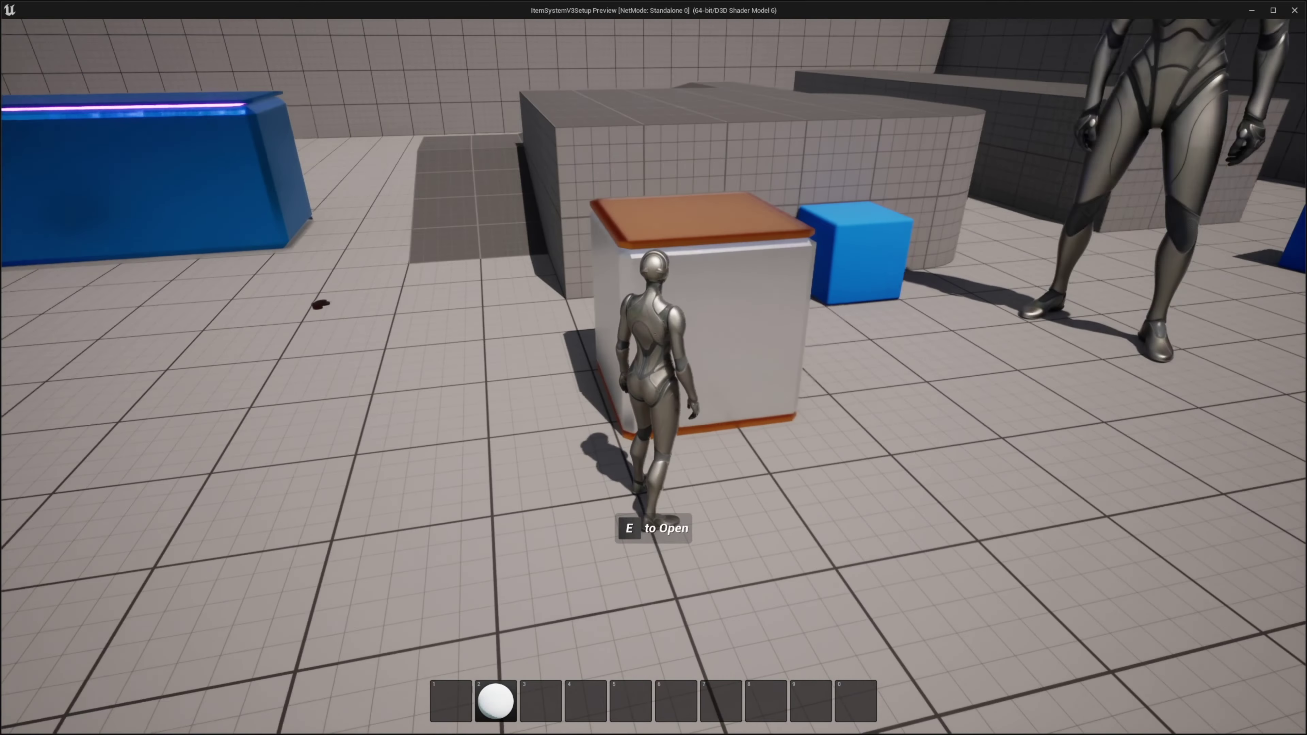
pyautogui.press('e')
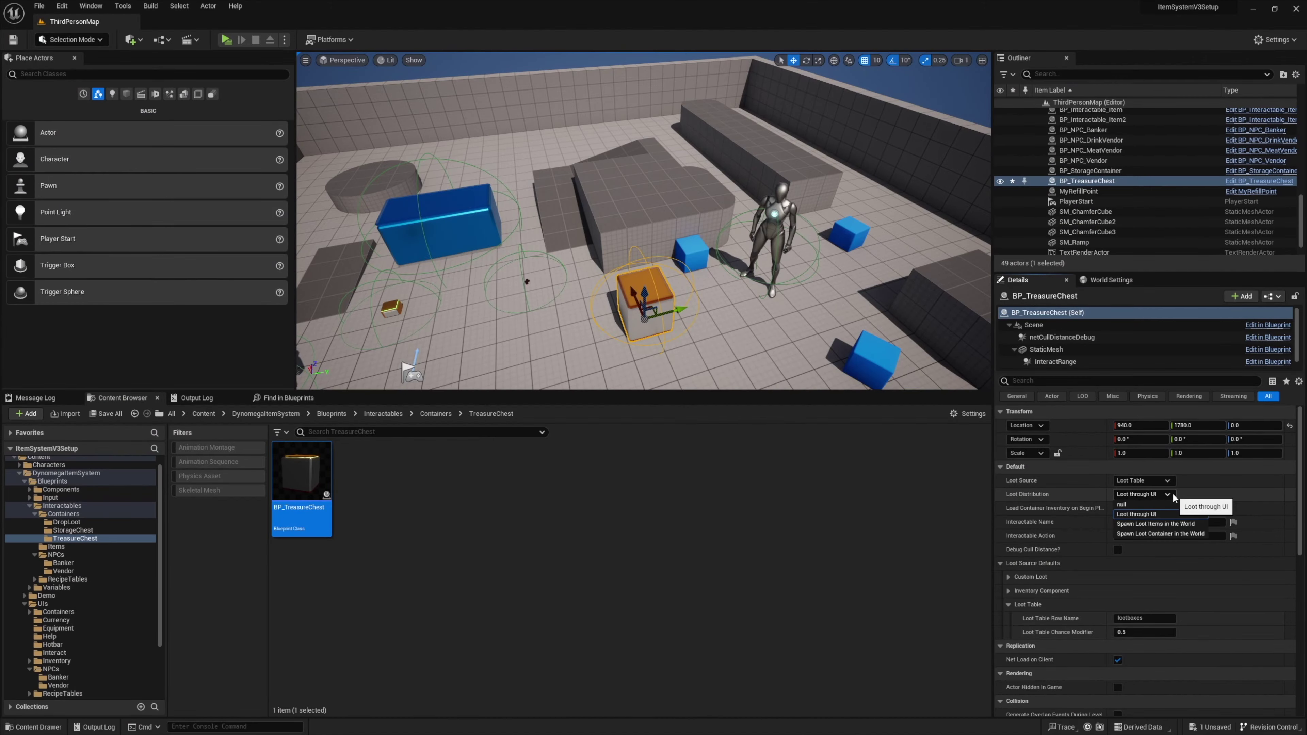
# - Set the treasure chest's Loot Distribution to Spawn Loot Items in the World and test it in a play session
pyautogui.click(1160, 514)
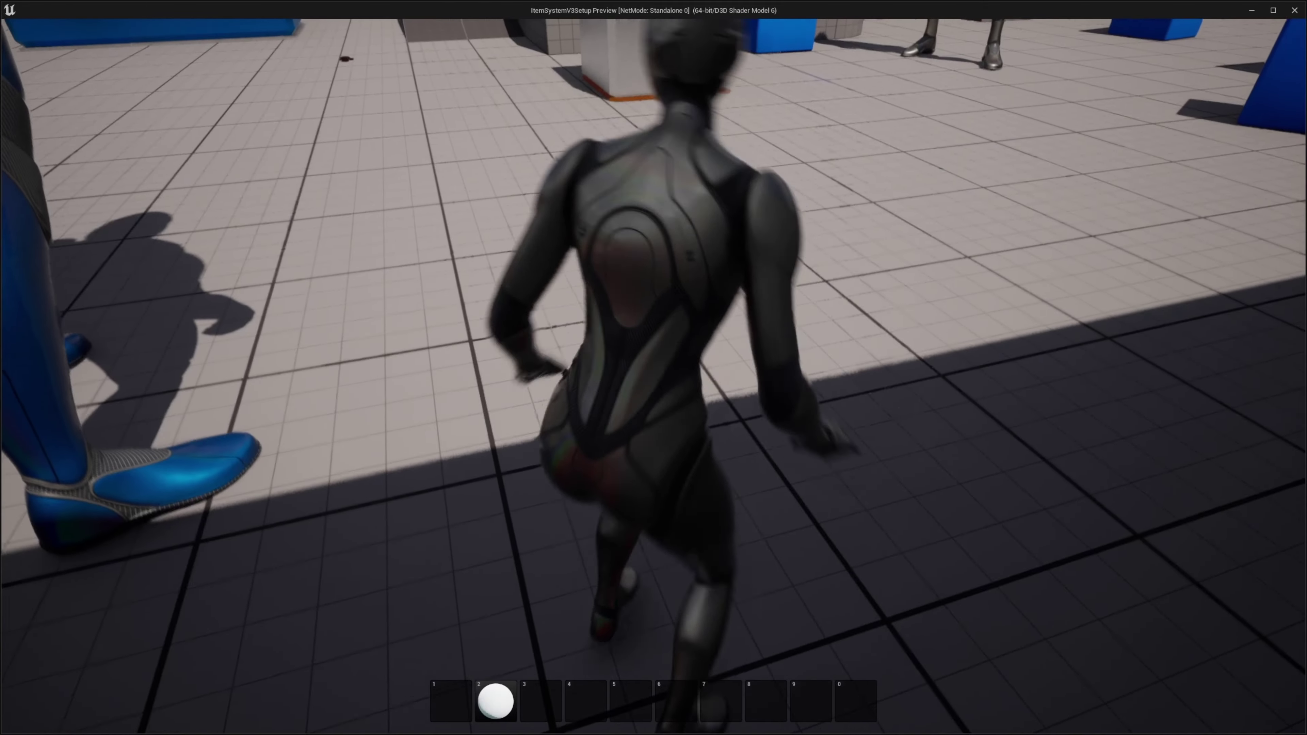
pyautogui.press('w')
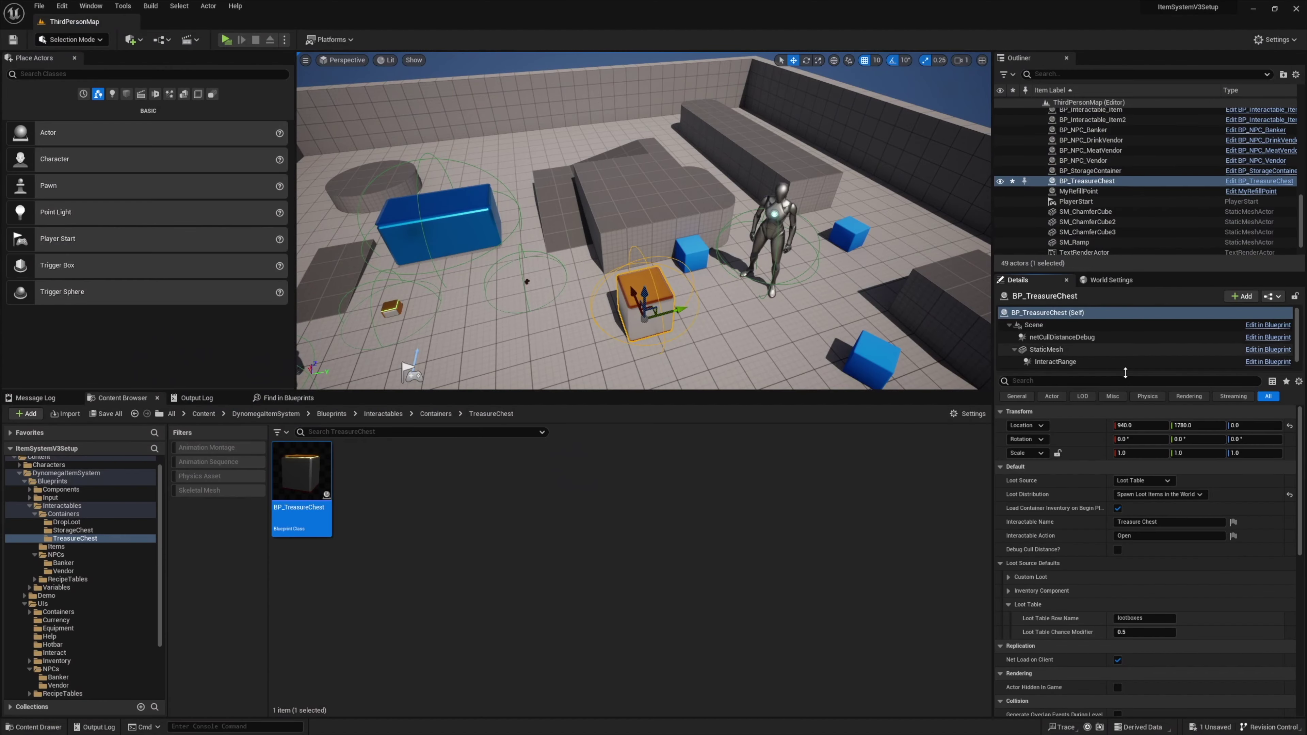
# - Set the treasure chest's Loot Distribution to Spawn Loot Container in the World and test opening it in a play session
pyautogui.click(1158, 494)
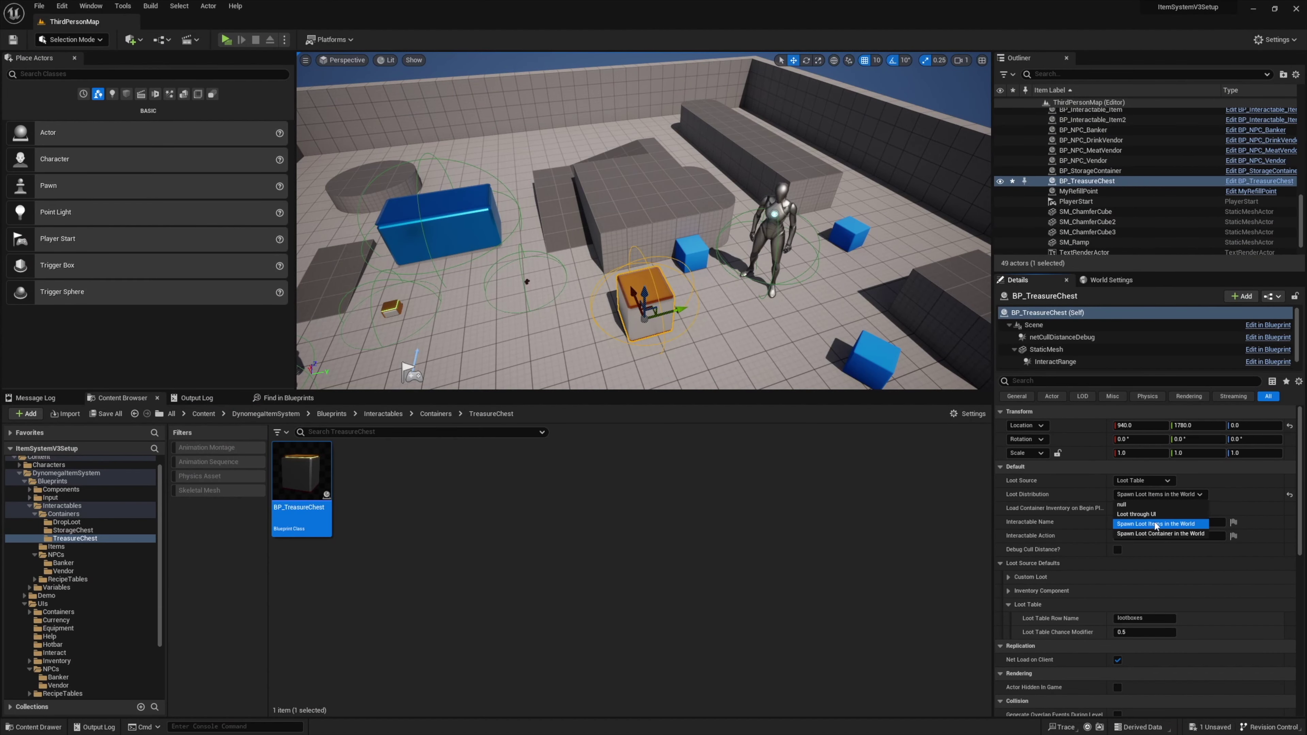
pyautogui.click(1135, 535)
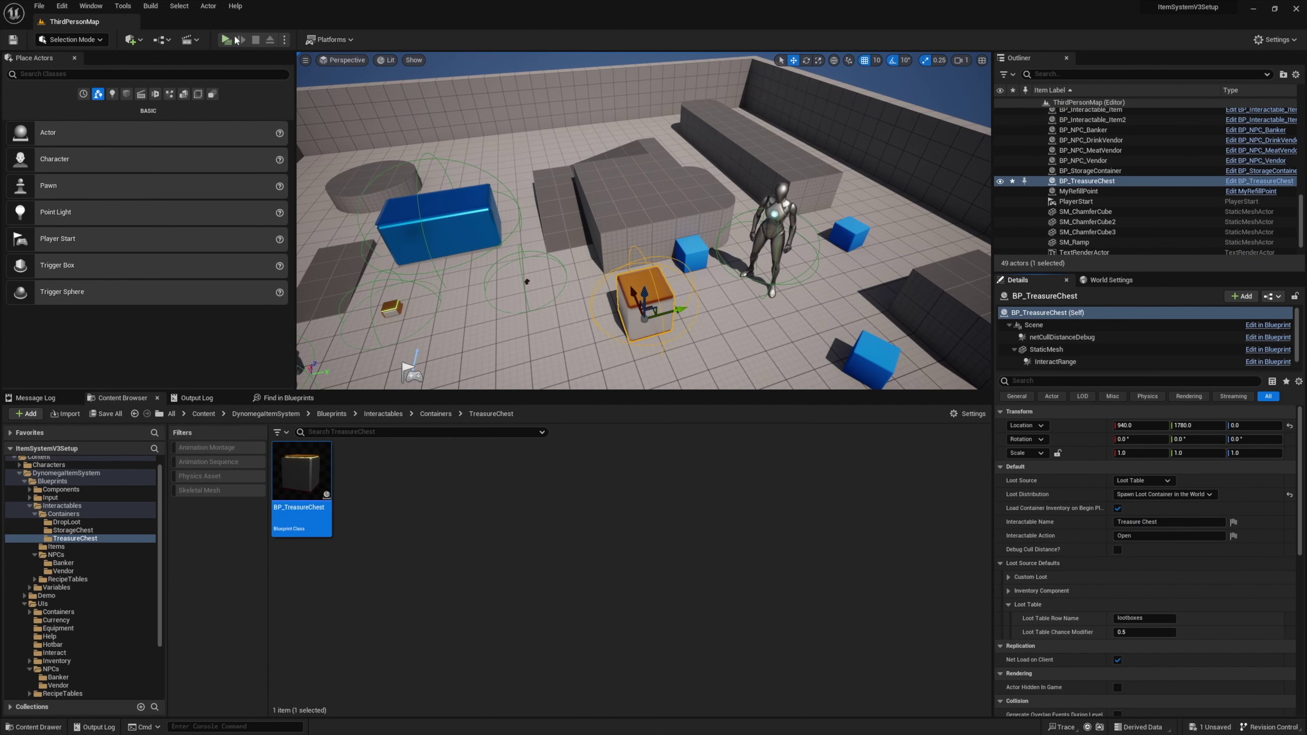
pyautogui.click(226, 40)
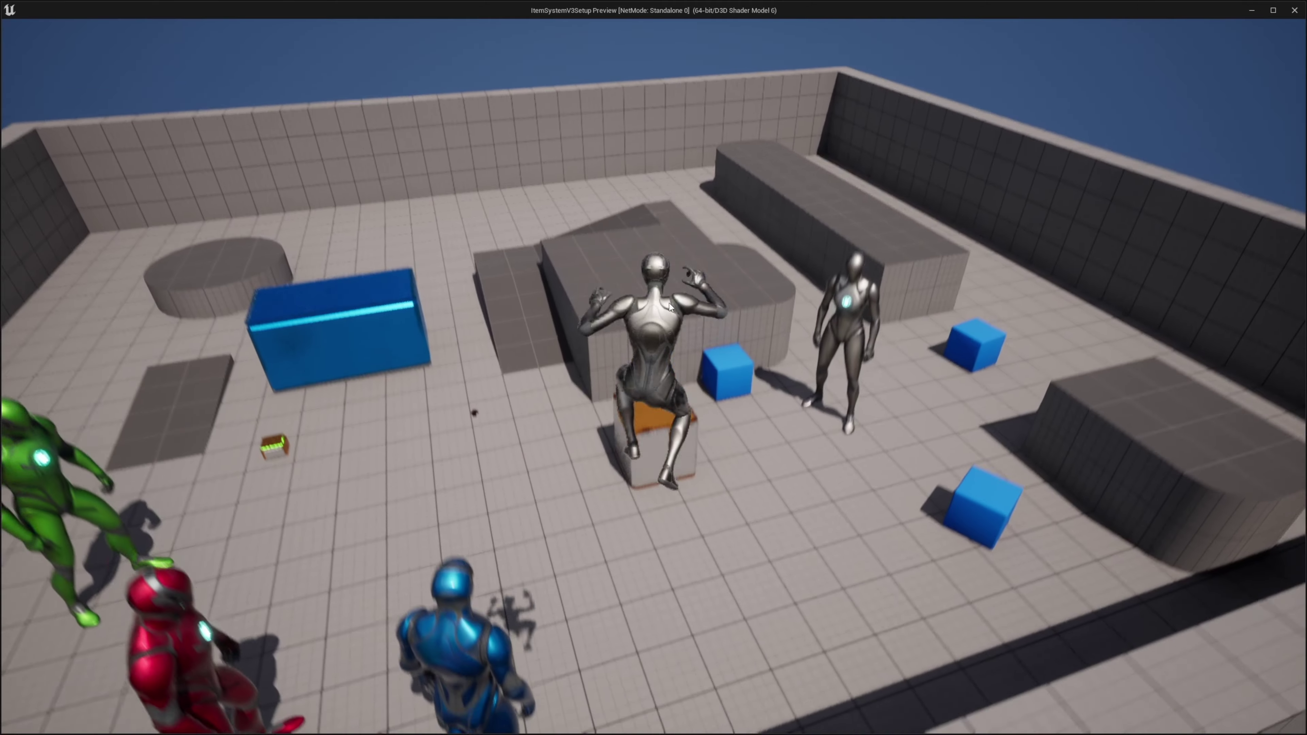
pyautogui.press('w')
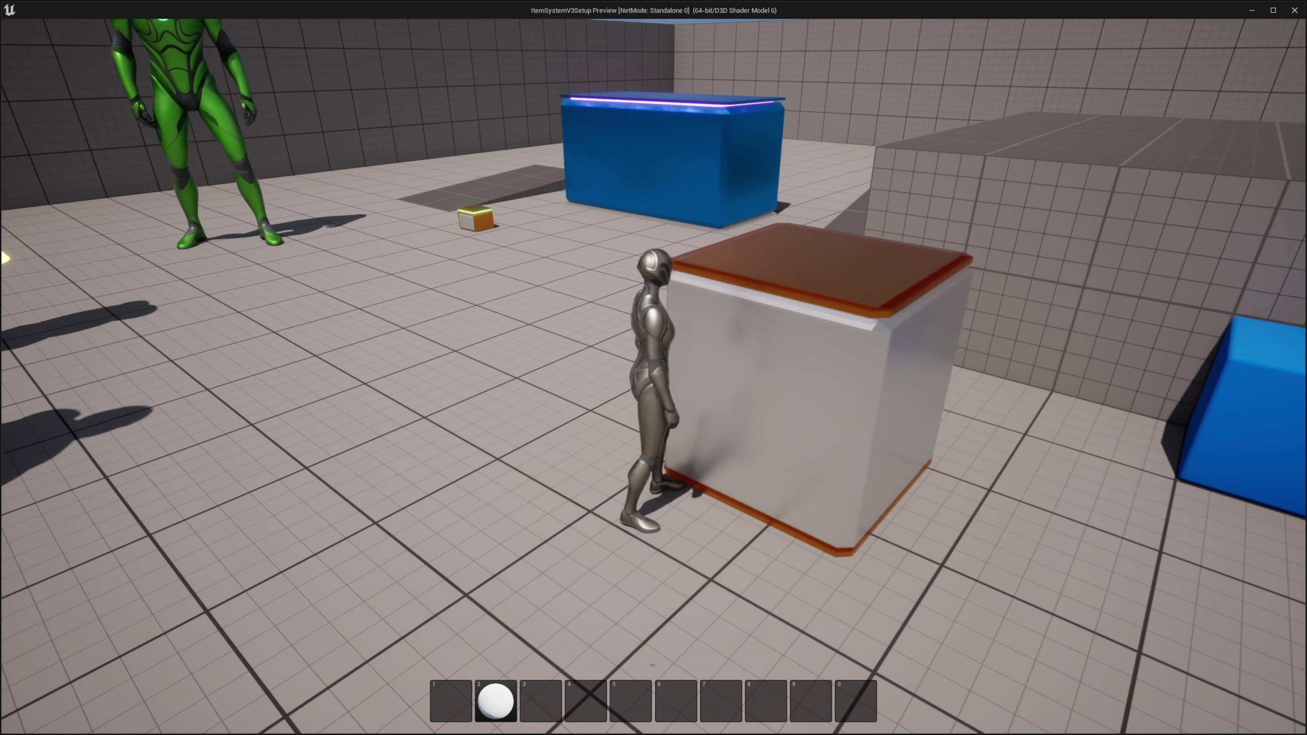
pyautogui.press('e')
pyautogui.press('a')
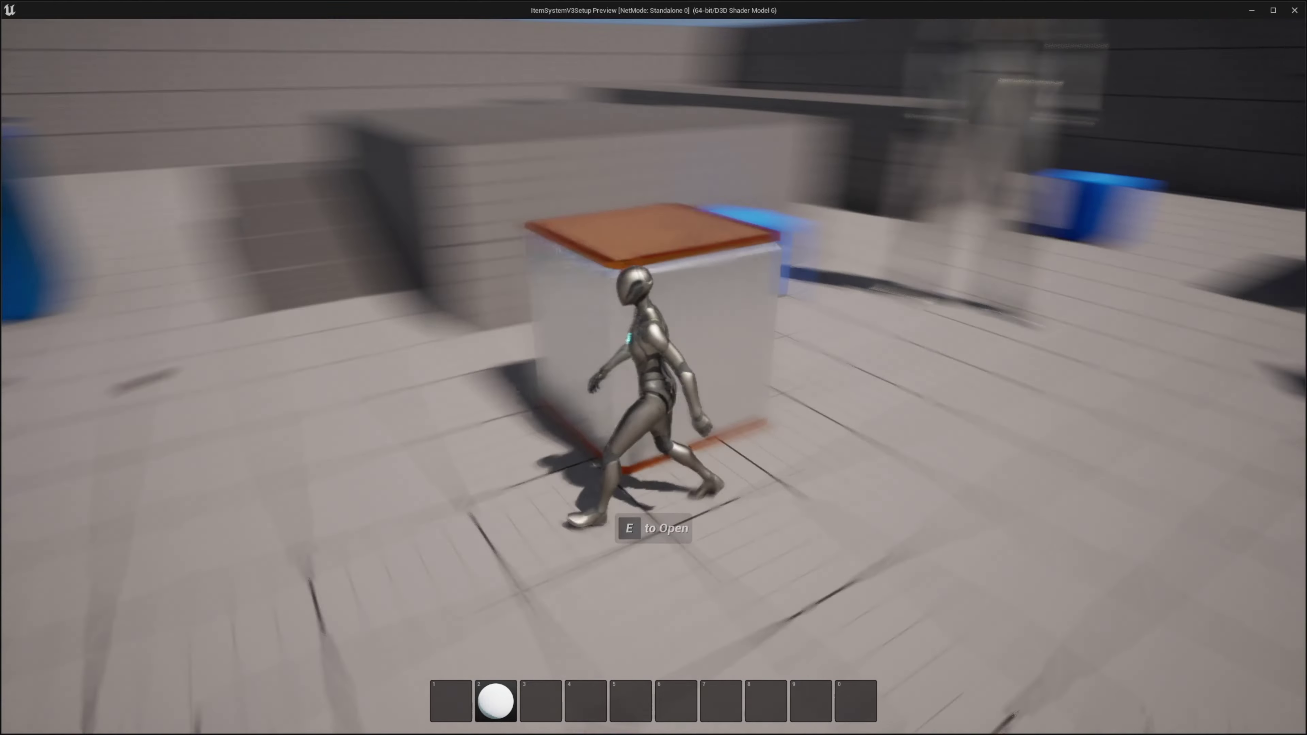
pyautogui.press('Escape')
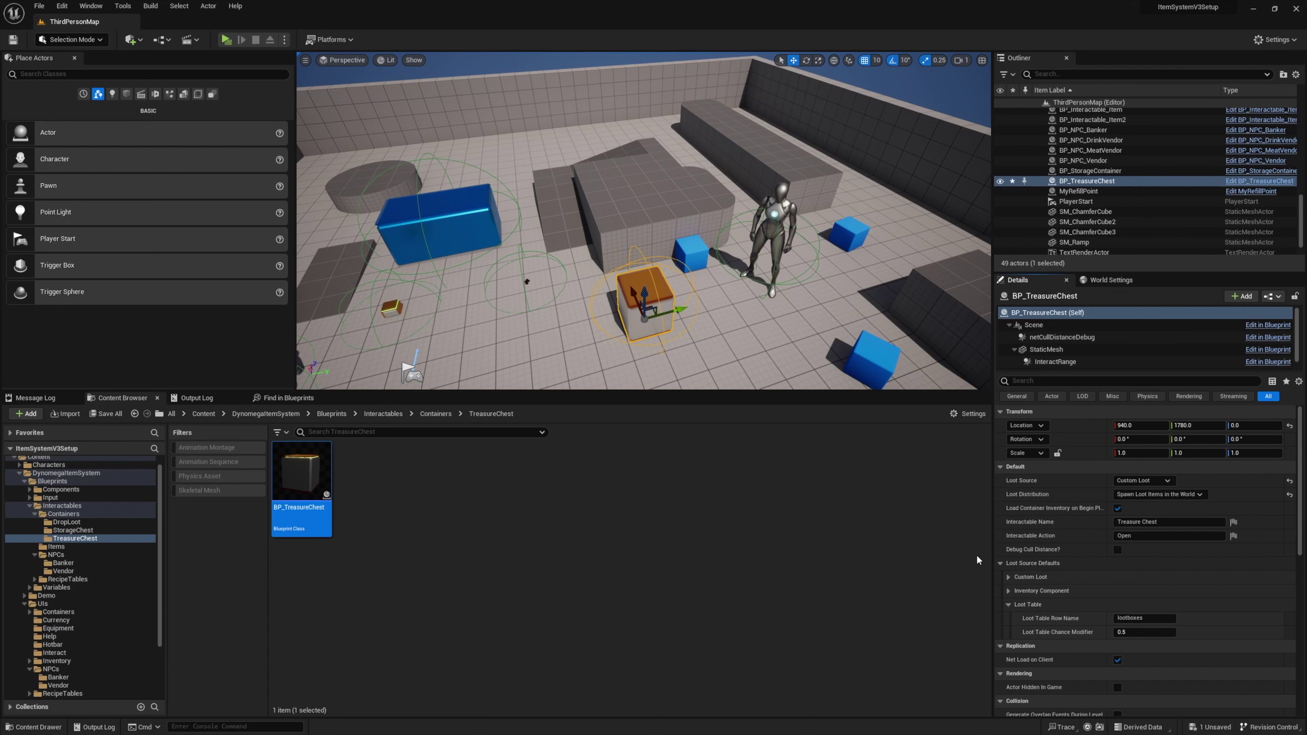
# - Add two Custom Loot entries to the treasure chest, setting the first to cooked_meat with a quantity of 15
pyautogui.click(1008, 605)
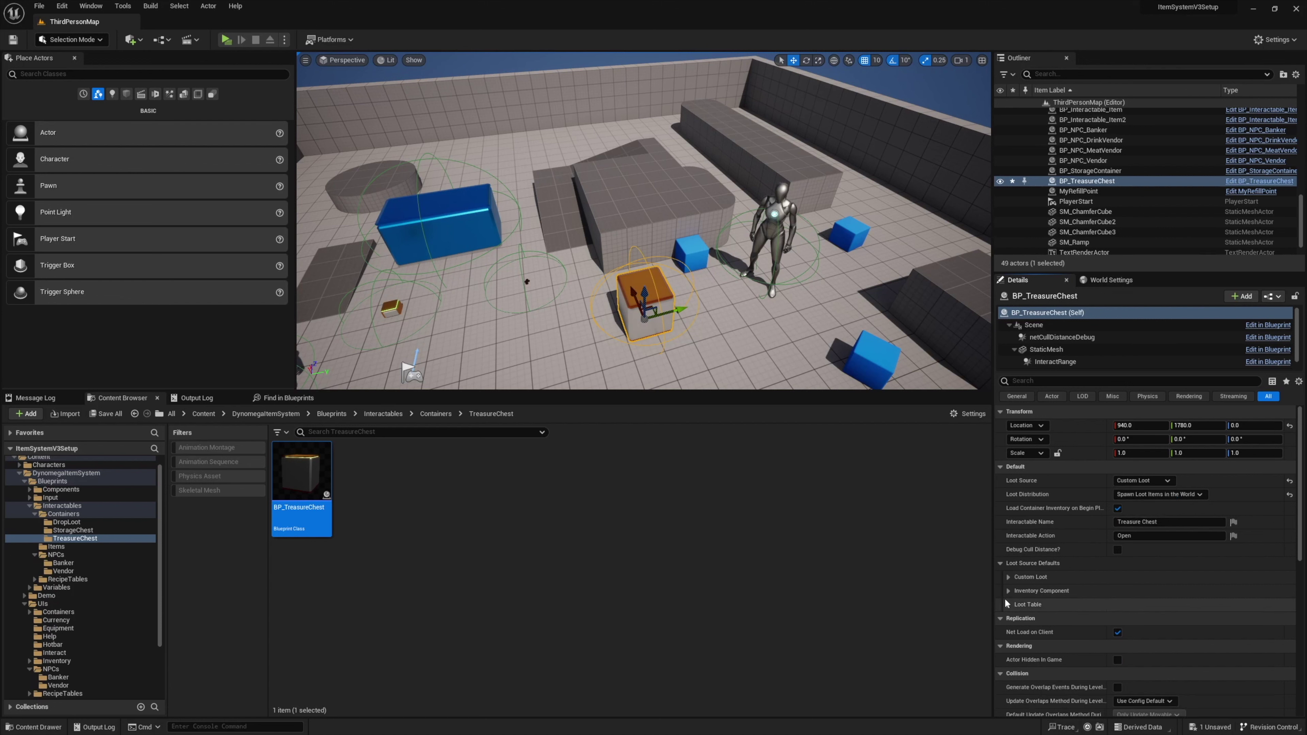
pyautogui.click(1008, 572)
pyautogui.click(1181, 590)
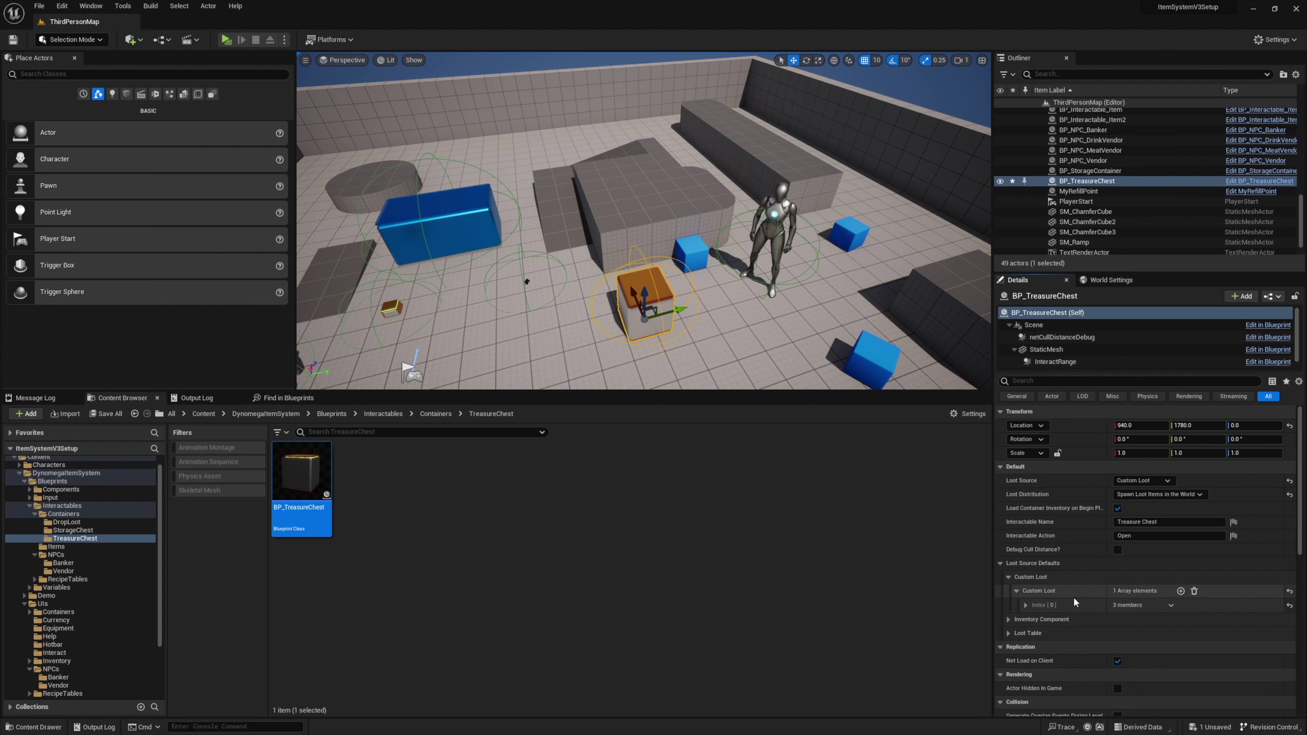
pyautogui.click(1026, 605)
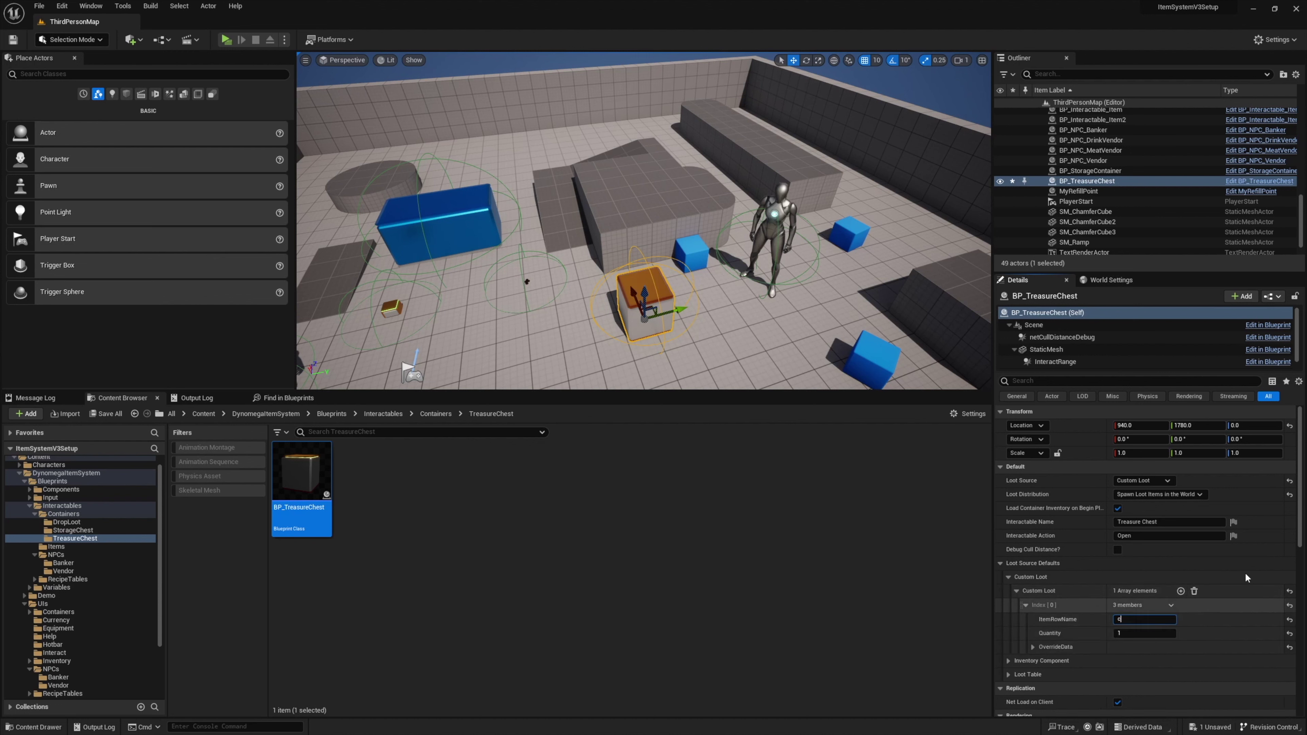
pyautogui.click(1180, 590)
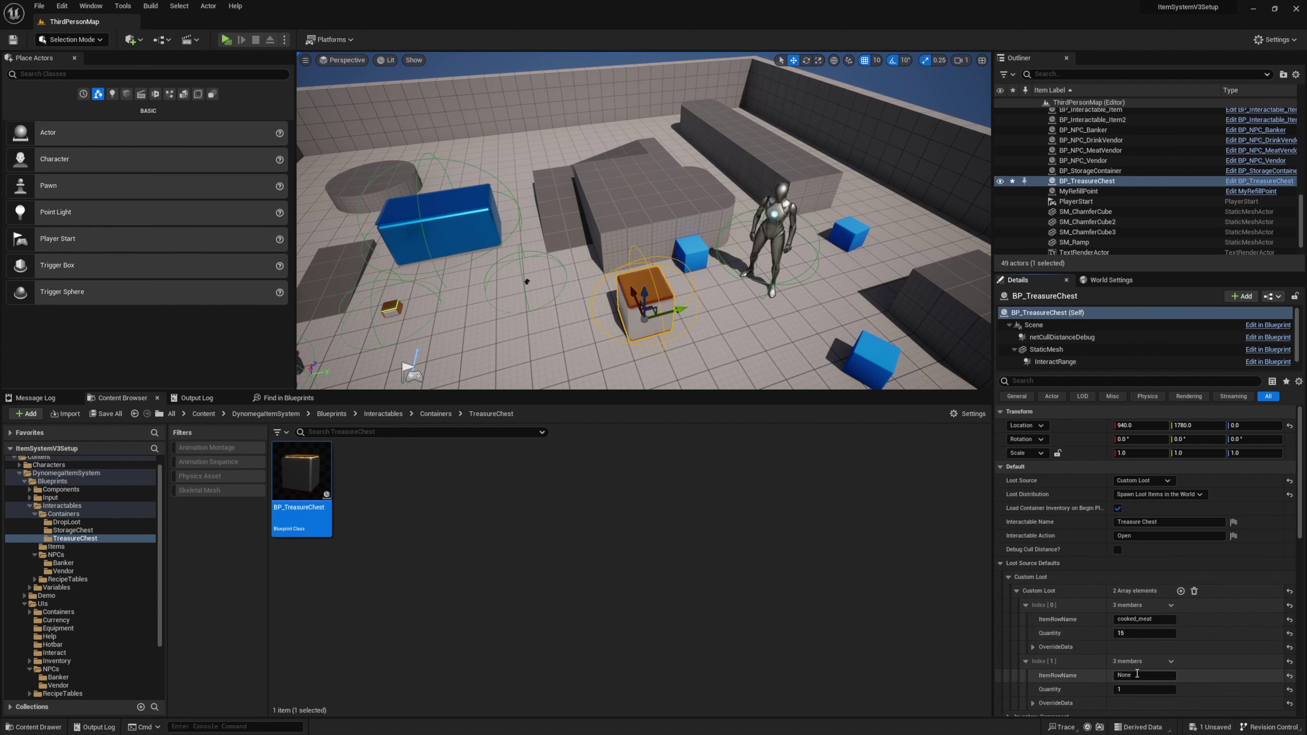
# - Set the treasure chest's Loot Source to Loot Table and show its Loot Table defaults
pyautogui.click(1143, 480)
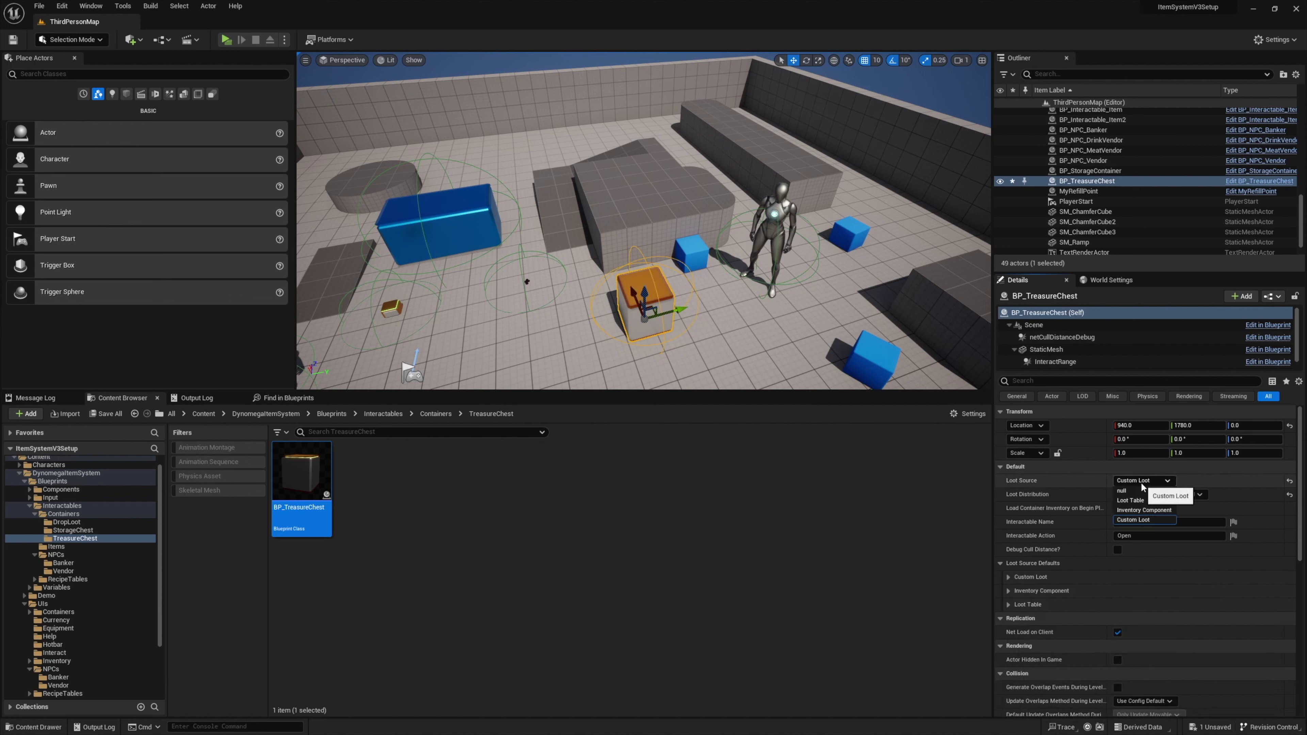
pyautogui.click(1134, 519)
pyautogui.click(1009, 606)
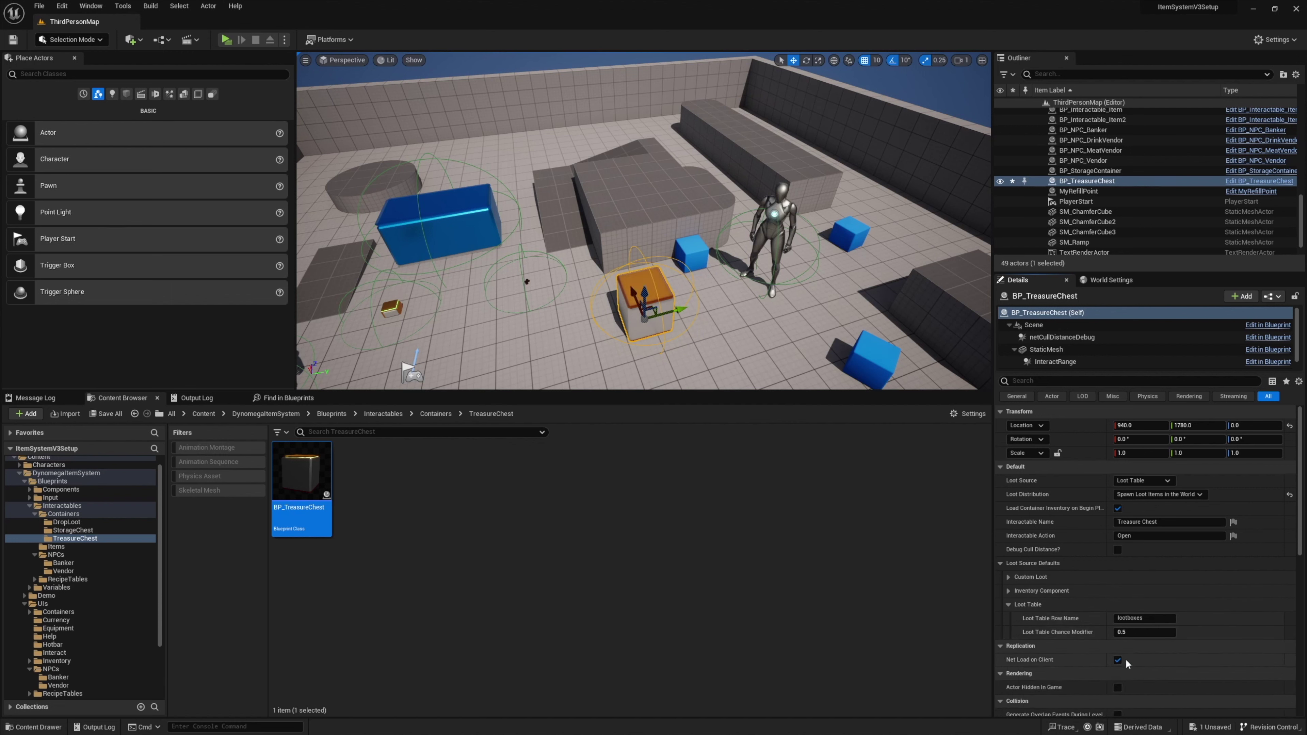
# - Open the DT_LootTables data table and expand the lootboxes row to examine its loot entries
pyautogui.click(64, 597)
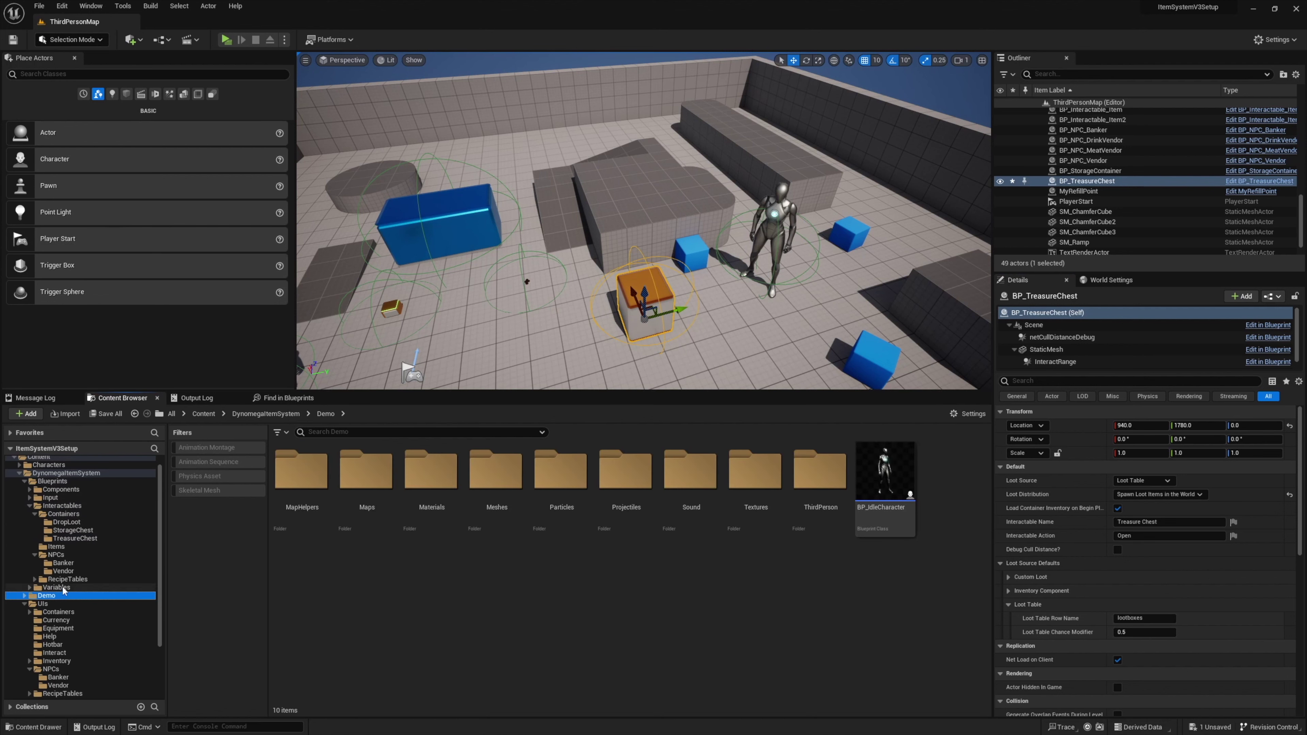
pyautogui.click(56, 605)
pyautogui.click(77, 606)
pyautogui.doubleClick(490, 522)
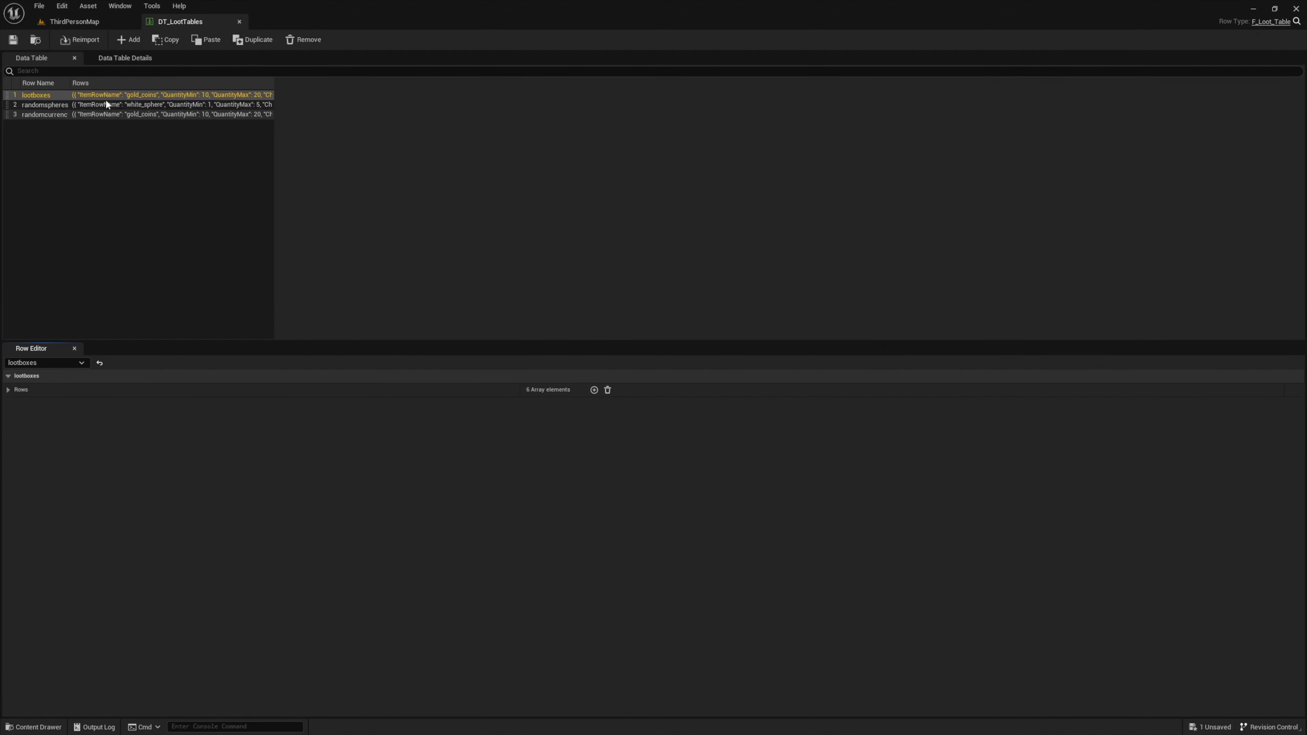
pyautogui.click(7, 390)
pyautogui.keyDown('shift'); pyautogui.click(23, 390); pyautogui.keyUp('shift')
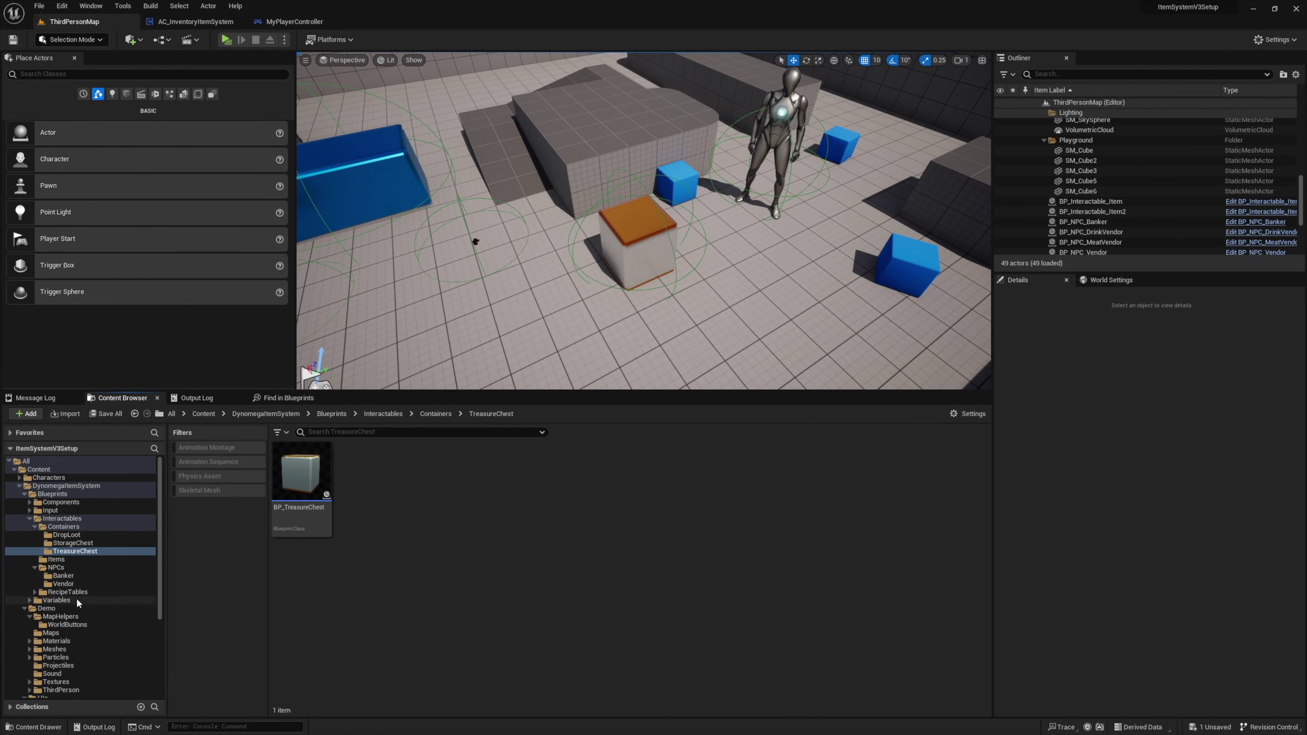
# - Open MyPlayerController from the ThirdPerson Blueprints folder and add an AC_Looting component to it
pyautogui.scroll(-5, 73, 617)
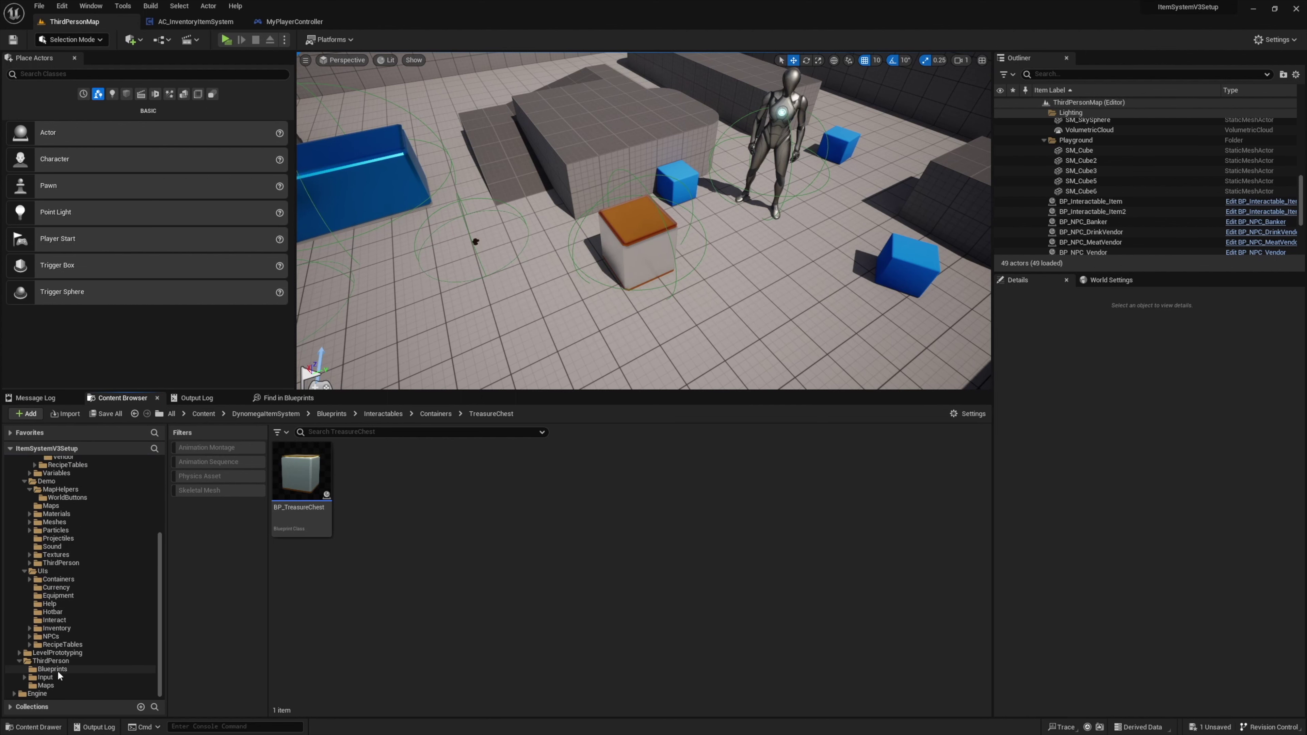
pyautogui.click(52, 669)
pyautogui.doubleClick(431, 519)
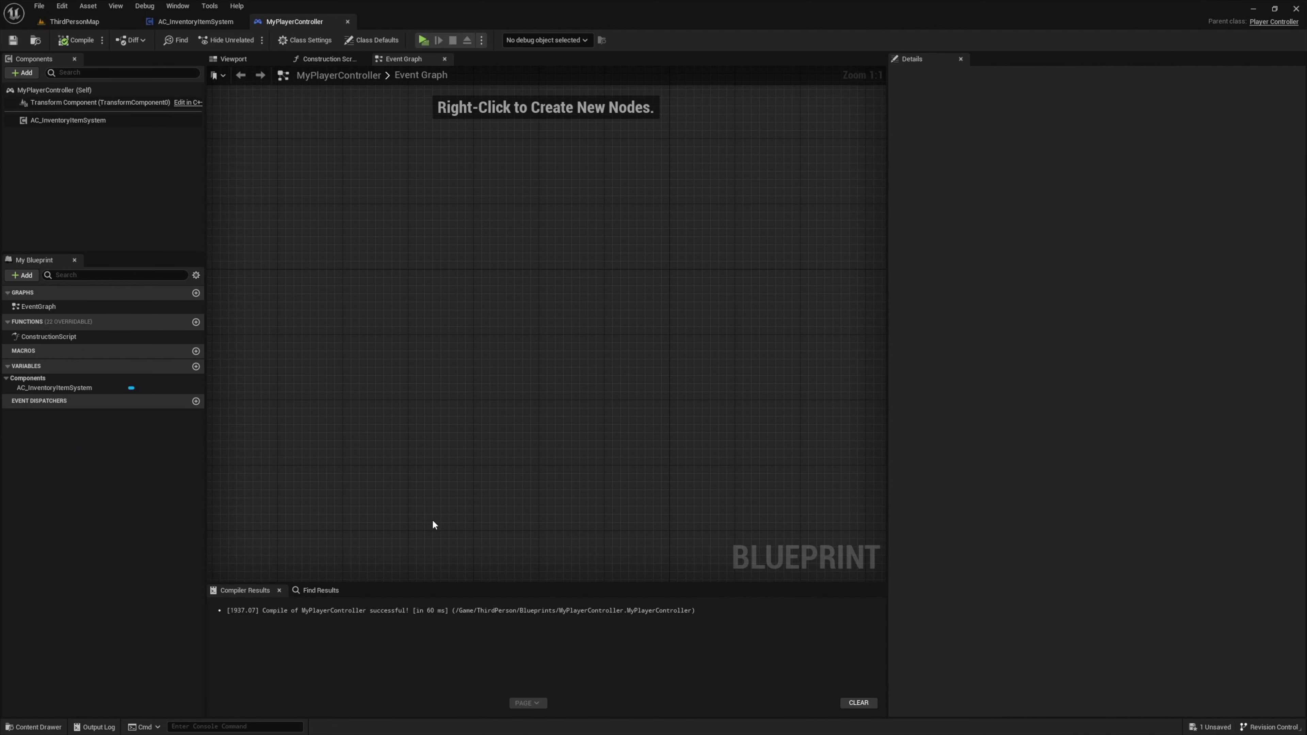
pyautogui.click(21, 73)
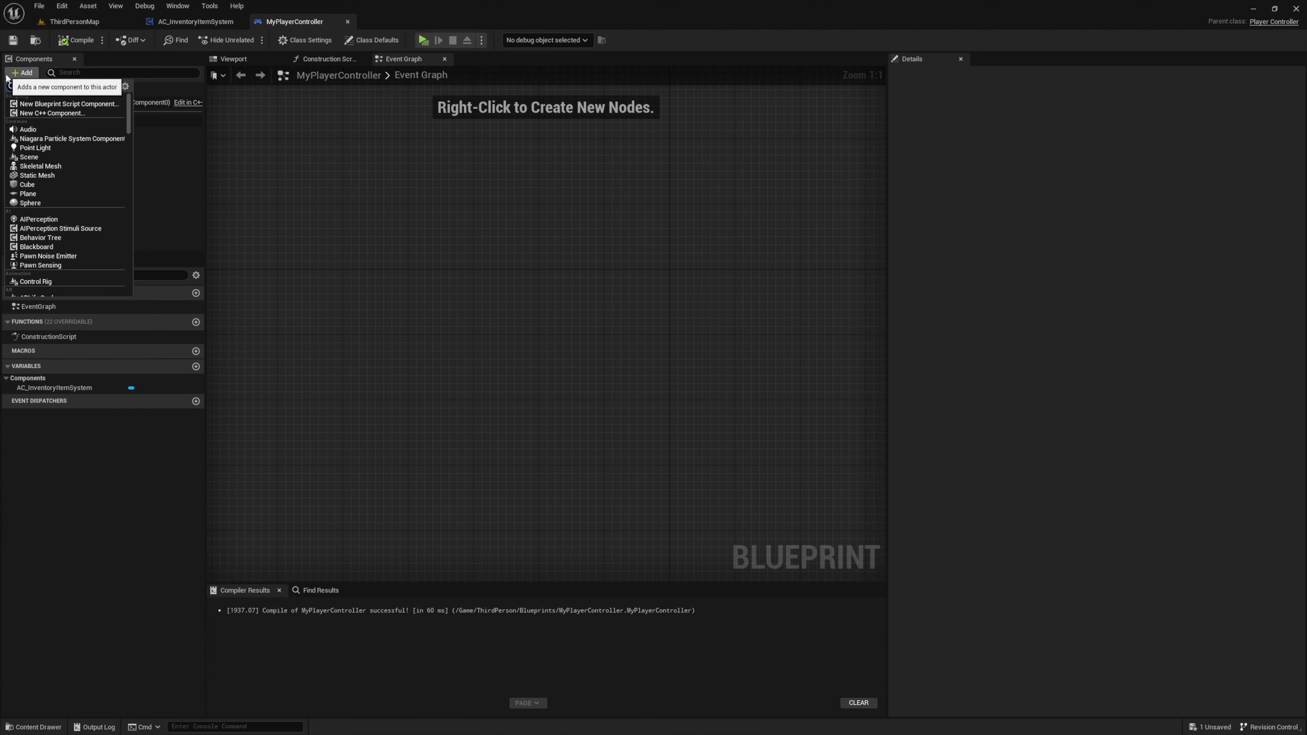
pyautogui.write('loo')
pyautogui.click(43, 139)
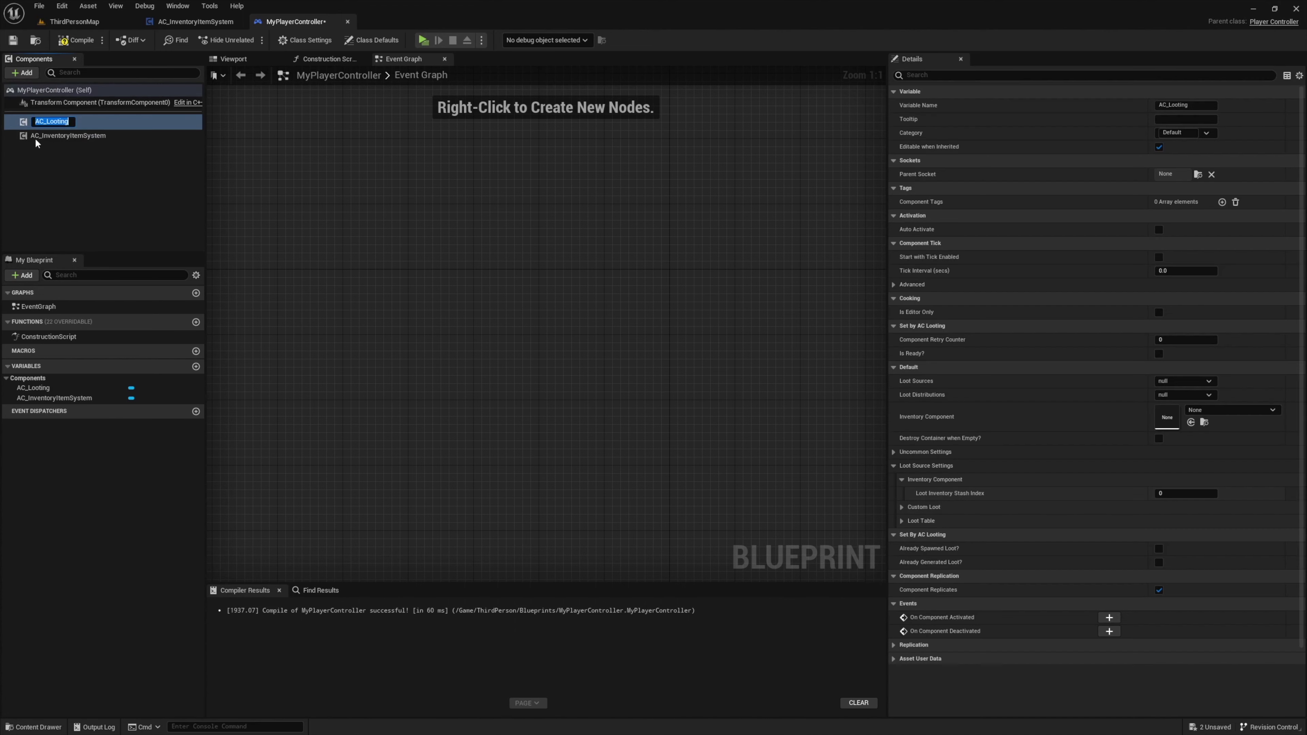
pyautogui.click(59, 149)
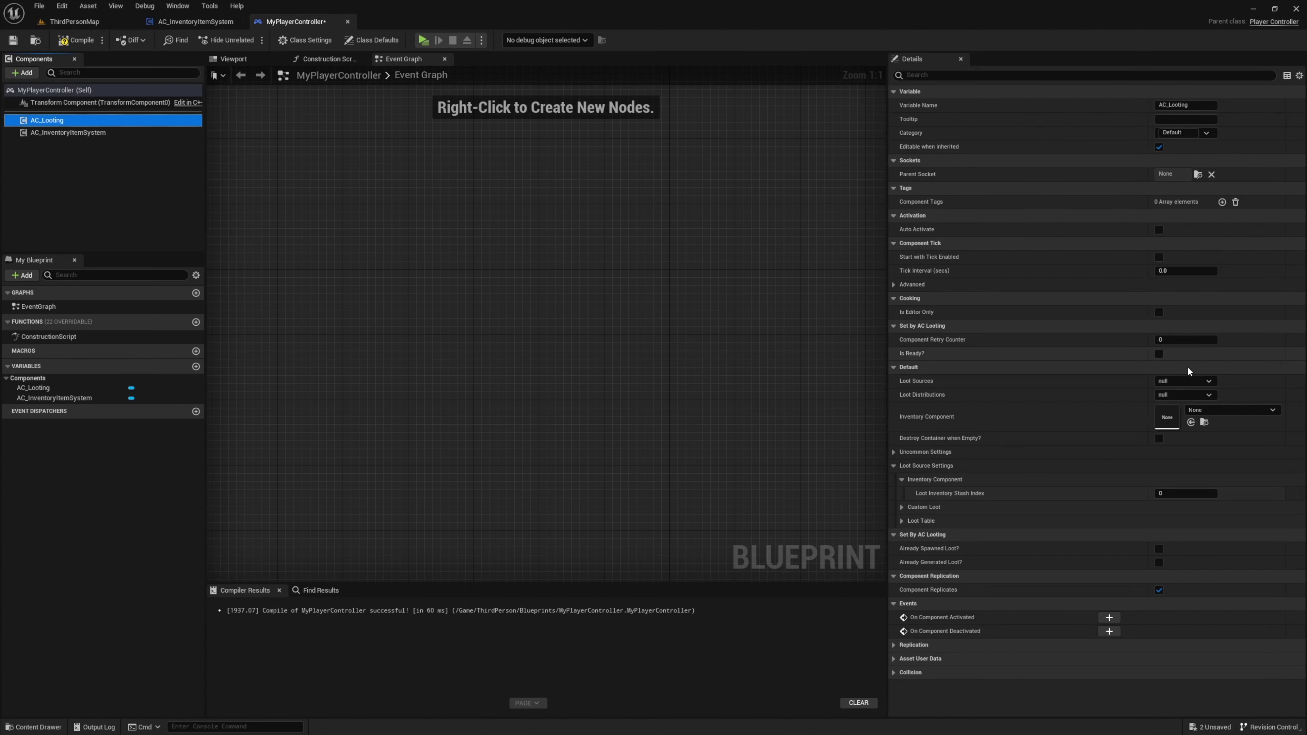
# - Set AC_Looting's Loot Sources to Inventory Component and Loot Distributions to Spawn Loot Container in the World, and save MyPlayerController
pyautogui.click(1184, 395)
pyautogui.click(1199, 411)
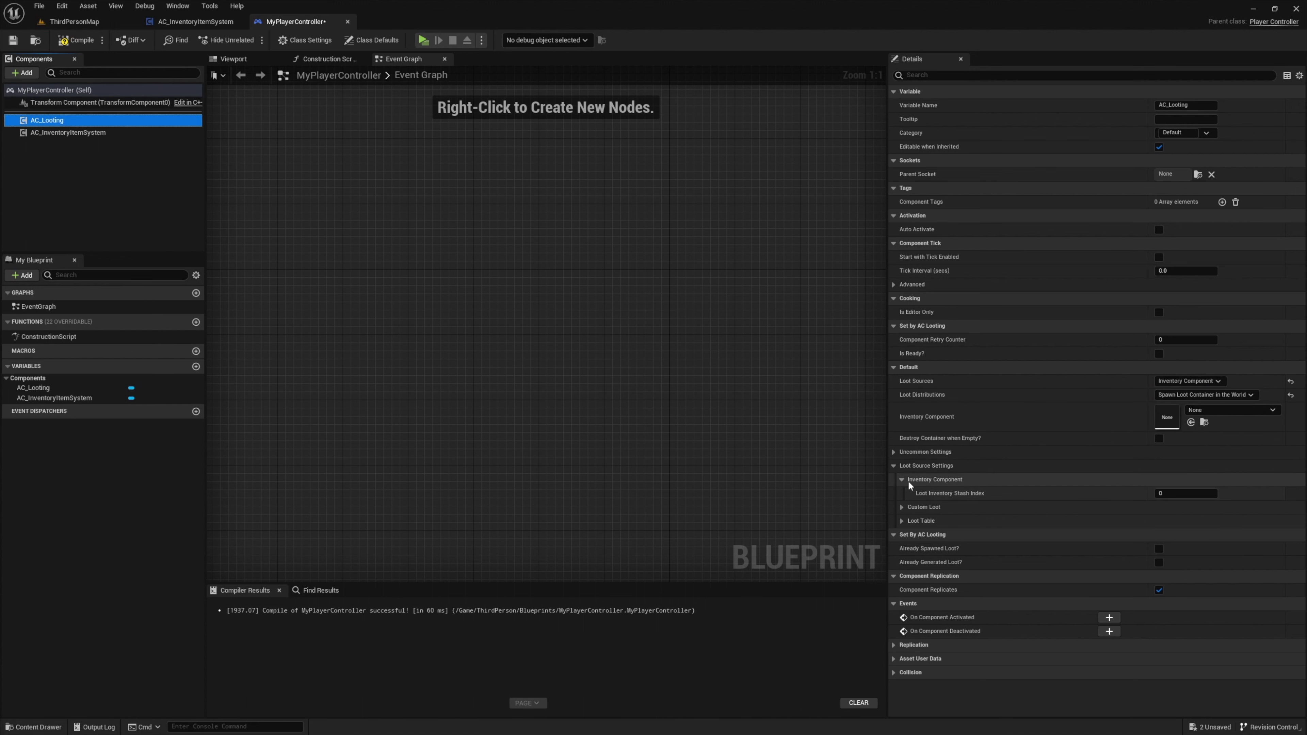
pyautogui.click(14, 40)
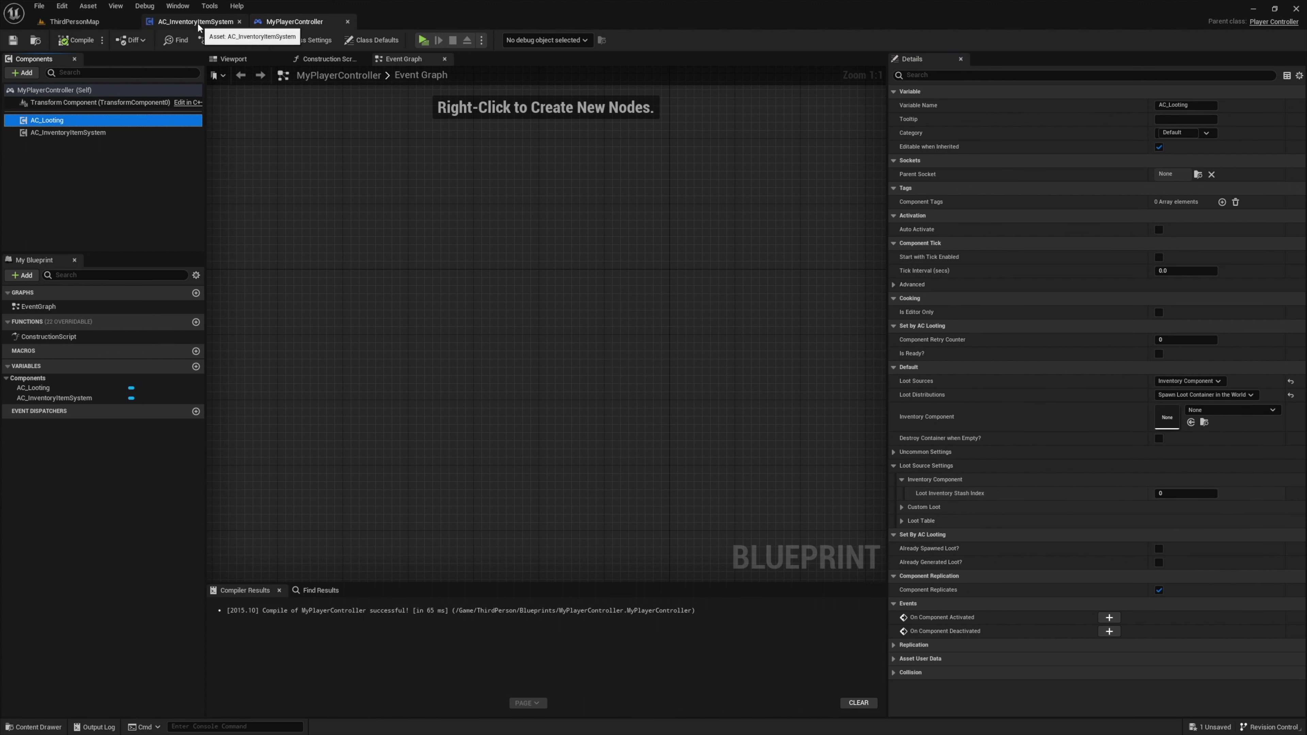
# - Place BP_Button_Respawn from the WorldButtons folder in ThirdPersonMap at about X 980, Y 1440
pyautogui.click(113, 25)
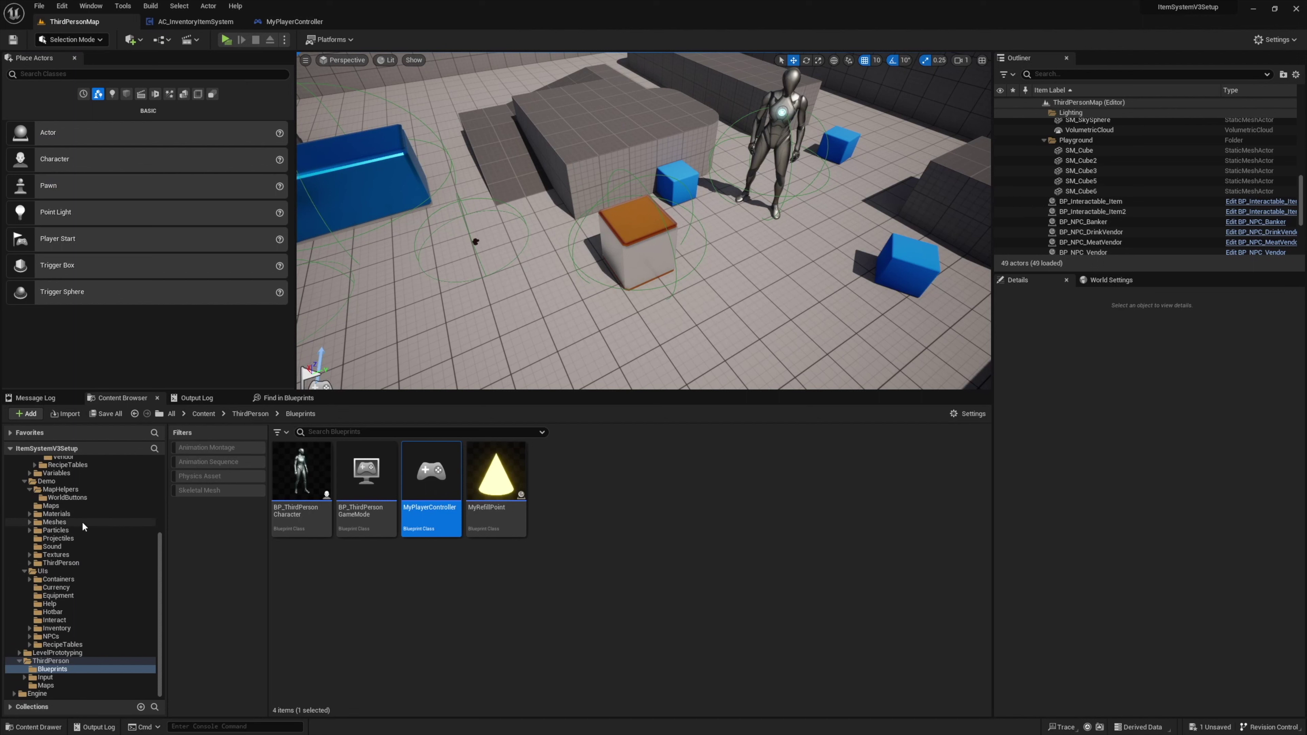
pyautogui.scroll(2, 82, 521)
pyautogui.click(72, 546)
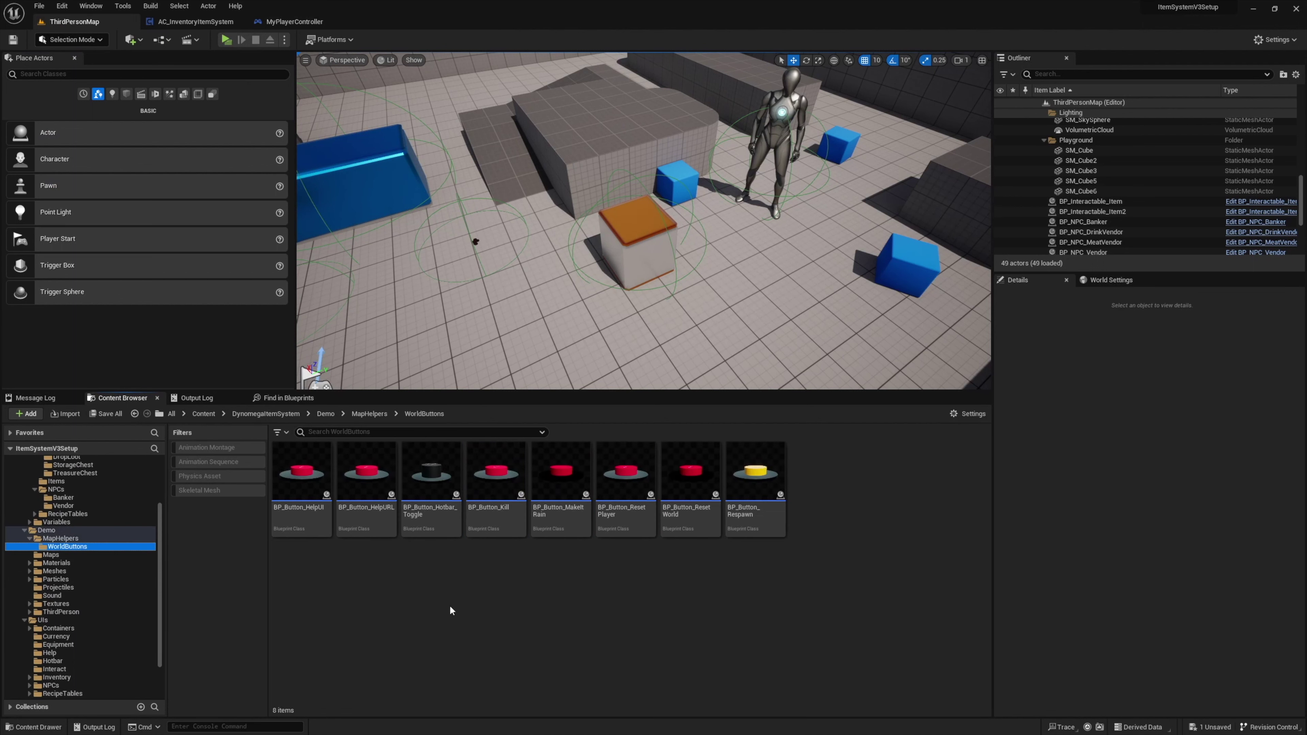
pyautogui.moveTo(748, 447); pyautogui.dragTo(509, 301)
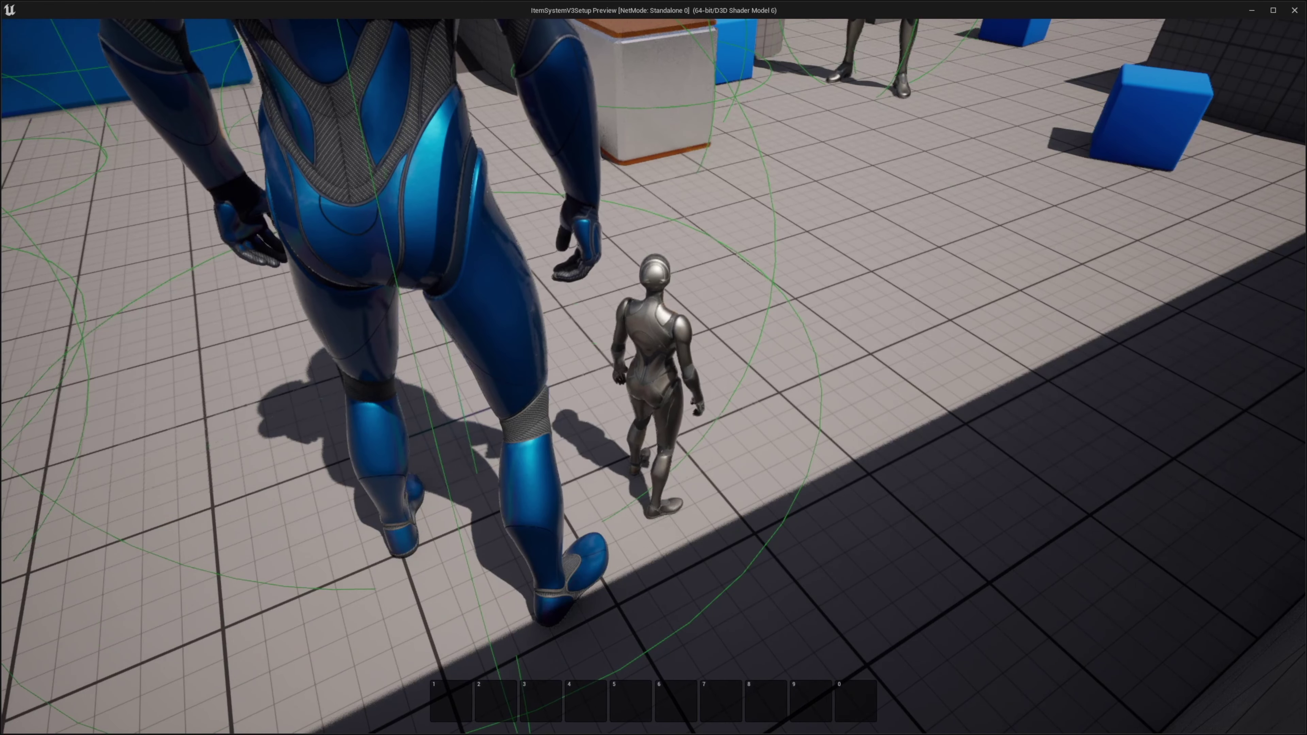
# - Test the Respawn button in a play session with the inventory open, and open the dropped loot container
pyautogui.press('w')
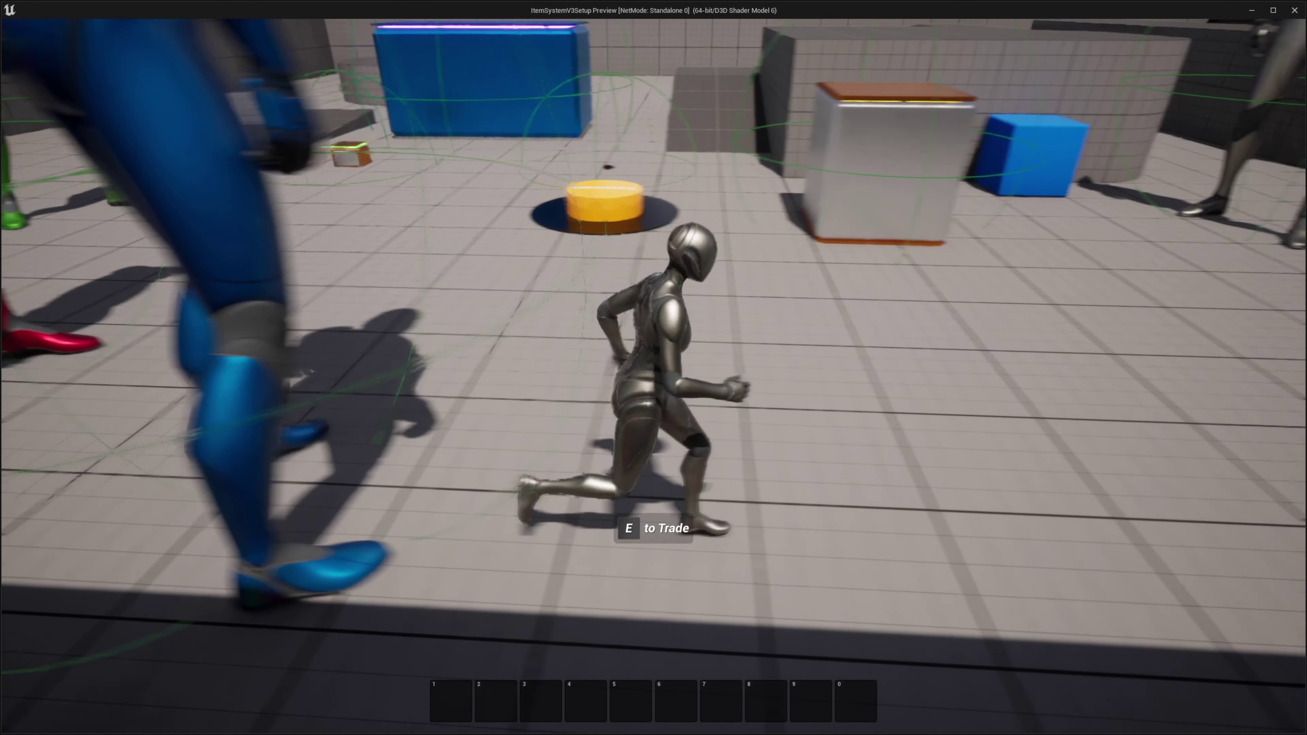
pyautogui.press('i')
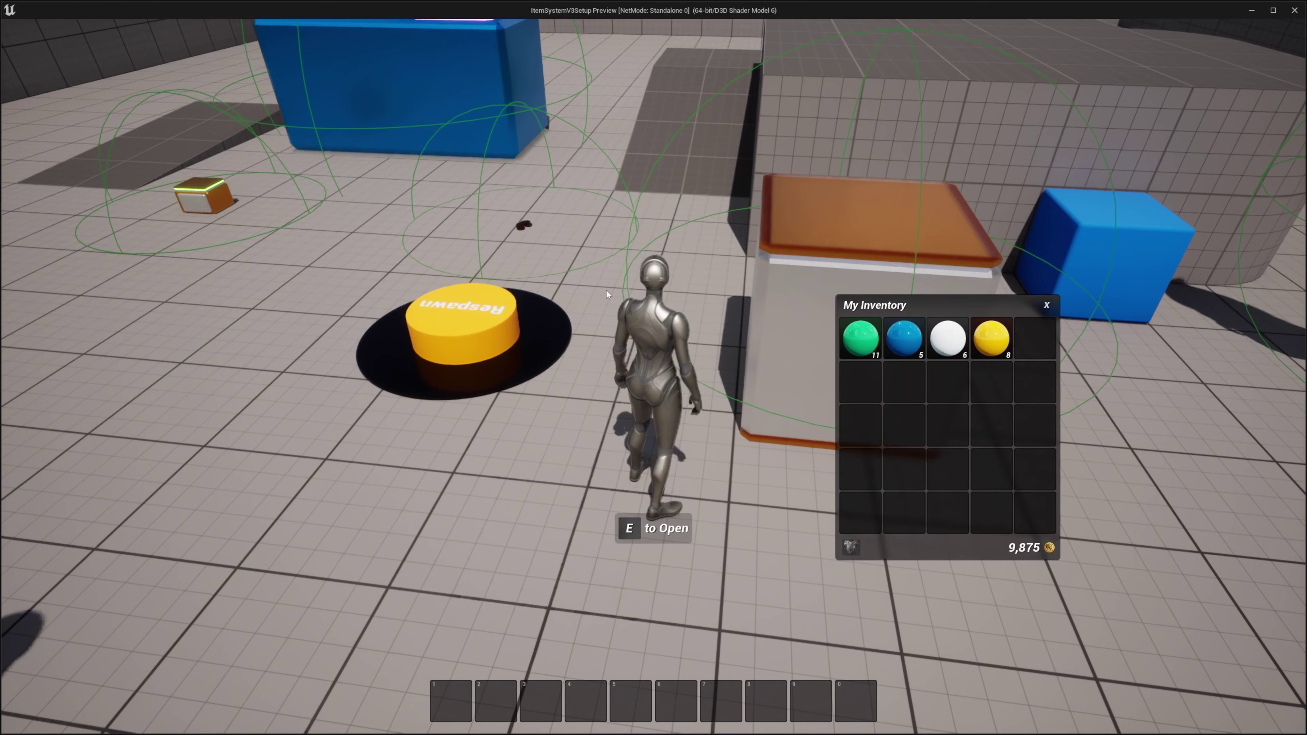
pyautogui.press('w')
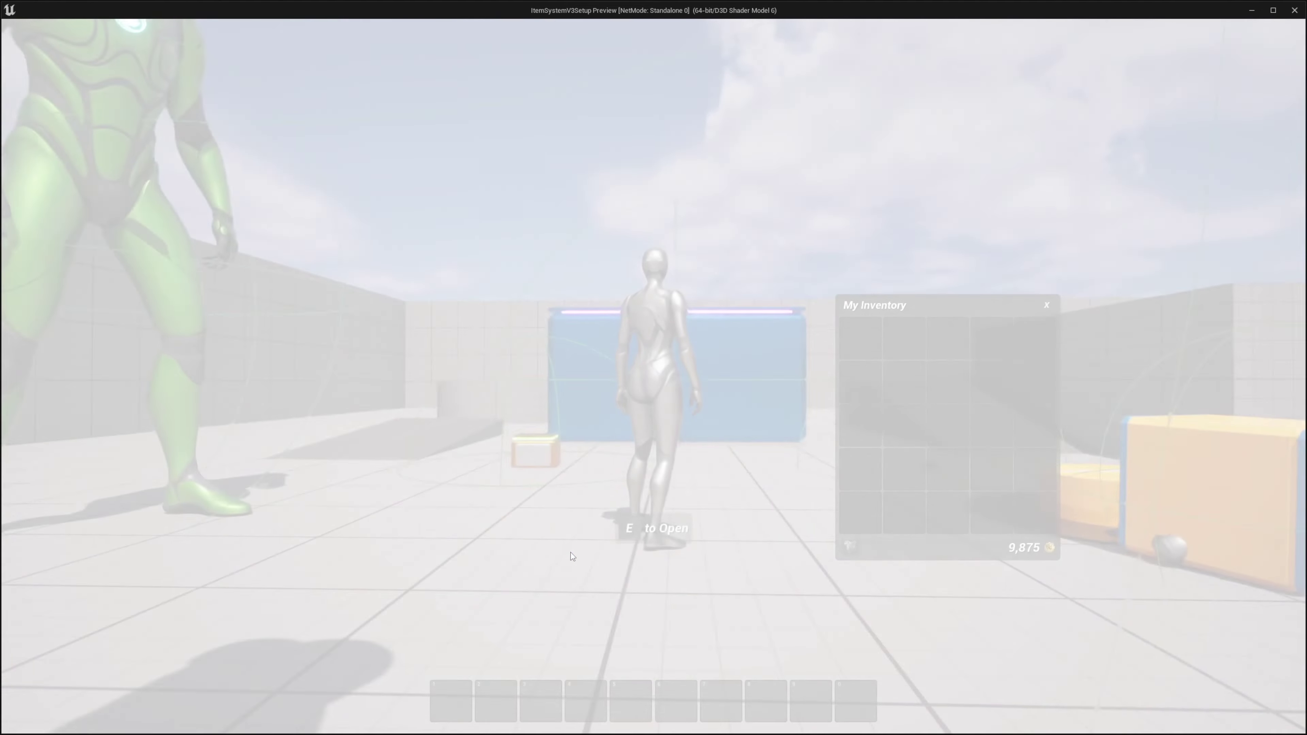
pyautogui.moveTo(571, 553); pyautogui.dragTo(798, 702)
pyautogui.press('w')
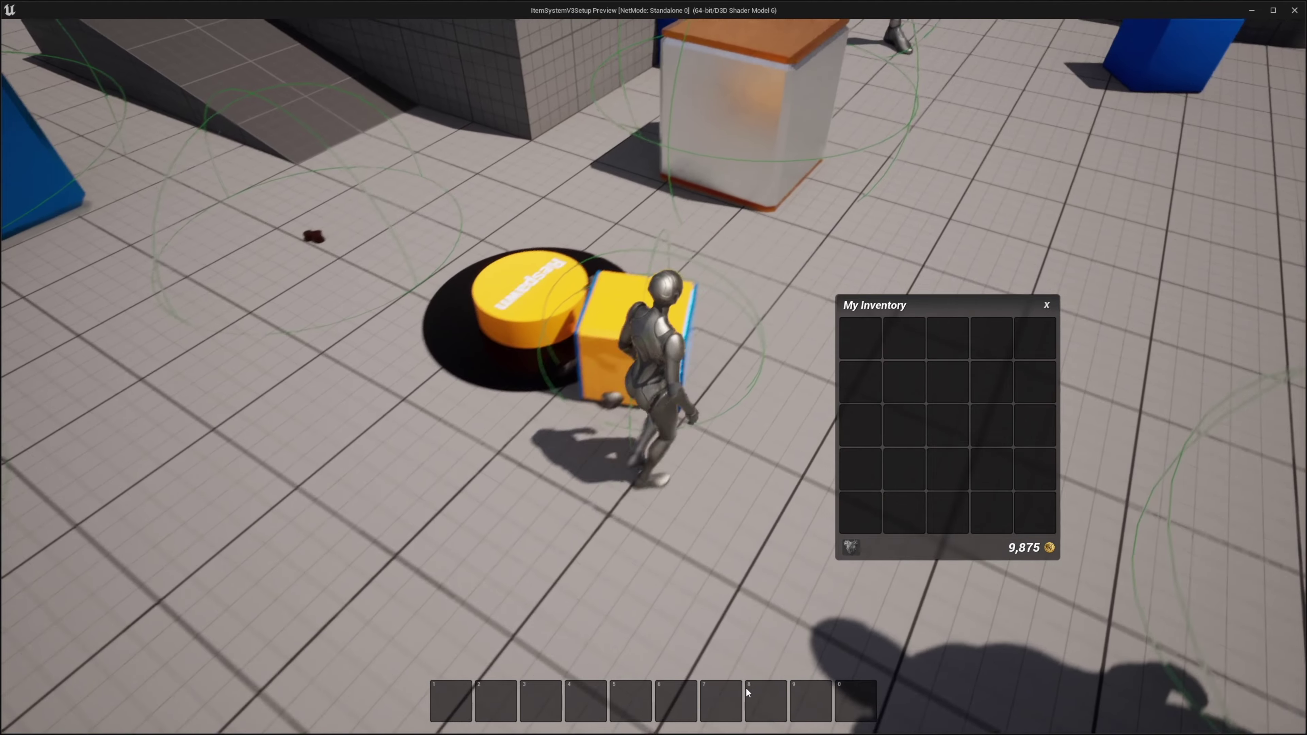
pyautogui.press('e')
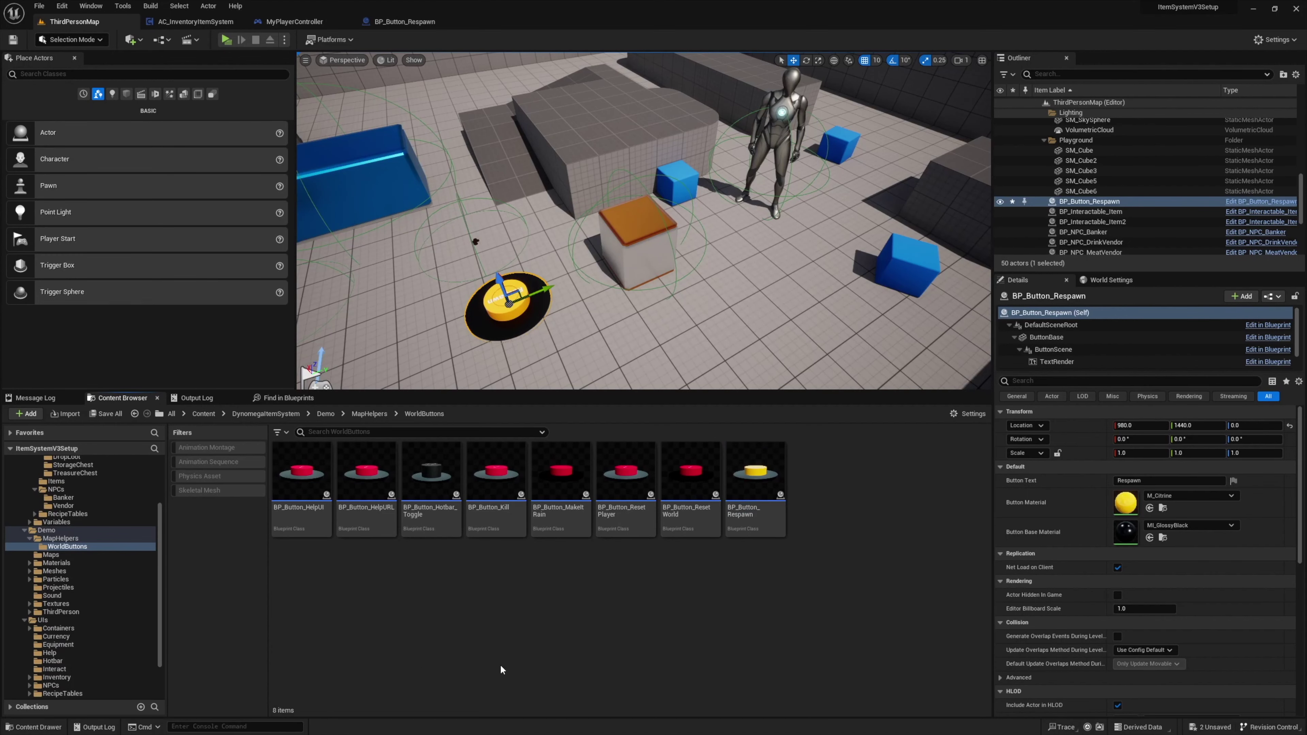
# - Create a child Blueprint of BP_ThirdPersonCharacter in the ThirdPerson Blueprints folder and name it BP_Enemy
pyautogui.scroll(-3, 63, 602)
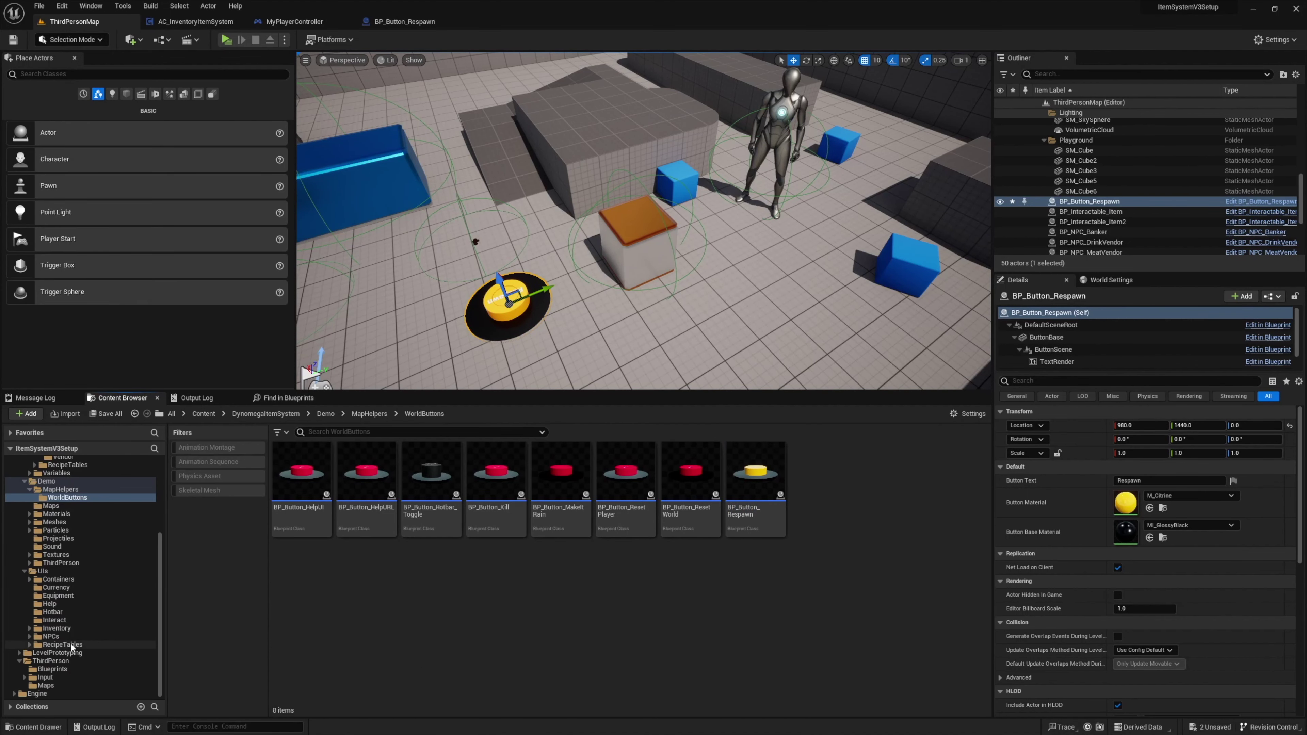
pyautogui.click(62, 669)
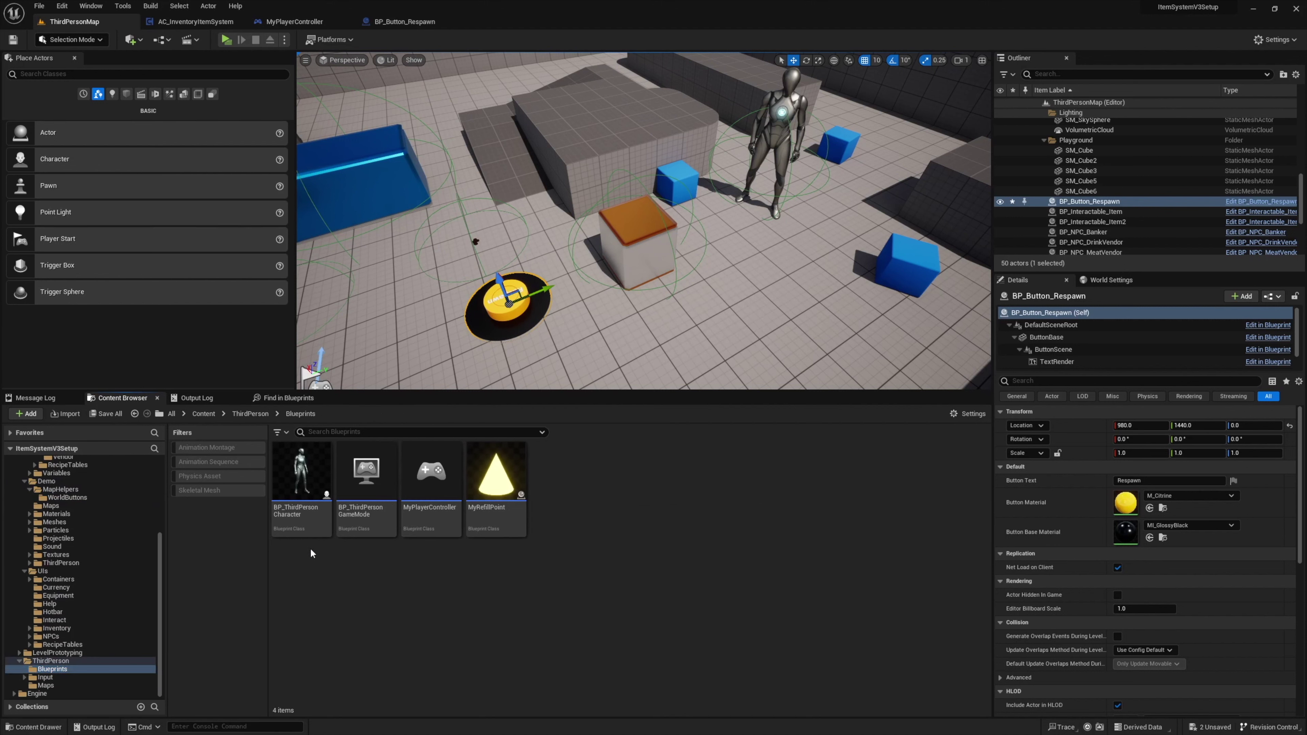
pyautogui.click(301, 515)
pyautogui.rightClick(300, 516)
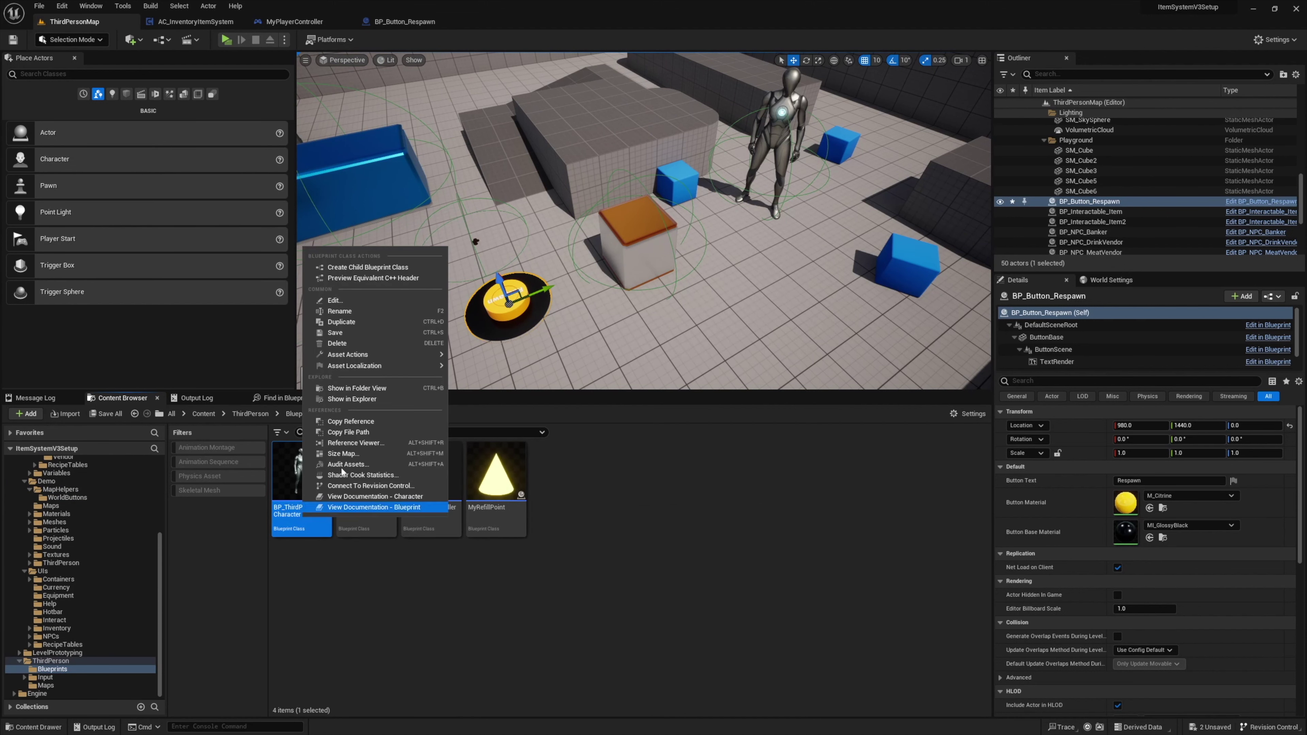
pyautogui.click(368, 267)
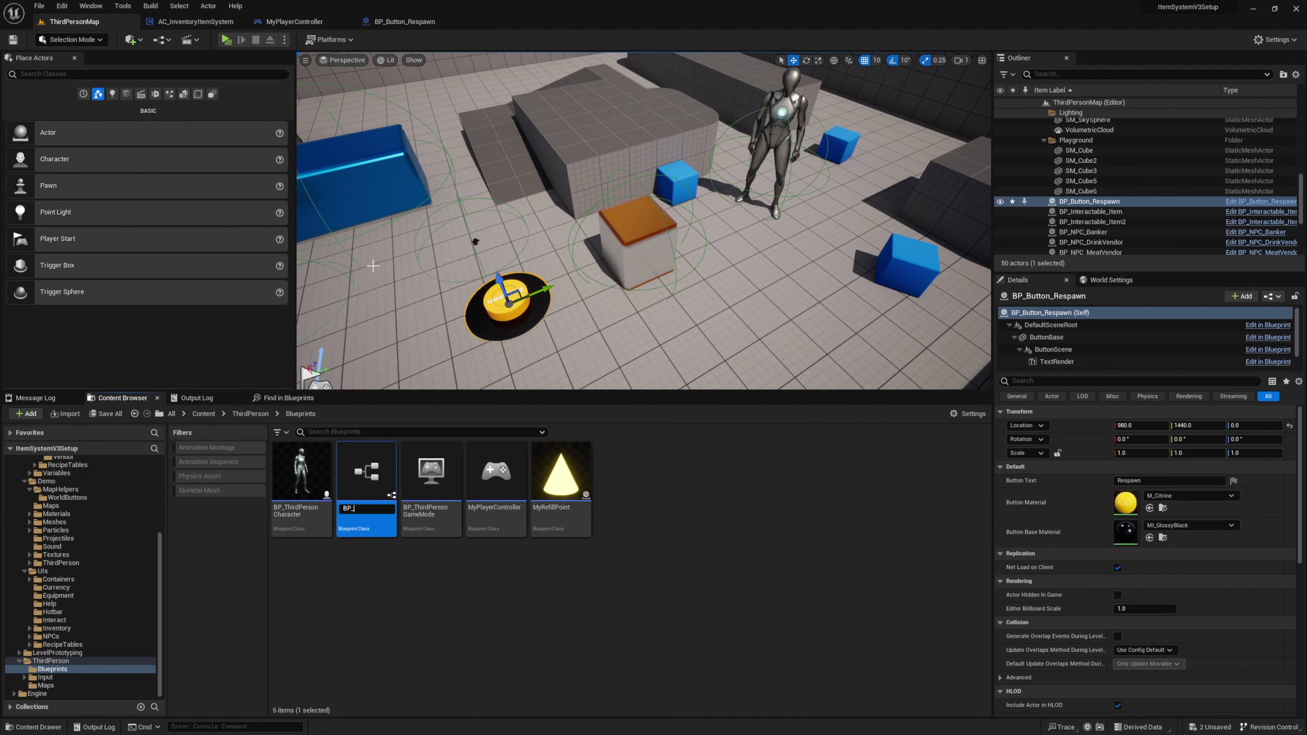
pyautogui.write('BP_Enemy')
pyautogui.press('Return')
# - Open BP_Enemy and add an AC_Looting component to it
pyautogui.doubleClick(317, 512)
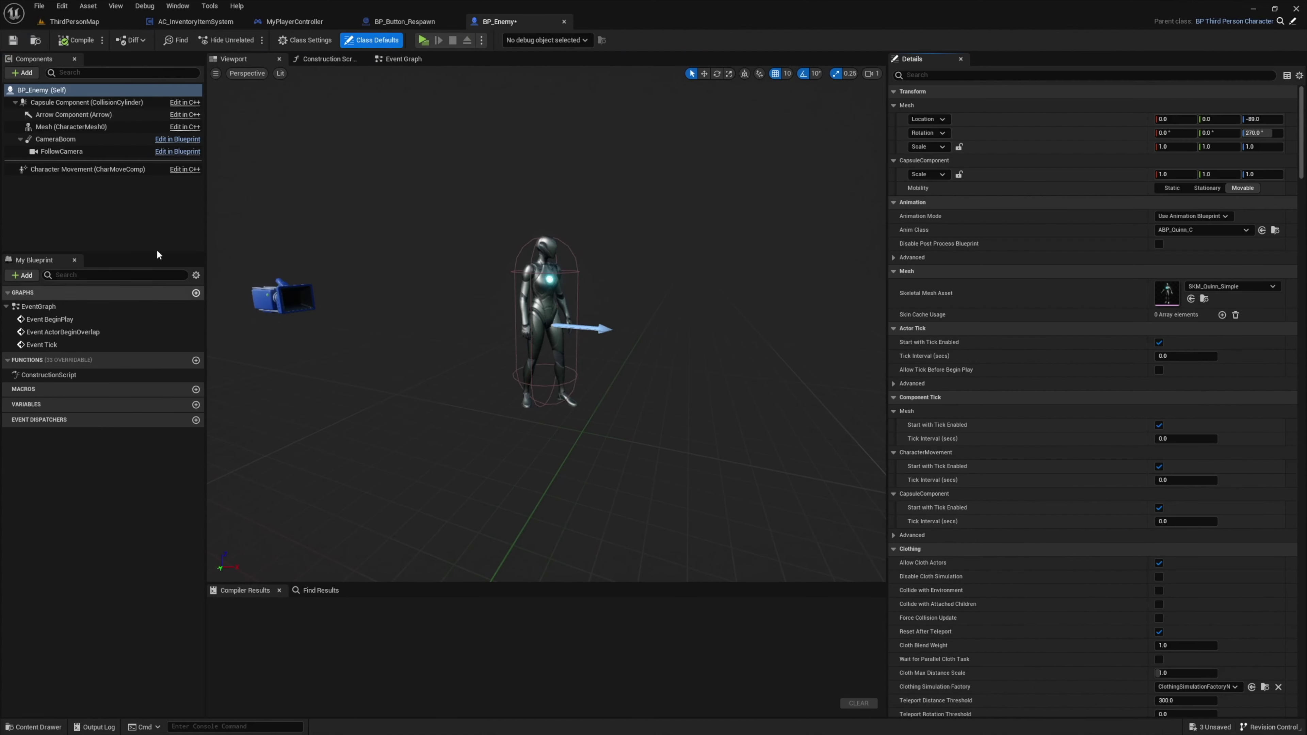
pyautogui.click(21, 73)
pyautogui.click(59, 135)
pyautogui.click(60, 169)
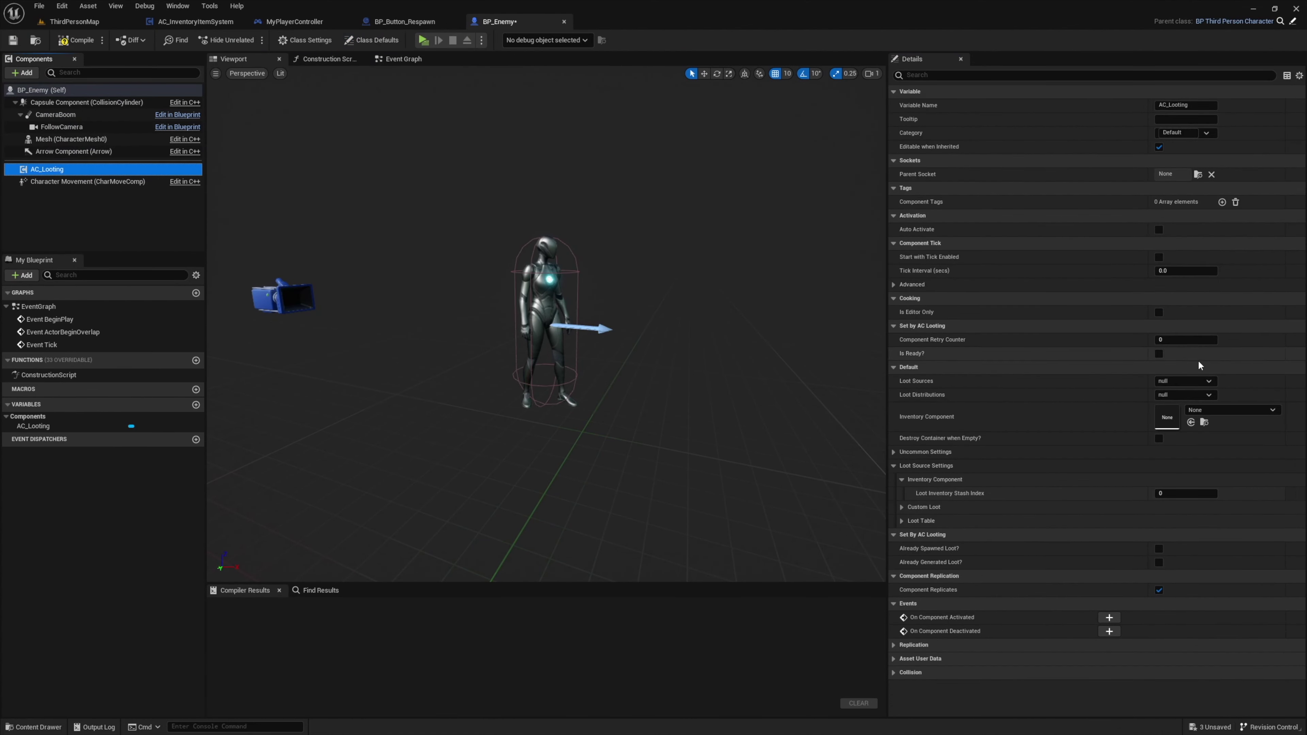
# - Set AC_Looting's Loot Sources to Loot Table, Loot Distributions to Spawn Loot Items in the World, and Loot Table Row Name to randomspheres
pyautogui.click(1185, 381)
pyautogui.click(1183, 400)
pyautogui.click(1184, 395)
pyautogui.click(1189, 424)
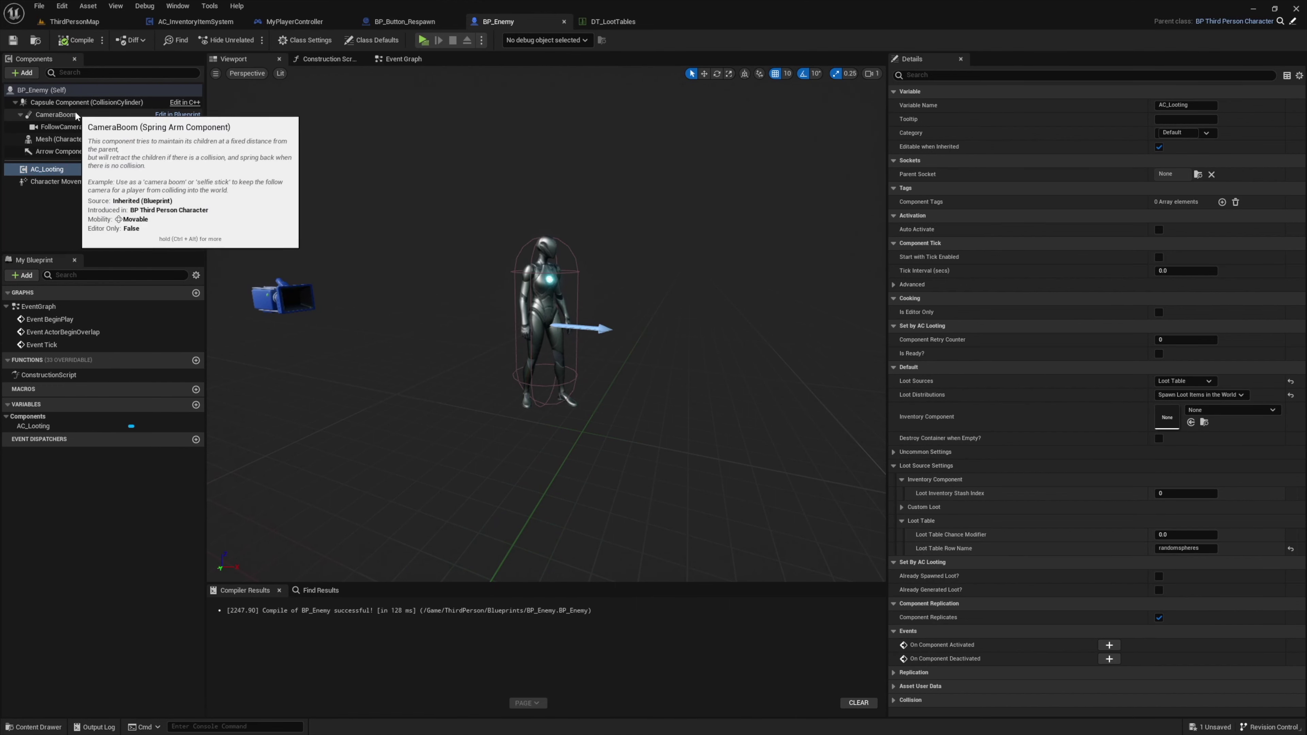
# - Add an On Component Begin Overlap event for BP_Enemy's Capsule Component and place an AC_Looting reference beside it in the Event Graph
pyautogui.click(87, 102)
pyautogui.moveTo(1165, 270); pyautogui.dragTo(1224, 270)
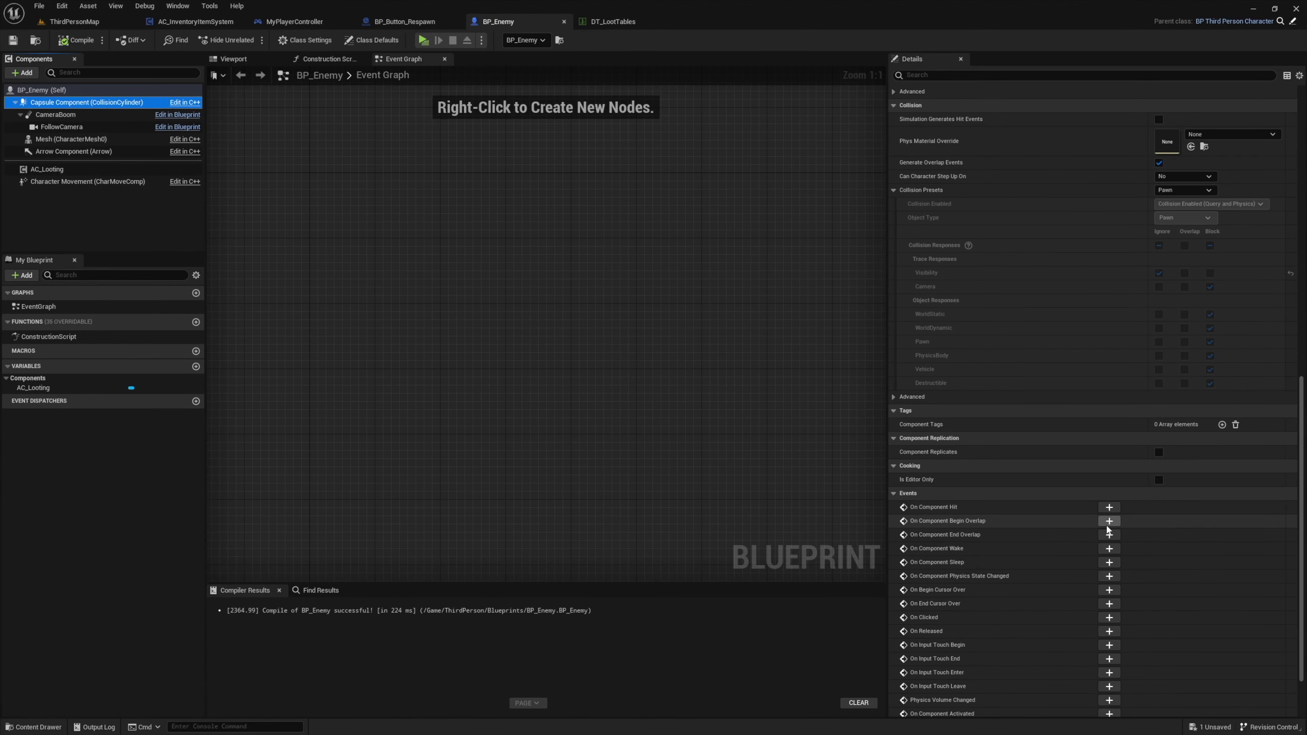
pyautogui.click(1105, 524)
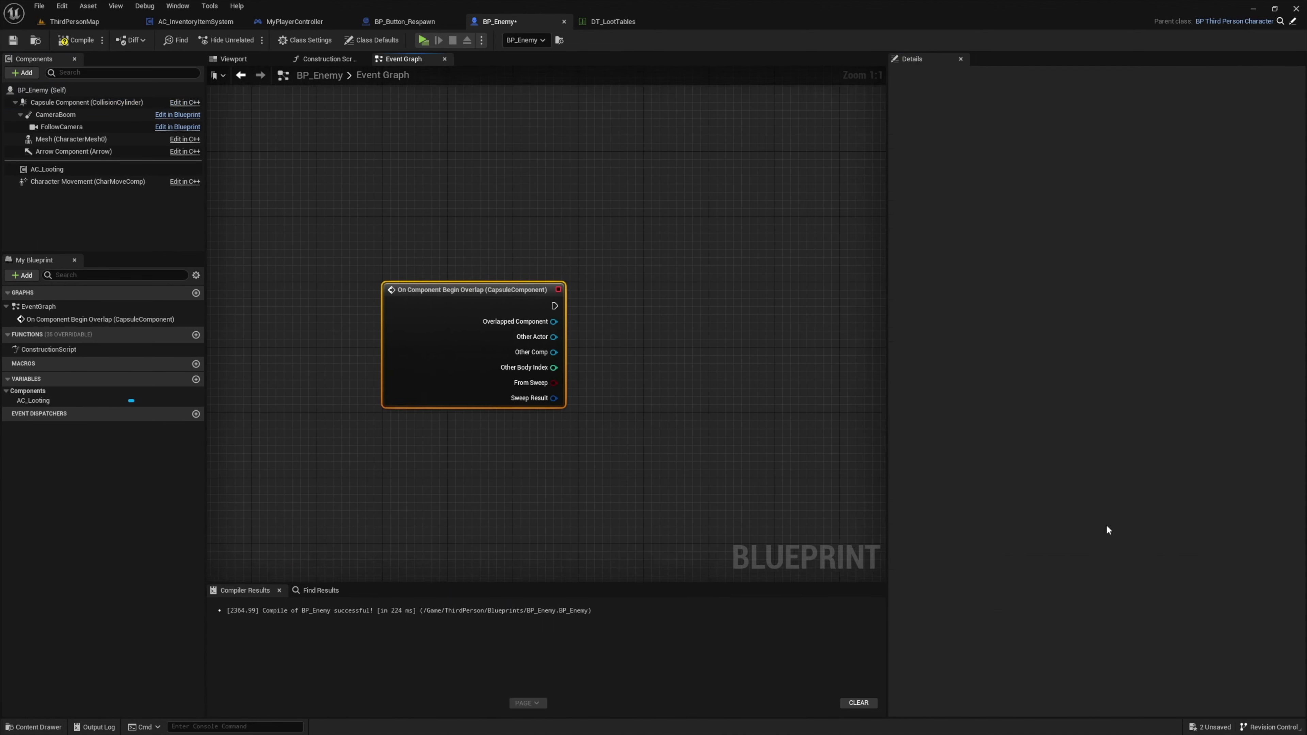
pyautogui.moveTo(740, 399); pyautogui.dragTo(505, 434, button='right')
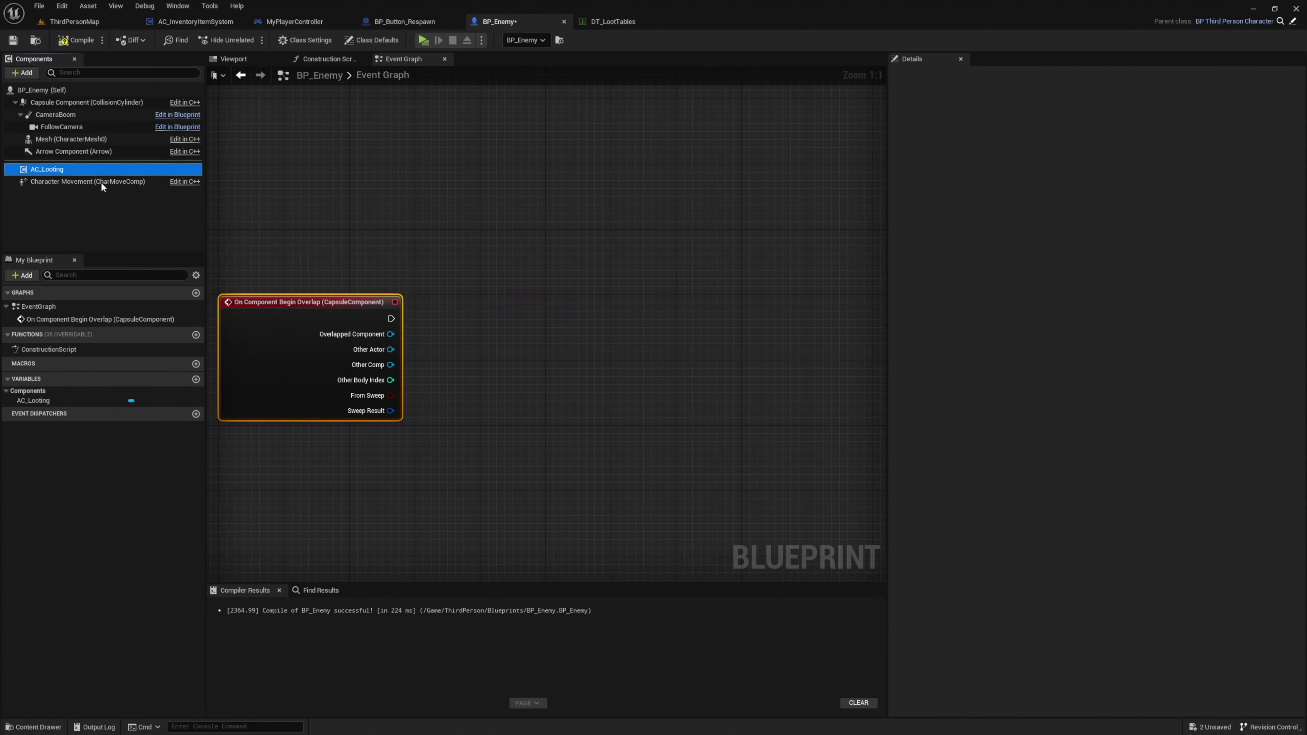
pyautogui.moveTo(93, 170); pyautogui.dragTo(479, 354)
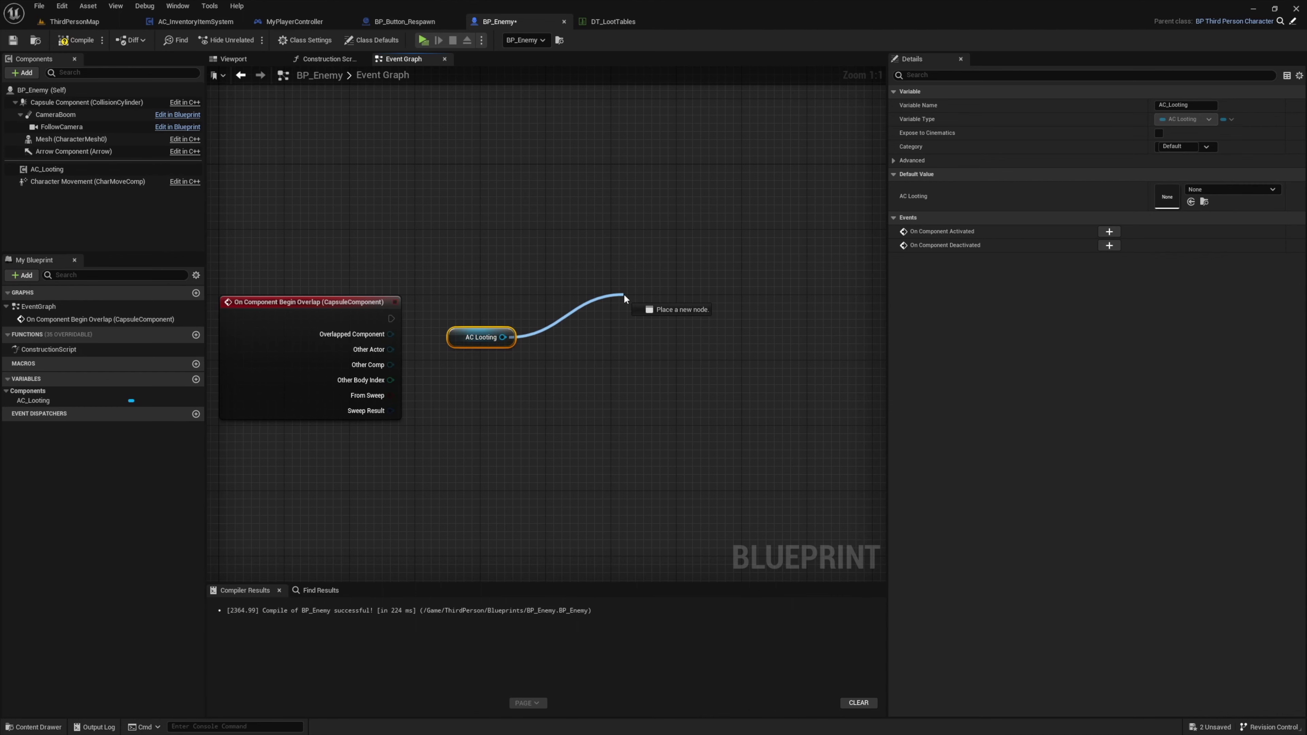
# - Add a Handle Loot call on the AC_Looting reference and run it from the capsule's Begin Overlap event
pyautogui.write('ha')
pyautogui.moveTo(624, 296); pyautogui.dragTo(391, 318)
pyautogui.write('ndle')
pyautogui.click(688, 343)
pyautogui.moveTo(387, 309); pyautogui.dragTo(506, 336, button='right')
# - Add an AC_Inventory component to BP_Enemy
pyautogui.click(21, 72)
pyautogui.scroll(-5, 77, 180)
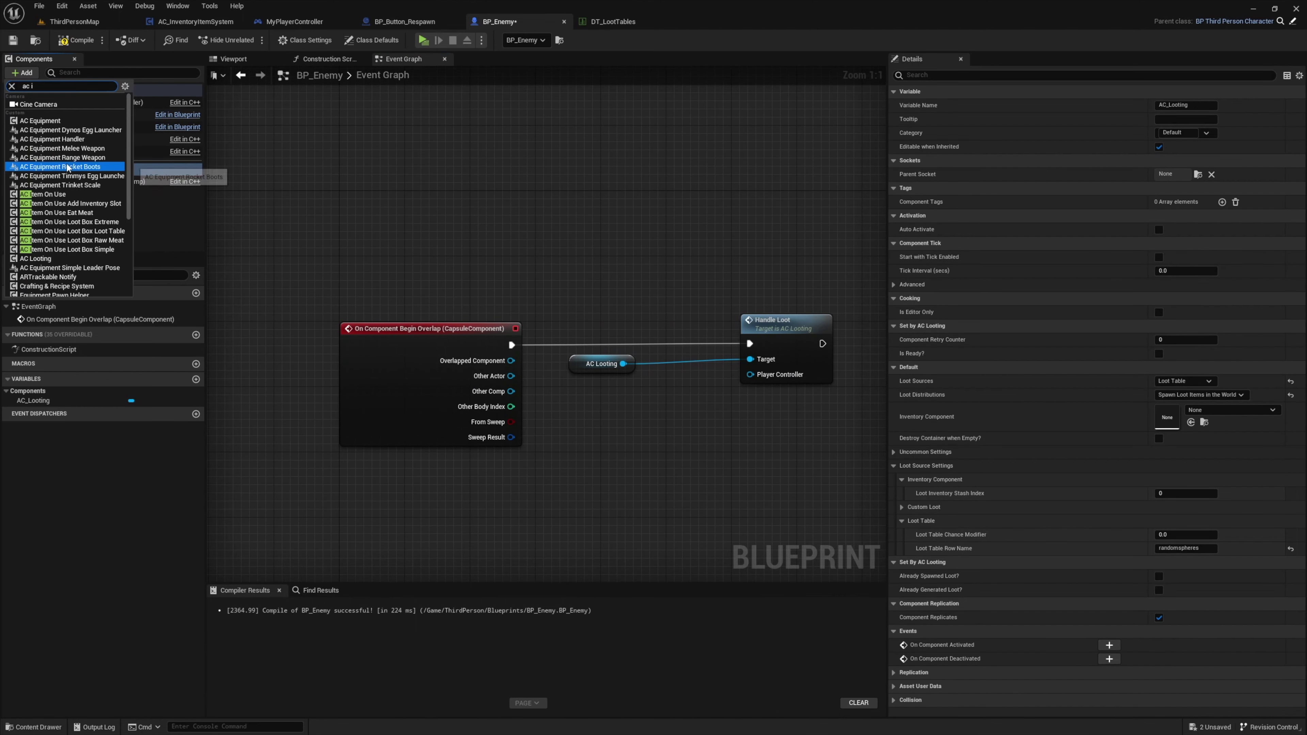
pyautogui.click(78, 158)
pyautogui.press('Return')
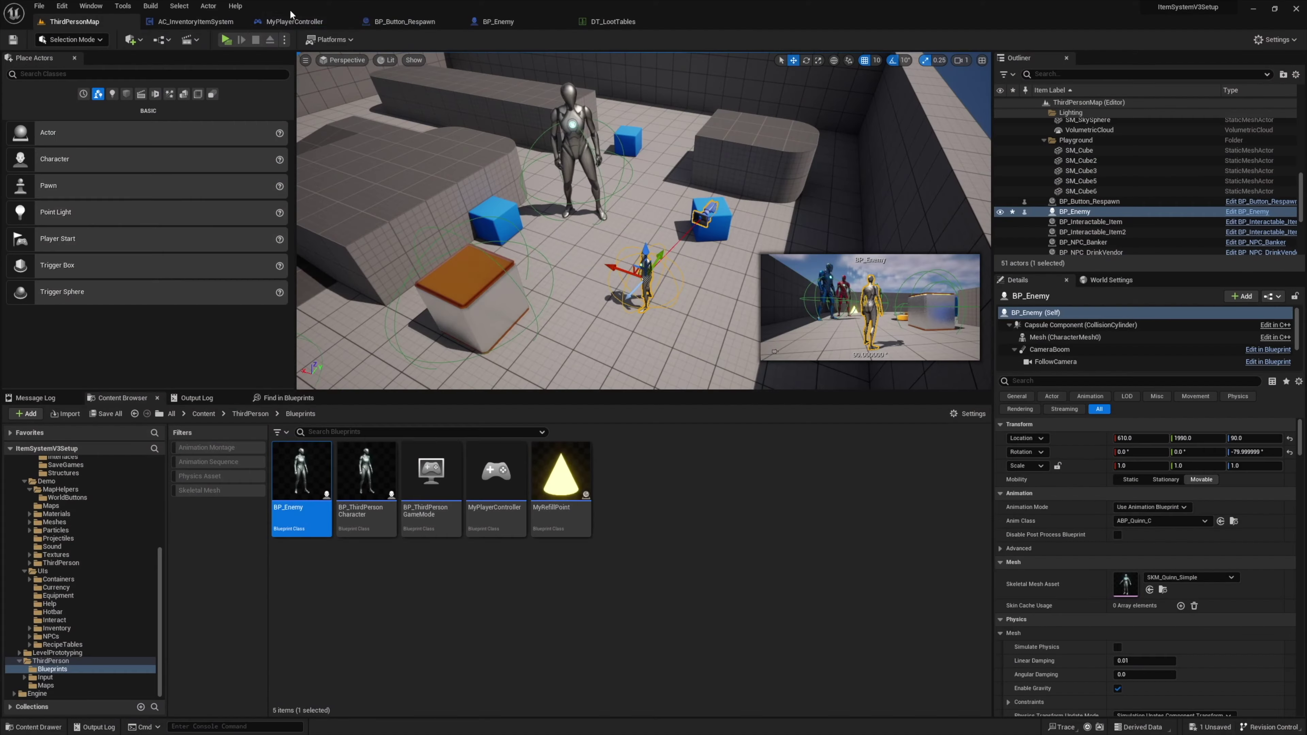
# - Review the collision settings of BP_Enemy's Capsule Component and return to ThirdPersonMap
pyautogui.click(498, 21)
pyautogui.scroll(-8, 1129, 552)
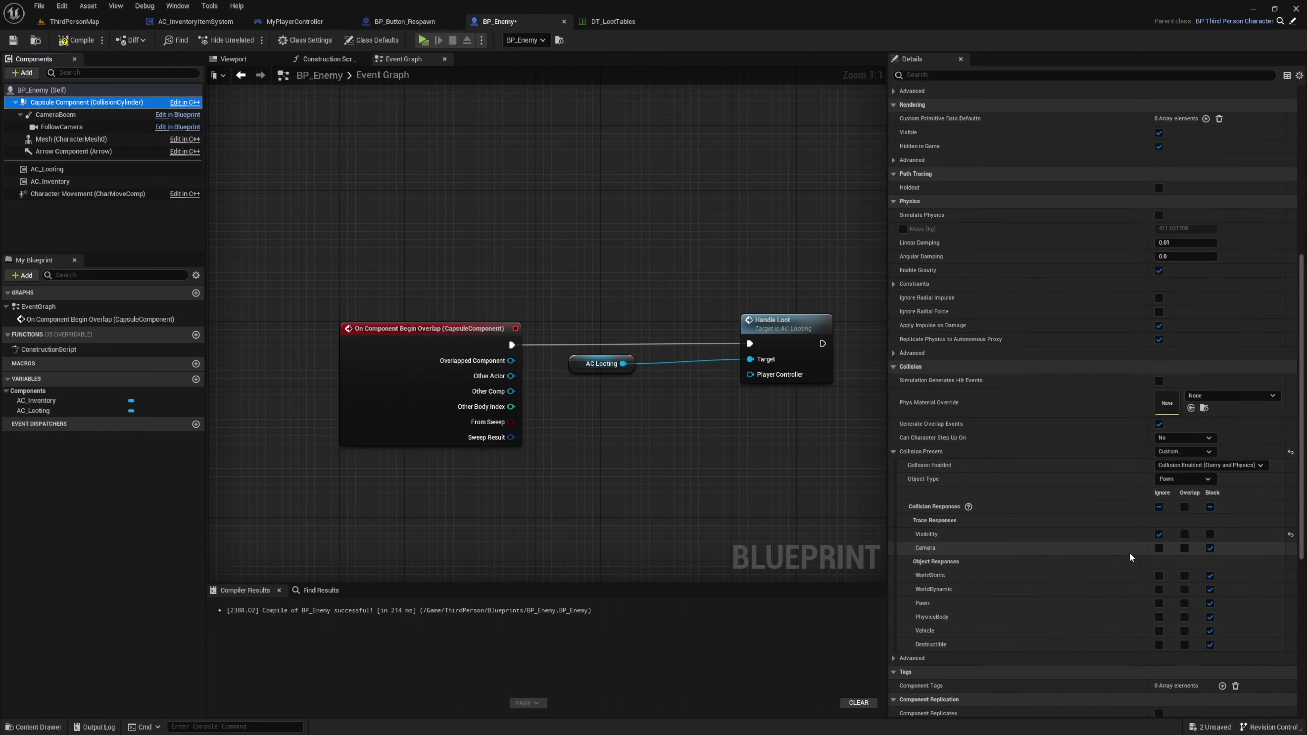
pyautogui.click(75, 21)
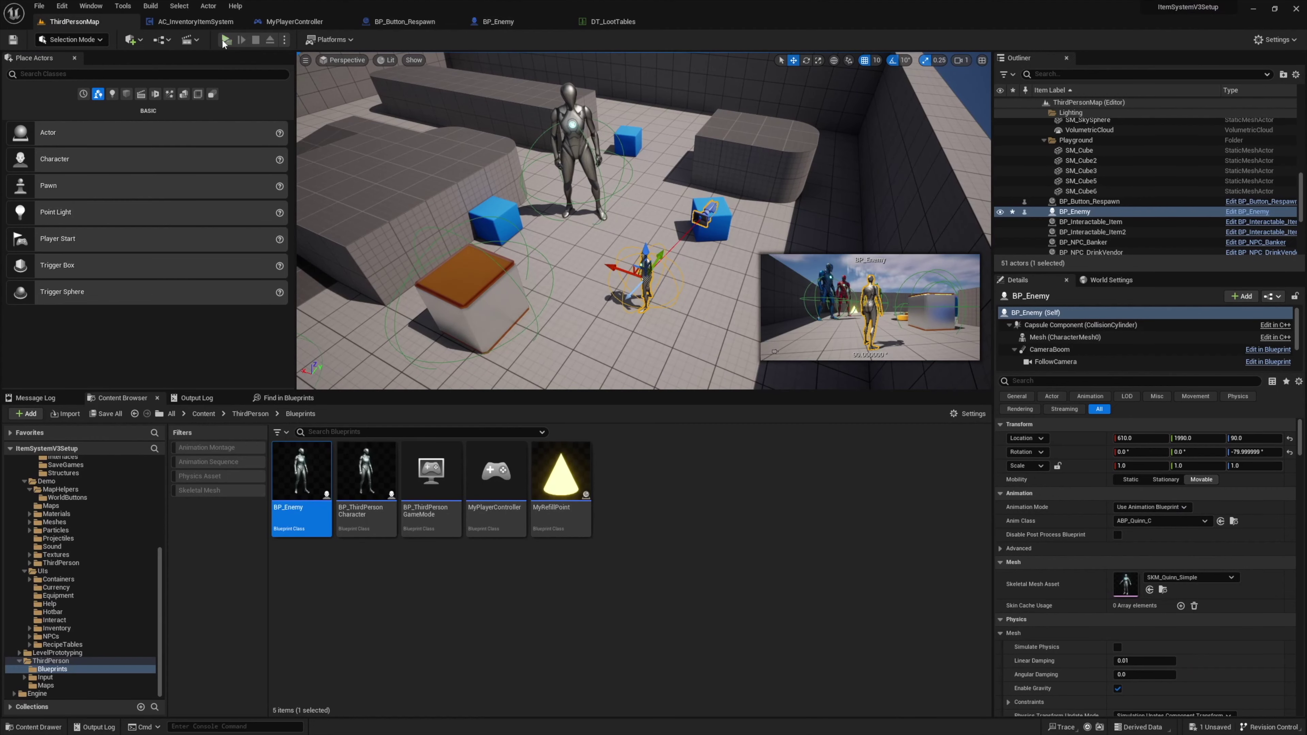
# - Play the level, walk the character into BP_Enemy and collect the dropped sphere
pyautogui.click(225, 39)
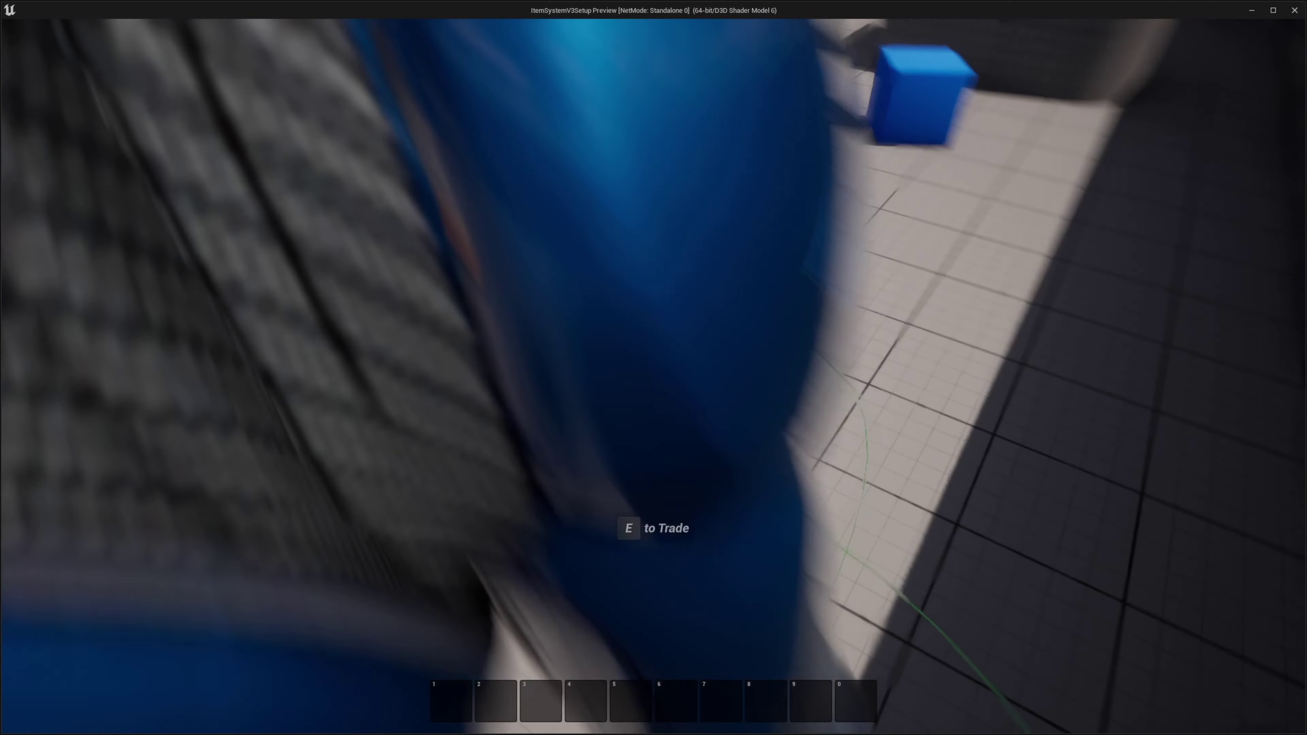
pyautogui.press('w')
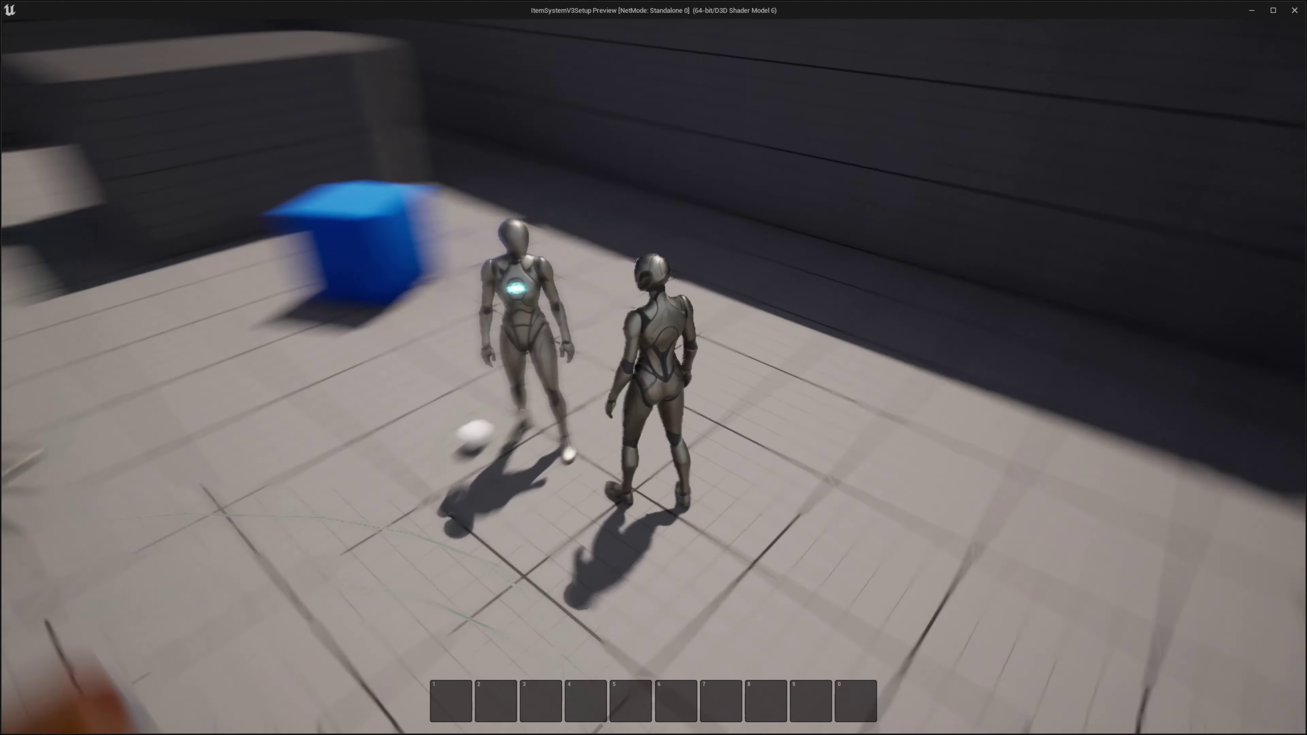
pyautogui.press('w')
pyautogui.press('e')
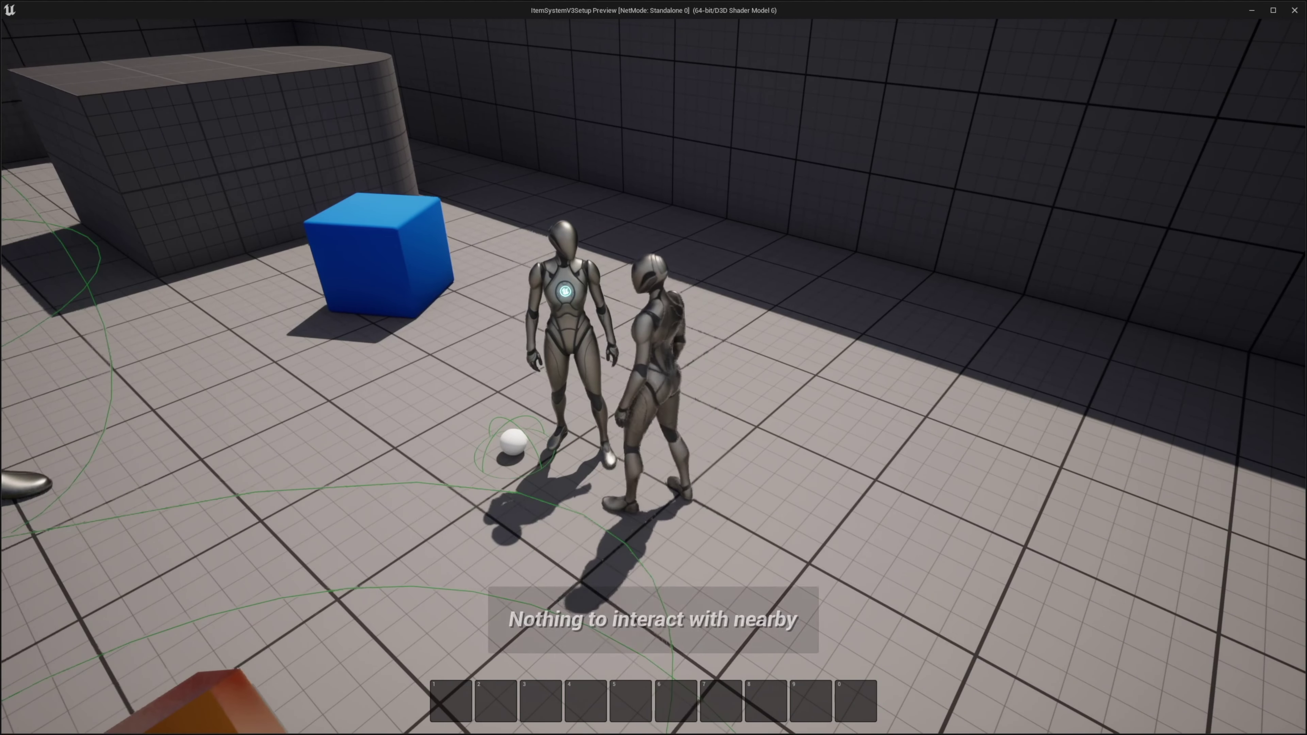
pyautogui.press('w')
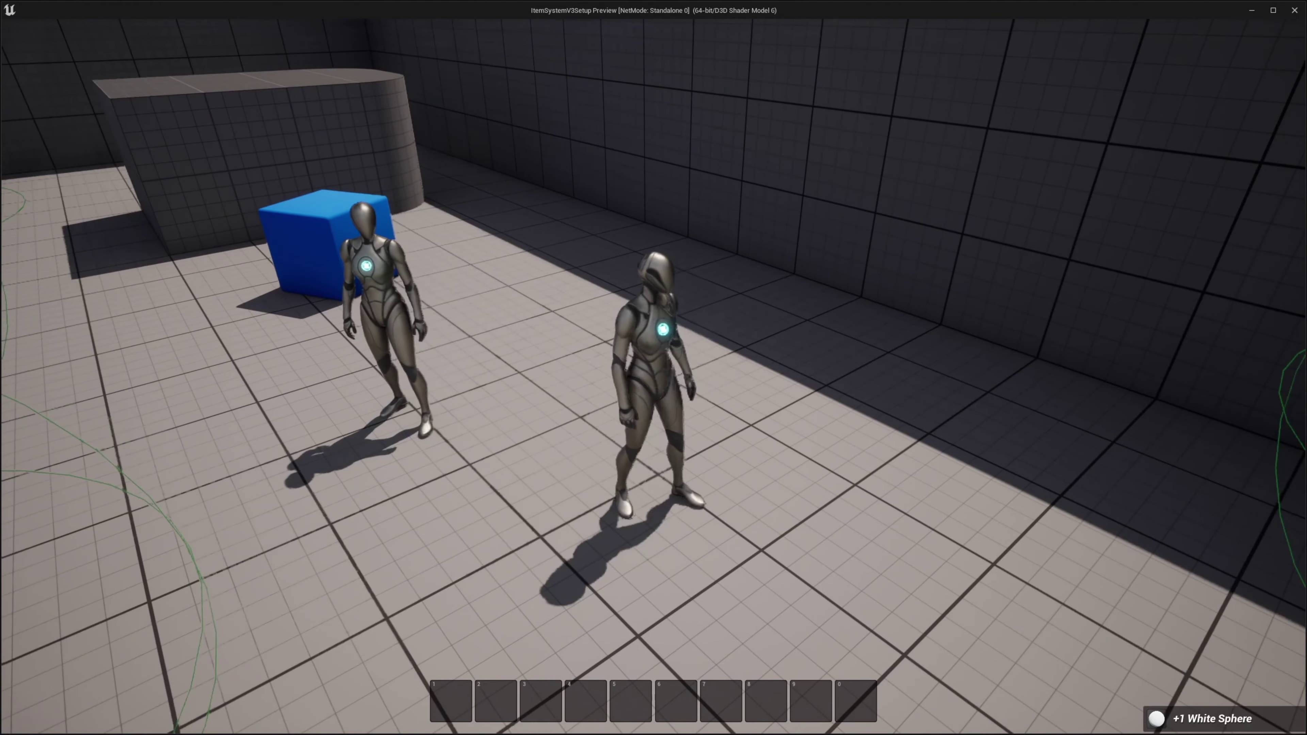
# - Play the level again, pick up the Loot Box and examine it in the character's inventory
pyautogui.press('Escape')
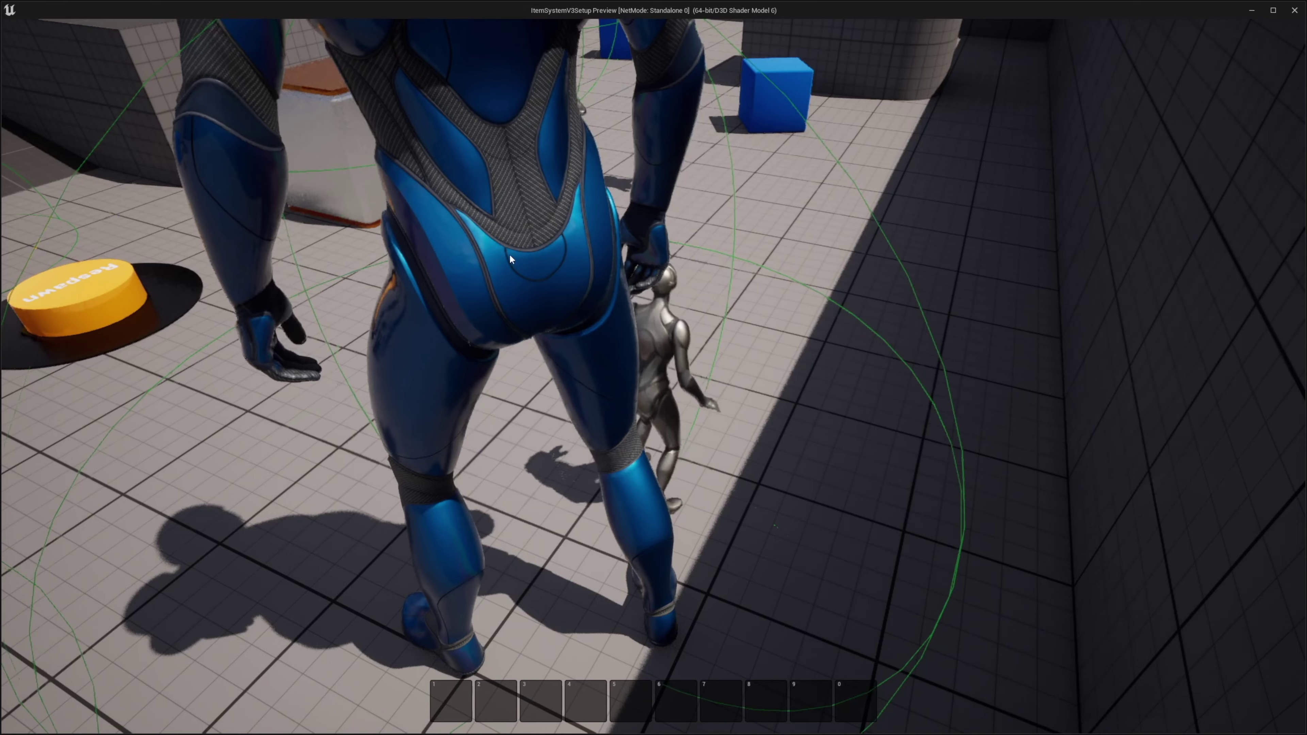
pyautogui.press('w')
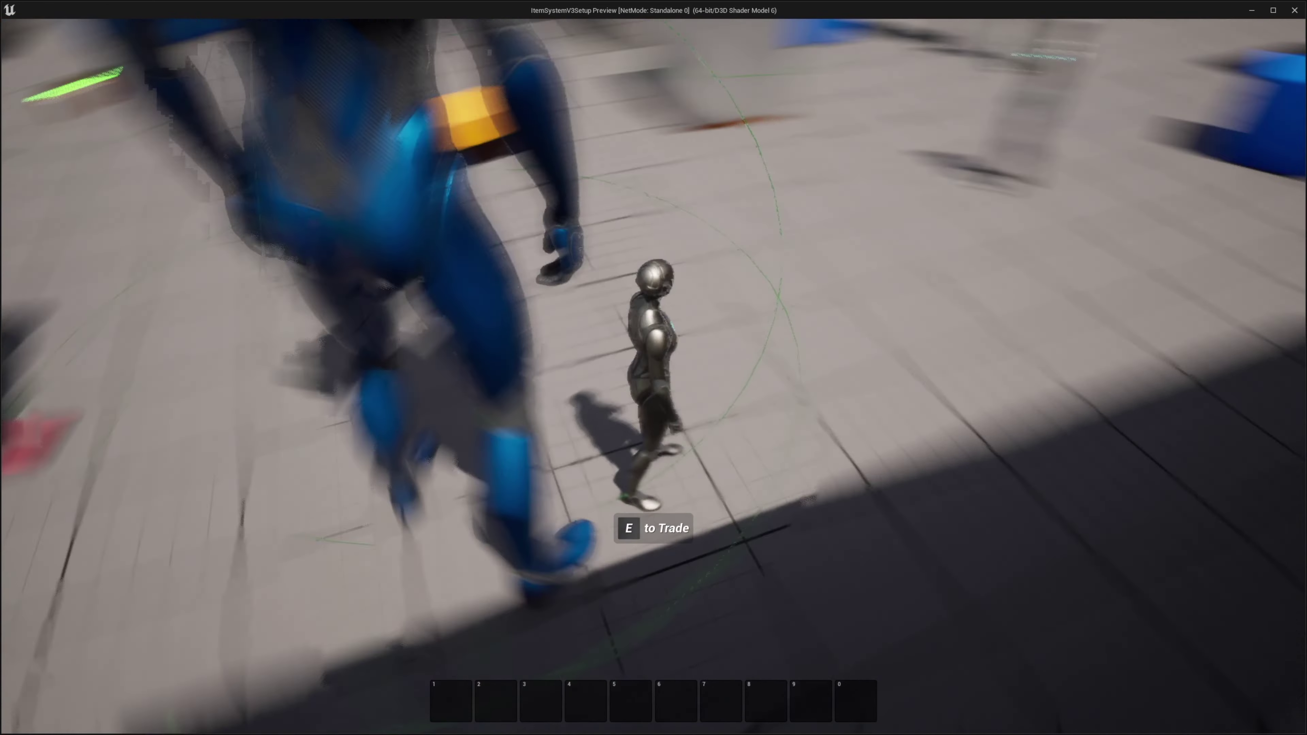
pyautogui.press('w')
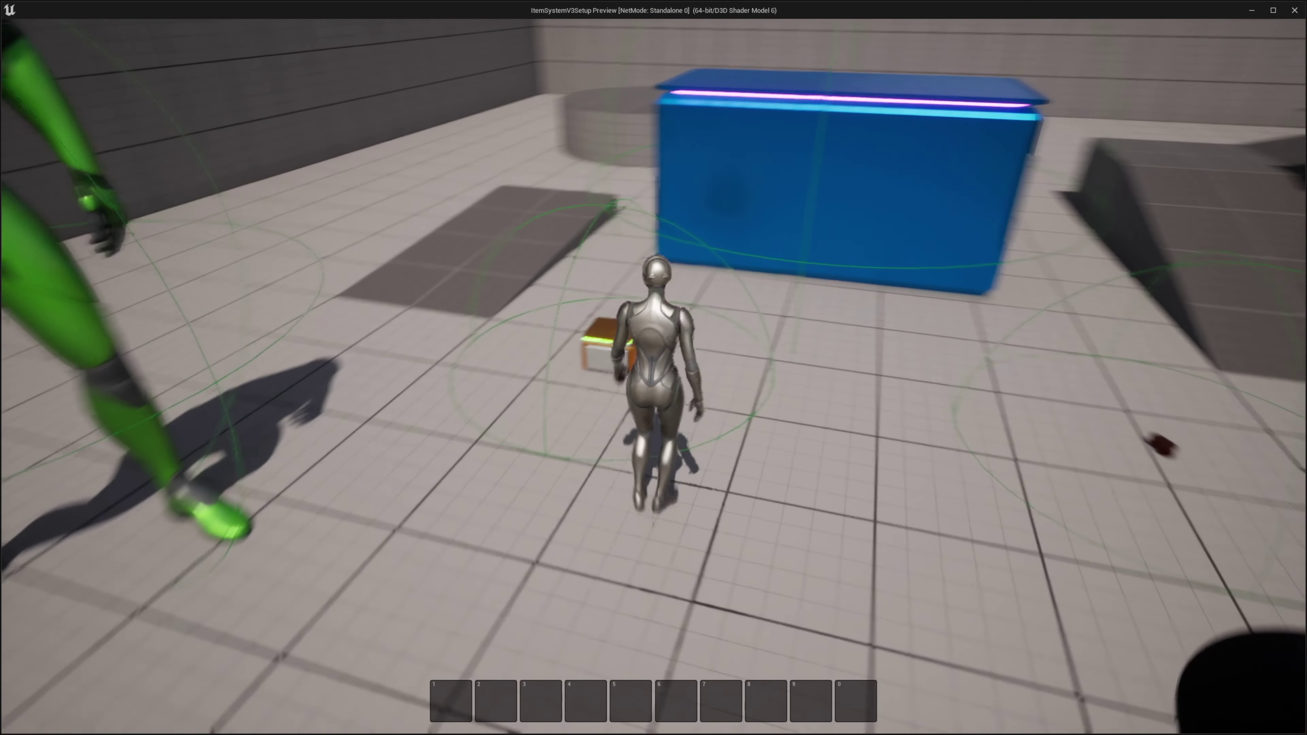
pyautogui.press('e')
pyautogui.press('i')
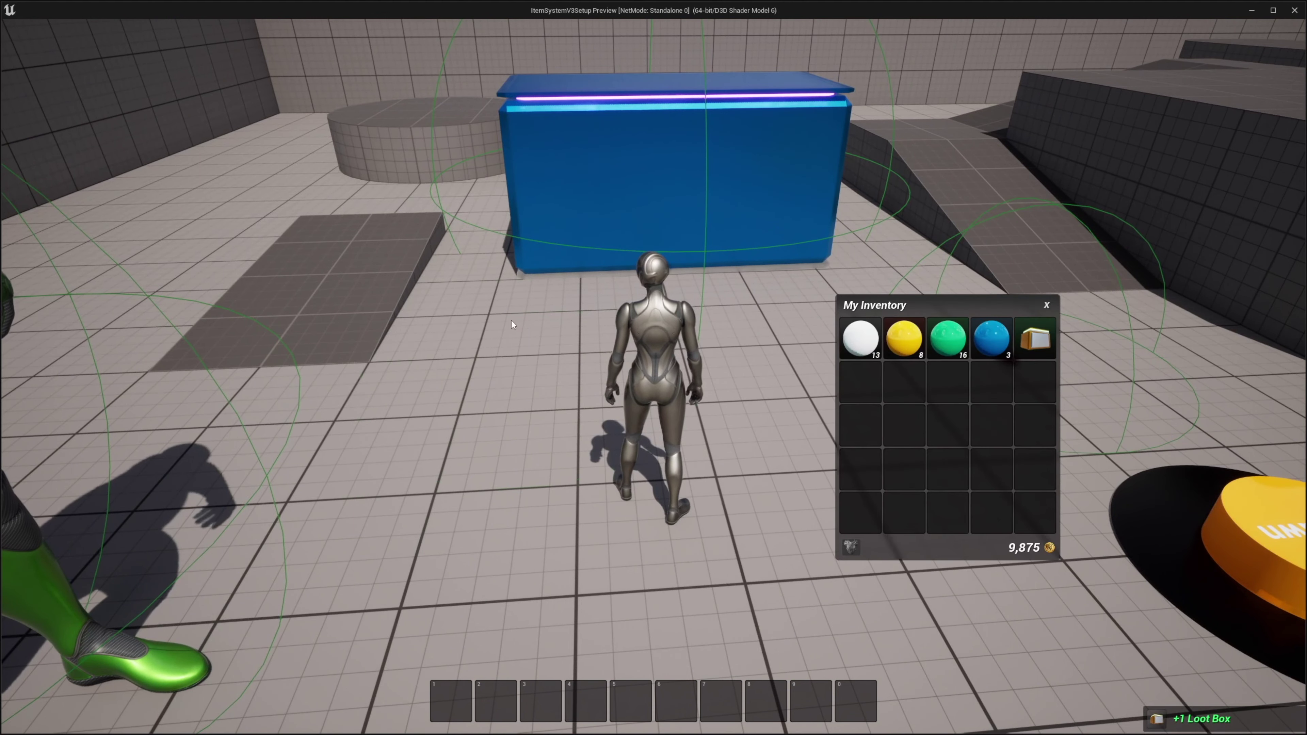
pyautogui.moveTo(1043, 339)
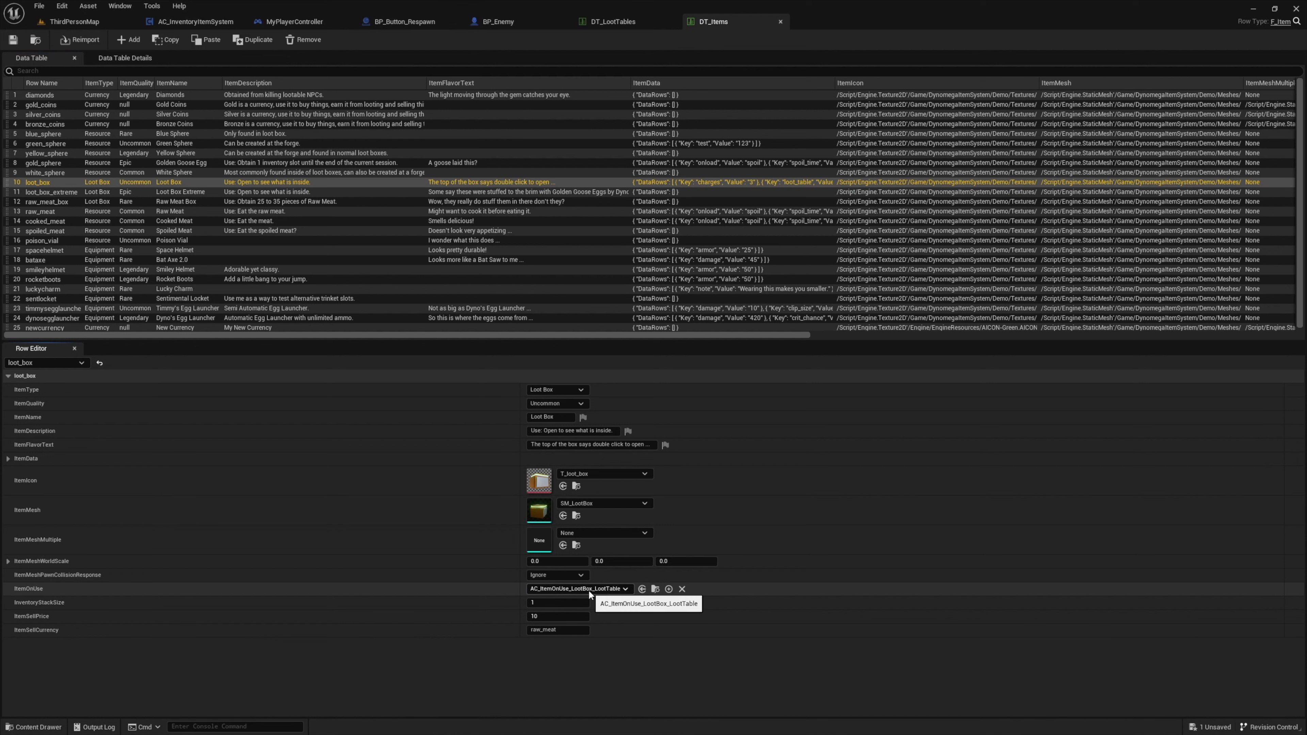
# - Inspect the three ItemData rows of loot_box in DT_Items and open its AC_ItemOnUse_LootBox_LootTable Blueprint
pyautogui.click(649, 590)
pyautogui.click(8, 458)
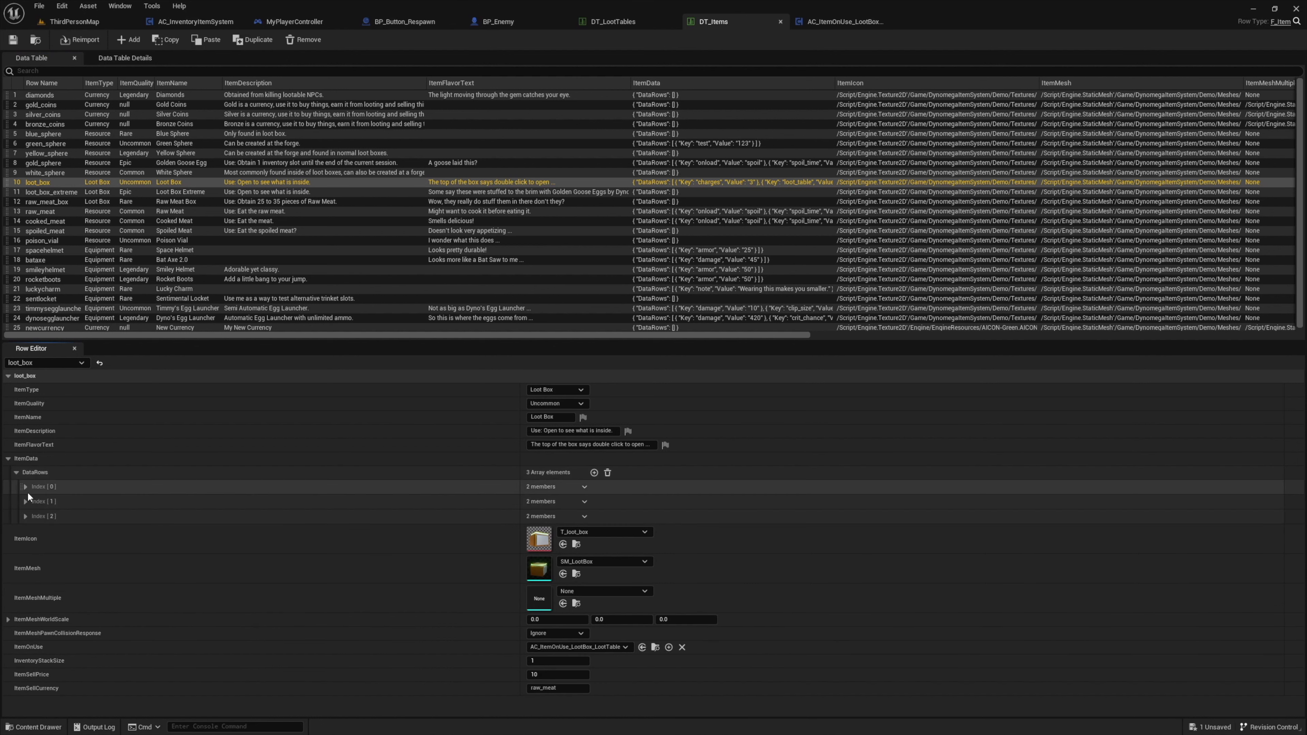
pyautogui.click(25, 486)
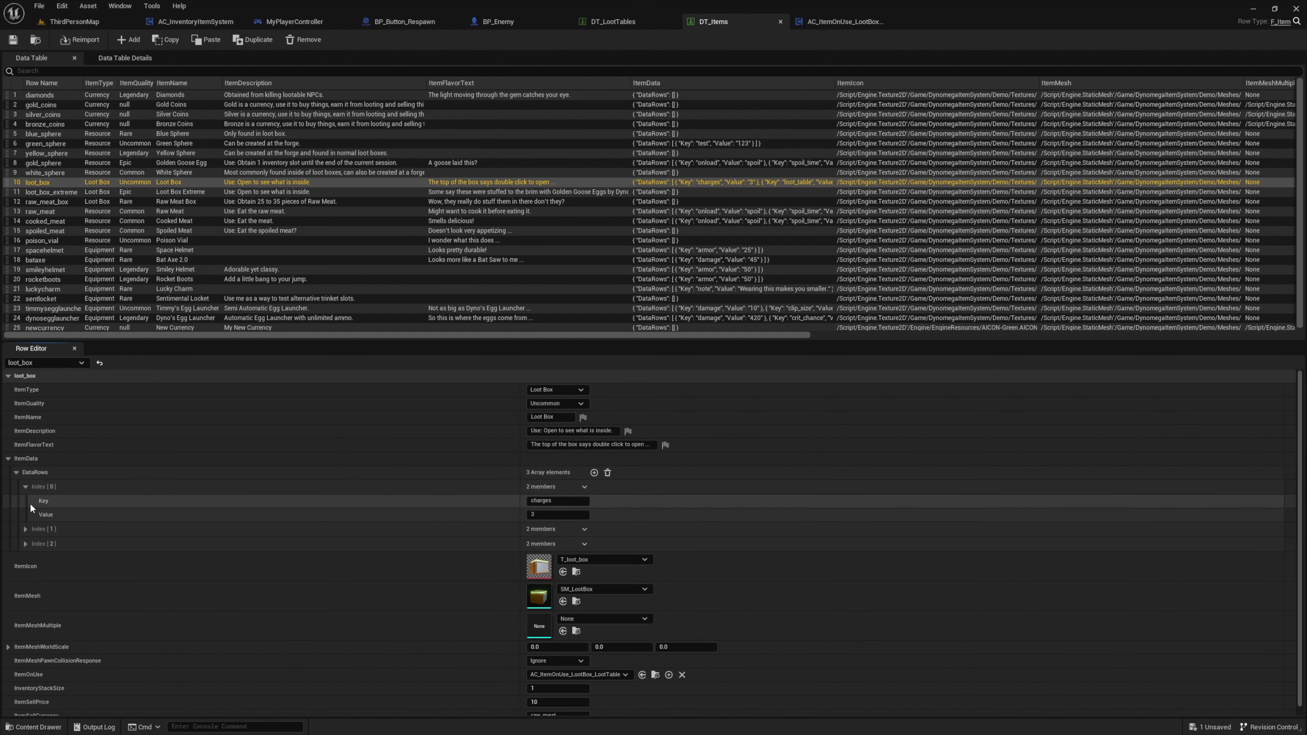
pyautogui.click(25, 530)
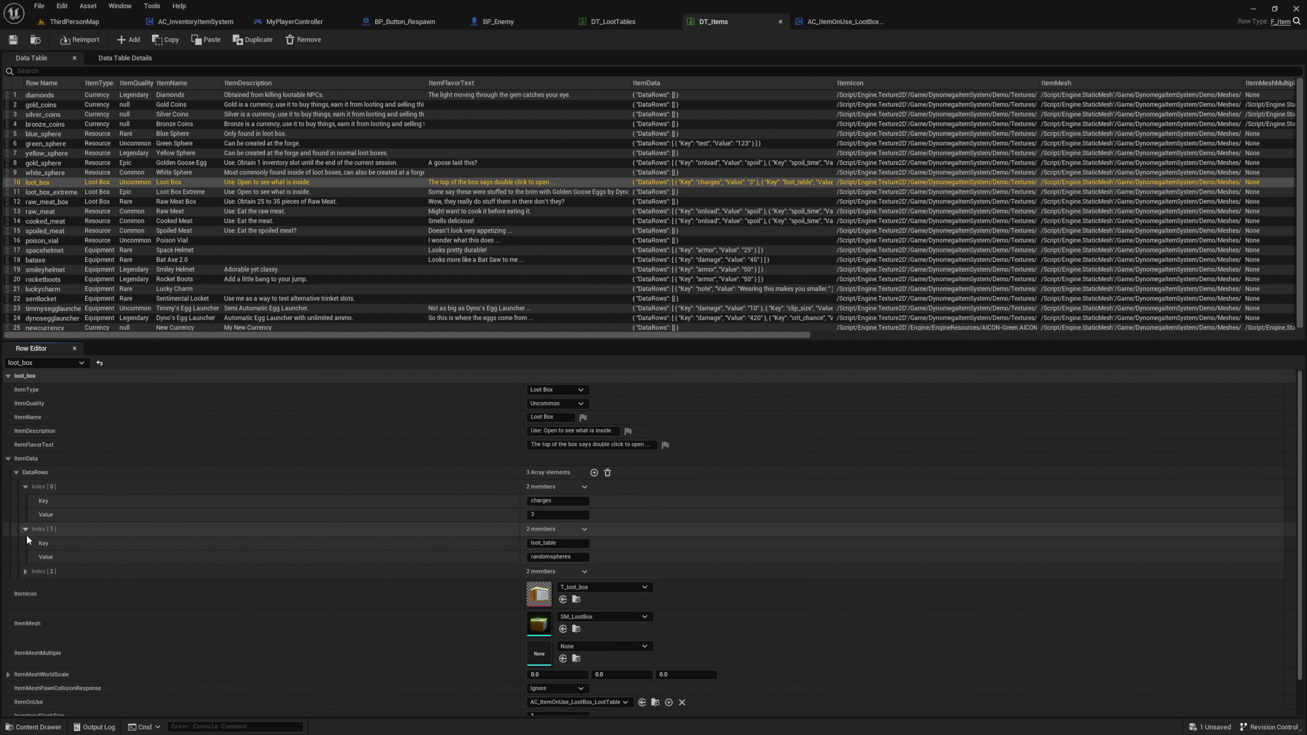
pyautogui.click(25, 572)
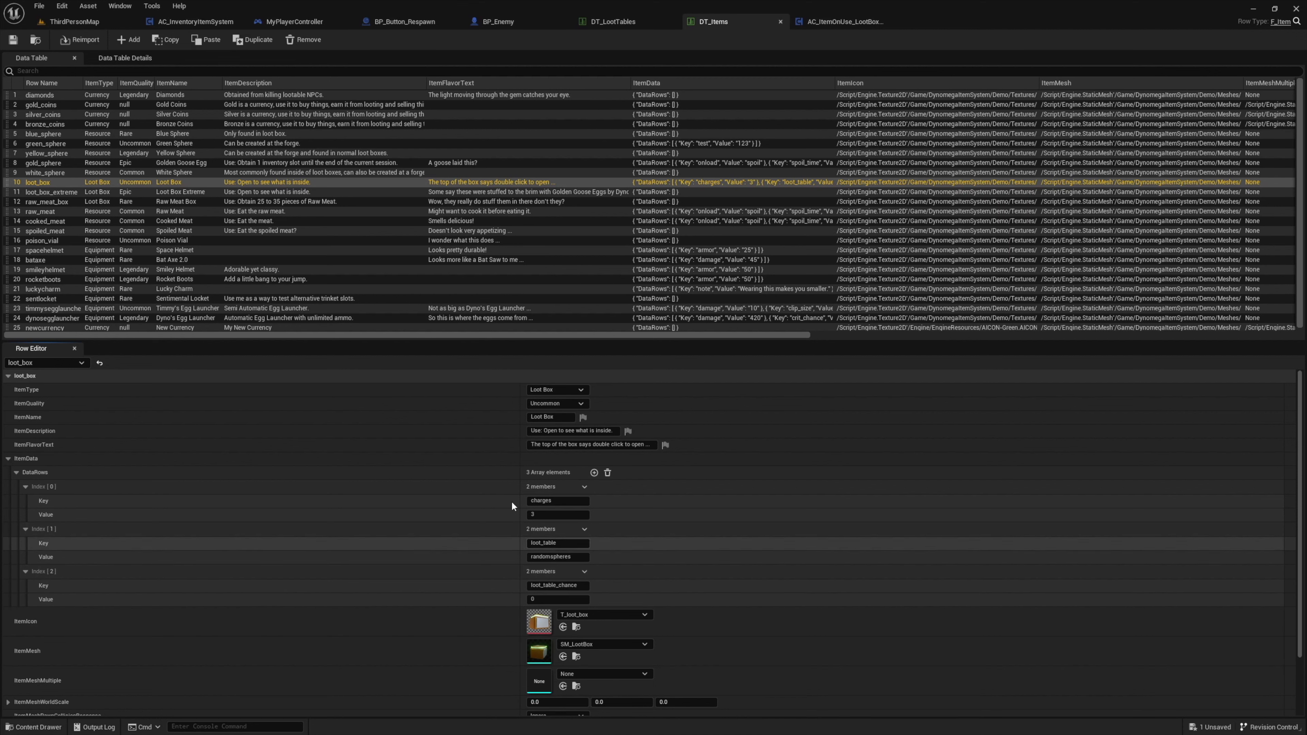
pyautogui.click(837, 19)
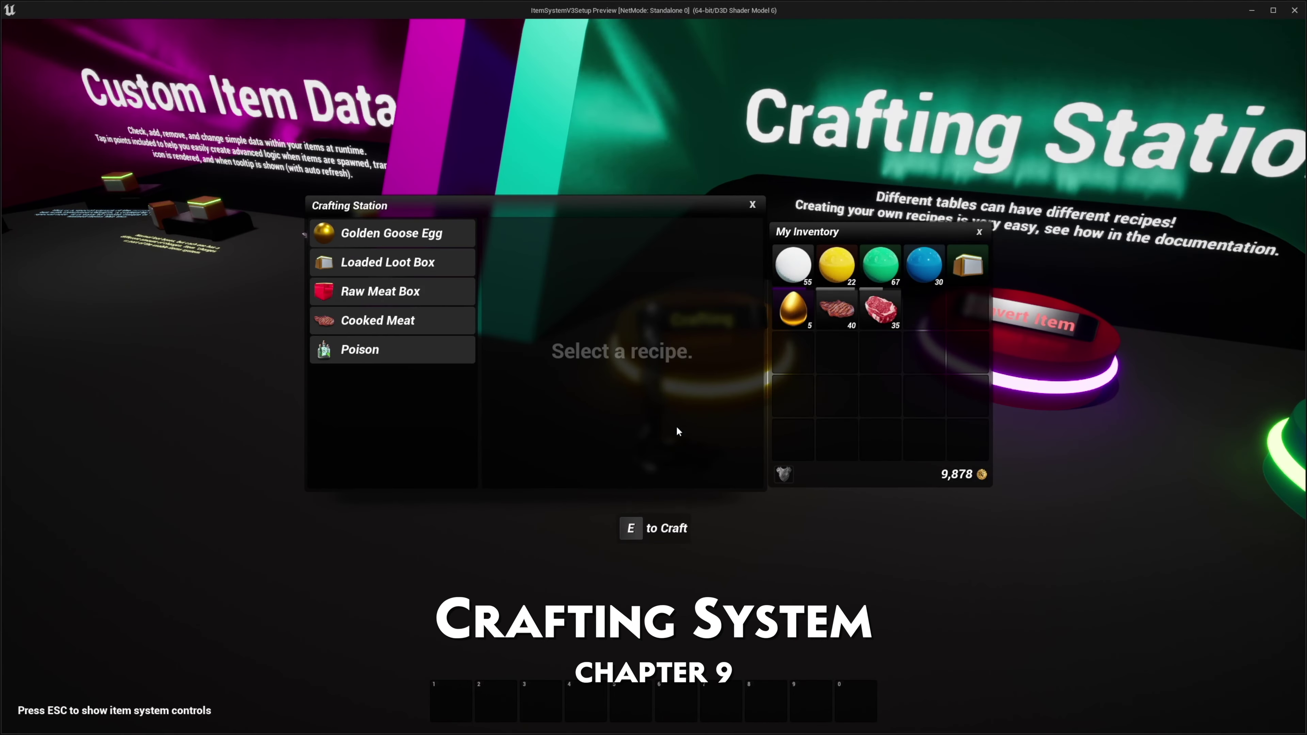
# - Craft one Raw Meat Box at the demo's Crafting Station and open the crafted boxes from the inventory
pyautogui.click(392, 291)
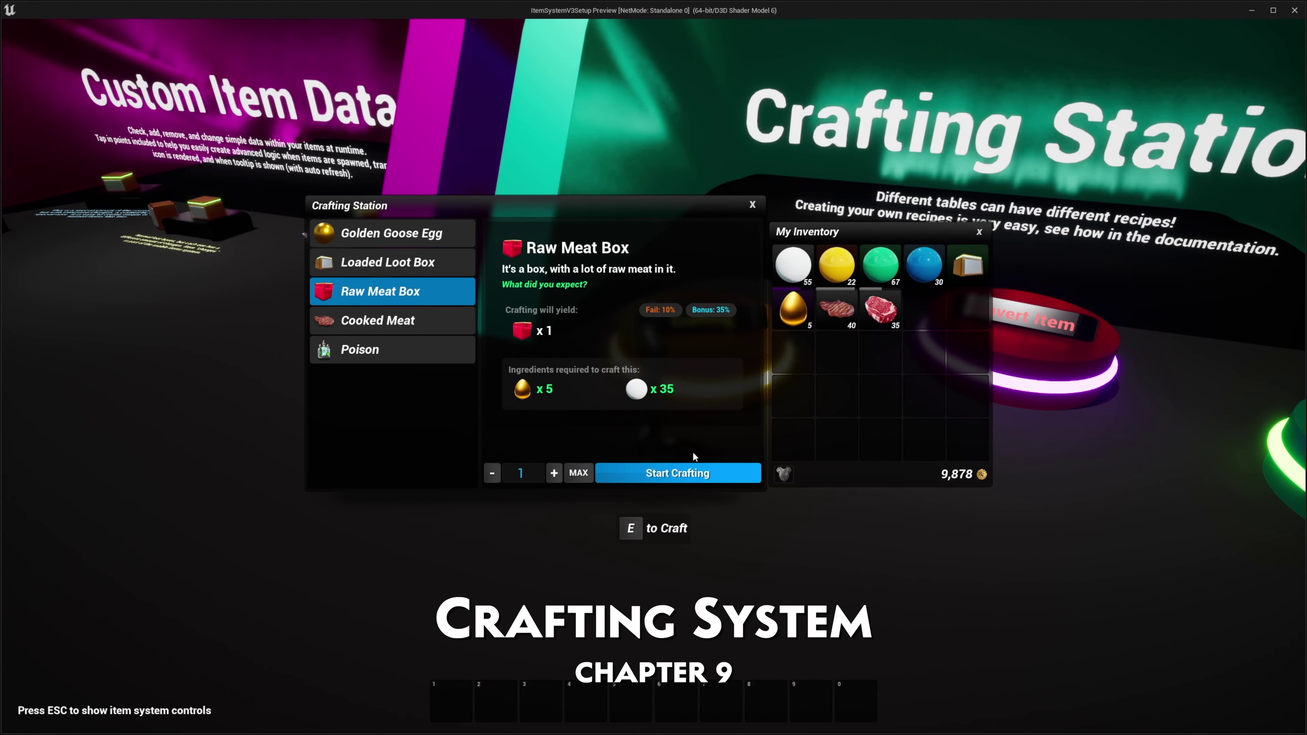
pyautogui.press('e')
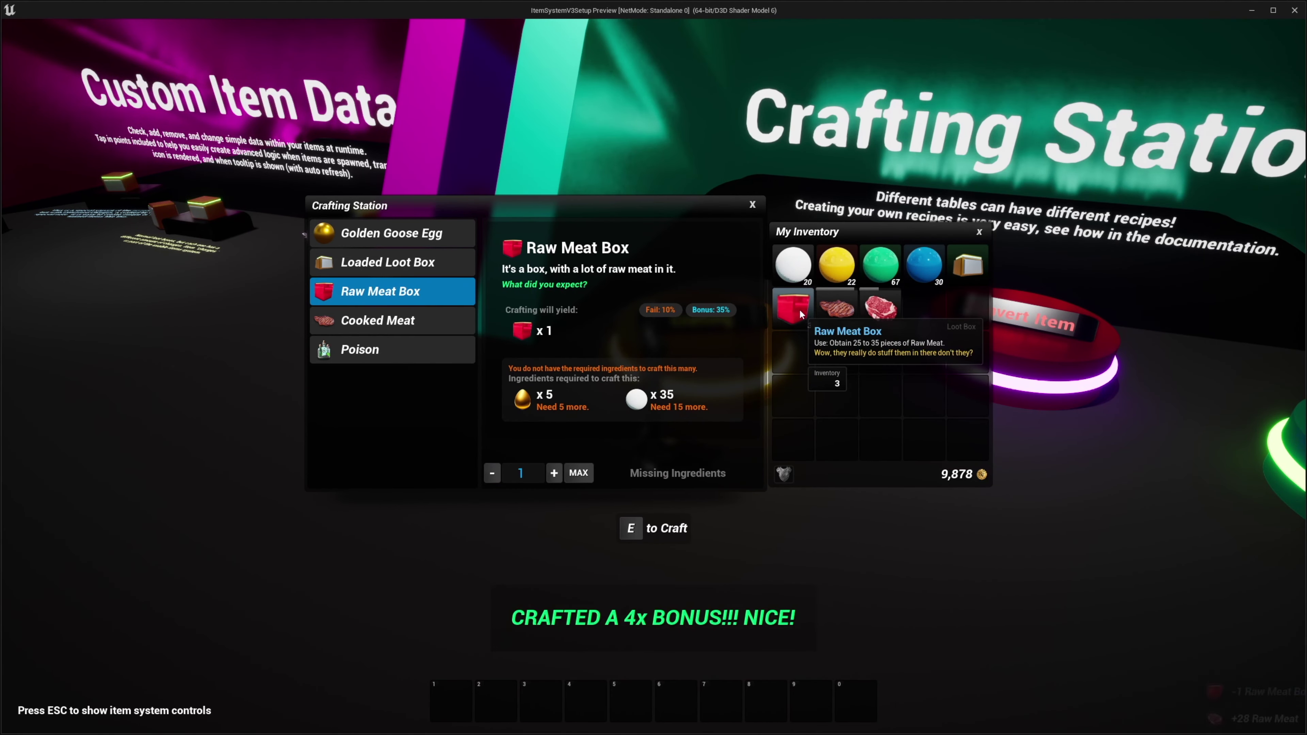
pyautogui.rightClick(792, 309)
# - Start crafting the maximum quantity of Cooked Meat, 22, at the Crafting Station
pyautogui.click(392, 321)
pyautogui.click(578, 472)
pyautogui.click(668, 472)
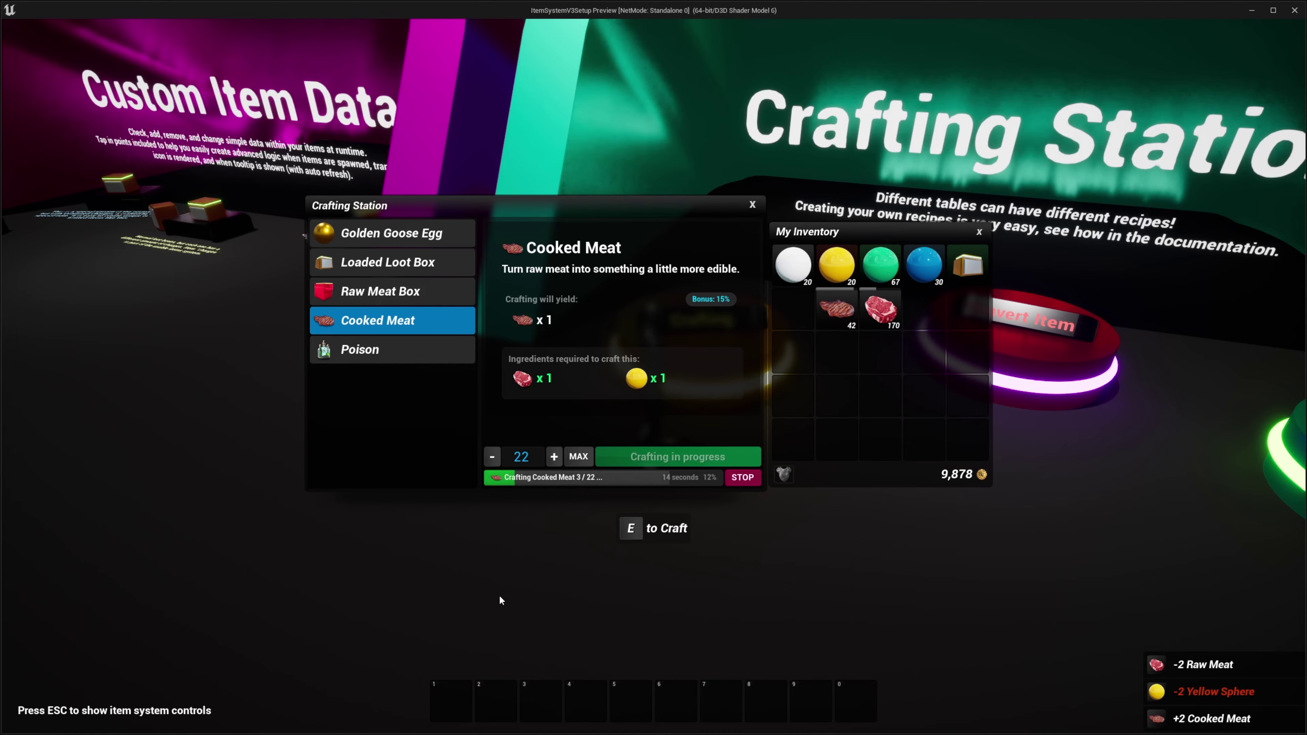
# - Visit the other crafting stations and examine their recipes, including Loot Box Extreme at the Upgrade Station
pyautogui.press('w')
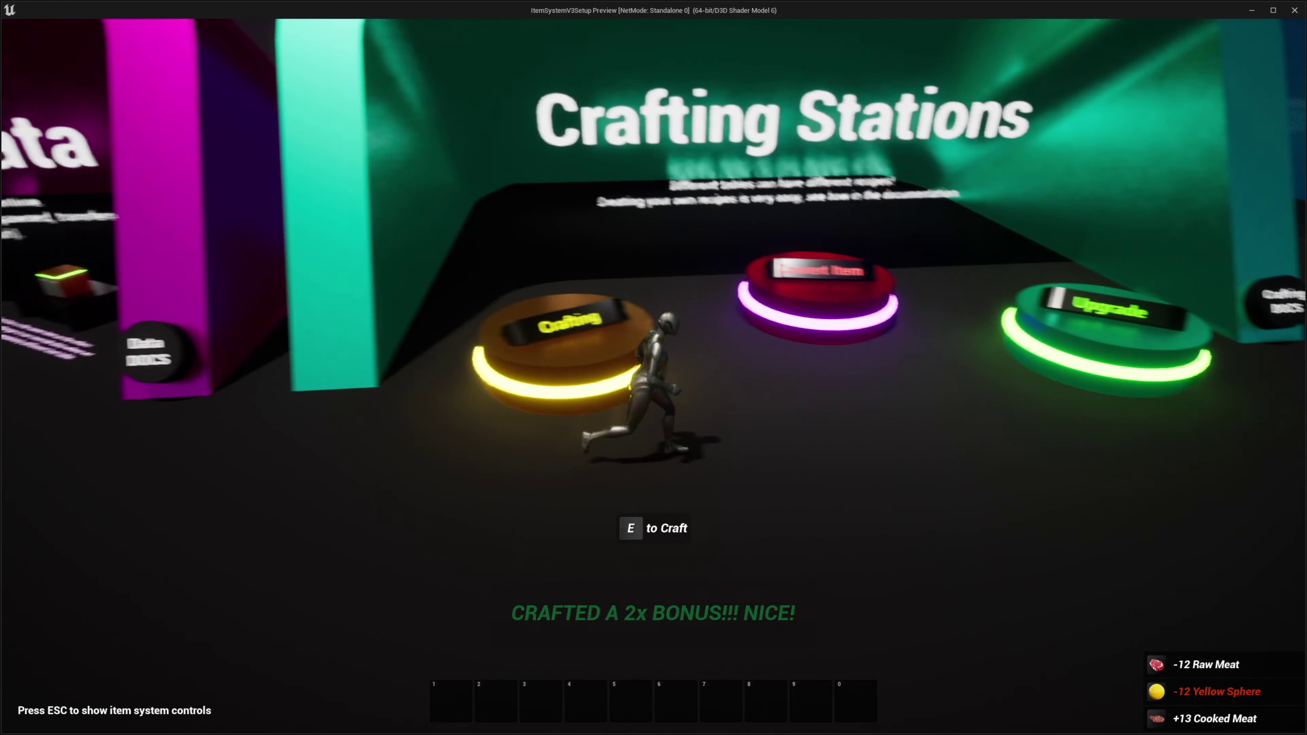
pyautogui.press('e')
pyautogui.click(392, 262)
pyautogui.click(399, 291)
pyautogui.press('d')
pyautogui.press('e')
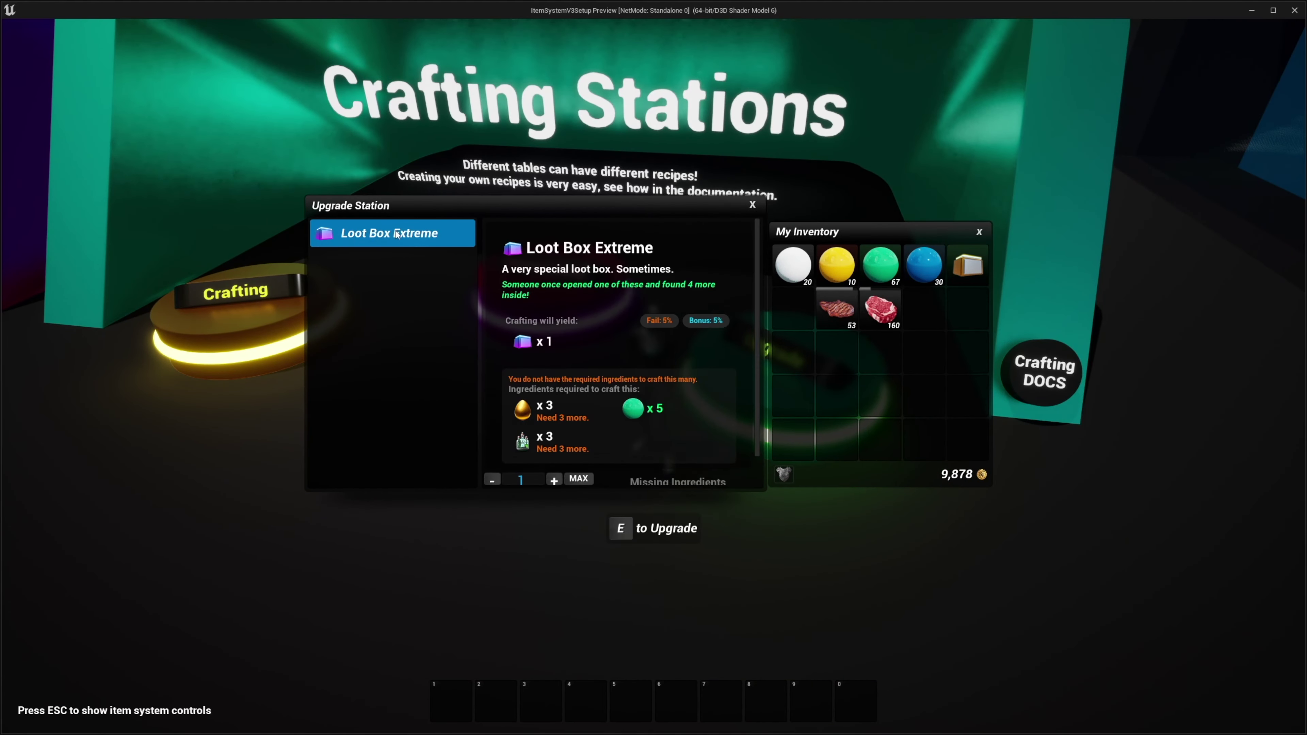
pyautogui.scroll(-1, 565, 360)
pyautogui.moveTo(521, 392)
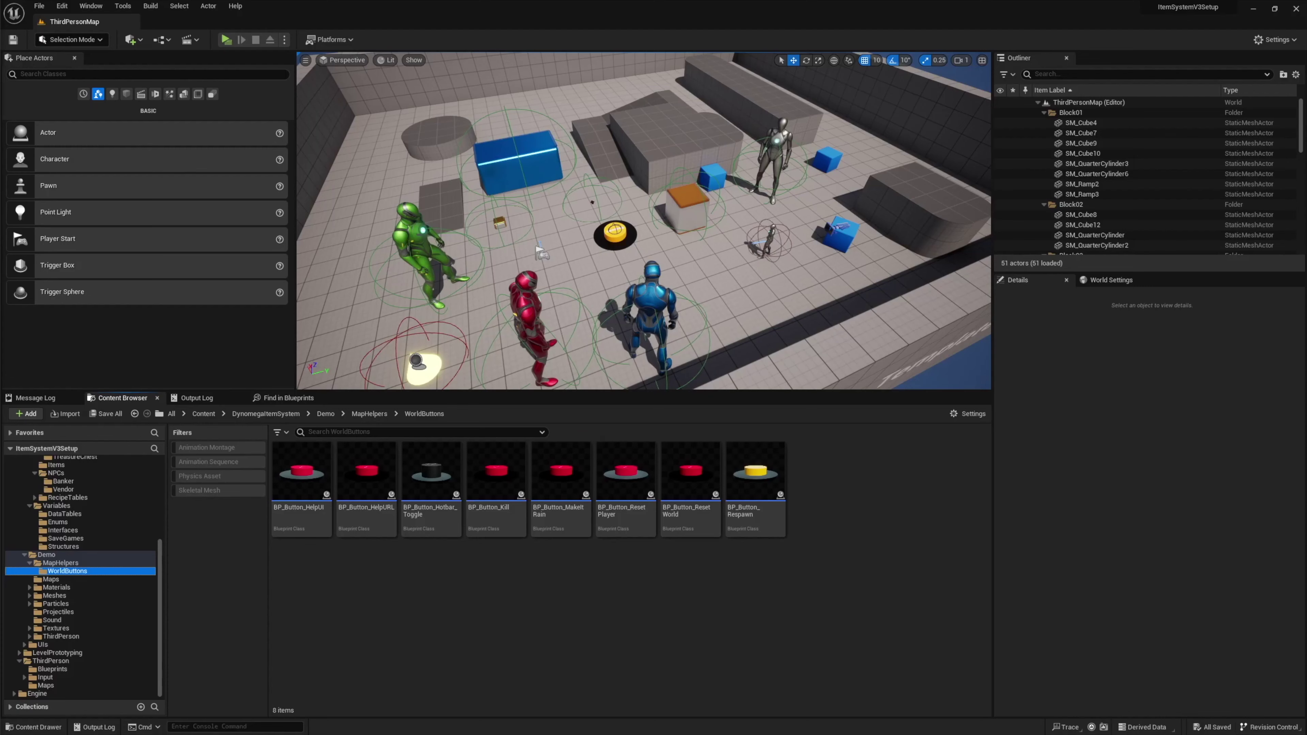
# - Place BP_RecipeTable_Crafting from the RecipeTables Crafting folder beside the blue NPC and rotate it -90 degrees about Z
pyautogui.scroll(5, 41, 566)
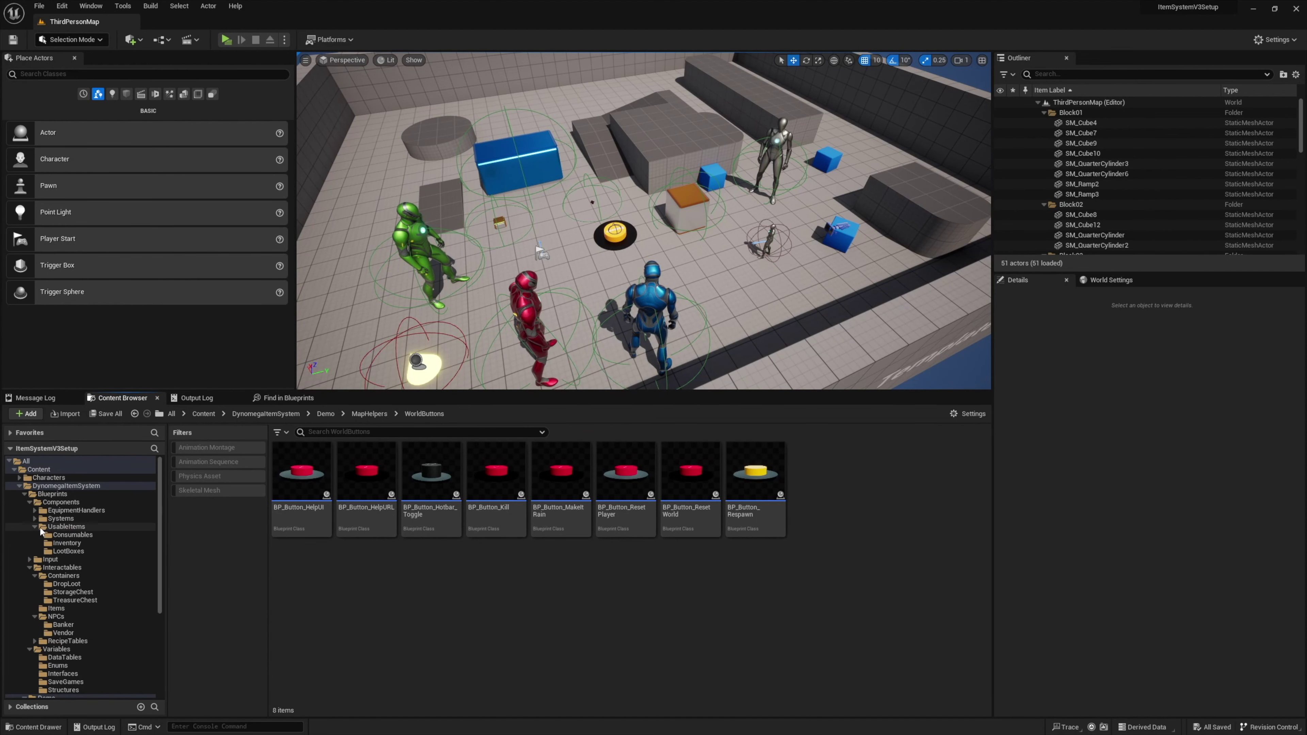
pyautogui.click(36, 527)
pyautogui.click(70, 616)
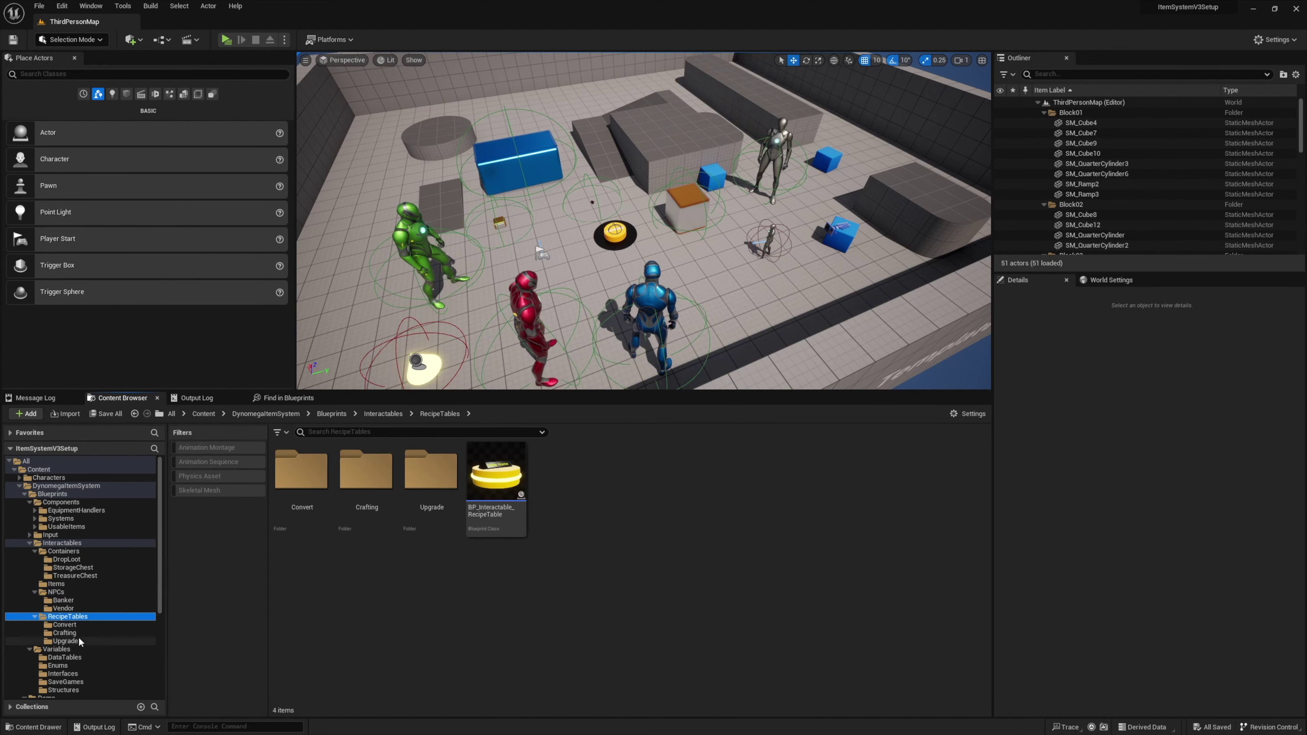
pyautogui.click(496, 509)
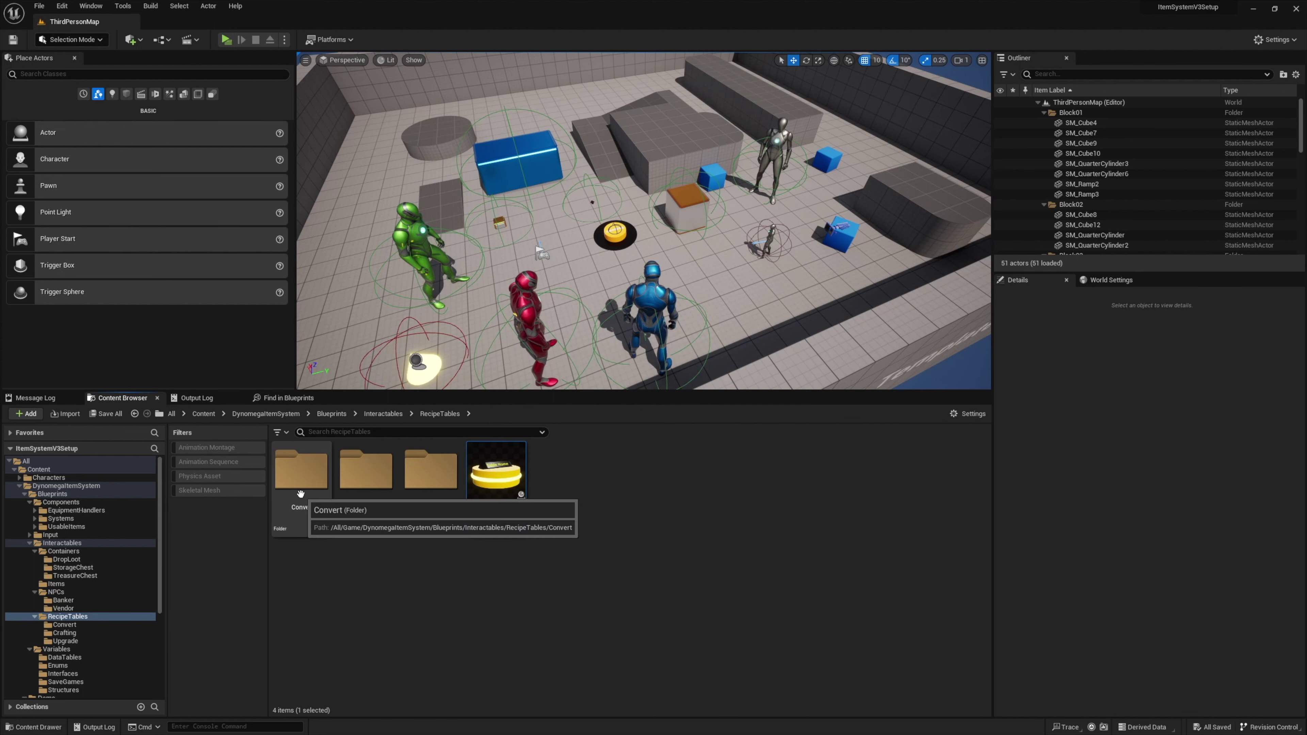
pyautogui.doubleClick(366, 471)
pyautogui.moveTo(301, 474); pyautogui.dragTo(723, 293)
pyautogui.press('e')
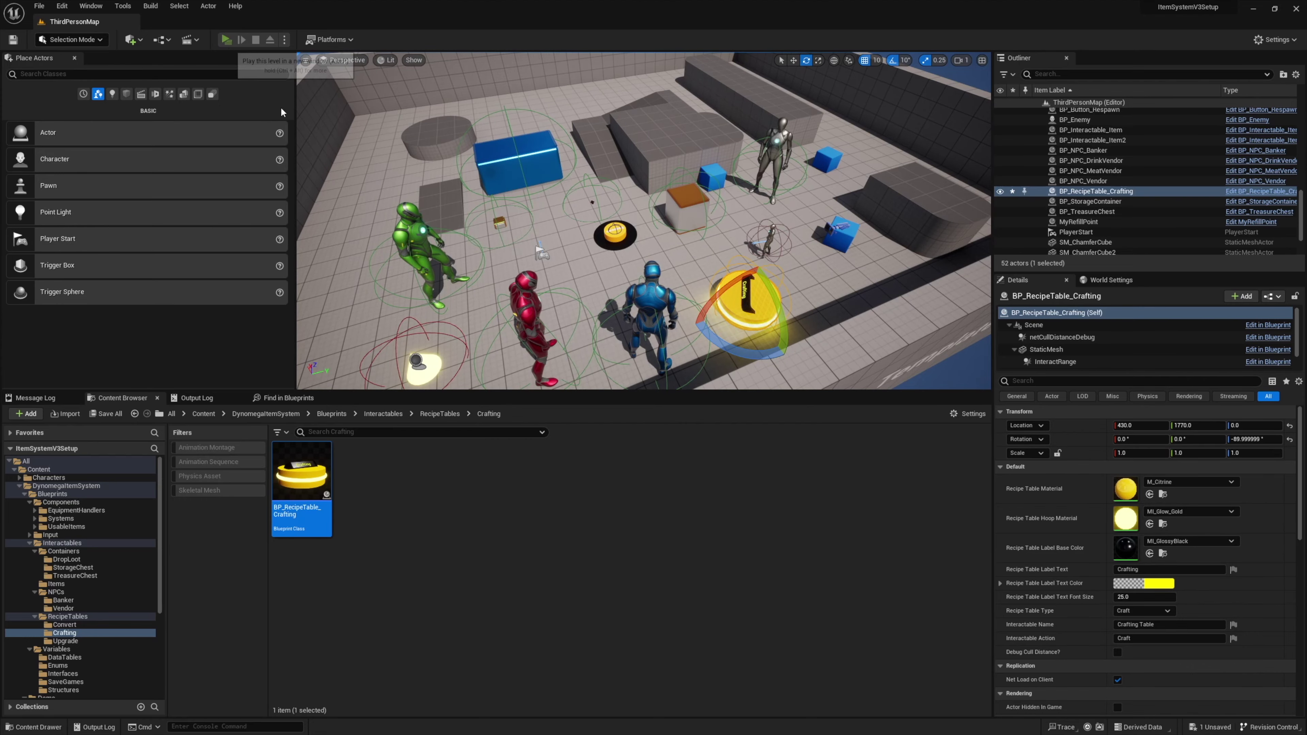
# - Play the level, walk to the crafting table and open its crafting window to test access, and end the session
pyautogui.press('w')
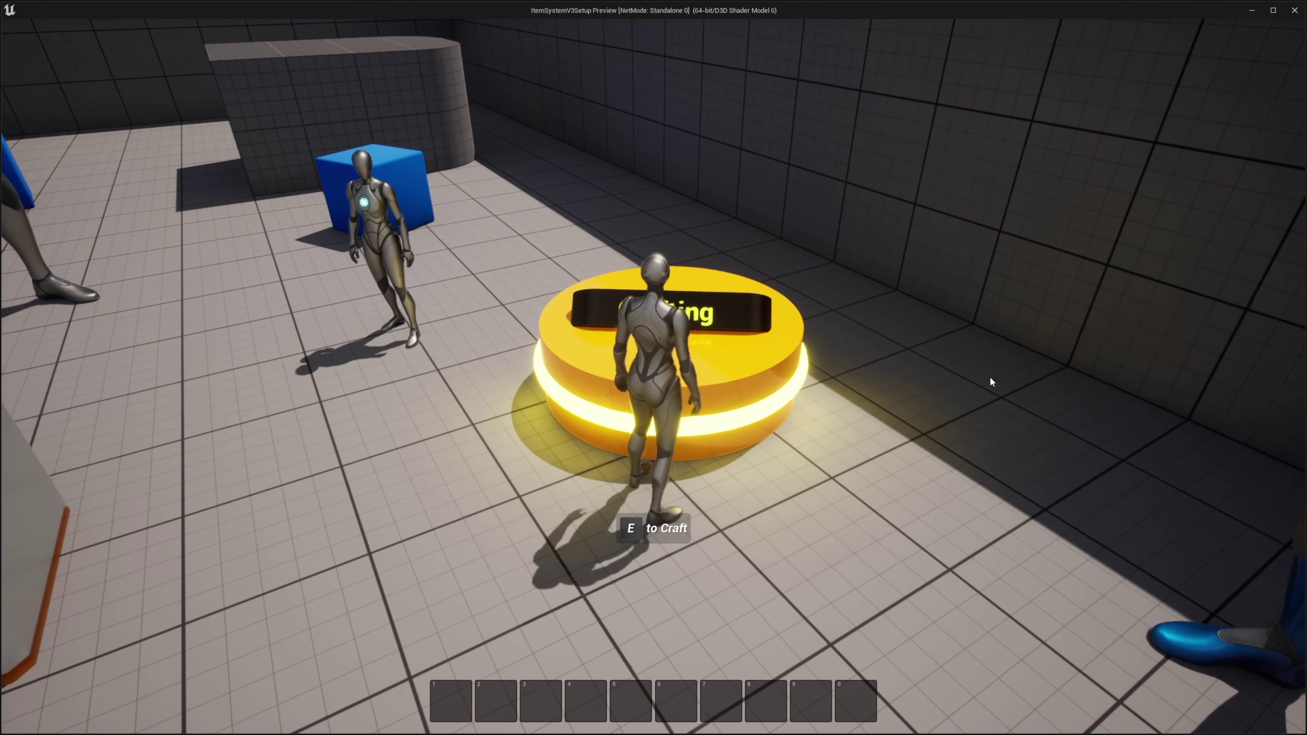
pyautogui.press('e')
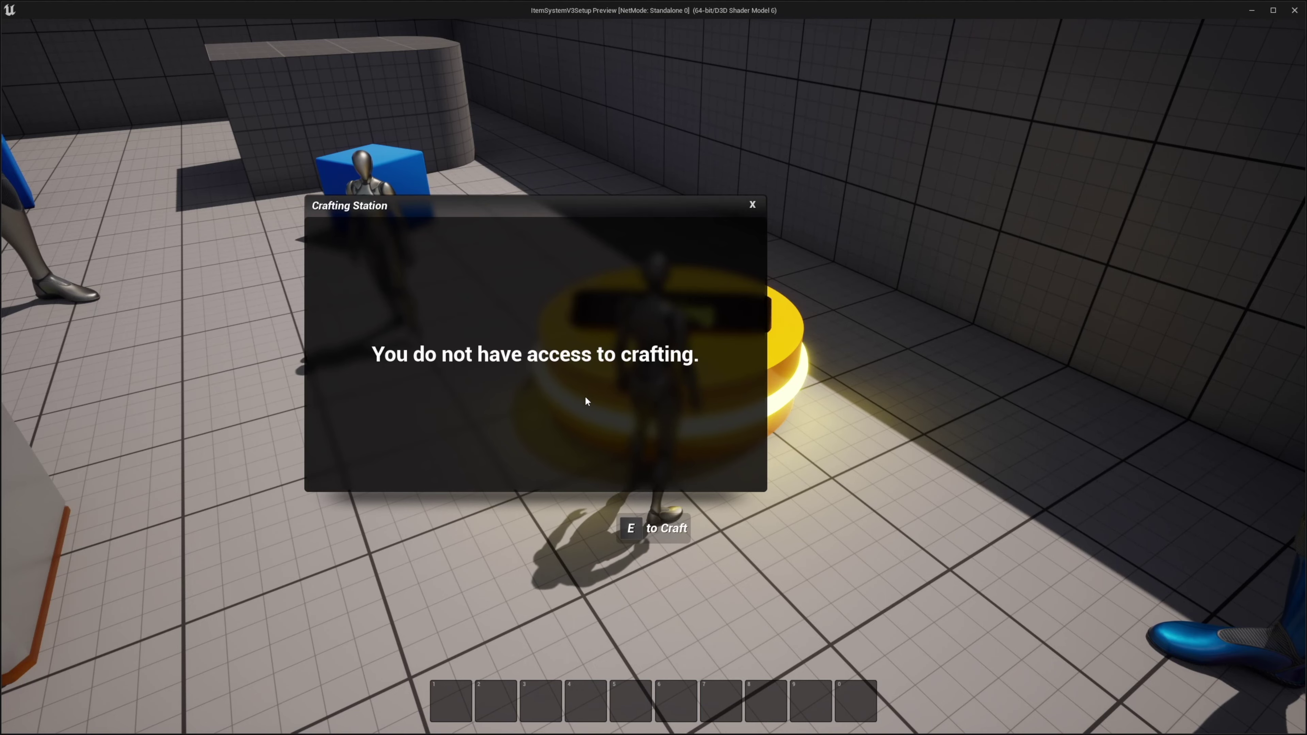
pyautogui.press('Escape')
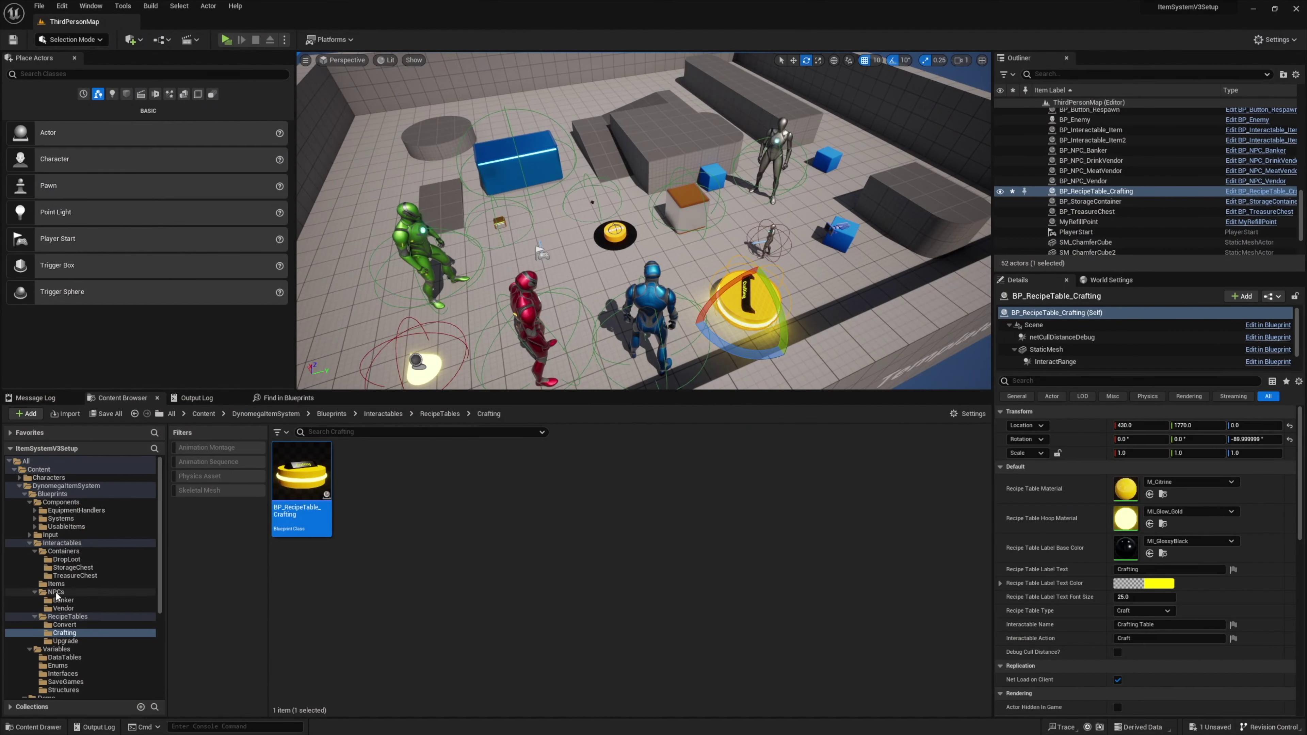
# - Open MyPlayerController from the ThirdPerson Blueprints folder and add the Crafting & Recipe System component to it
pyautogui.scroll(-5, 57, 595)
pyautogui.click(54, 669)
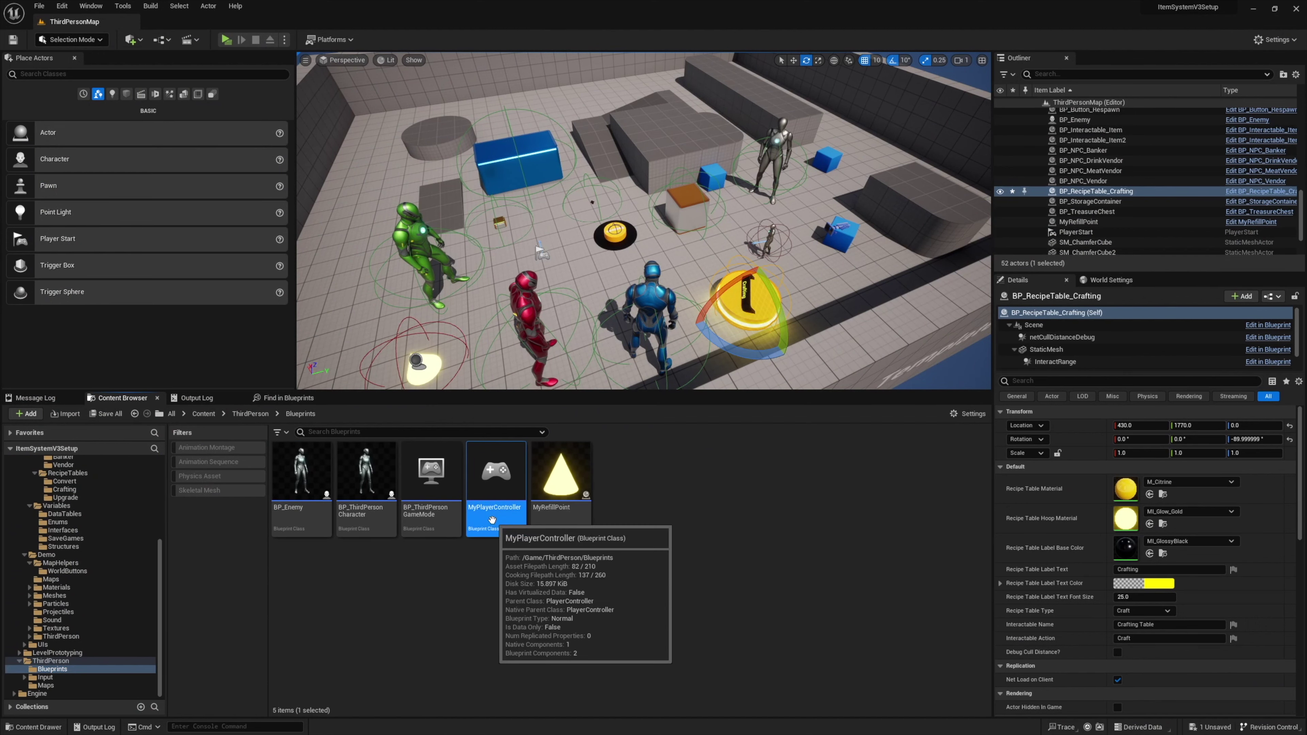
pyautogui.doubleClick(469, 523)
pyautogui.click(22, 72)
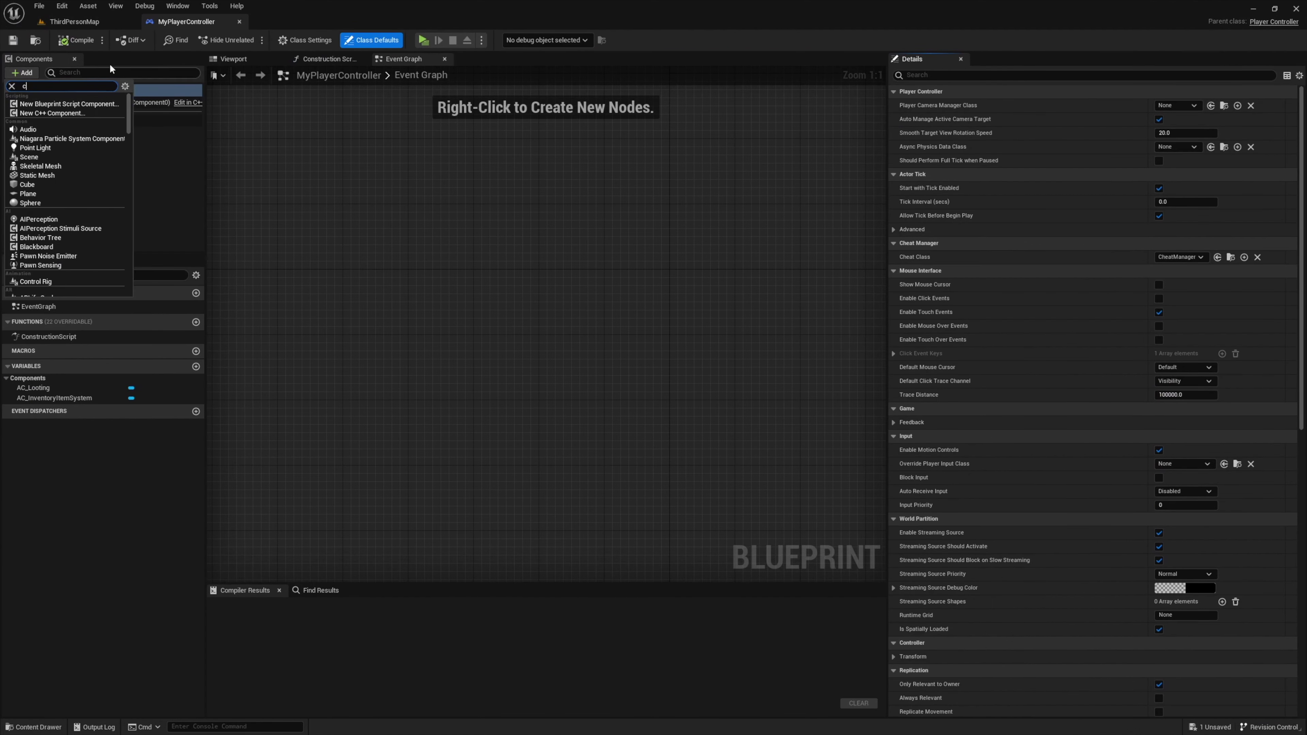
pyautogui.write('craft')
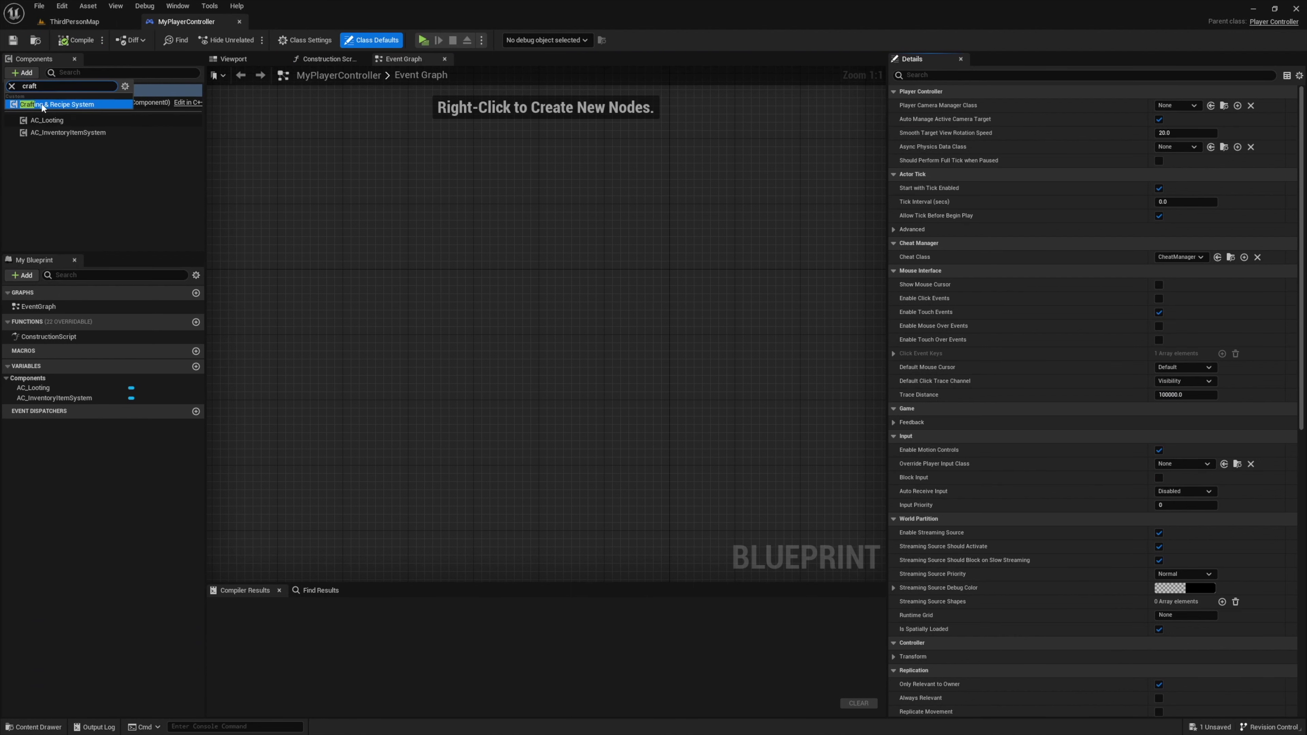
pyautogui.click(44, 104)
pyautogui.click(97, 180)
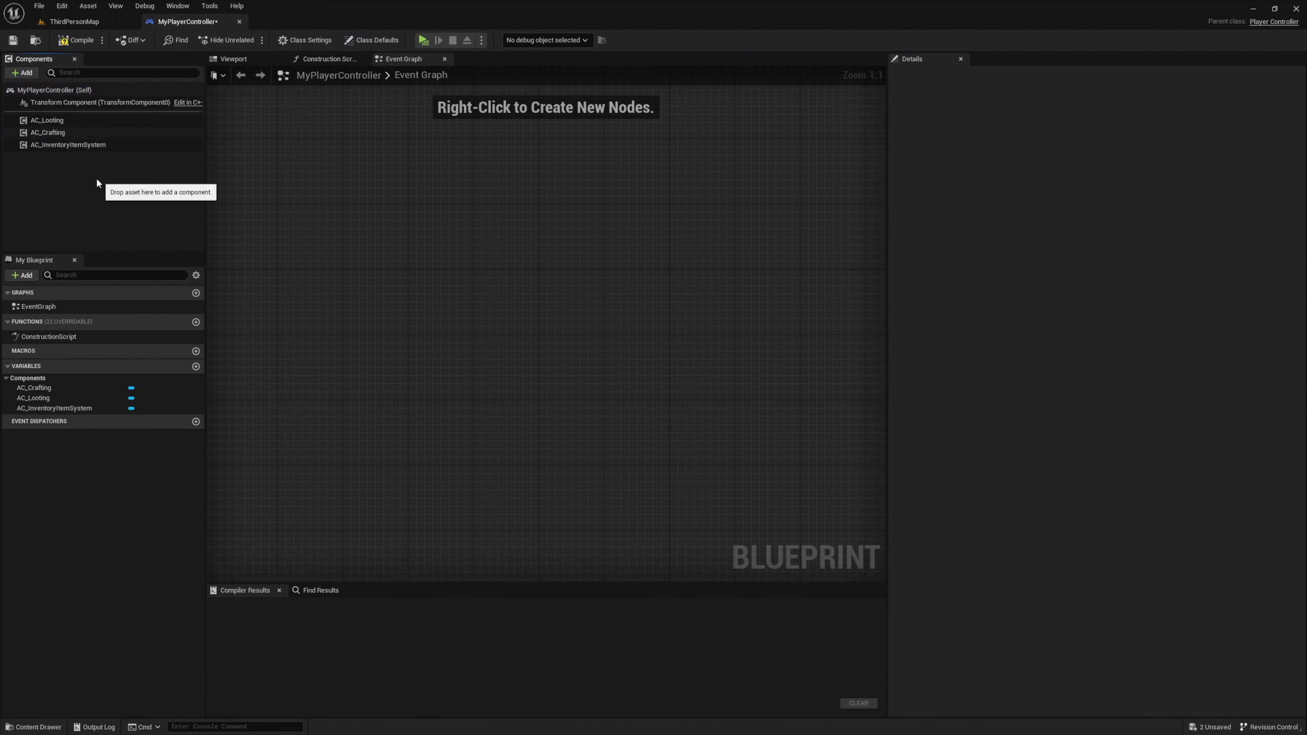
# - Compile and save MyPlayerController with the AC_Crafting component, and return to ThirdPersonMap
pyautogui.click(49, 132)
pyautogui.click(76, 39)
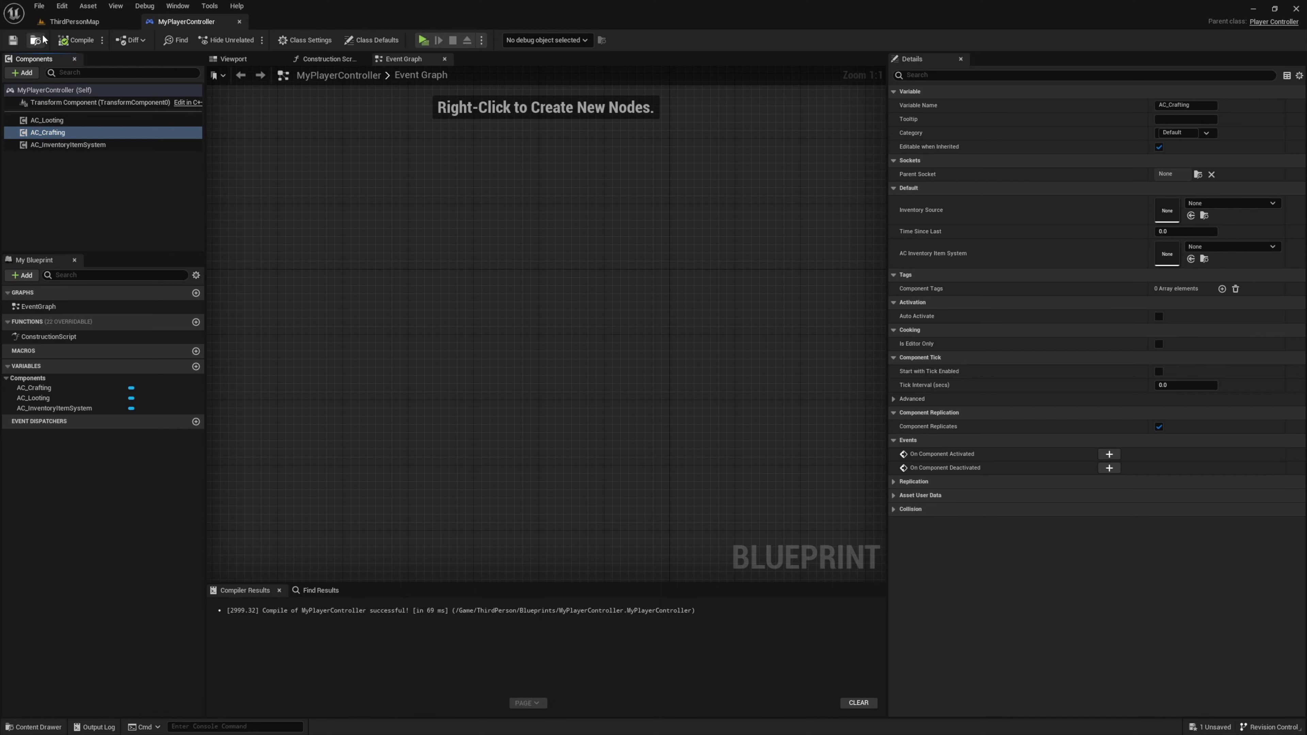
pyautogui.click(75, 22)
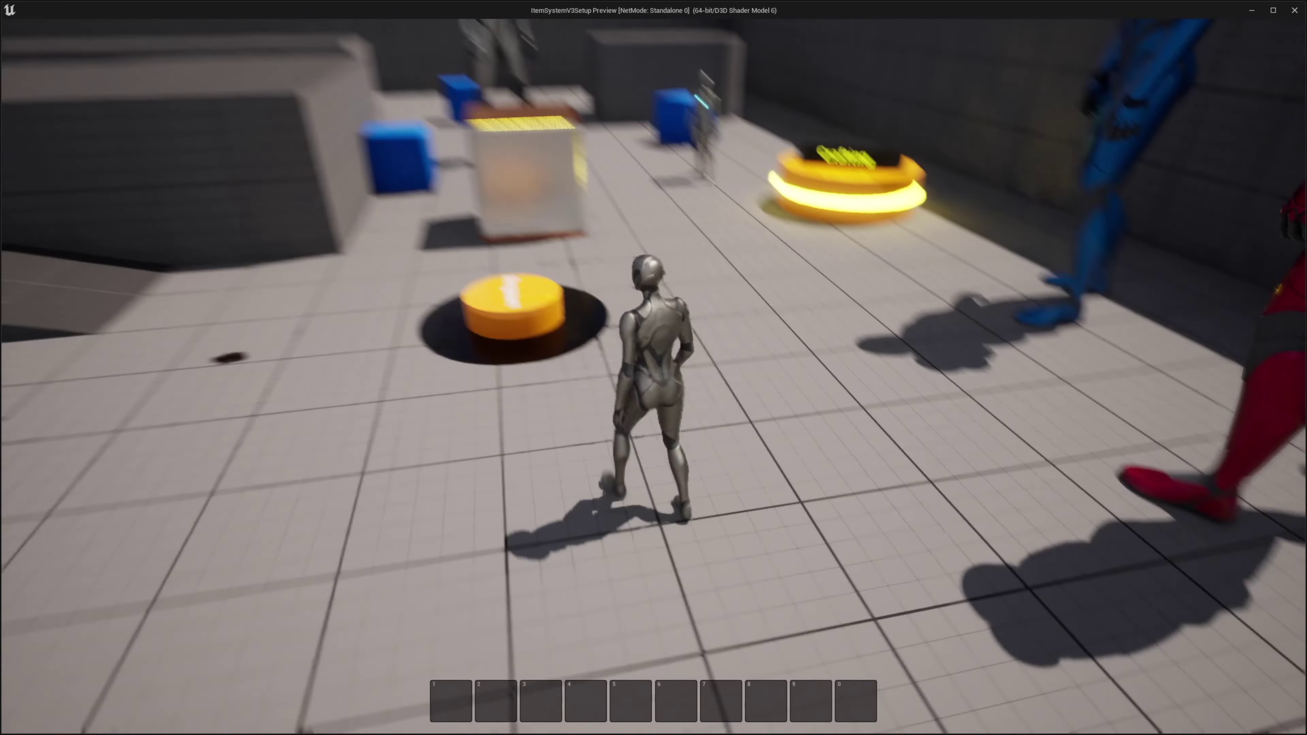
# - In the play session, open the Crafting Station and view the Golden Goose Egg, Raw Meat Box and Cooked Meat recipes
pyautogui.press('w')
pyautogui.press('e')
pyautogui.click(369, 233)
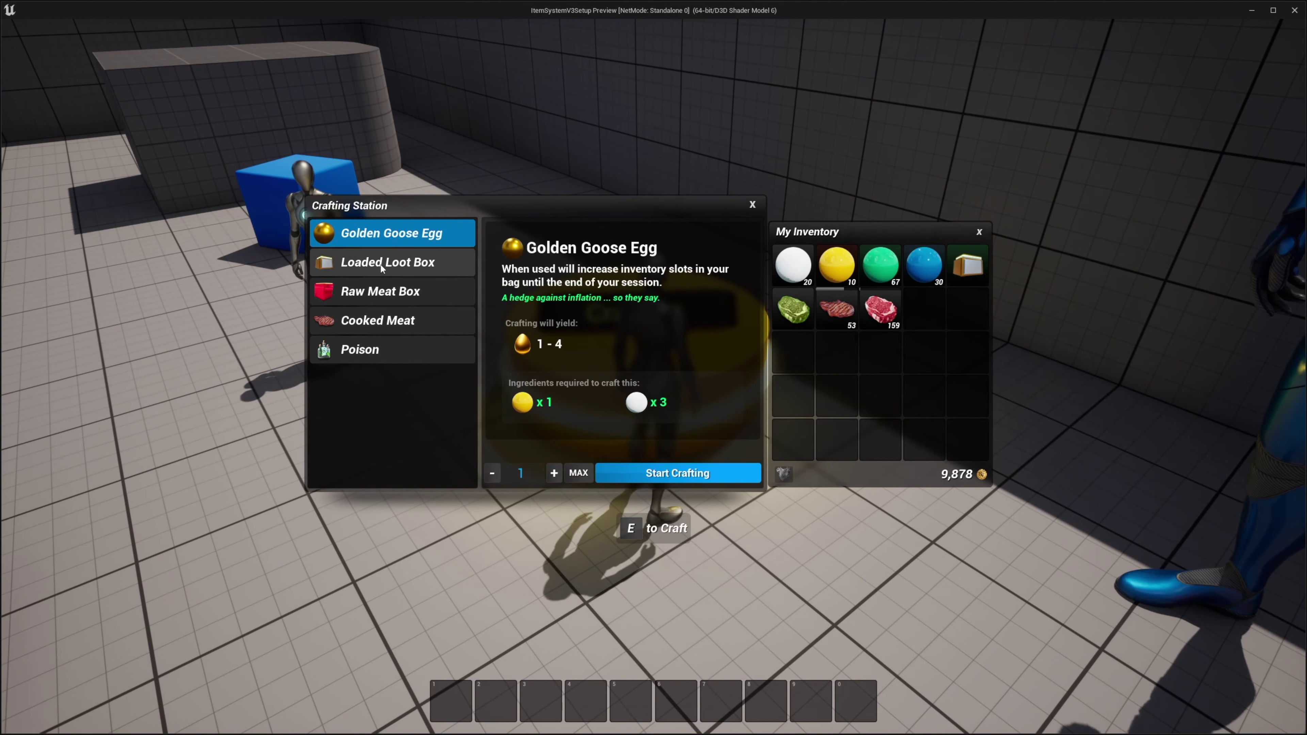
pyautogui.click(372, 291)
pyautogui.click(376, 320)
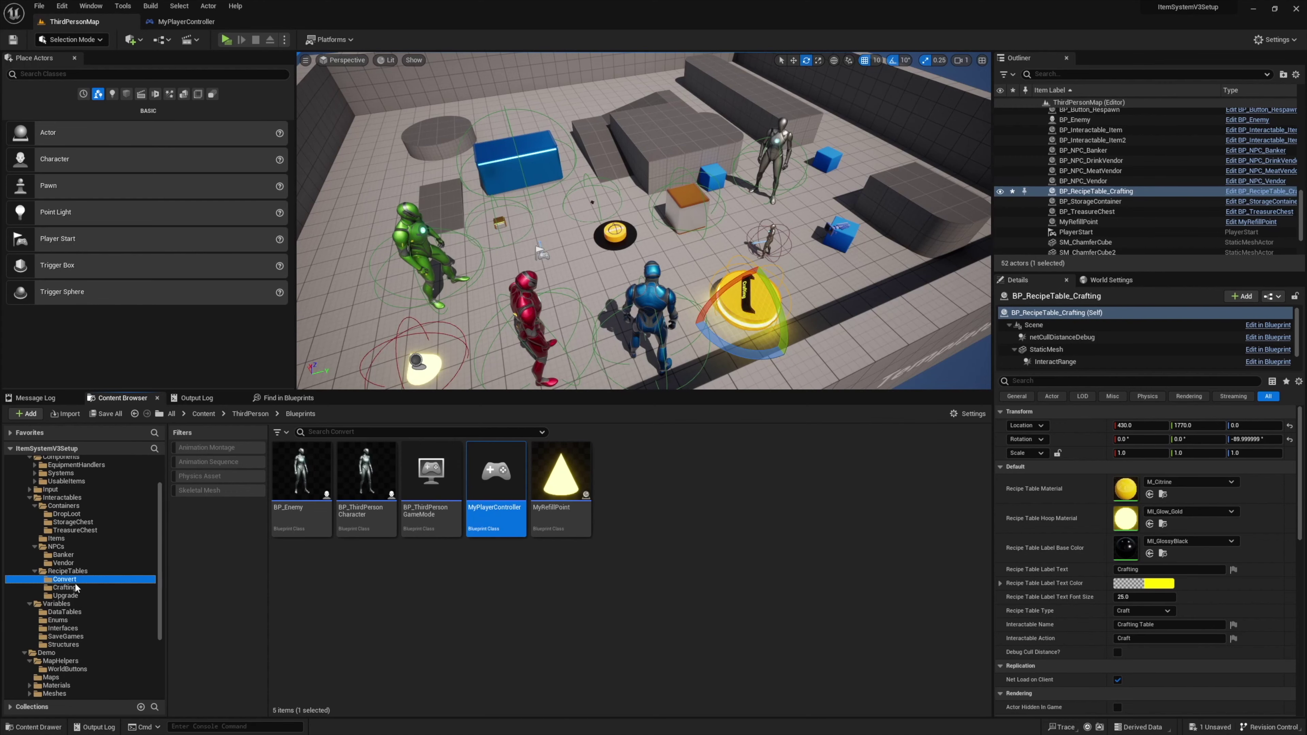
# - Place BP_RecipeTable_Convert beside the crafting table, rotate it about -140 degrees about Z, and set its Recipe Table Type to Forge
pyautogui.click(65, 579)
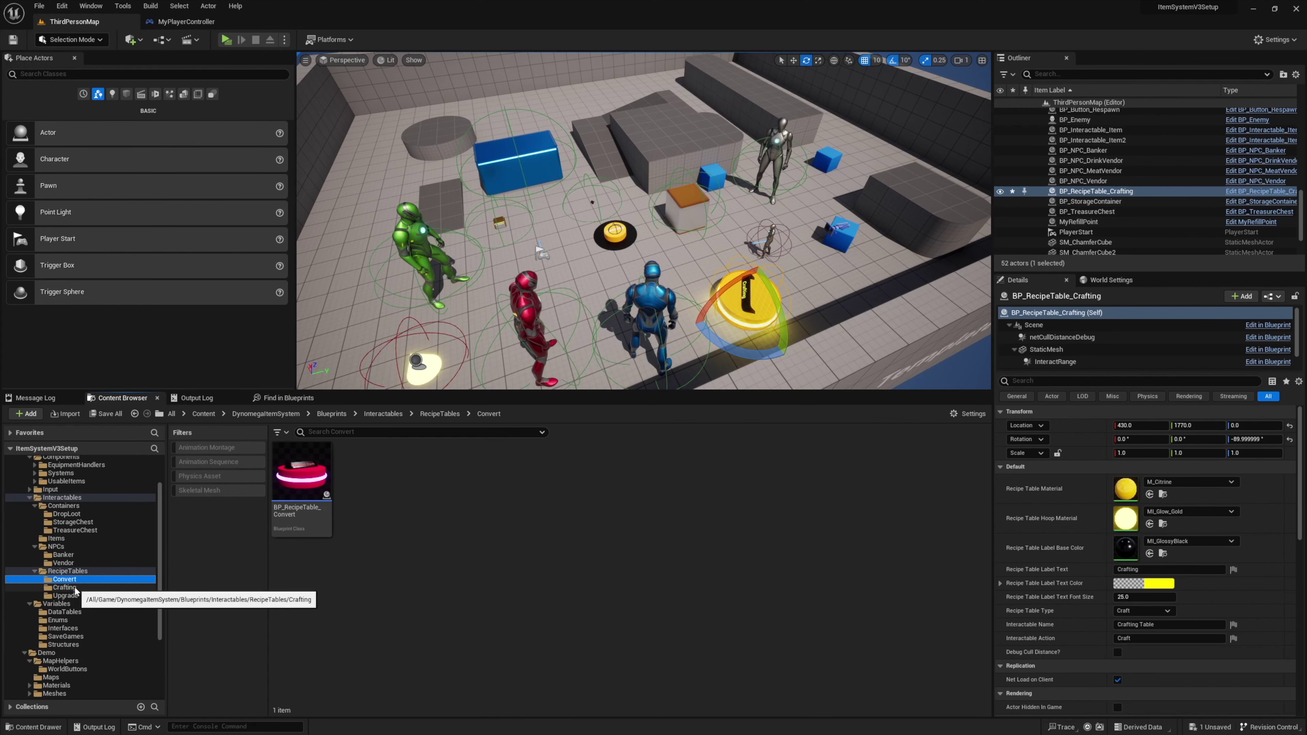
pyautogui.click(302, 489)
pyautogui.moveTo(513, 316); pyautogui.dragTo(688, 262)
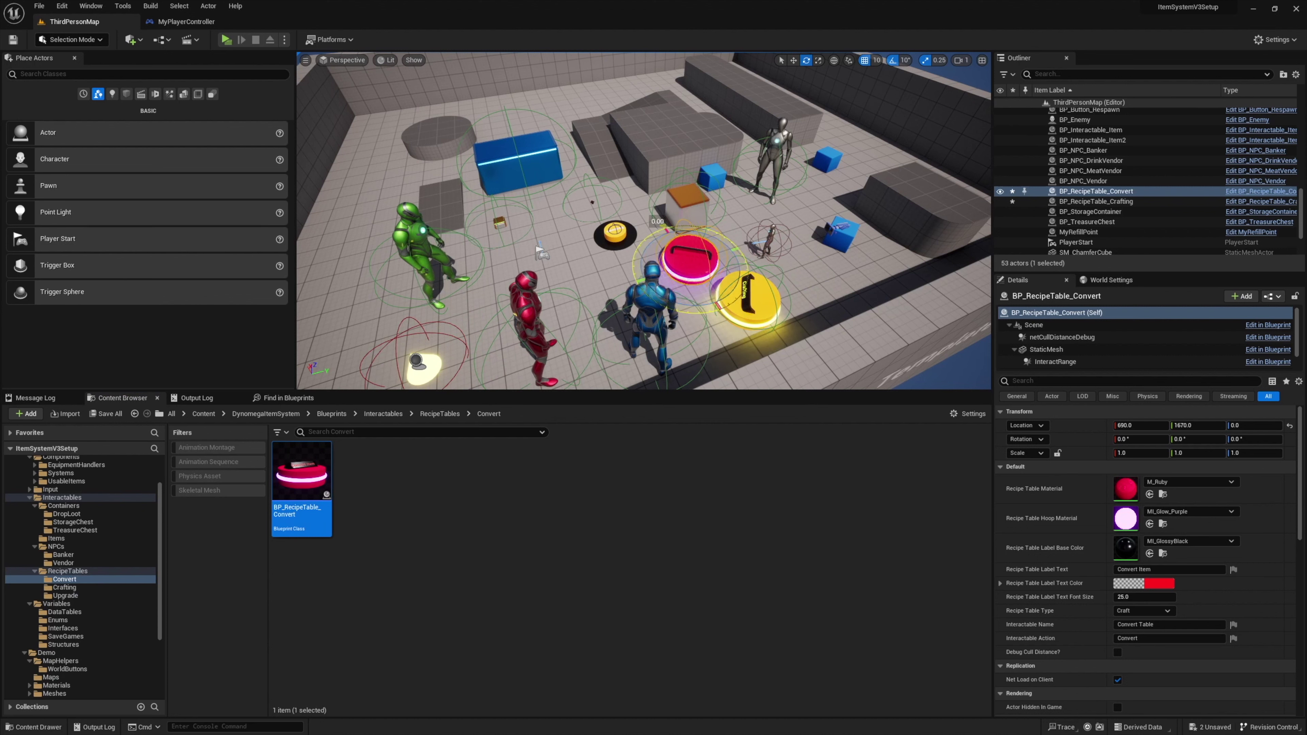
pyautogui.moveTo(703, 334); pyautogui.dragTo(718, 329)
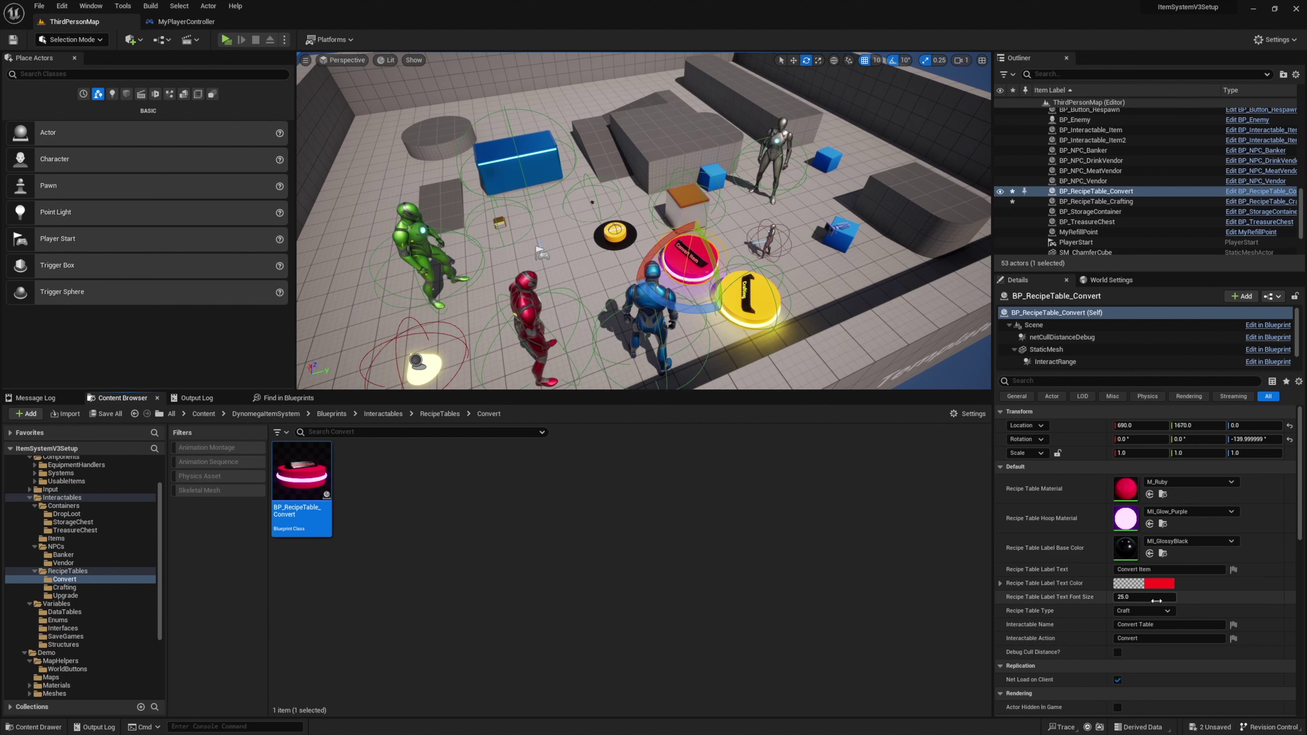
pyautogui.click(1141, 610)
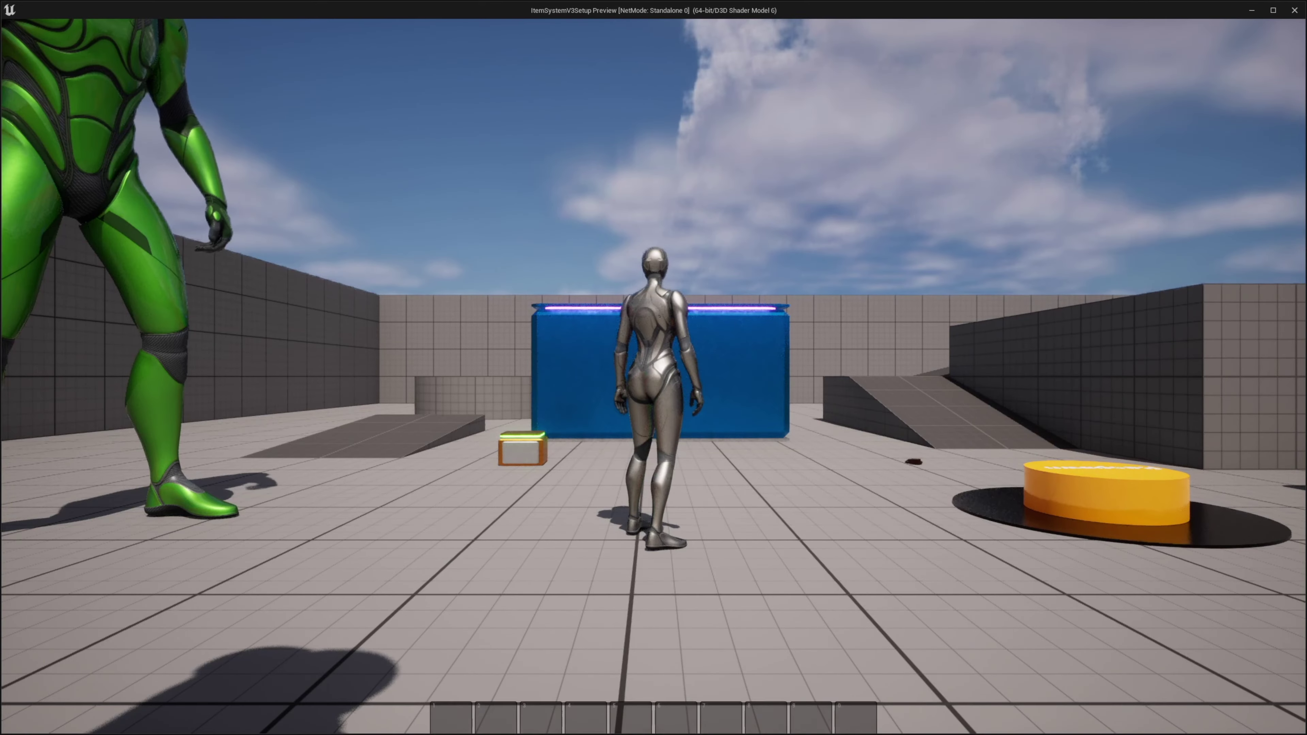
# - Play the level, open the Convert Item table and view its Yellow, White and Green Sphere recipes
pyautogui.press('w')
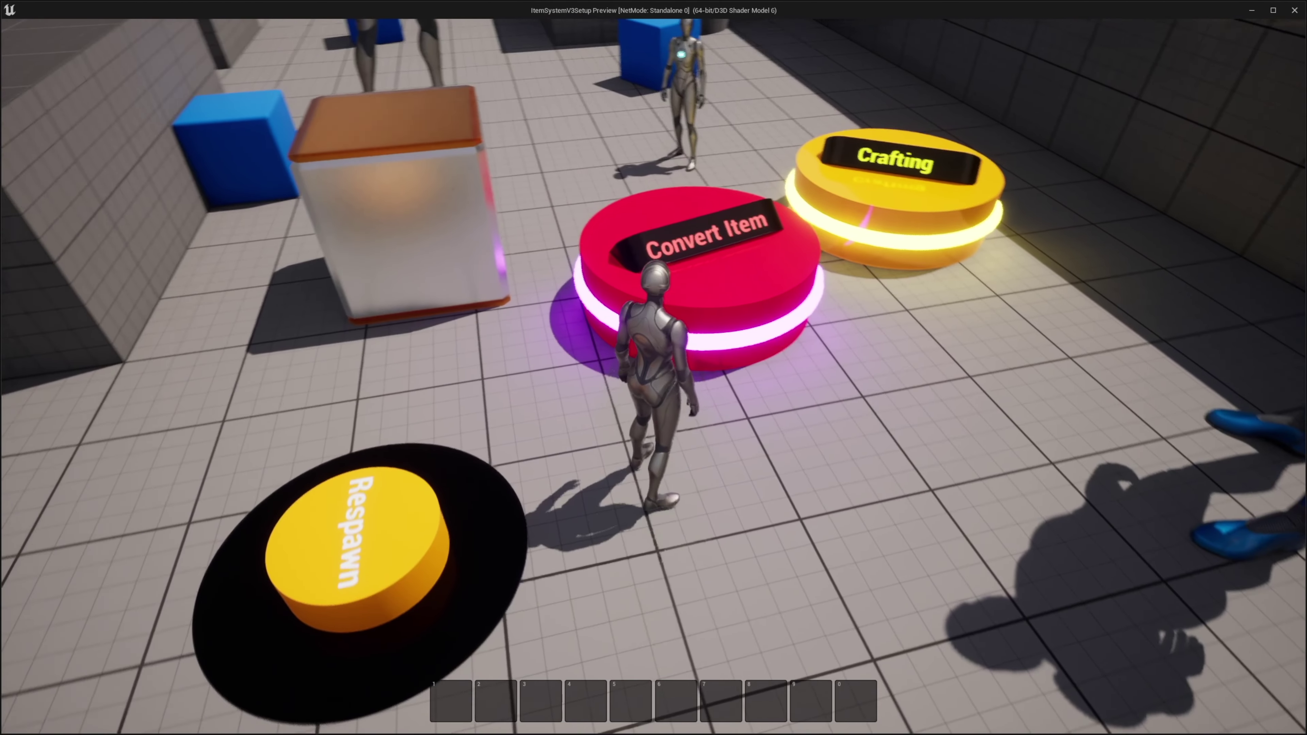
pyautogui.press('e')
pyautogui.click(380, 233)
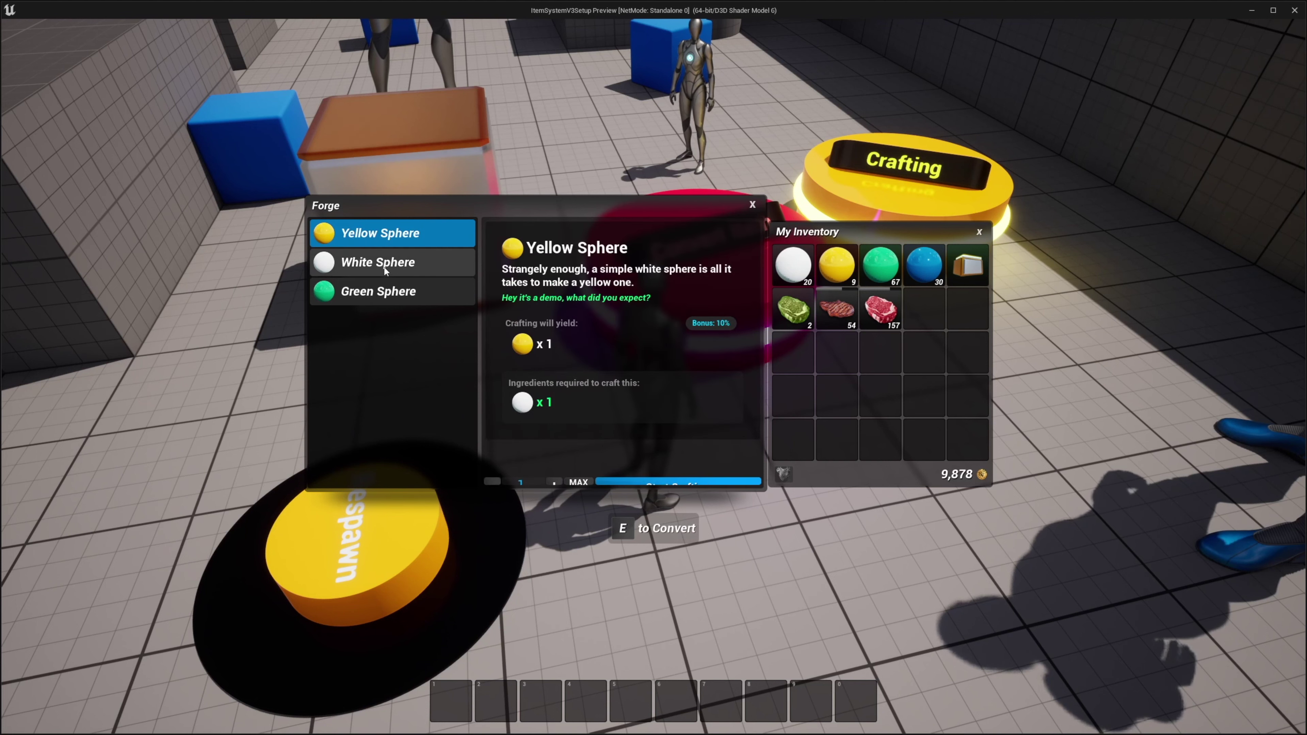
pyautogui.click(385, 262)
pyautogui.click(381, 291)
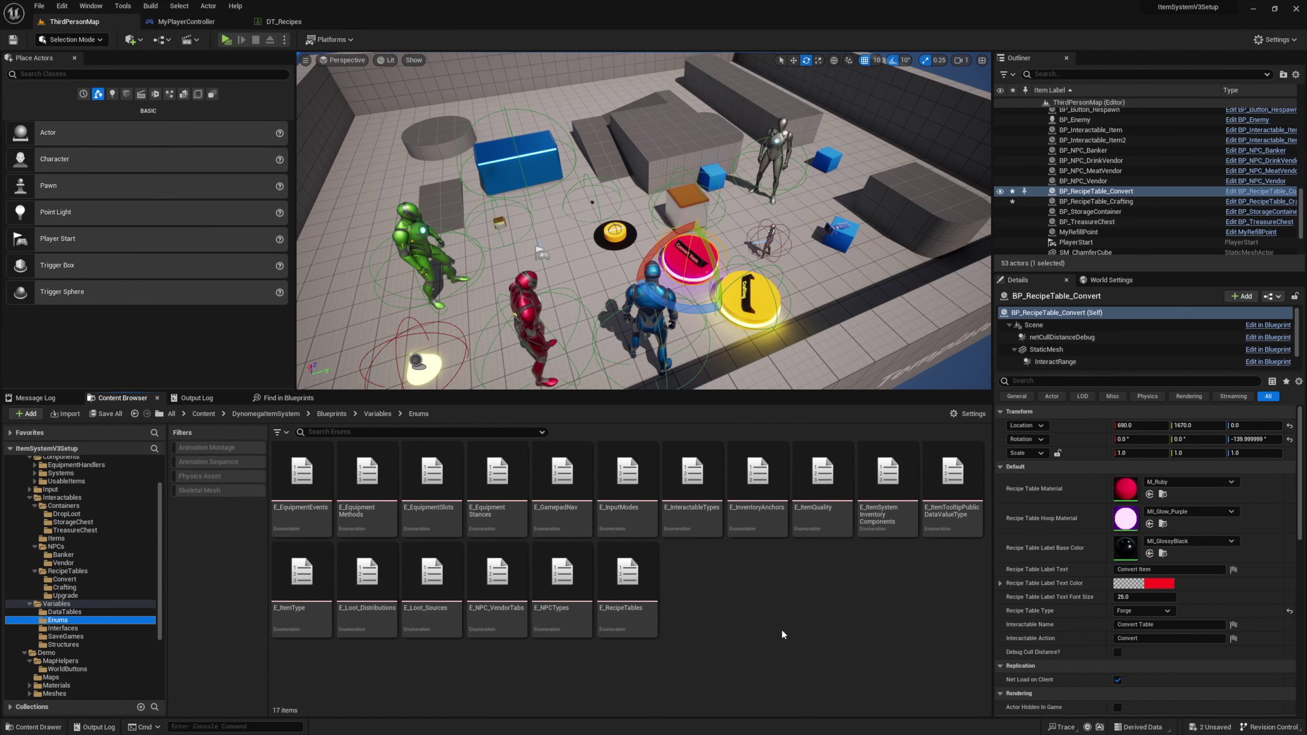
# - Check the E_RecipeTables enumeration and open the DT_Recipes data table from the Variables DataTables folder
pyautogui.doubleClick(612, 608)
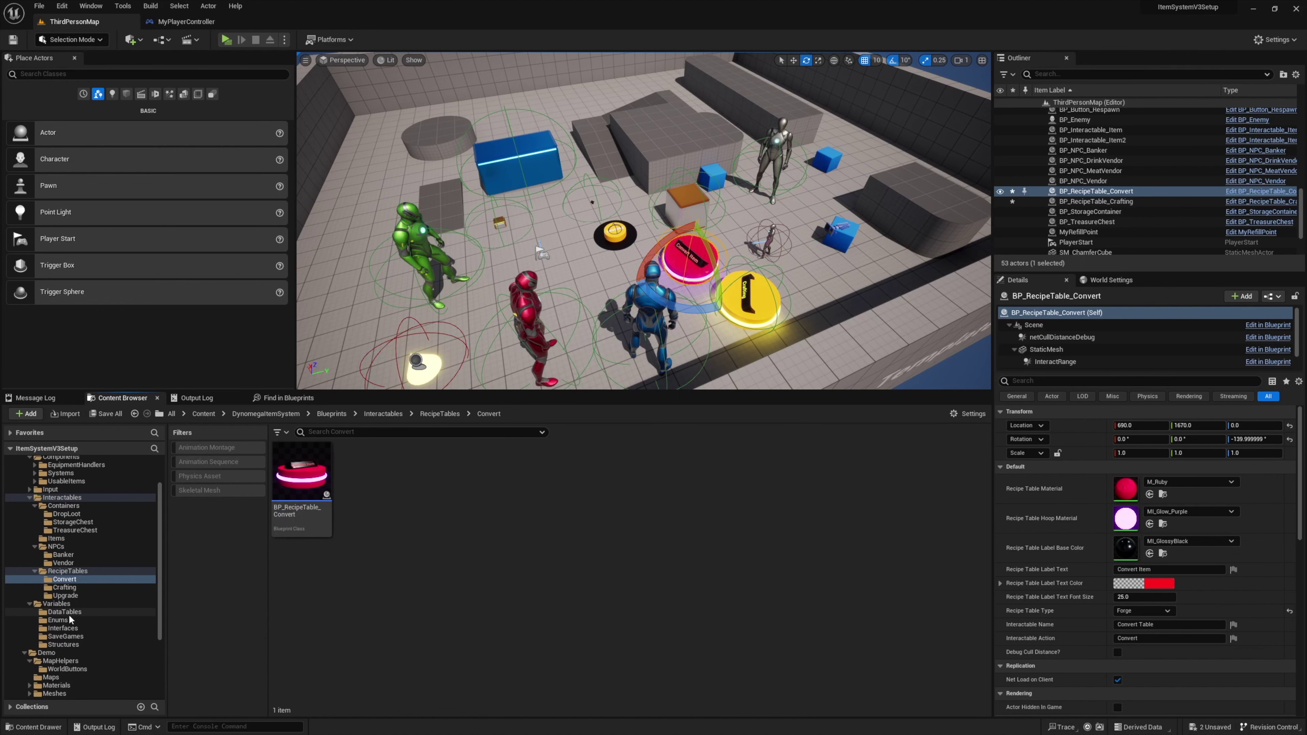
pyautogui.click(128, 611)
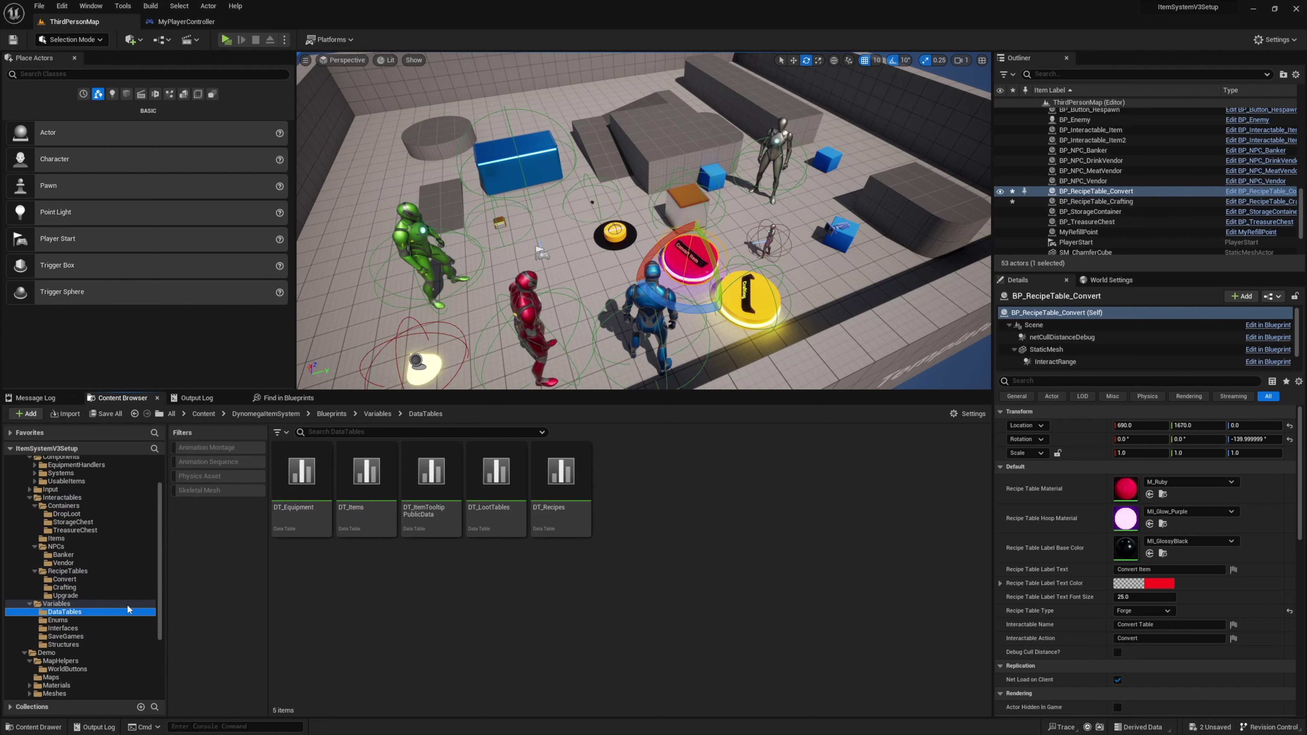
pyautogui.click(558, 513)
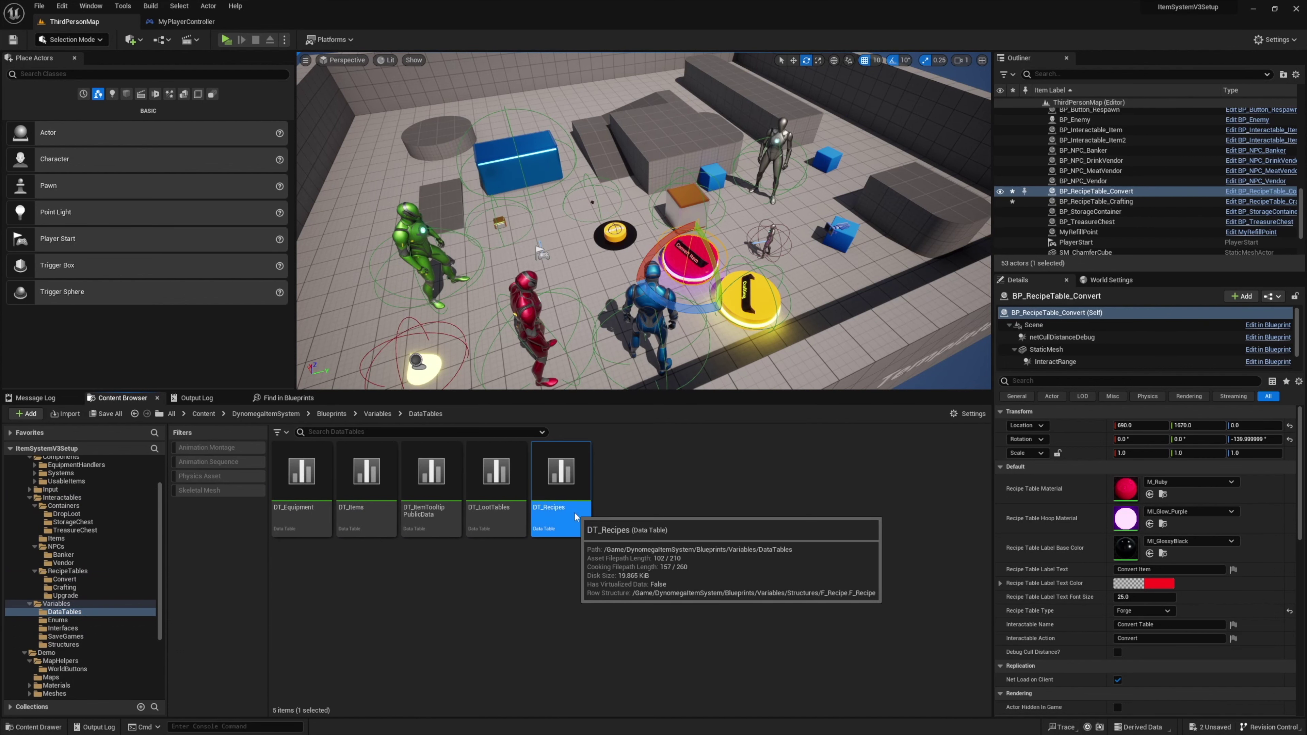
pyautogui.press('Return')
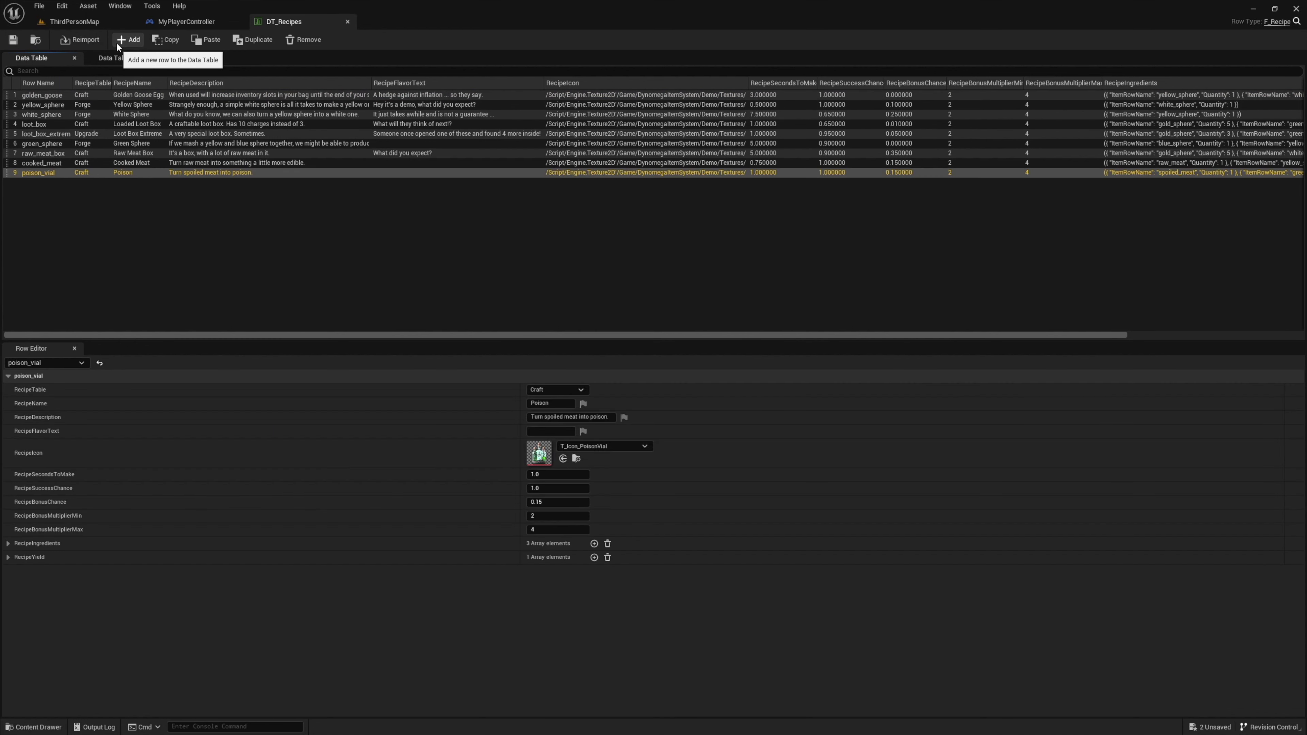
# - Add a new row to DT_Recipes and name it "test"
pyautogui.click(117, 42)
pyautogui.click(61, 236)
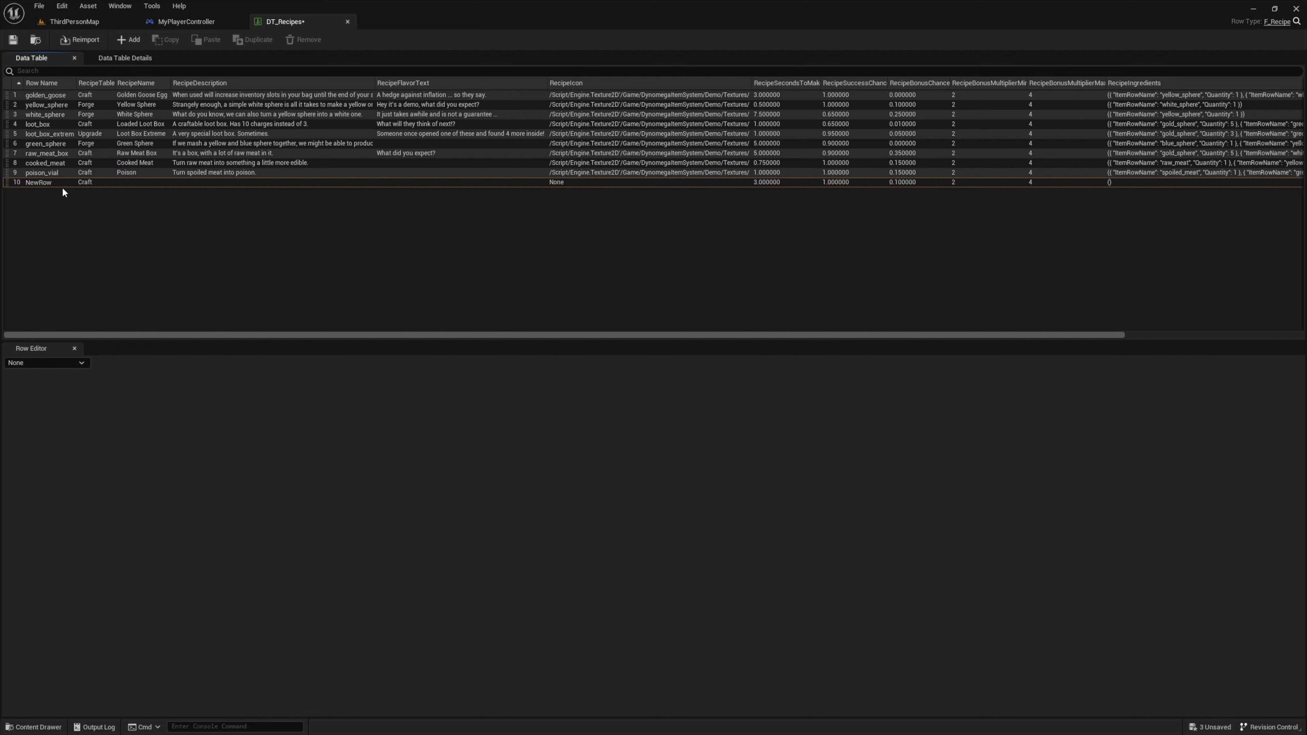
pyautogui.click(76, 183)
pyautogui.click(34, 181)
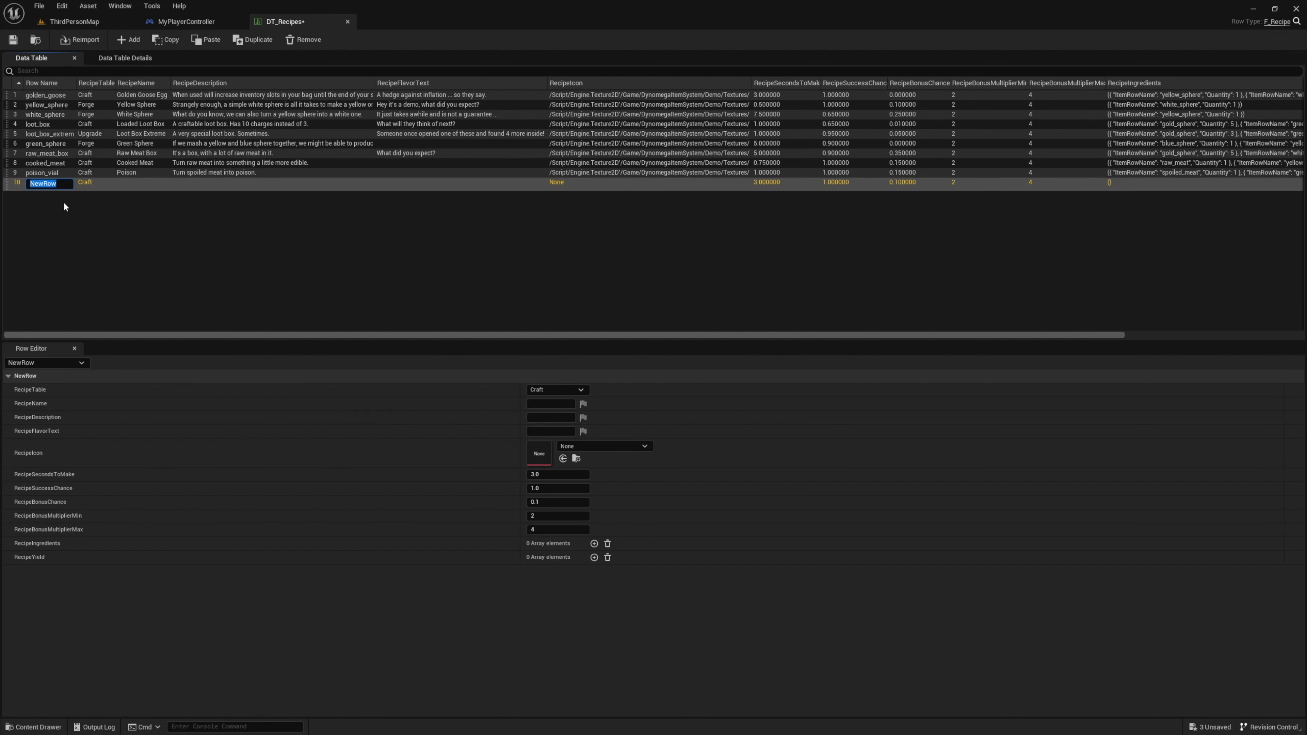
pyautogui.write('test')
pyautogui.press('Return')
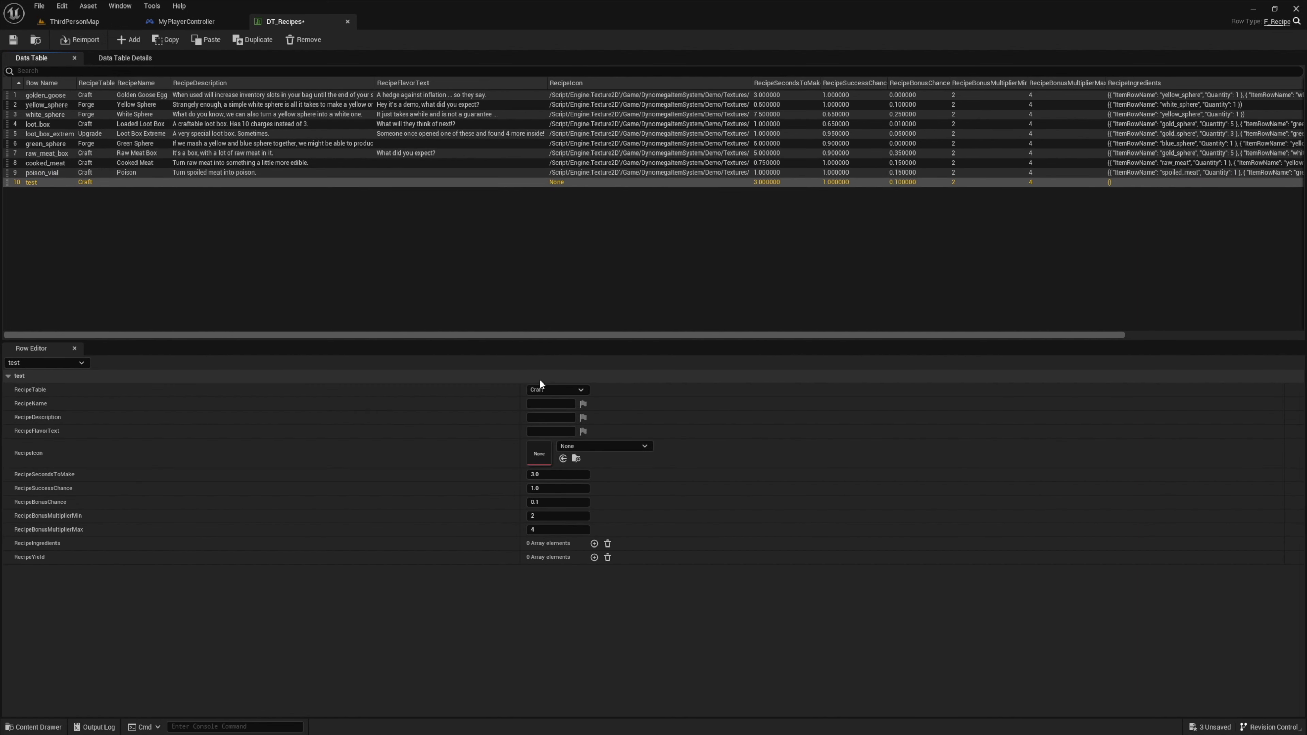
# - Give the test row the RecipeName "test recipe", the RecipeDescription "test recipe note" and the Ai_Spawnpoint icon
pyautogui.click(566, 404)
pyautogui.write('test recip')
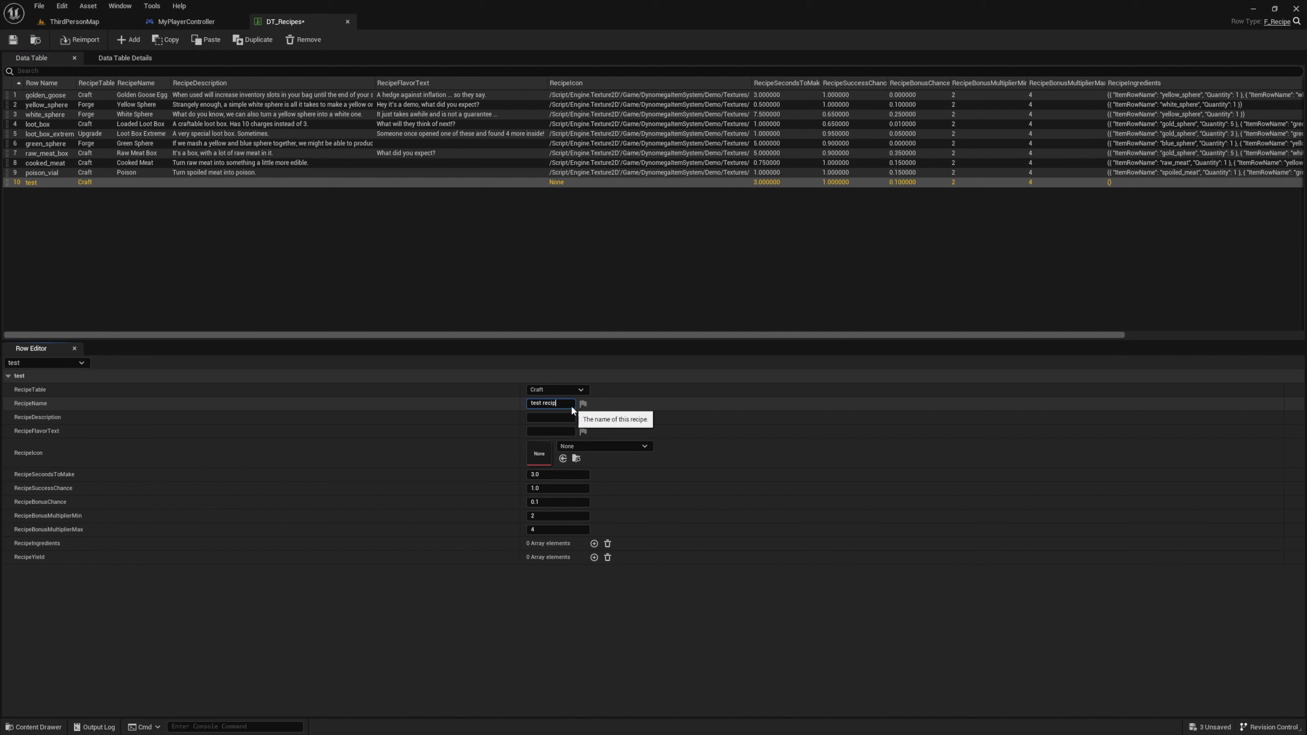
pyautogui.write('e')
pyautogui.click(545, 415)
pyautogui.write('test recipe note')
pyautogui.click(611, 446)
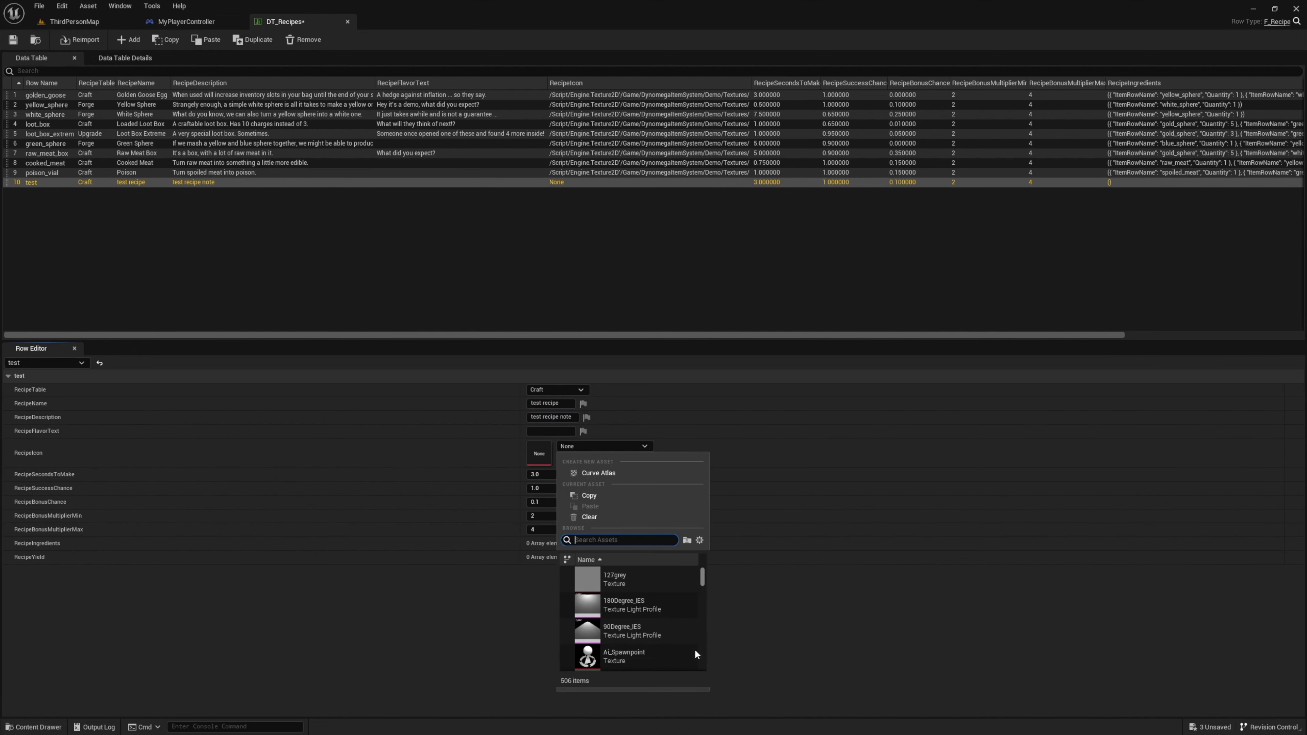
pyautogui.click(694, 651)
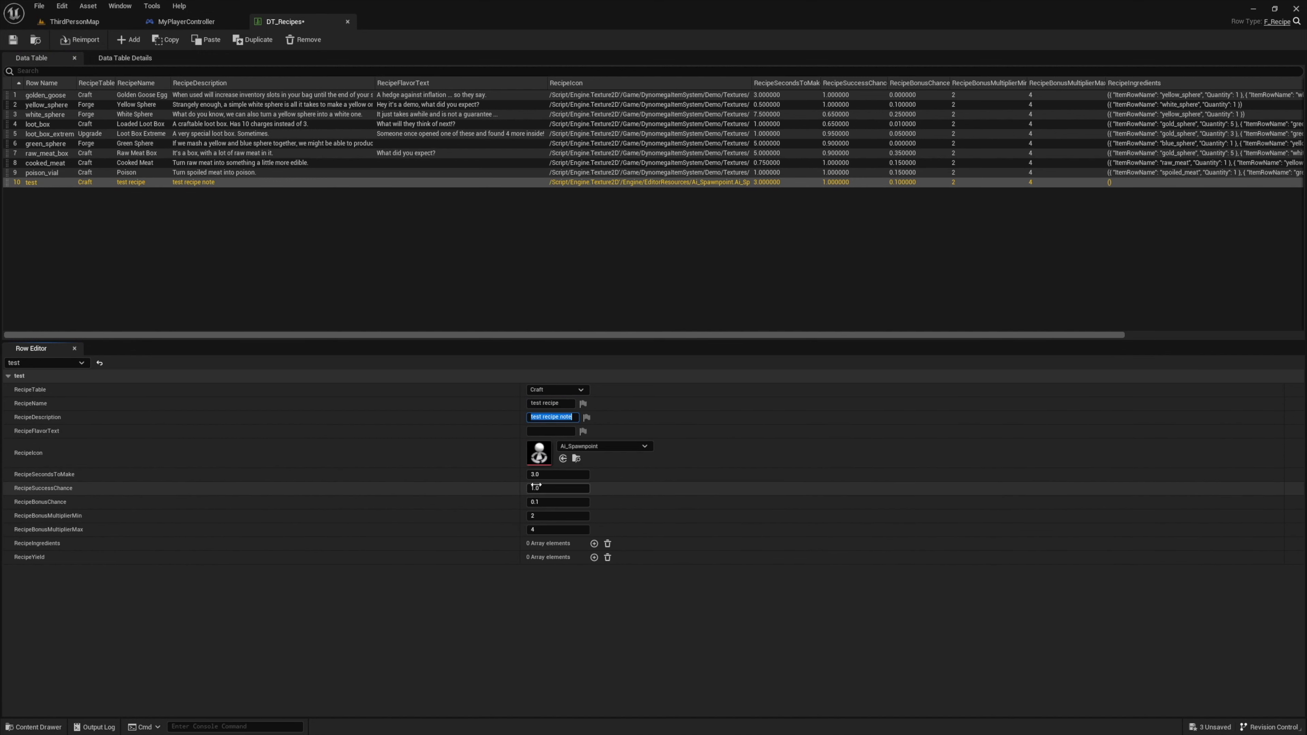
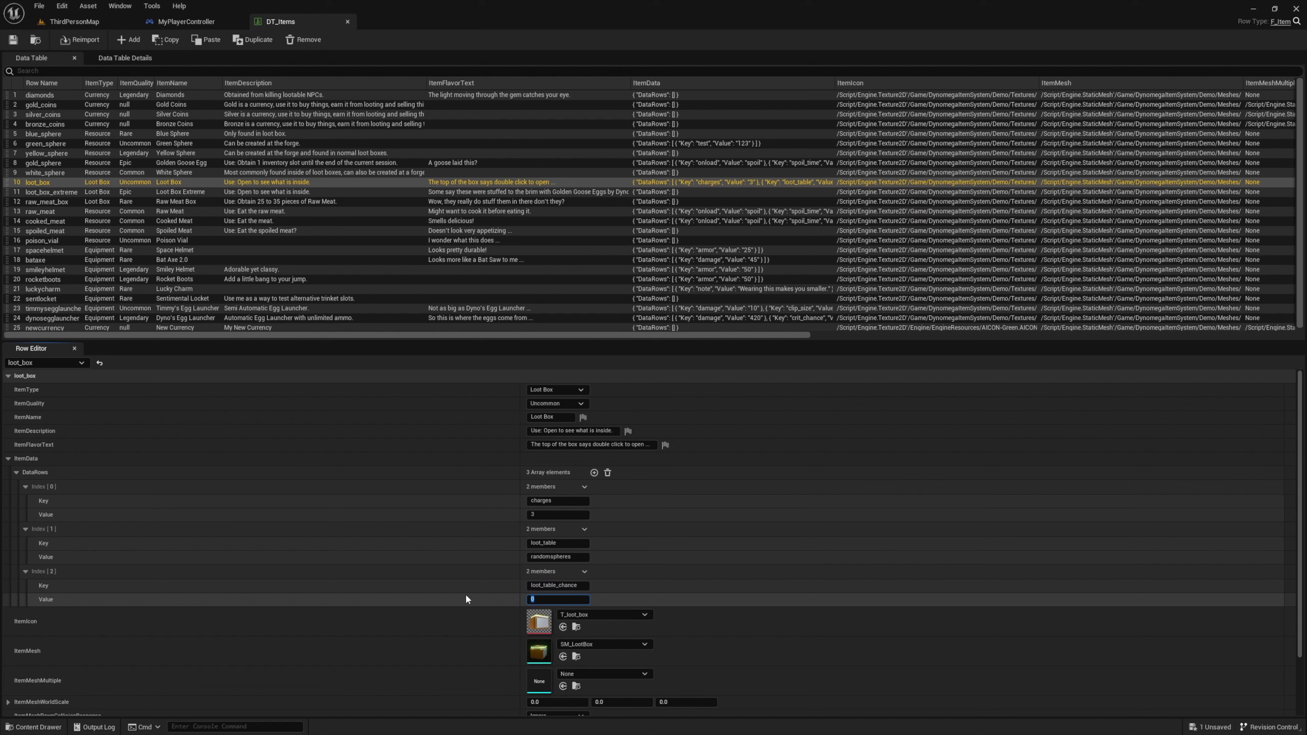
# - Play the level, pick up Dyno's Egg Launcher from the floor and inspect its tooltip in the inventory
pyautogui.press('Return')
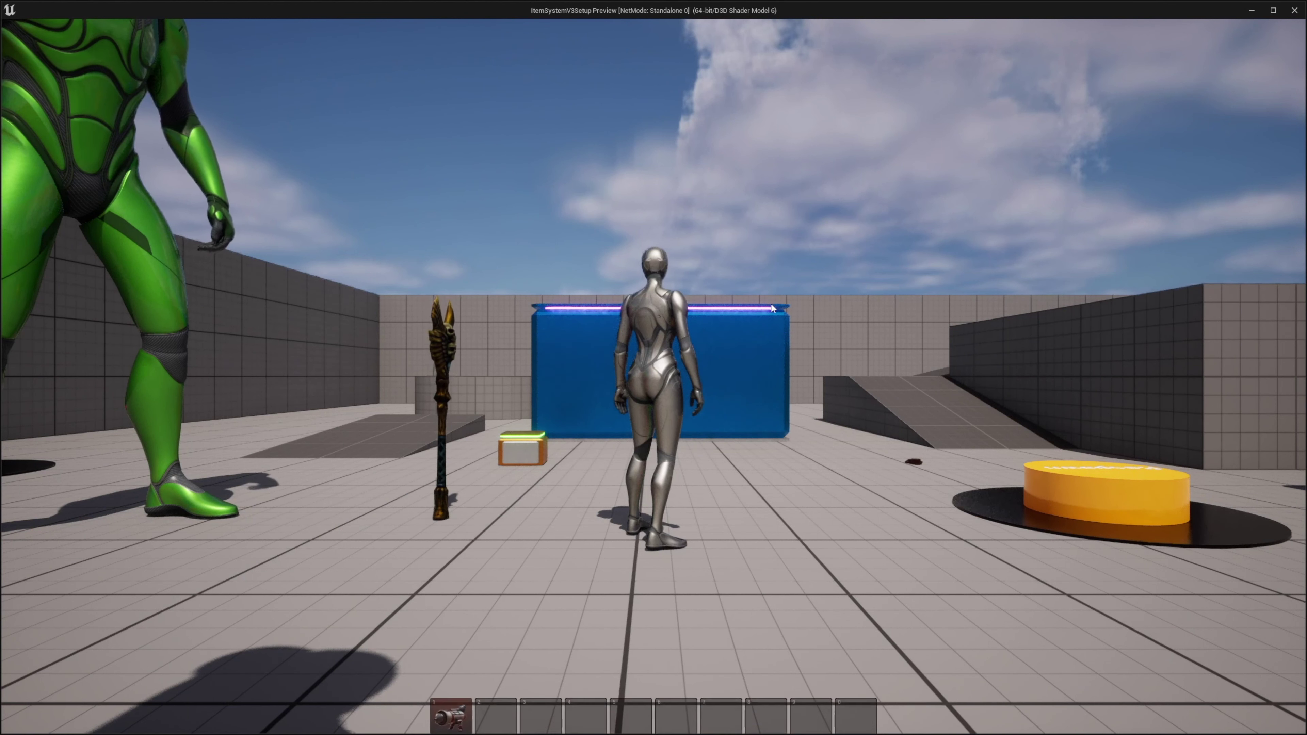
pyautogui.press('w')
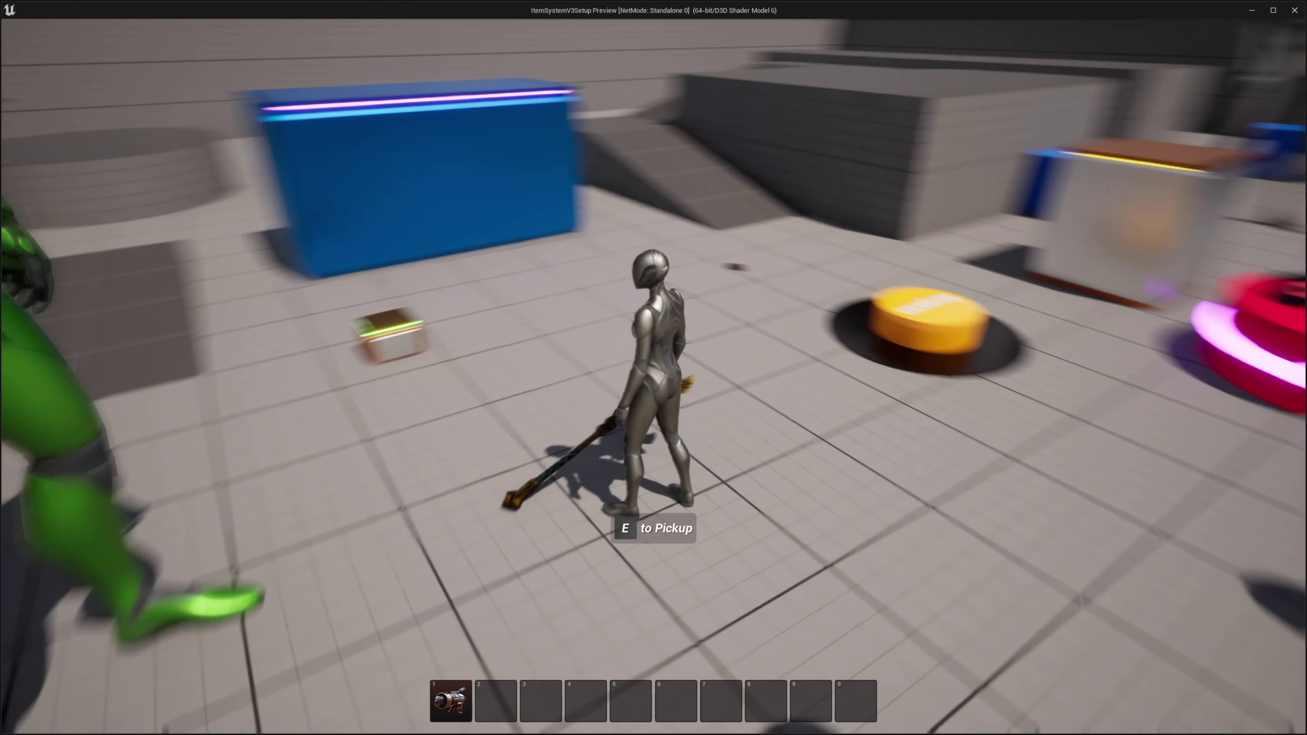
pyautogui.press('e')
pyautogui.press('i')
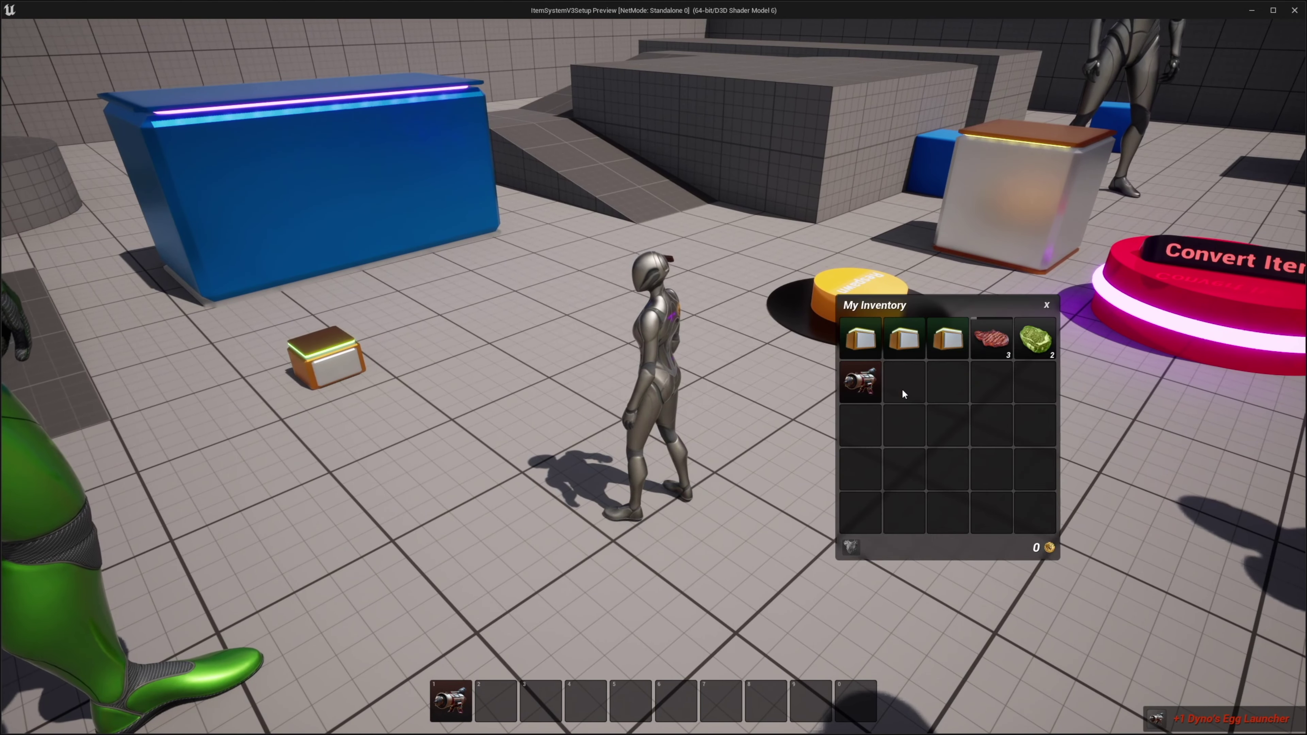
pyautogui.moveTo(871, 386)
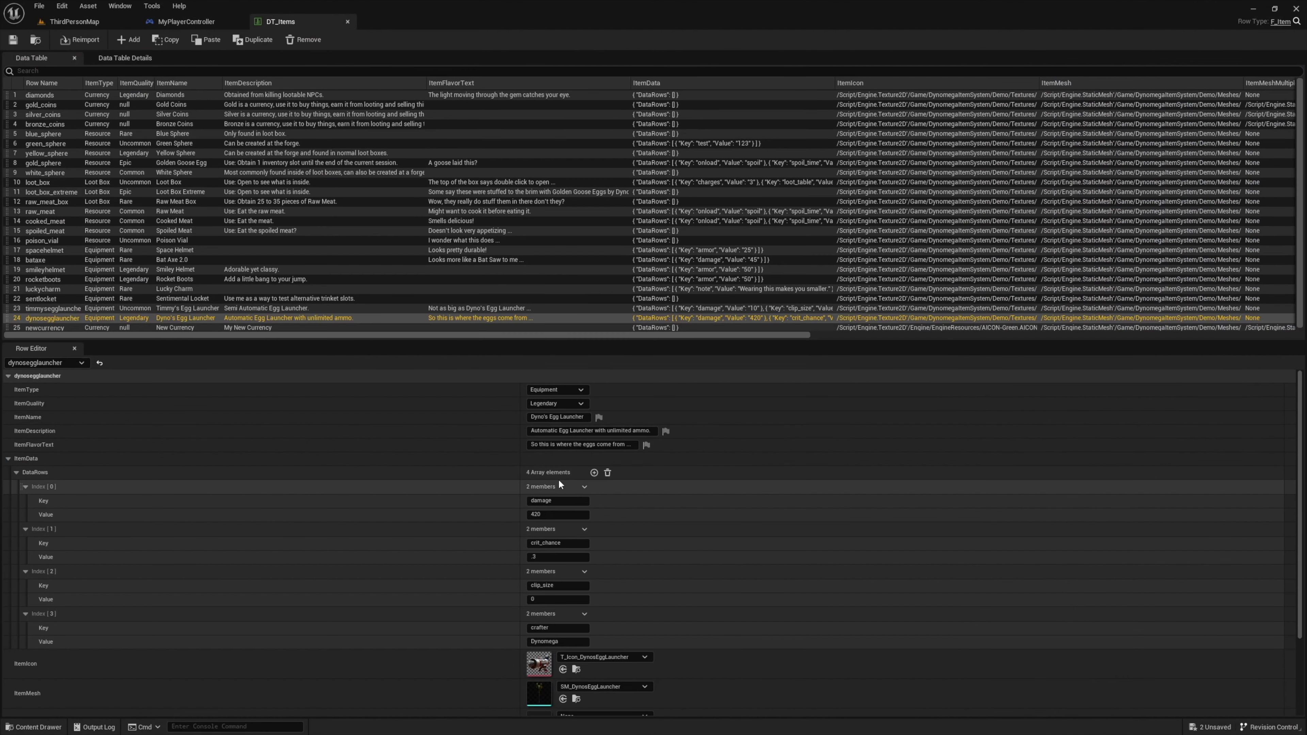
# - Open the DT_ItemTooltipPublicData data table and examine the format settings of the damage and crit_chance rows
pyautogui.click(91, 22)
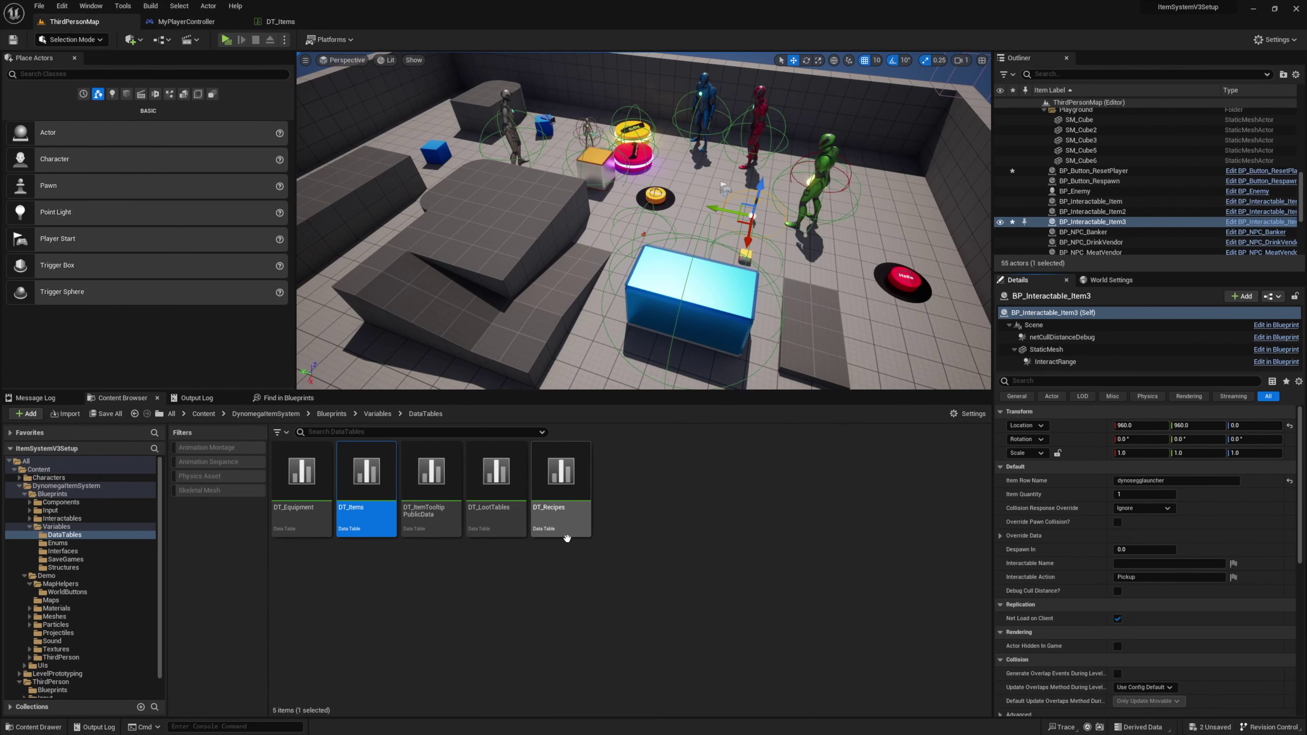
pyautogui.click(429, 523)
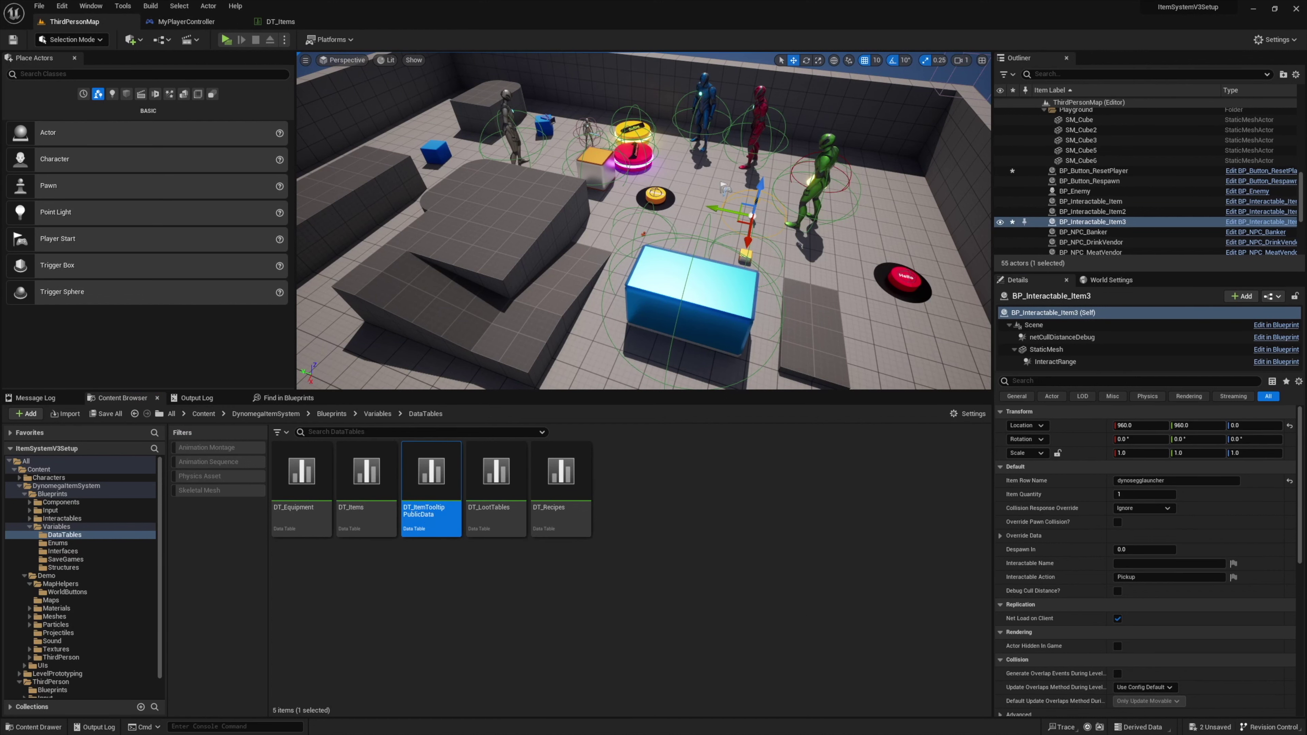
pyautogui.press('Return')
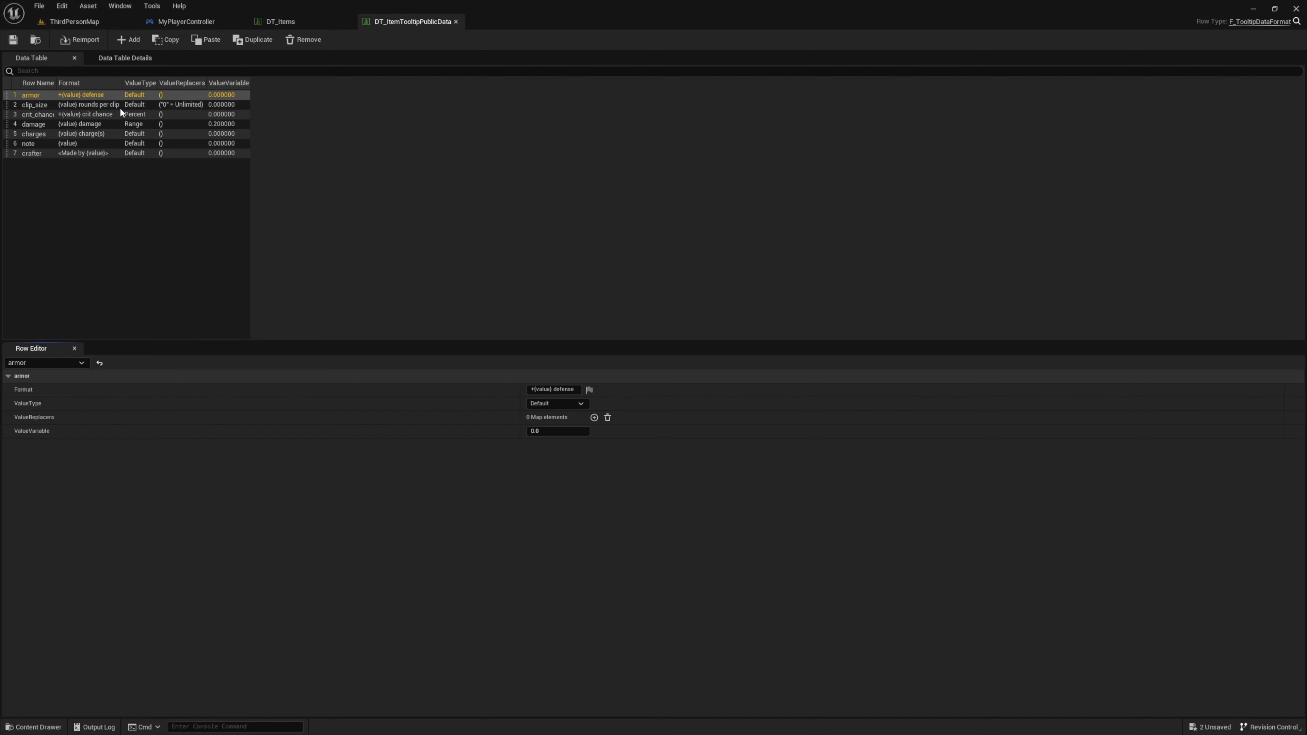
pyautogui.click(46, 126)
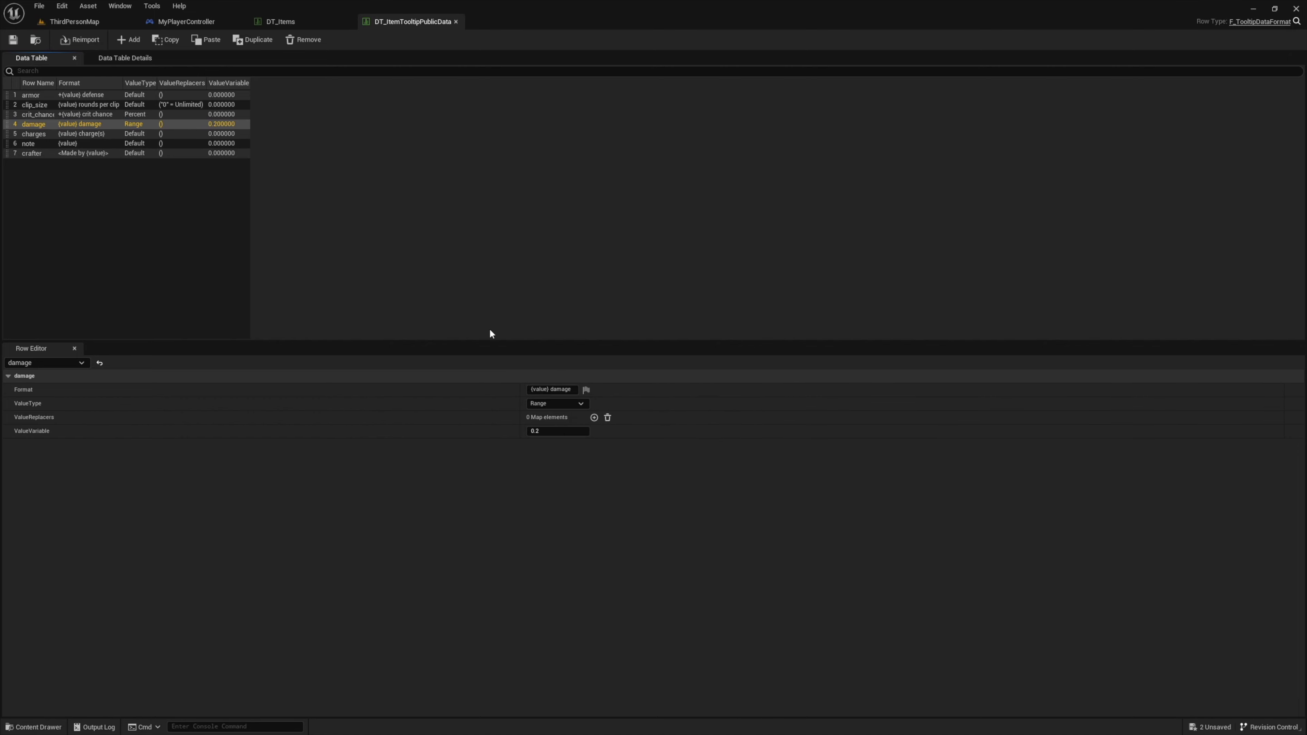
pyautogui.click(52, 114)
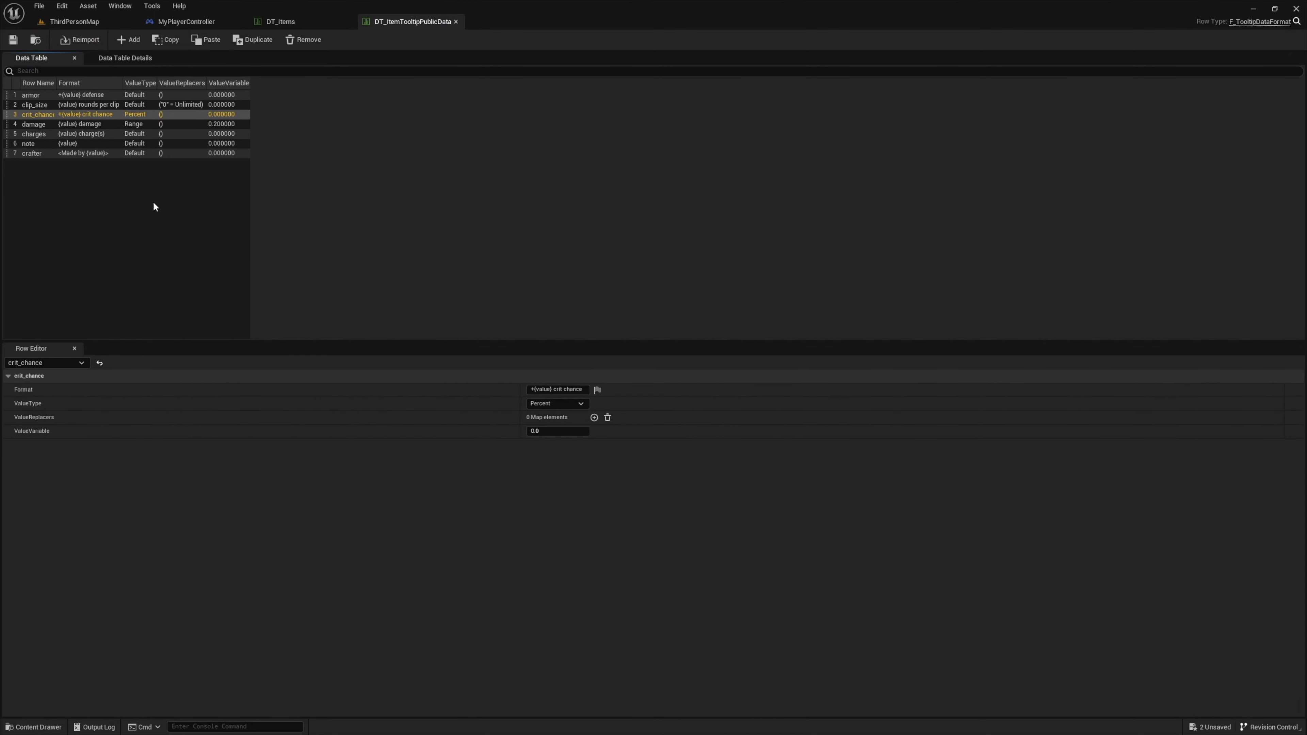
# - Set the damage row's ValueType to Default and play the level to check the egg launcher's tooltip in the inventory
pyautogui.click(49, 124)
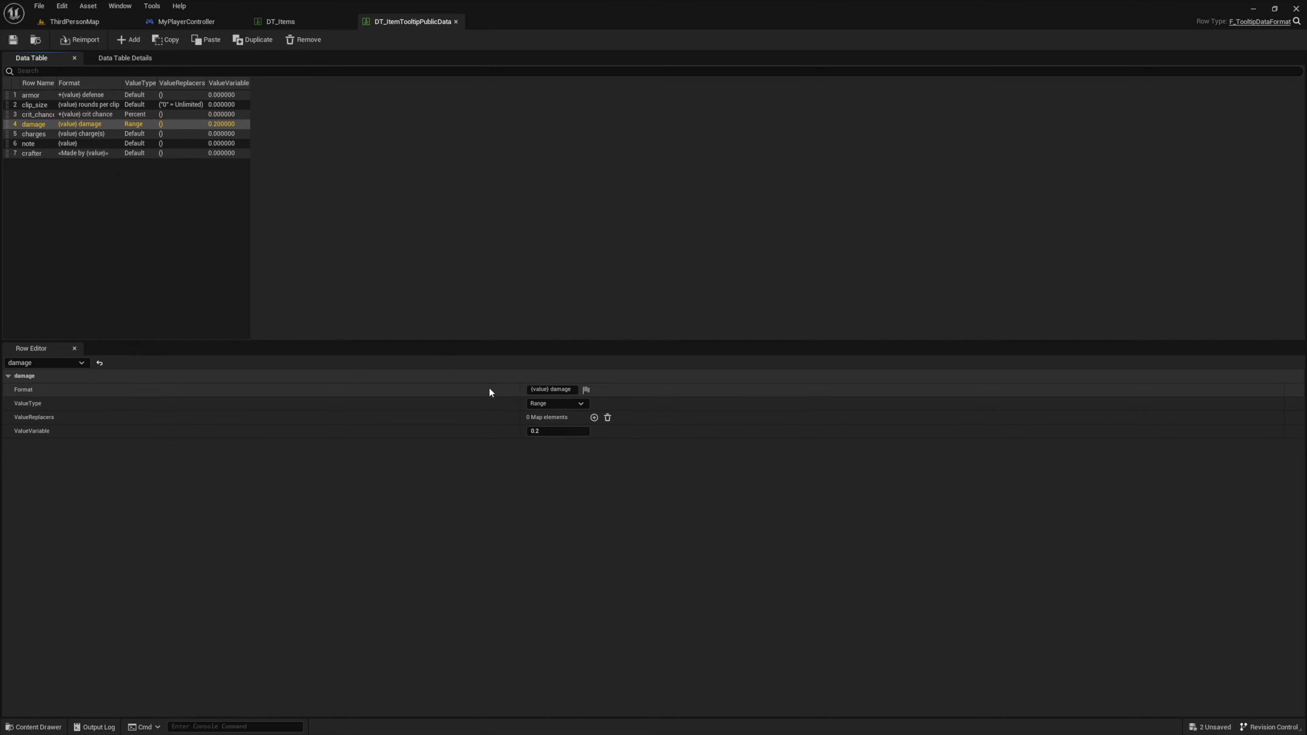
pyautogui.click(539, 403)
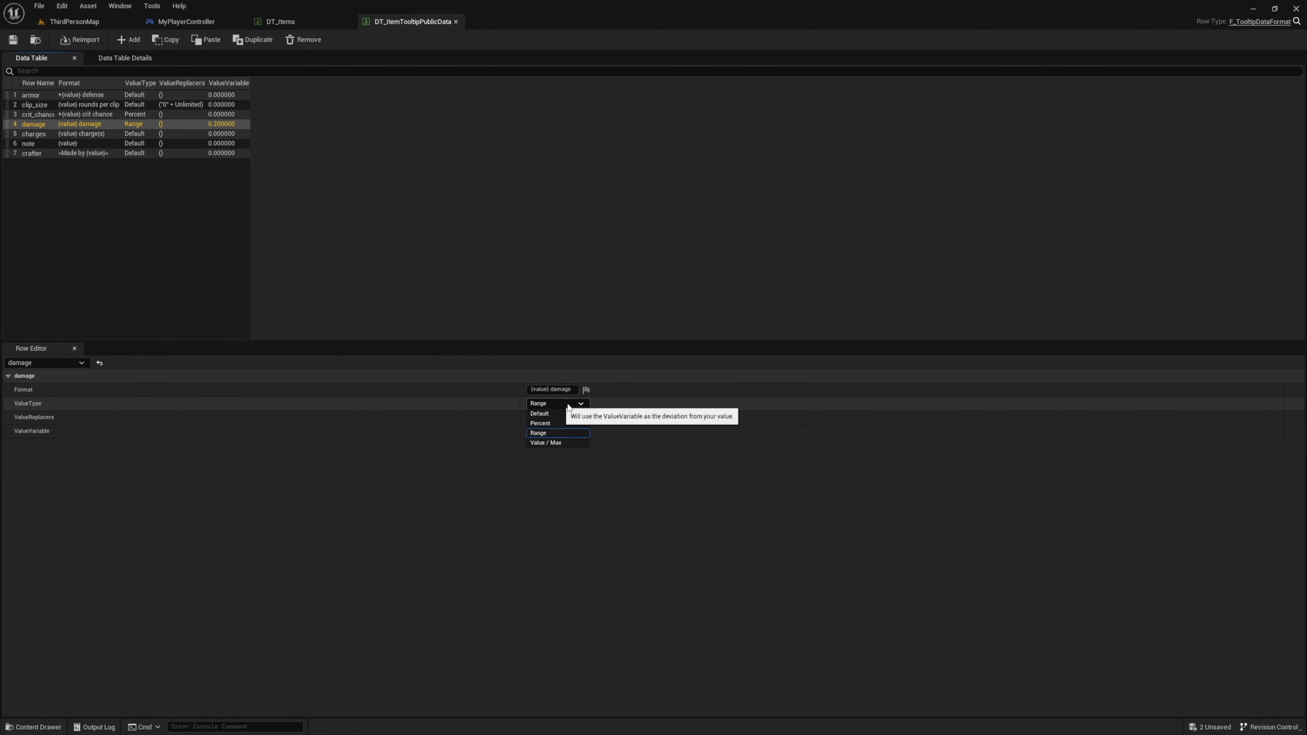
pyautogui.click(540, 414)
pyautogui.click(75, 21)
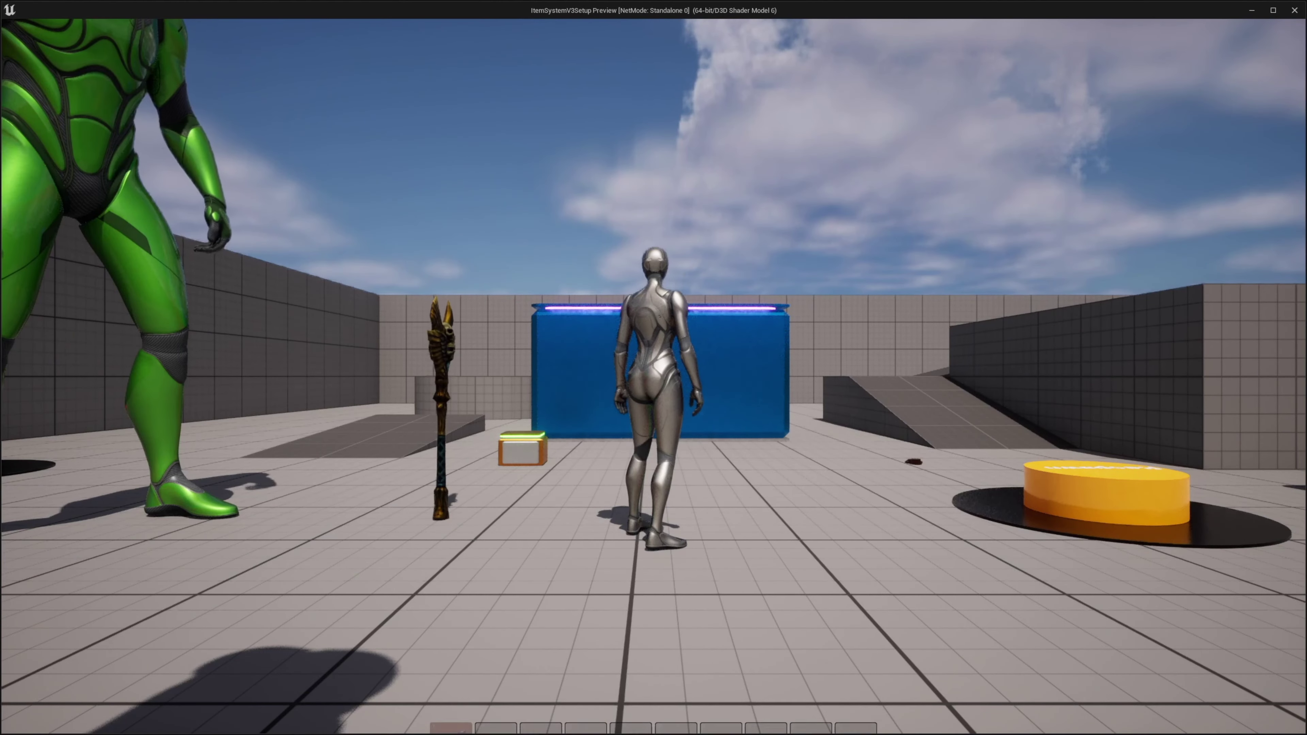
pyautogui.press('i')
pyautogui.moveTo(860, 365)
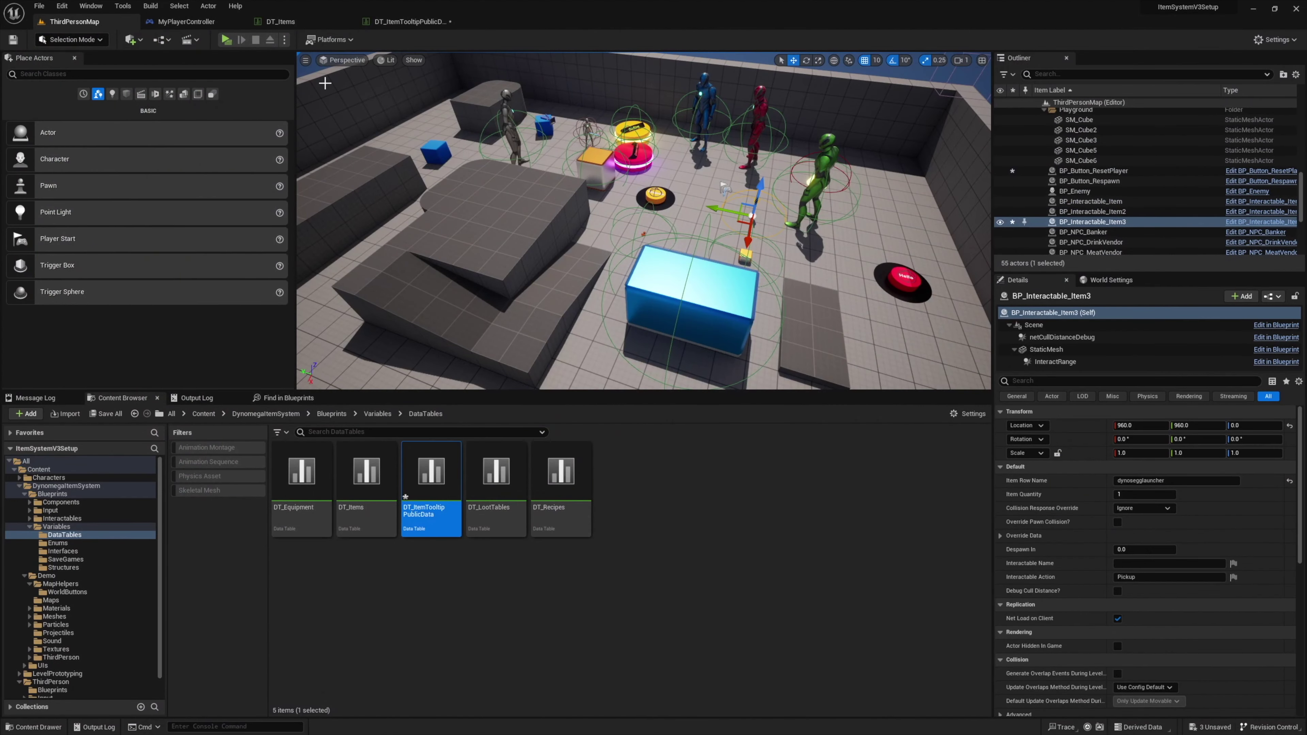
# - Set the damage row's ValueType to Range in the DT_ItemTooltipPublicData table
pyautogui.click(409, 21)
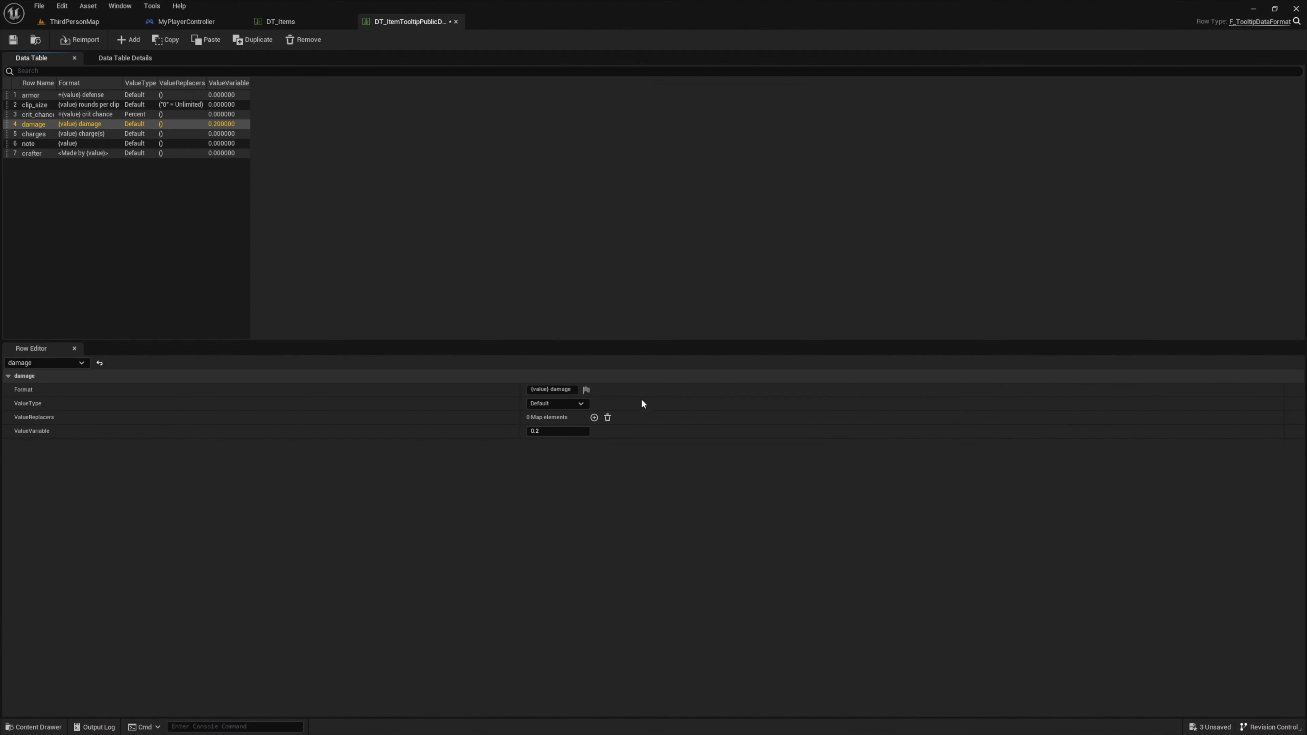
pyautogui.click(557, 403)
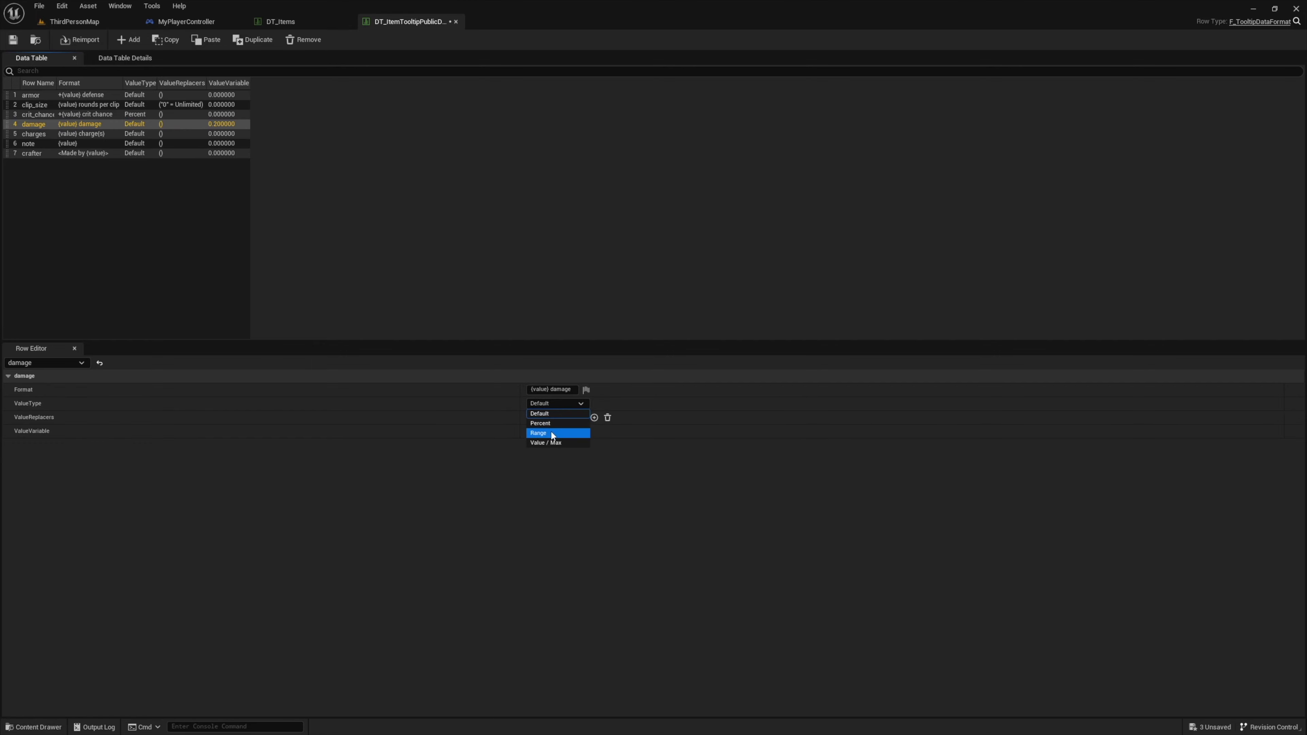
pyautogui.click(553, 434)
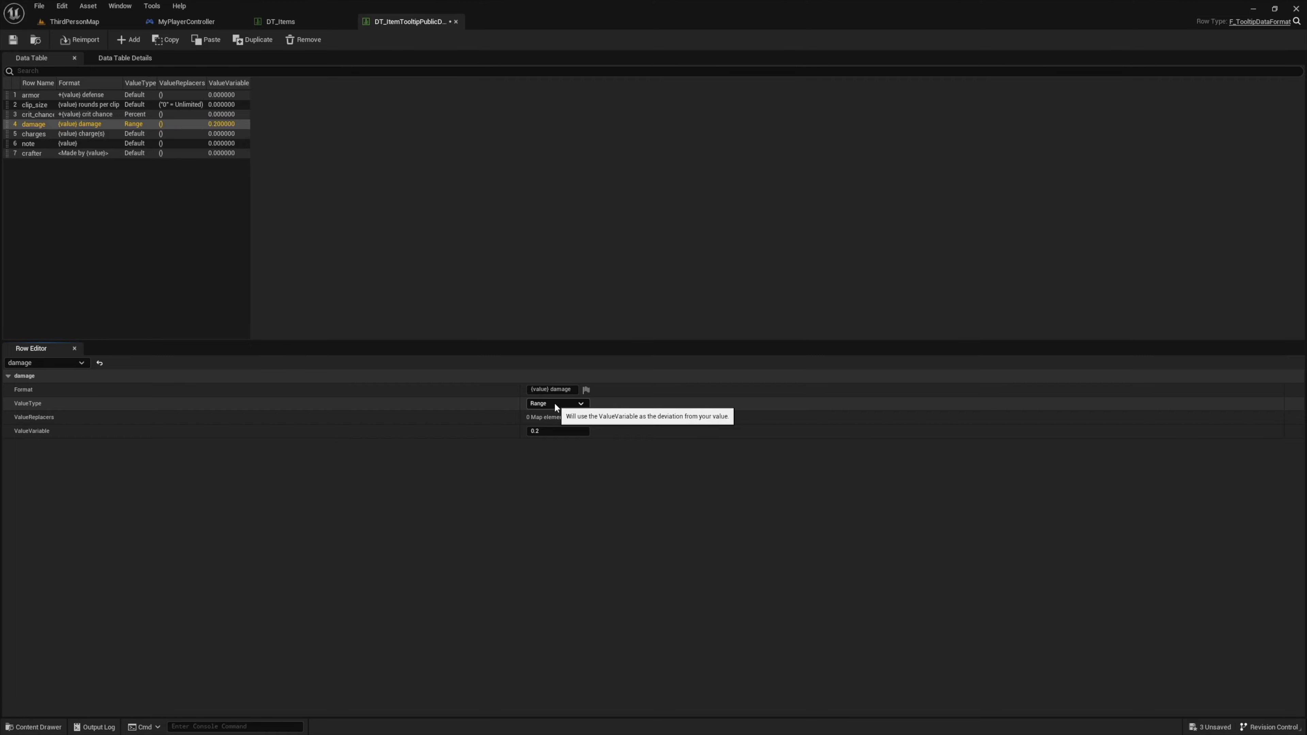
# - Examine the ItemData key and value pairs of the dynosegglauncher and loot_box rows in the DT_Items table
pyautogui.click(81, 26)
pyautogui.click(281, 21)
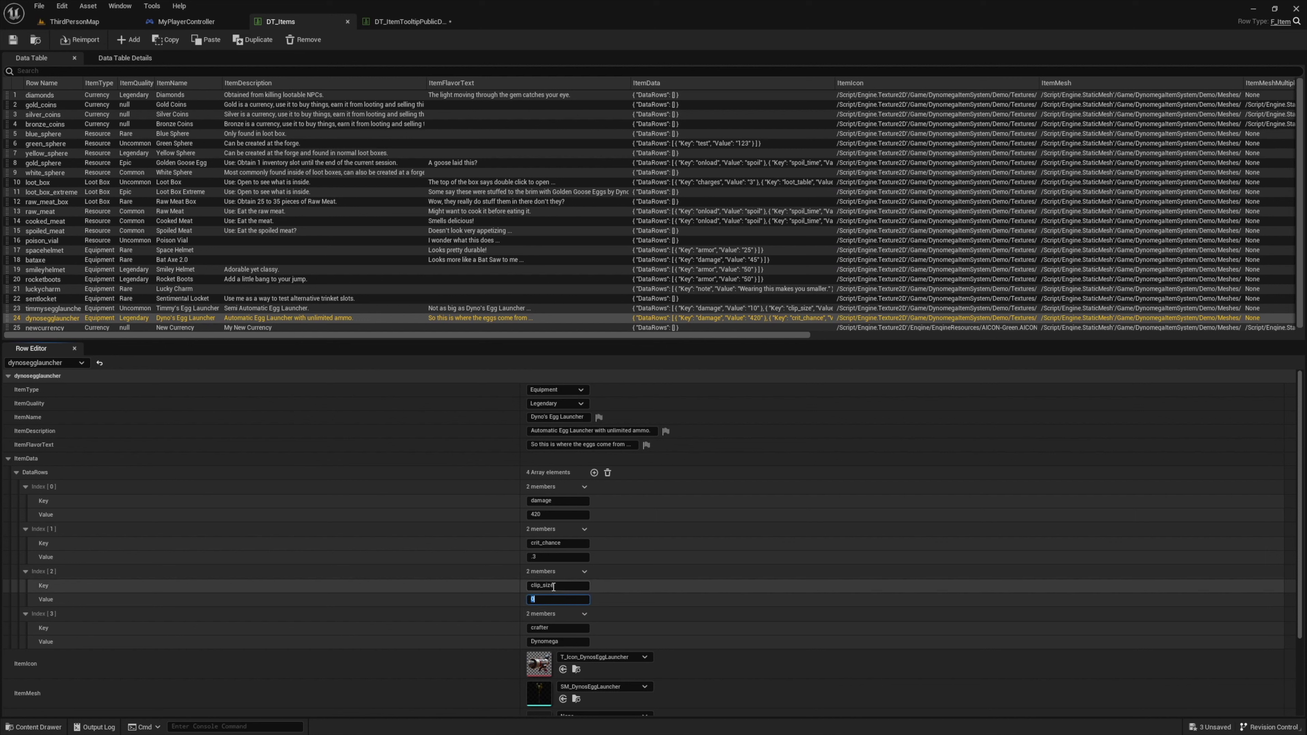
pyautogui.click(553, 585)
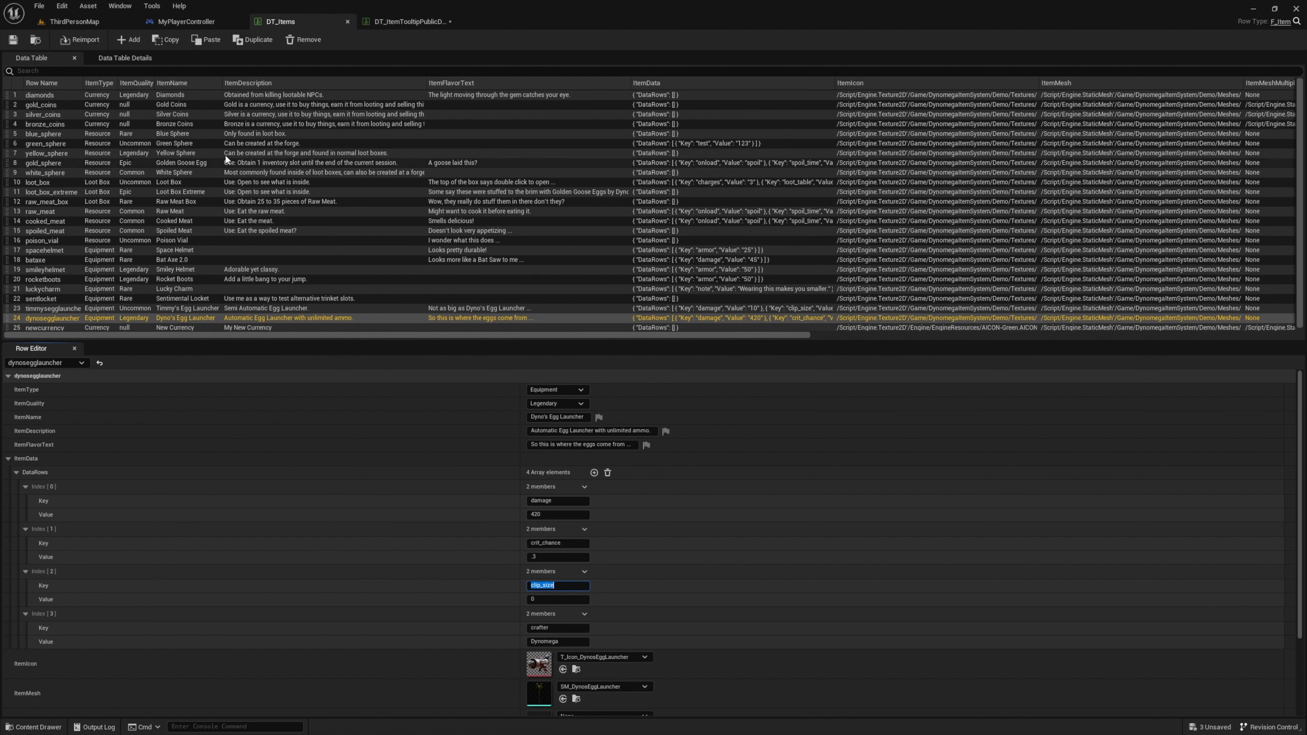
pyautogui.click(206, 182)
pyautogui.click(25, 528)
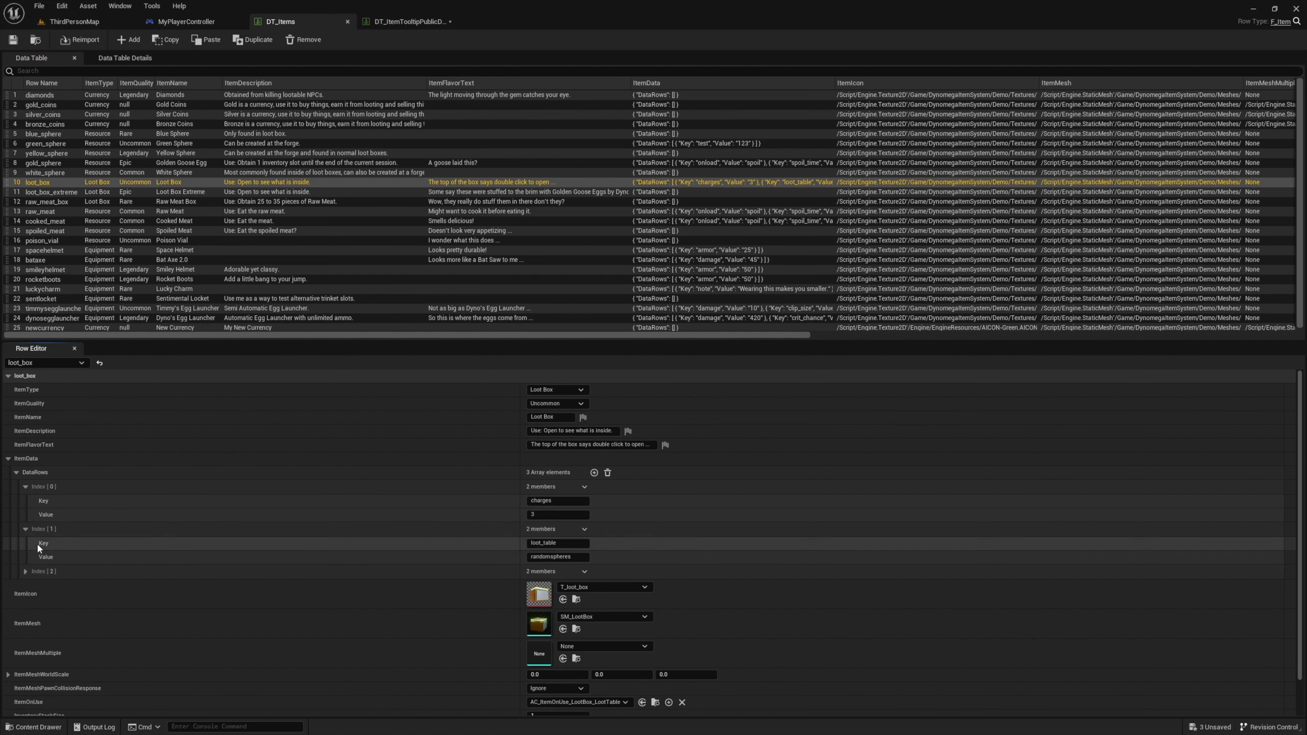
pyautogui.click(24, 571)
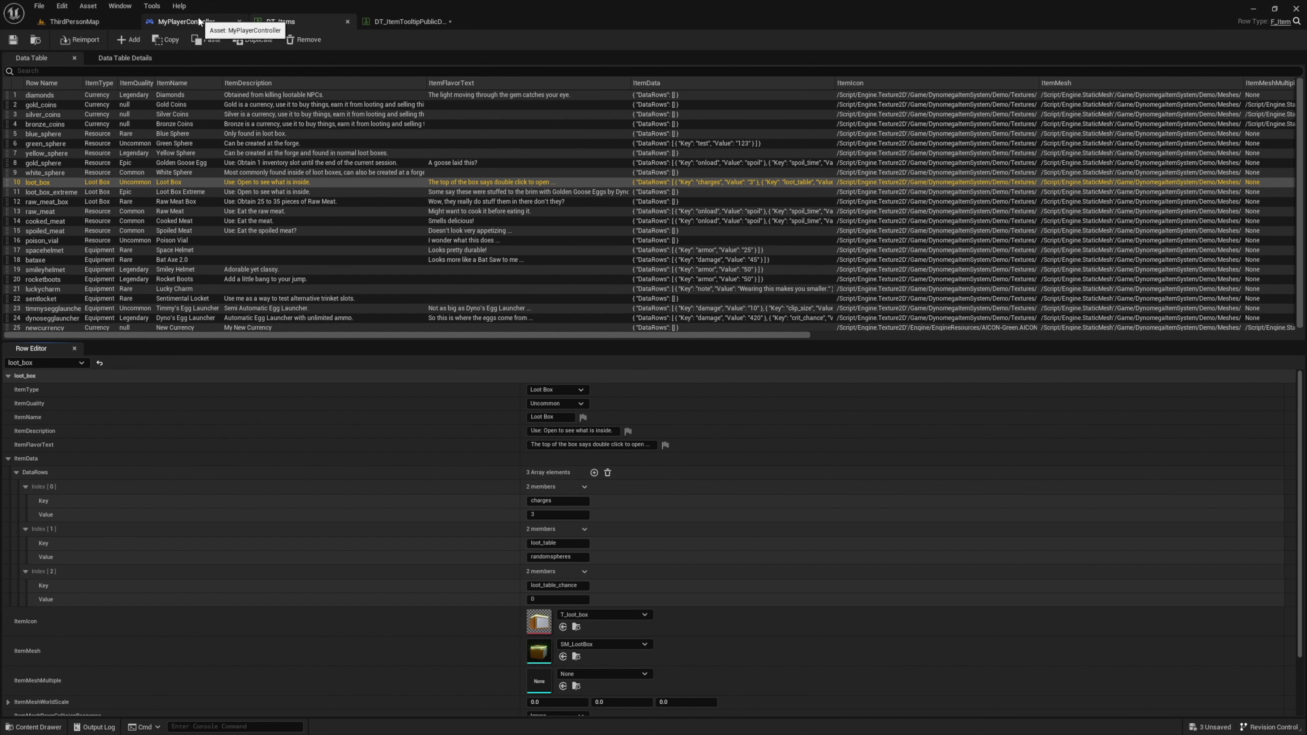
pyautogui.click(96, 22)
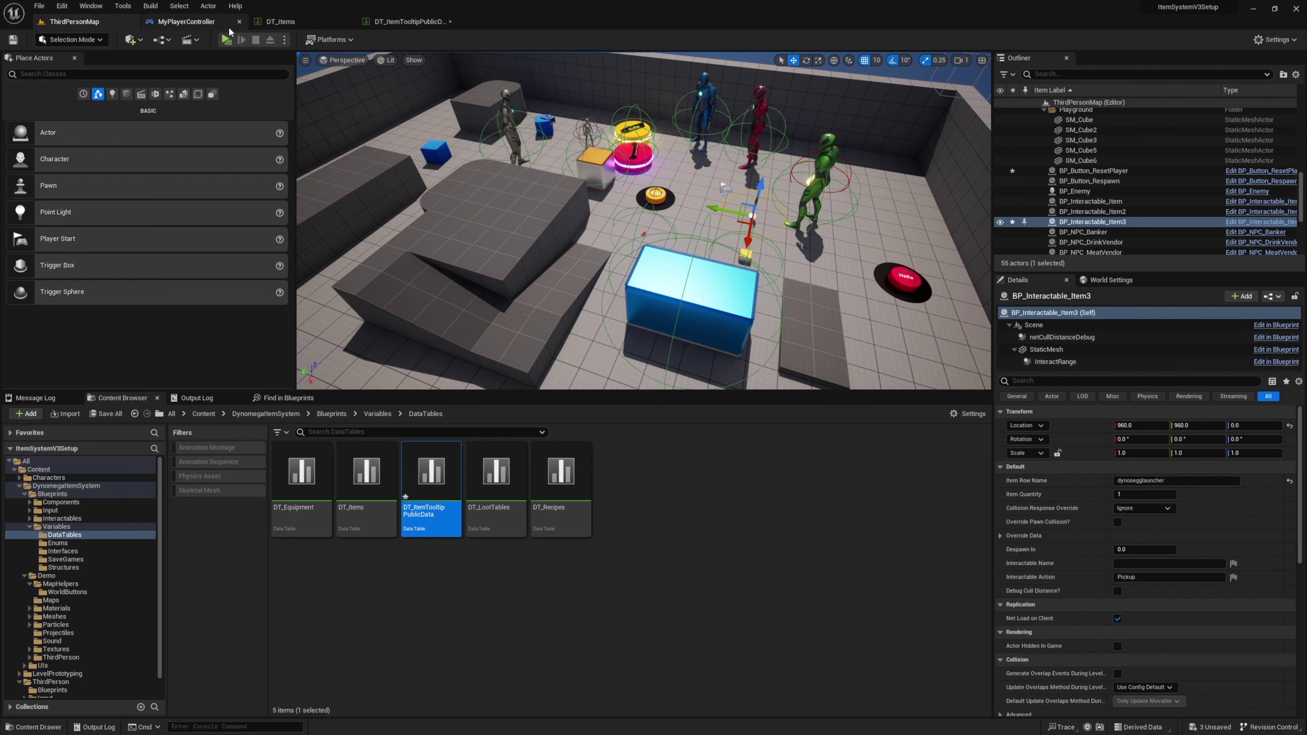
pyautogui.click(297, 22)
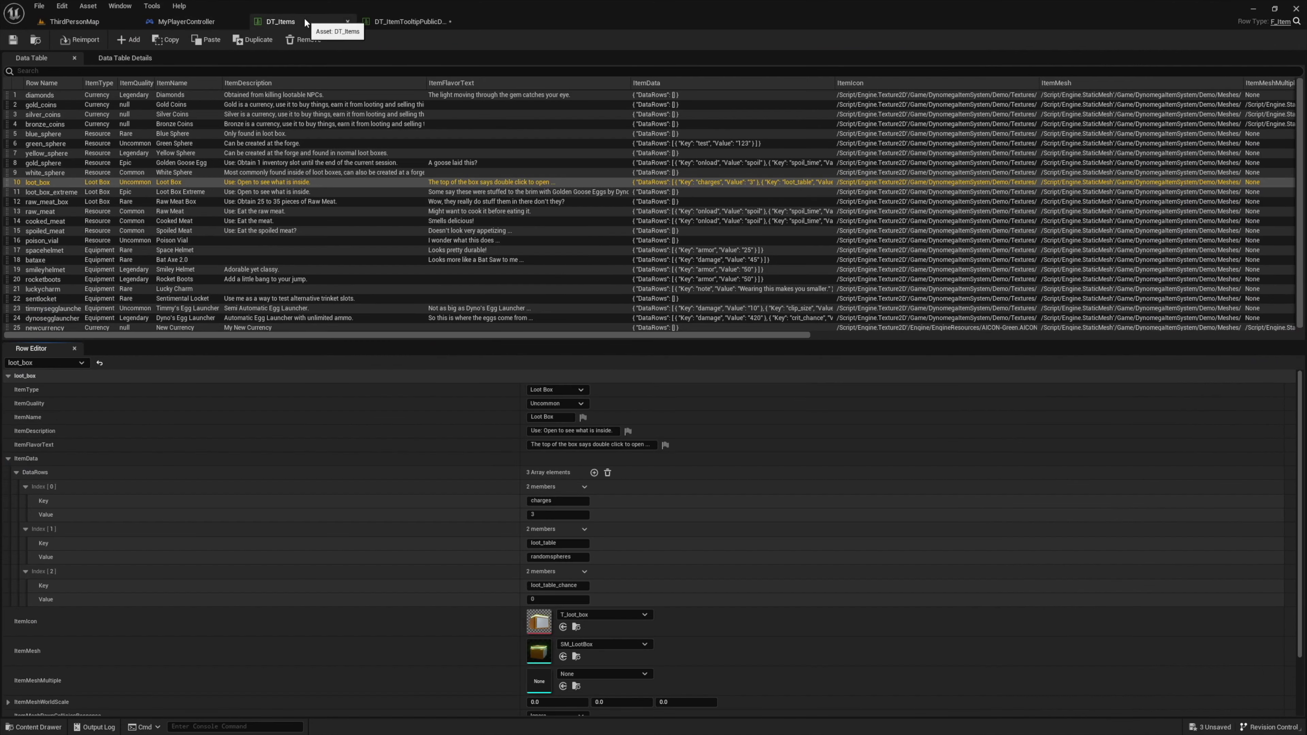
pyautogui.click(60, 319)
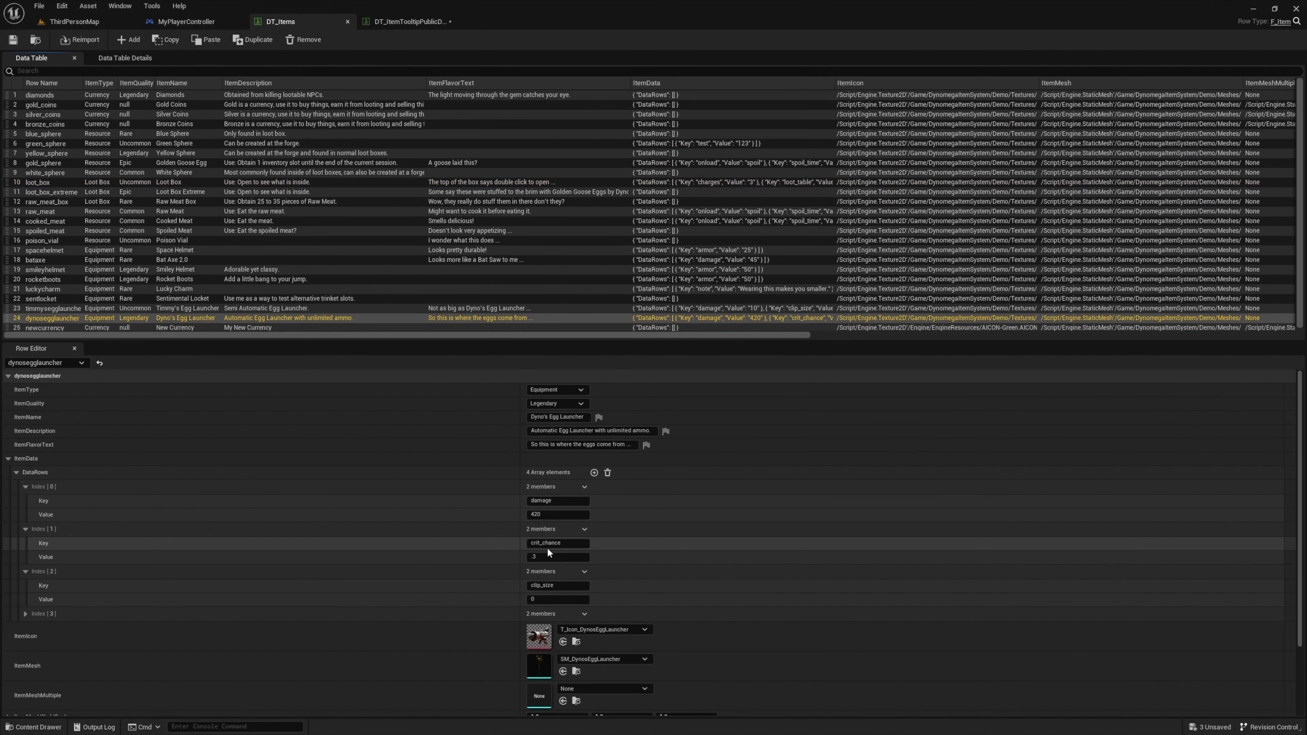
# - Move BP_Interactable_Item3 to Y 1110 in the level and add an override data row with key damage and value 840
pyautogui.click(96, 22)
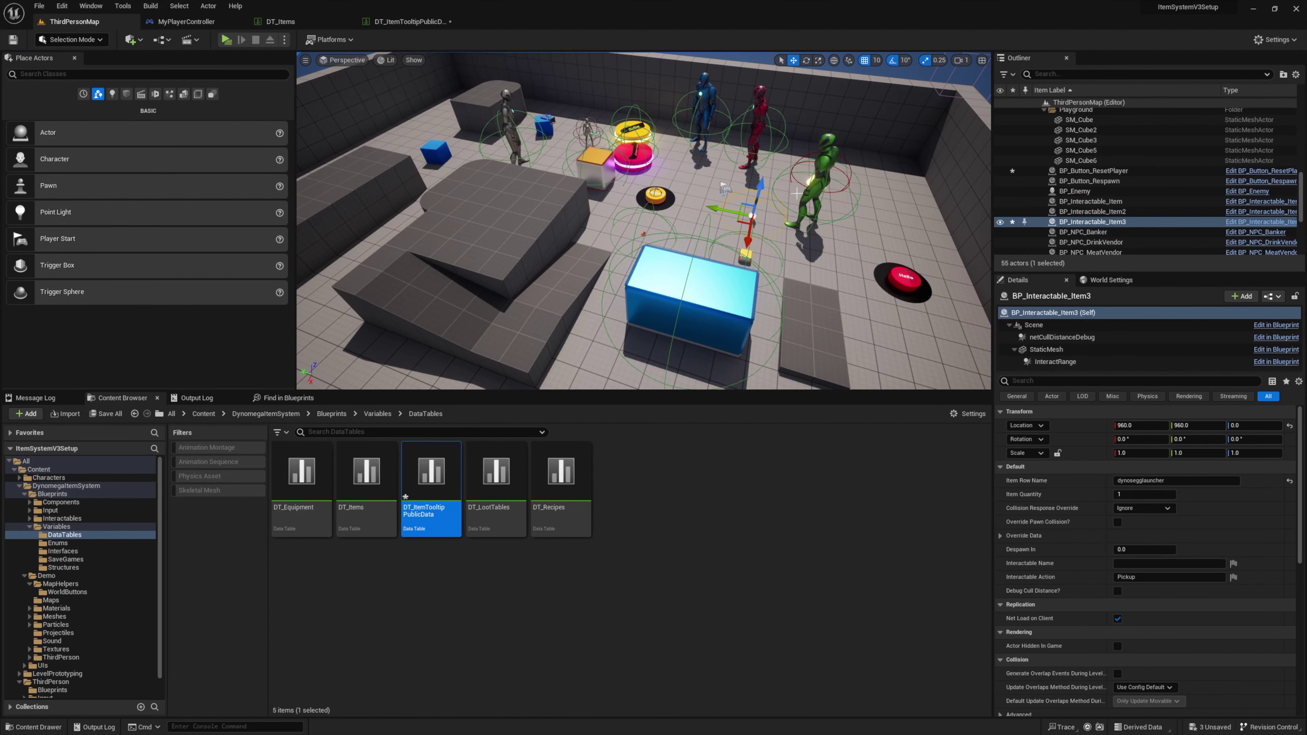
pyautogui.moveTo(725, 209); pyautogui.dragTo(695, 205)
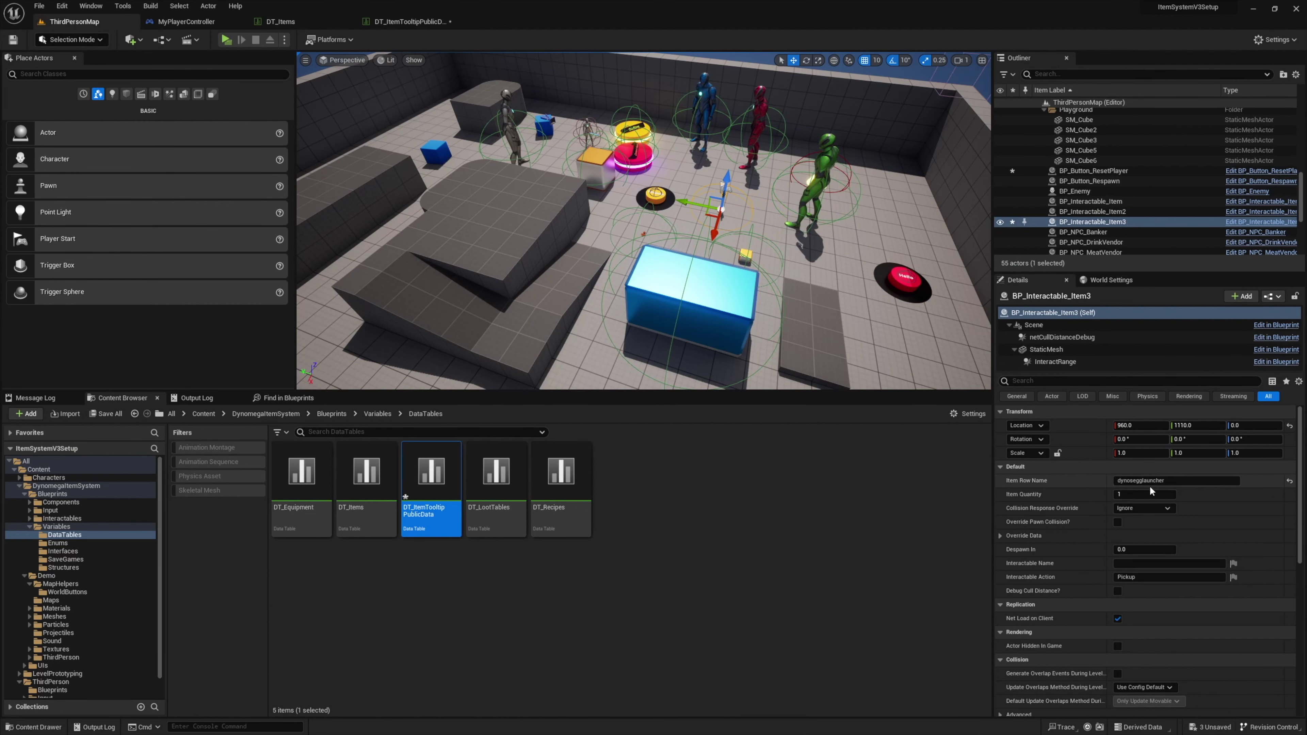
pyautogui.click(998, 535)
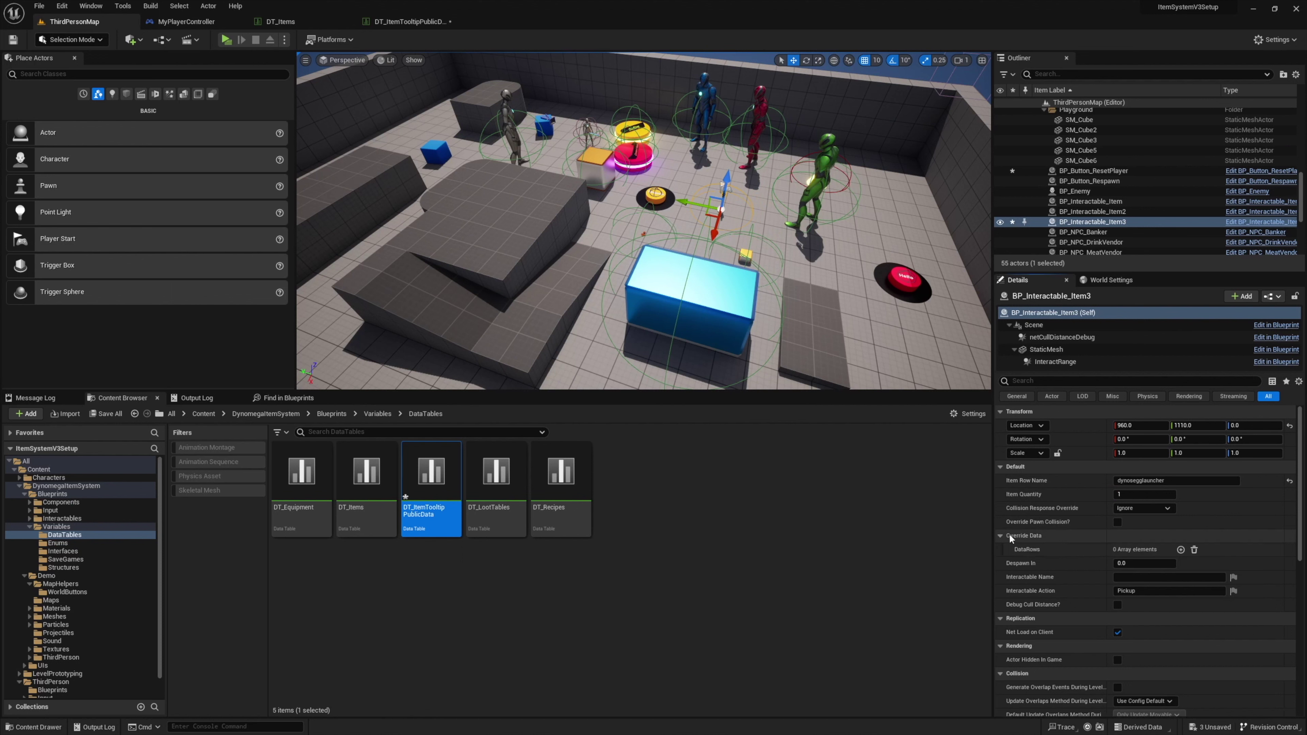
pyautogui.click(1184, 549)
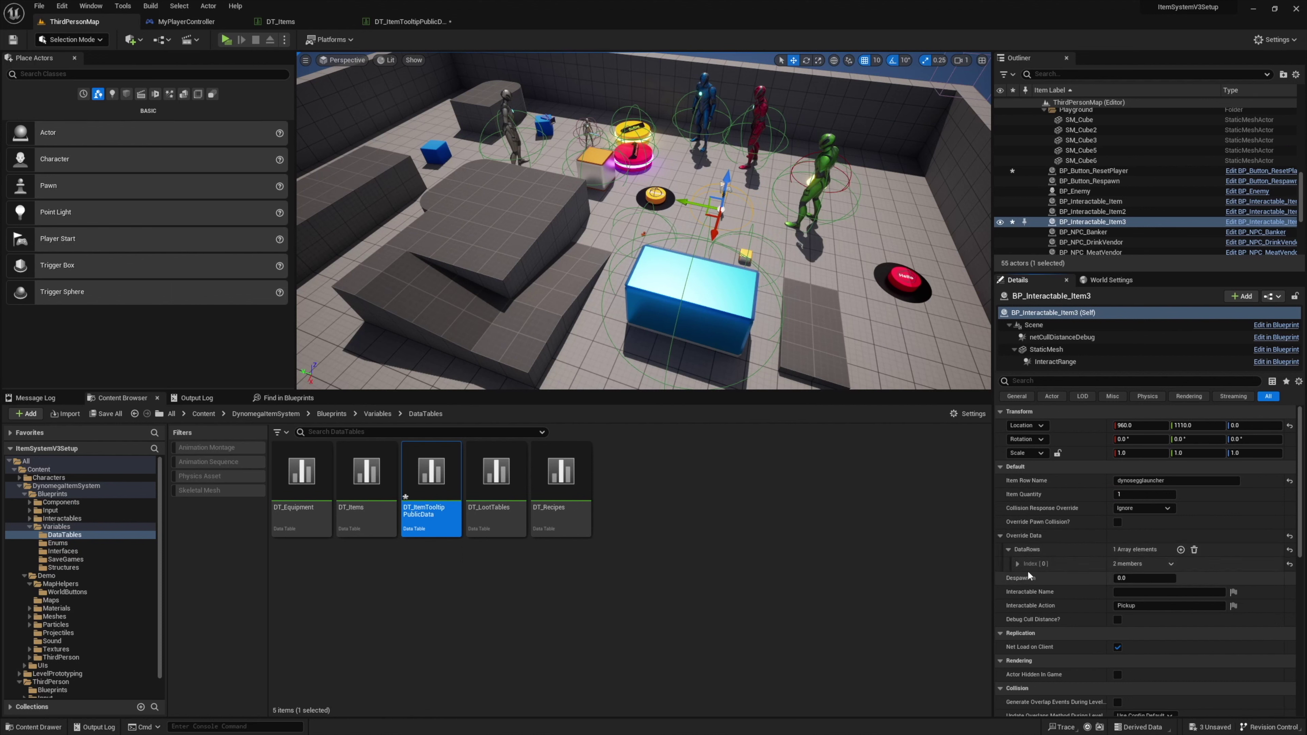
pyautogui.click(1019, 565)
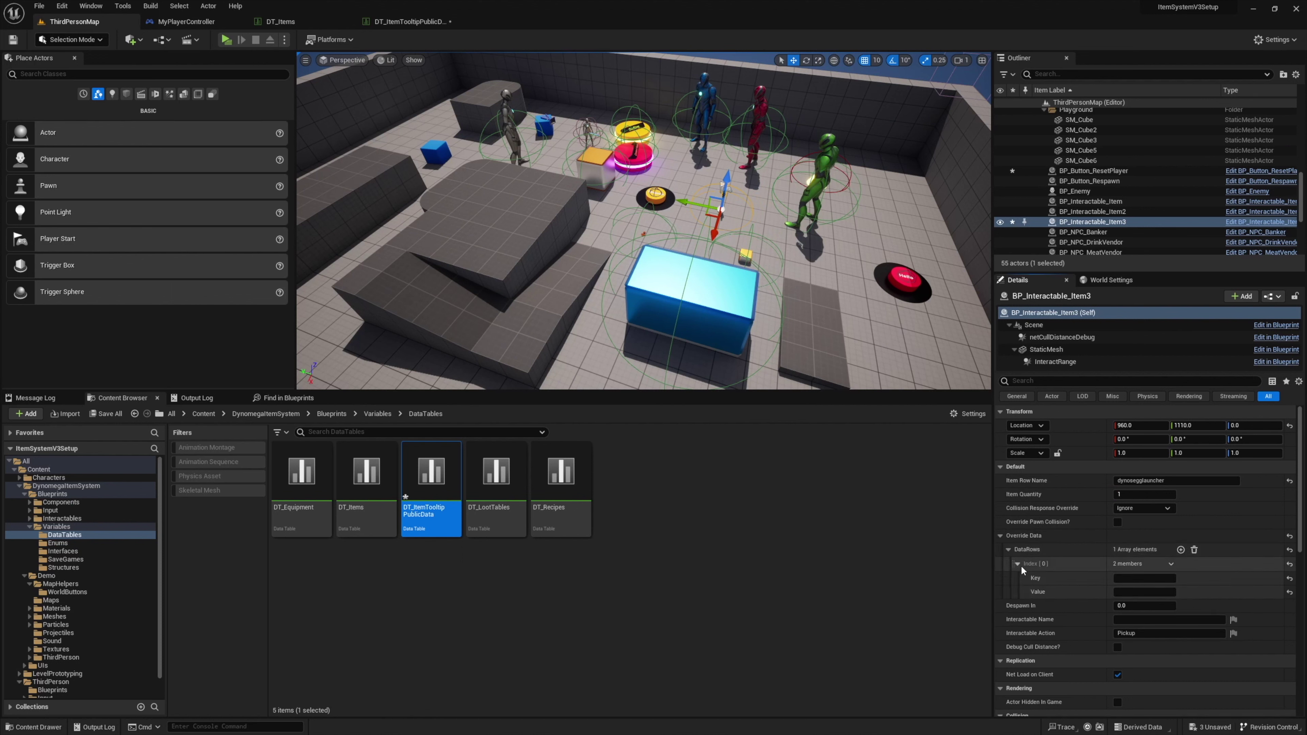
pyautogui.click(1143, 578)
pyautogui.write('damage')
pyautogui.click(1150, 591)
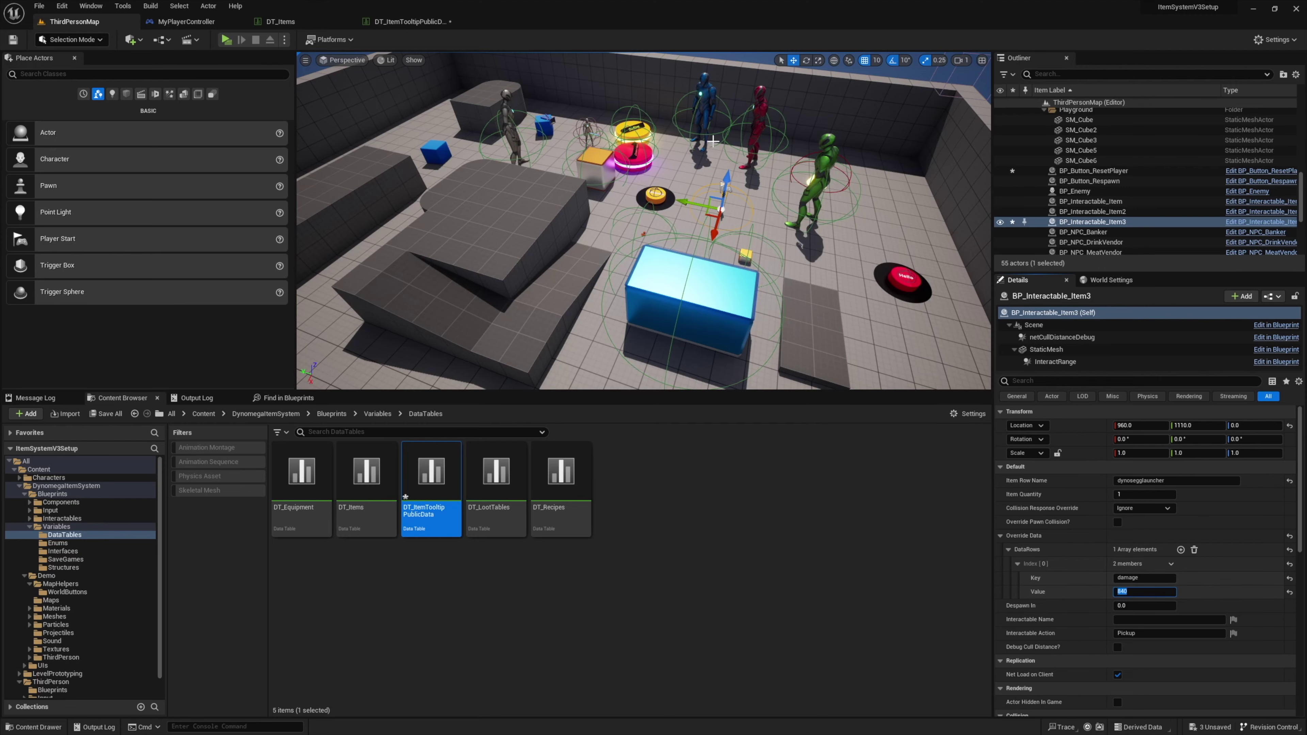
# - Play the level, pick up the placed egg launcher, inspect its tooltip, and drop it and pick it up again
pyautogui.click(226, 40)
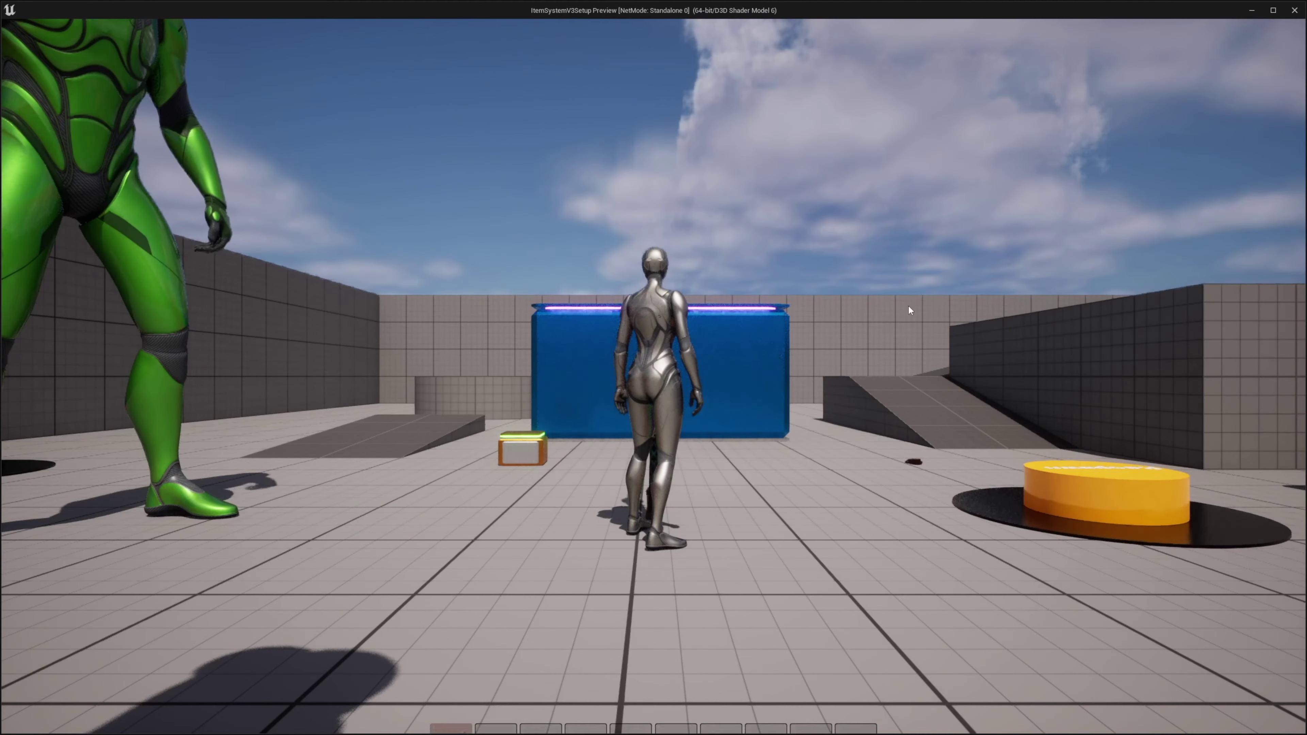
pyautogui.press('w')
pyautogui.press('e')
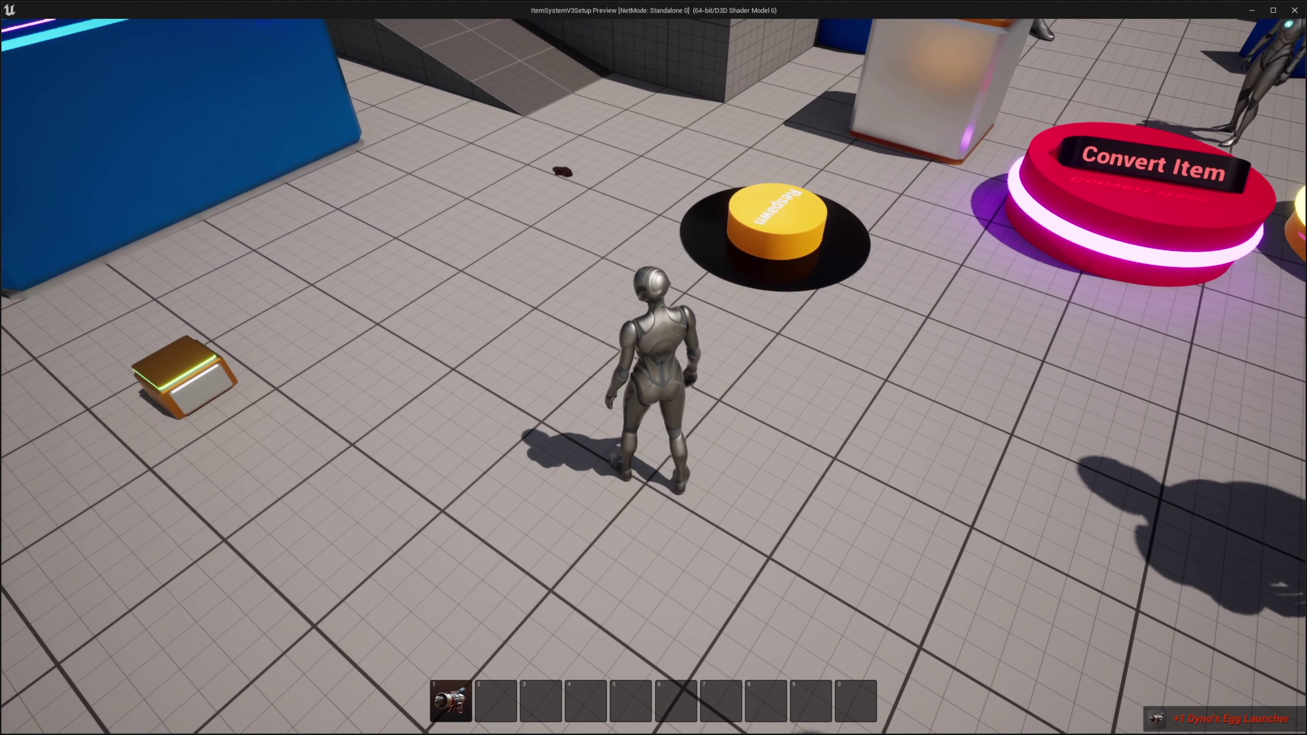
pyautogui.press('i')
pyautogui.moveTo(902, 392)
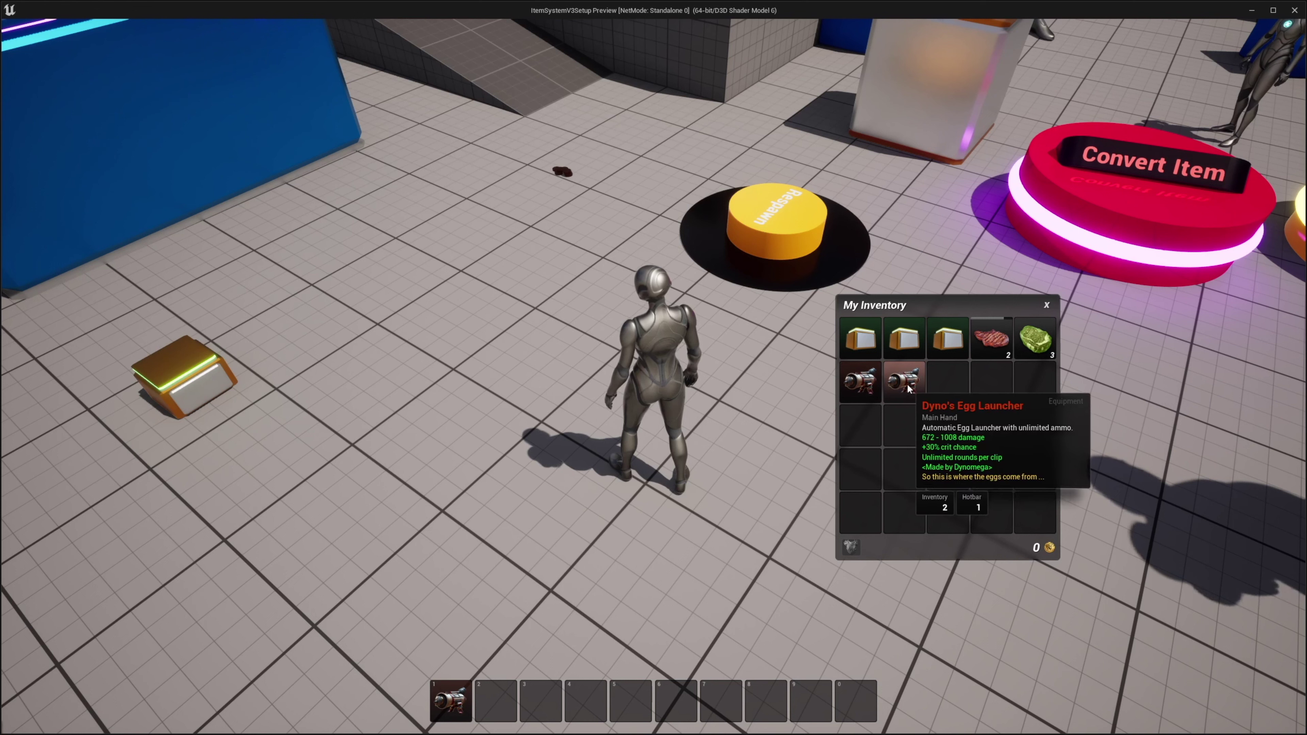
pyautogui.moveTo(907, 388); pyautogui.dragTo(715, 381)
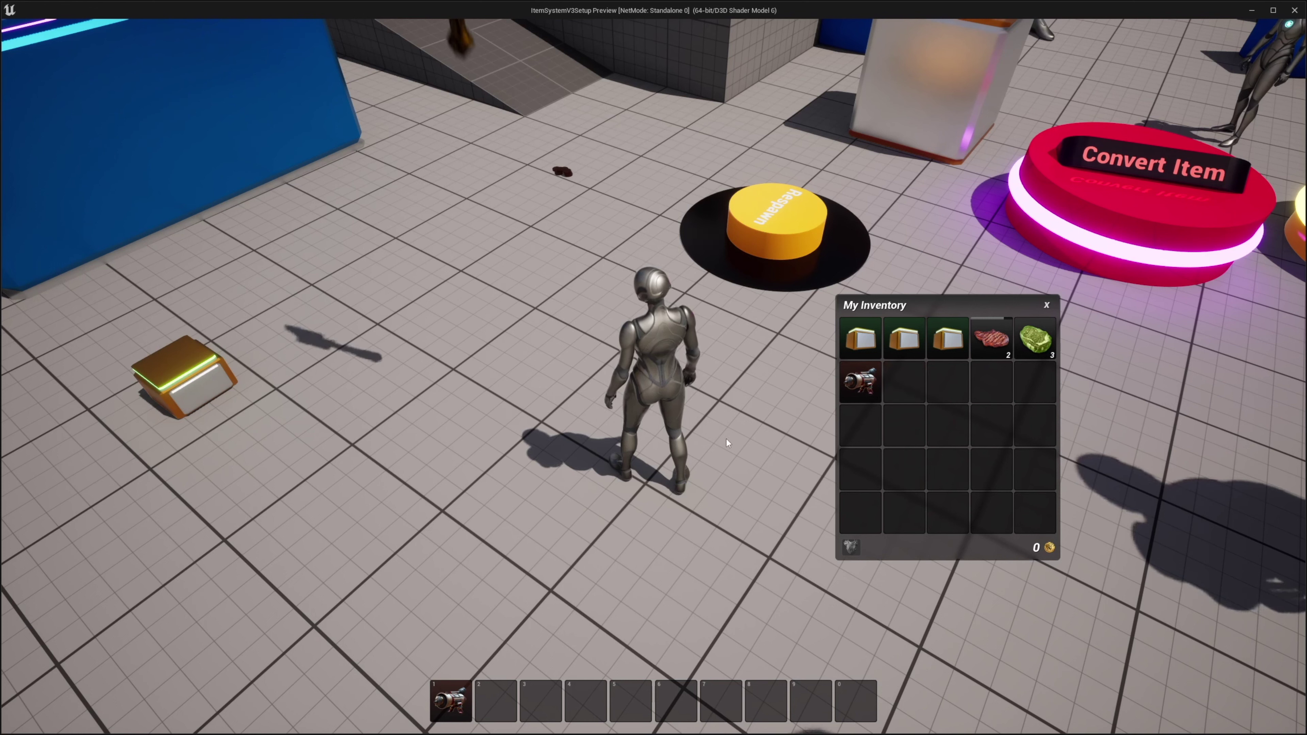
pyautogui.press('e')
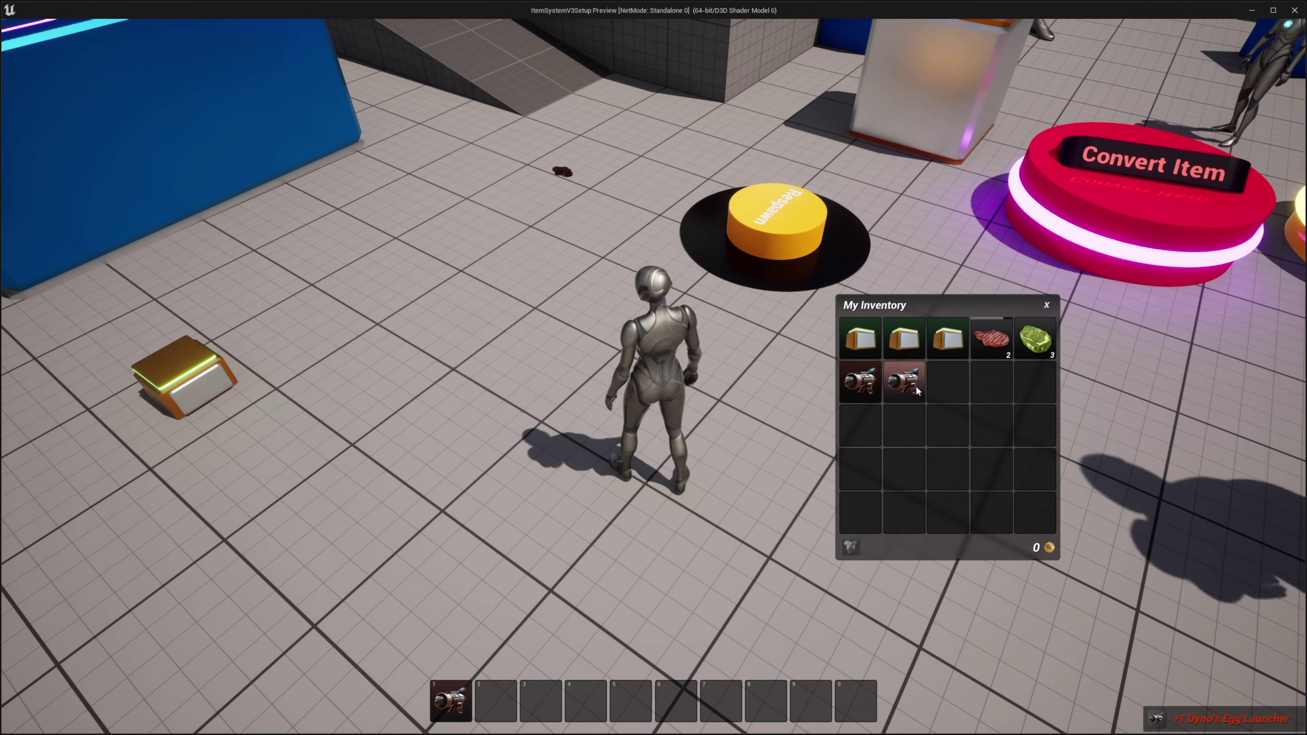
pyautogui.moveTo(881, 392)
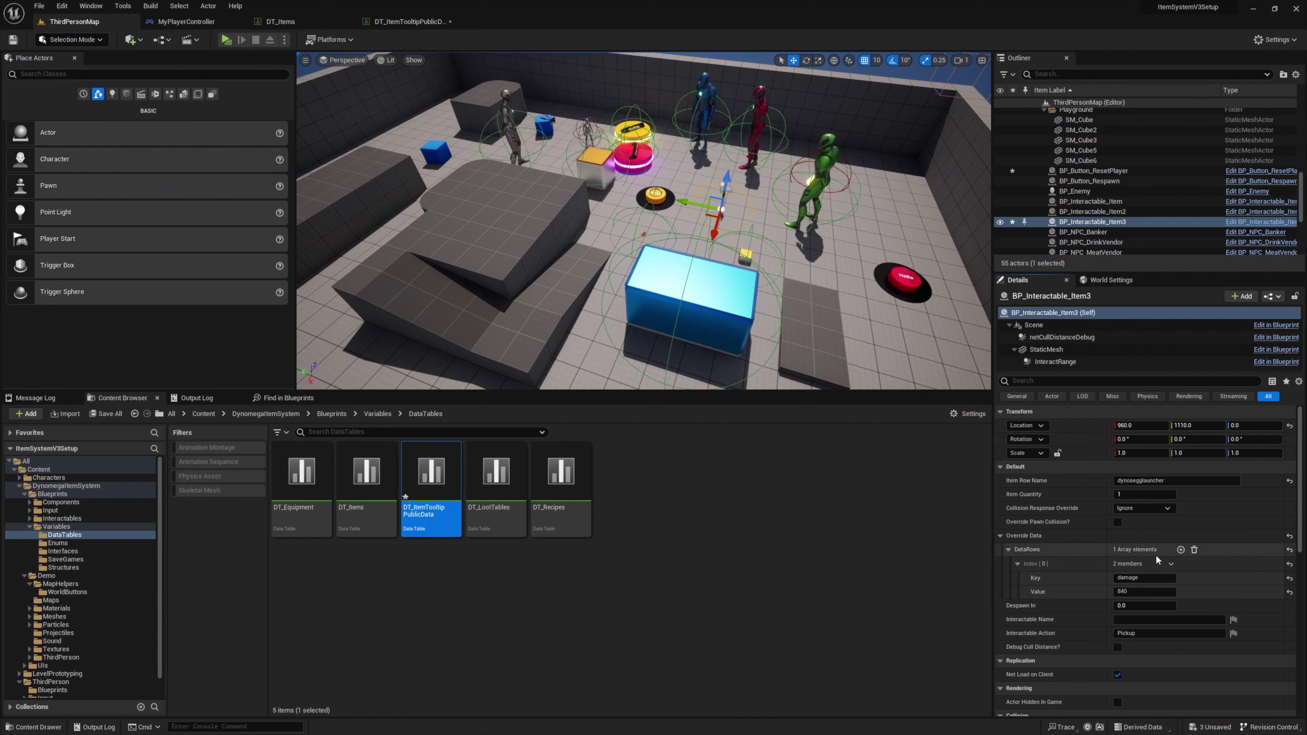
# - Add a second override data row giving the placed egg launcher a clip_size of 12, and check its tooltip in play mode
pyautogui.click(1180, 549)
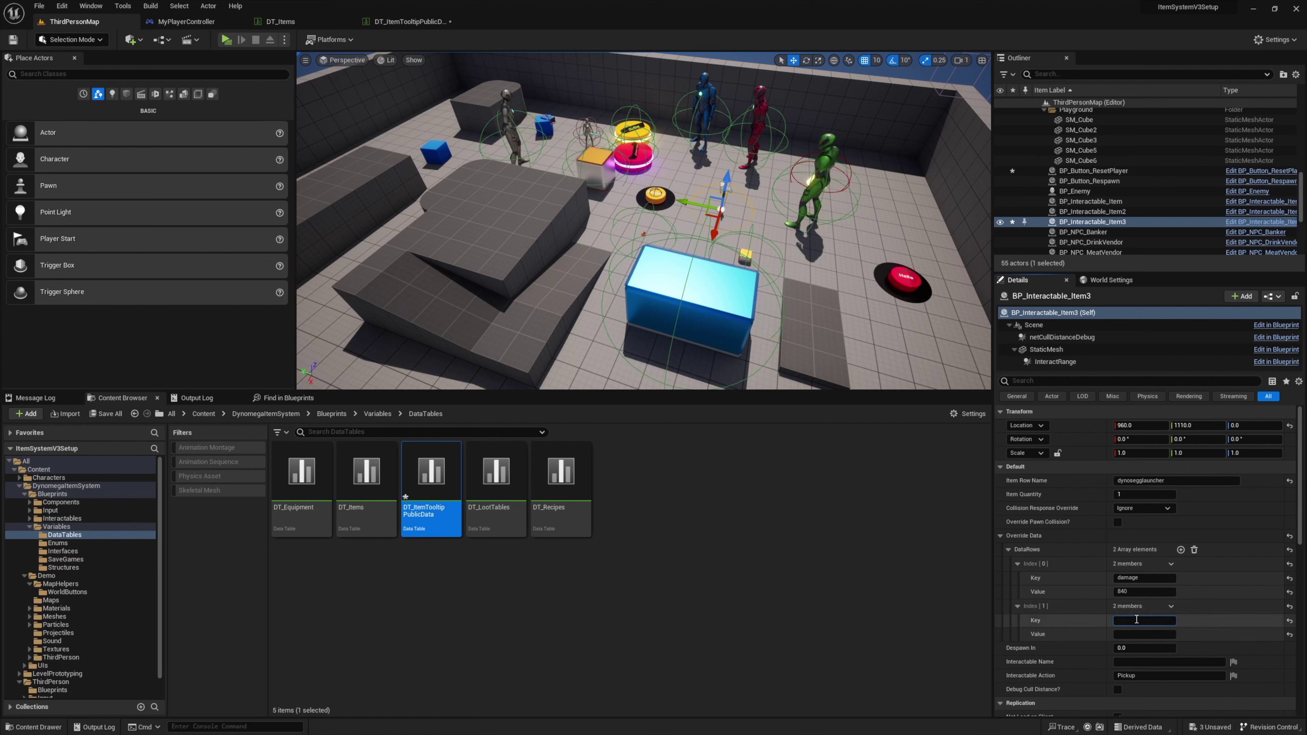
pyautogui.click(225, 40)
pyautogui.press('e')
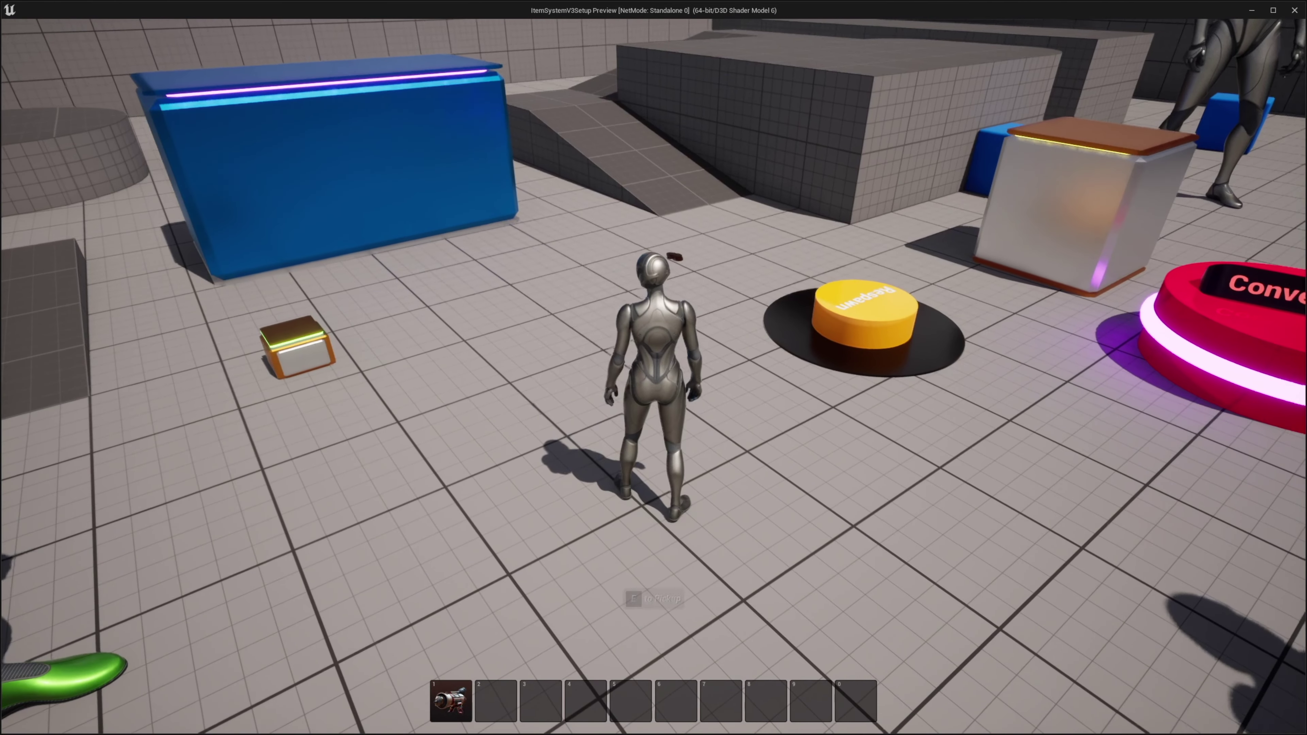
pyautogui.press('i')
pyautogui.moveTo(961, 387)
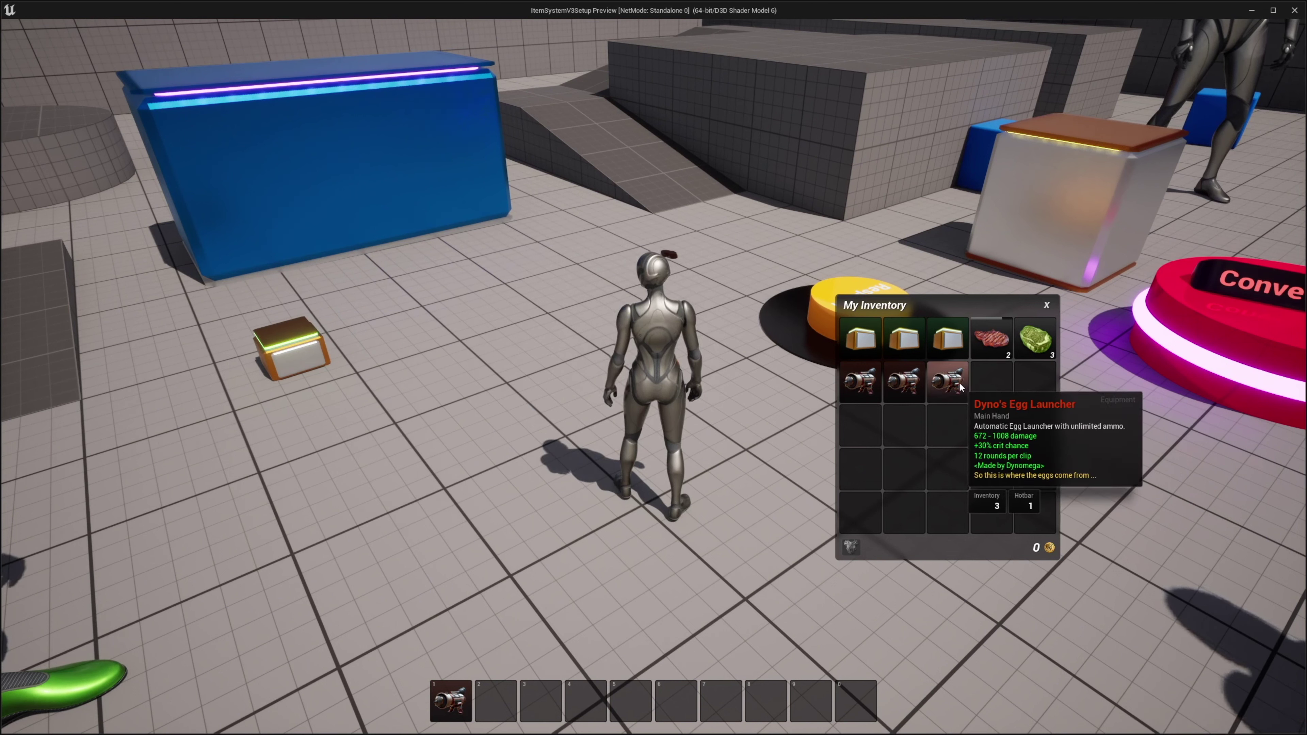
pyautogui.moveTo(906, 394)
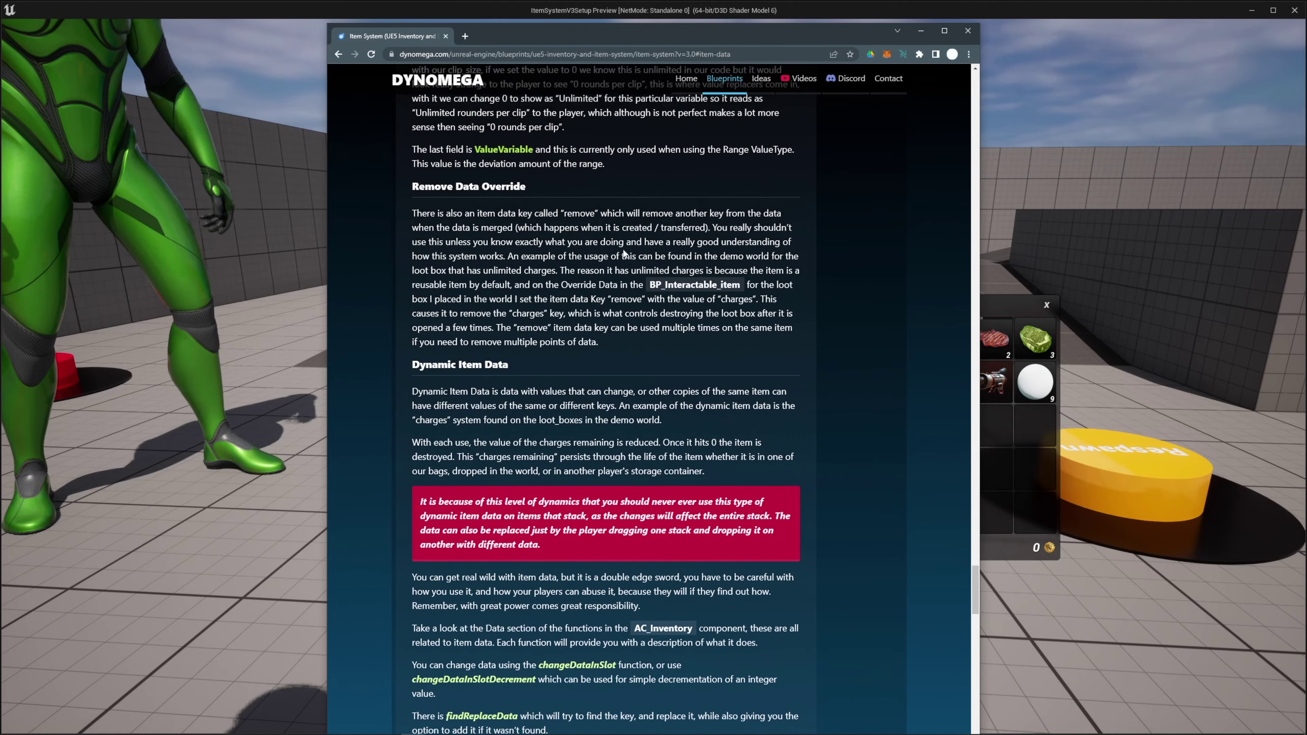
# - Review the Item Data documentation in the browser, covering ValueType formats, the remove override, changeDataInSlot, changeDataInSlotDecrement and findReplaceData
pyautogui.scroll(5, 624, 252)
pyautogui.scroll(10, 624, 252)
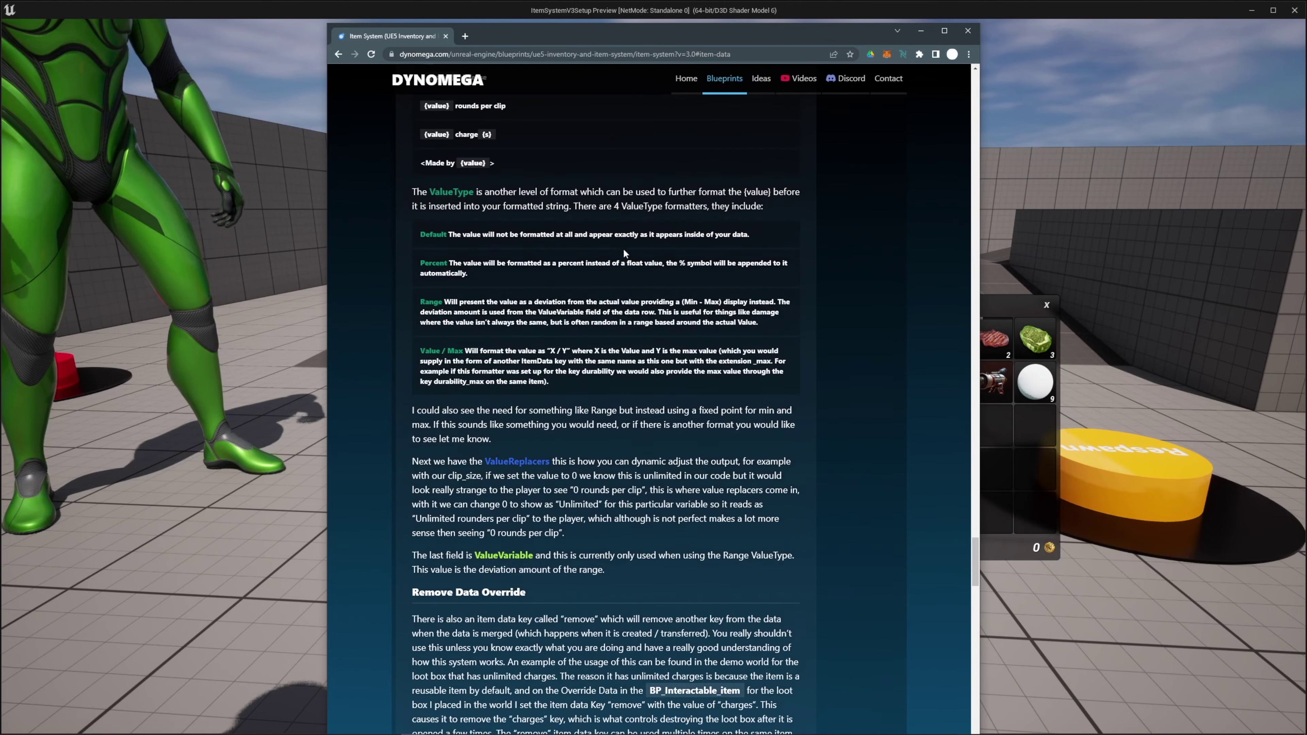
pyautogui.scroll(-10, 624, 250)
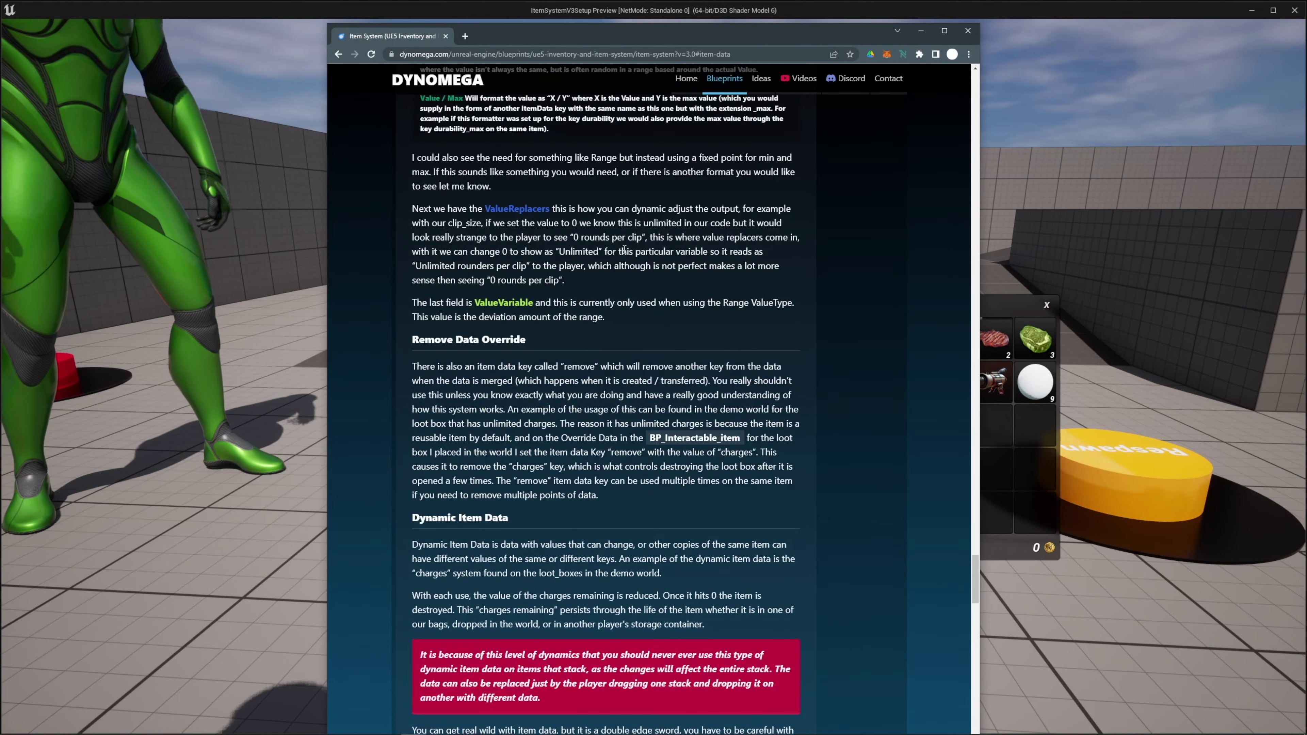
pyautogui.scroll(-5, 624, 252)
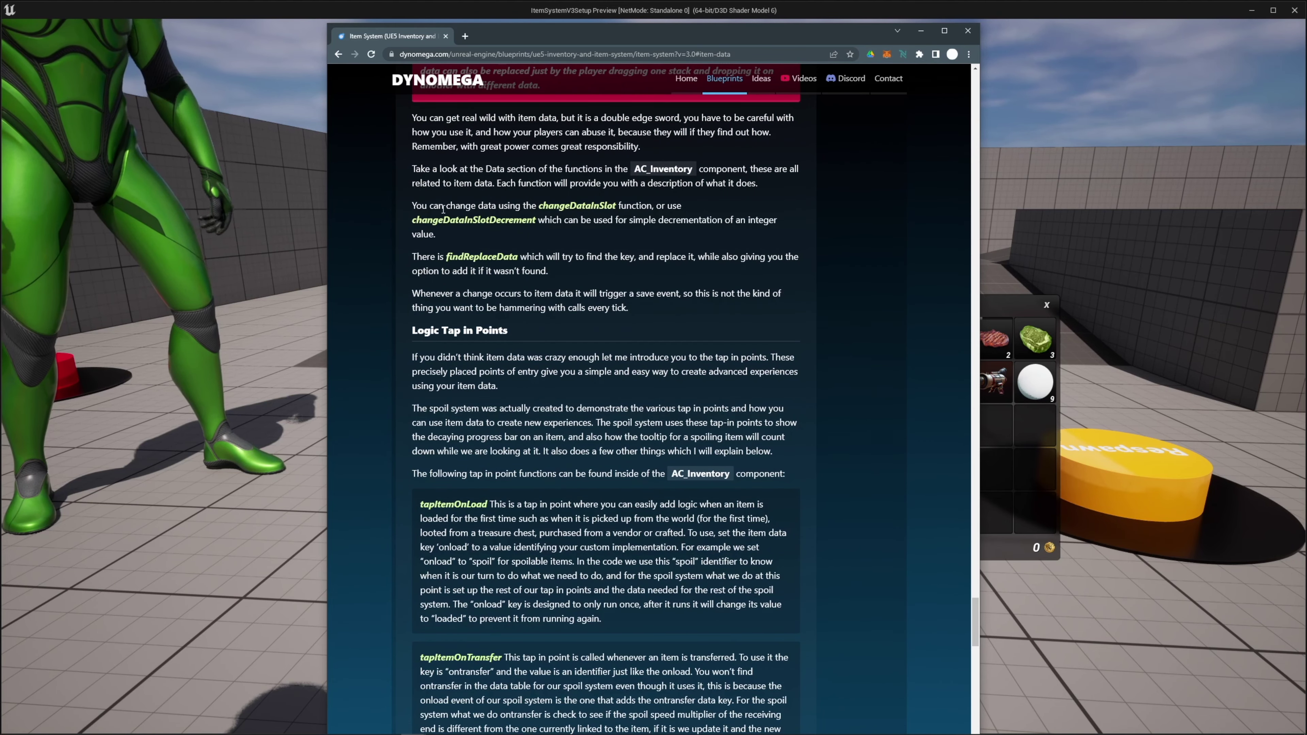
pyautogui.doubleClick(567, 208)
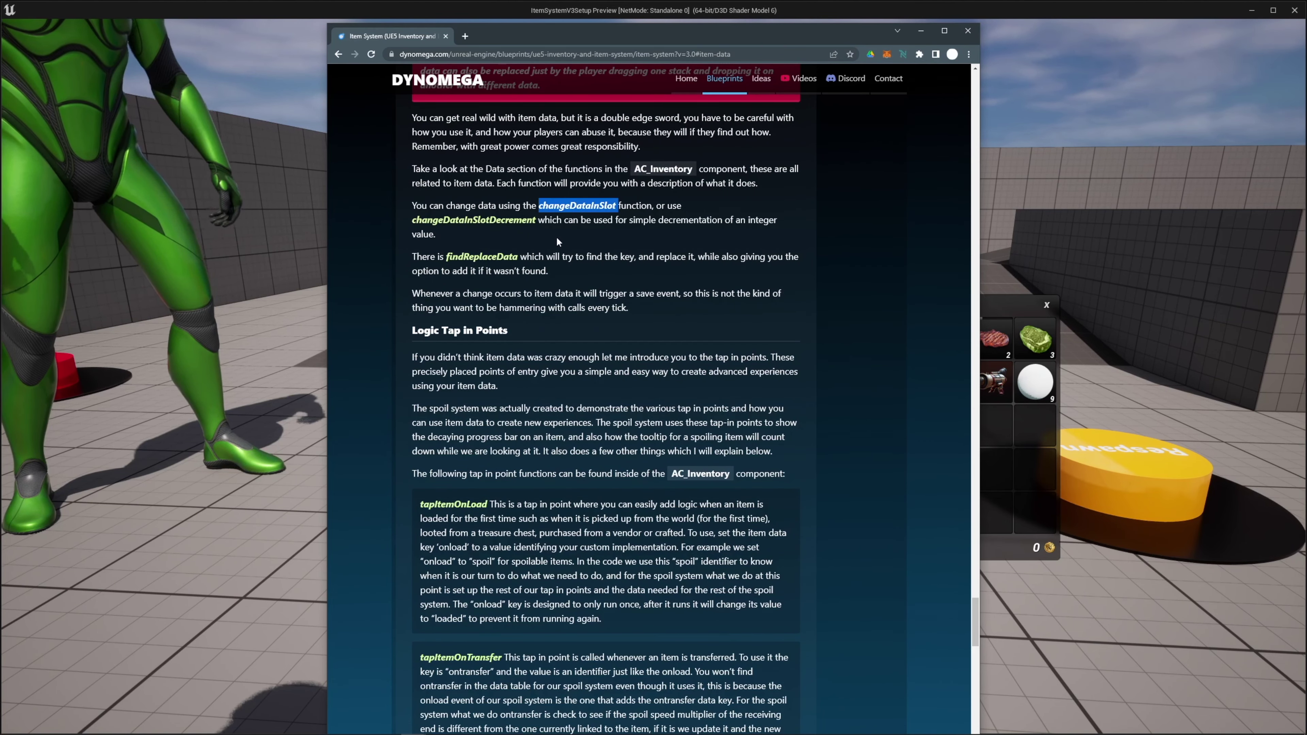
pyautogui.doubleClick(479, 221)
pyautogui.click(498, 247)
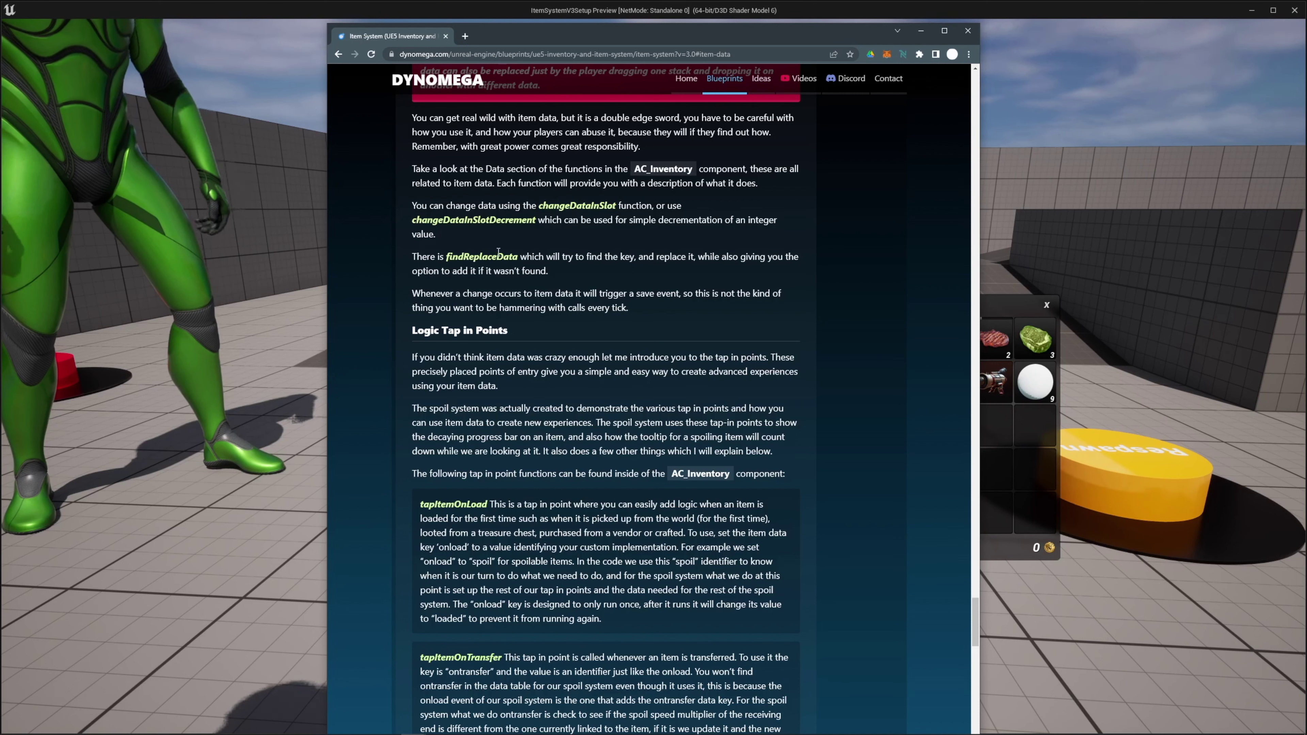
pyautogui.doubleClick(514, 256)
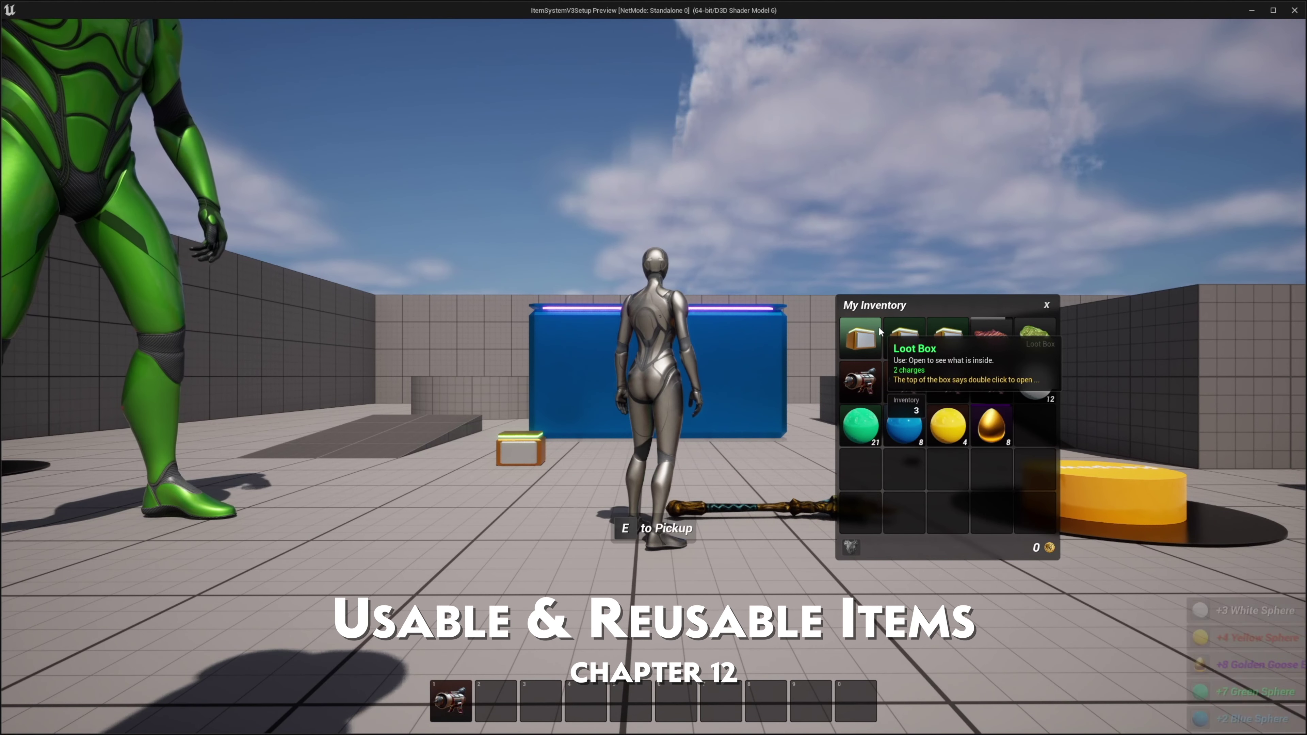
# - Switch to the game preview and use the loot boxes, the Cooked Meat and a Golden Goose Egg from the inventory
pyautogui.doubleClick(879, 332)
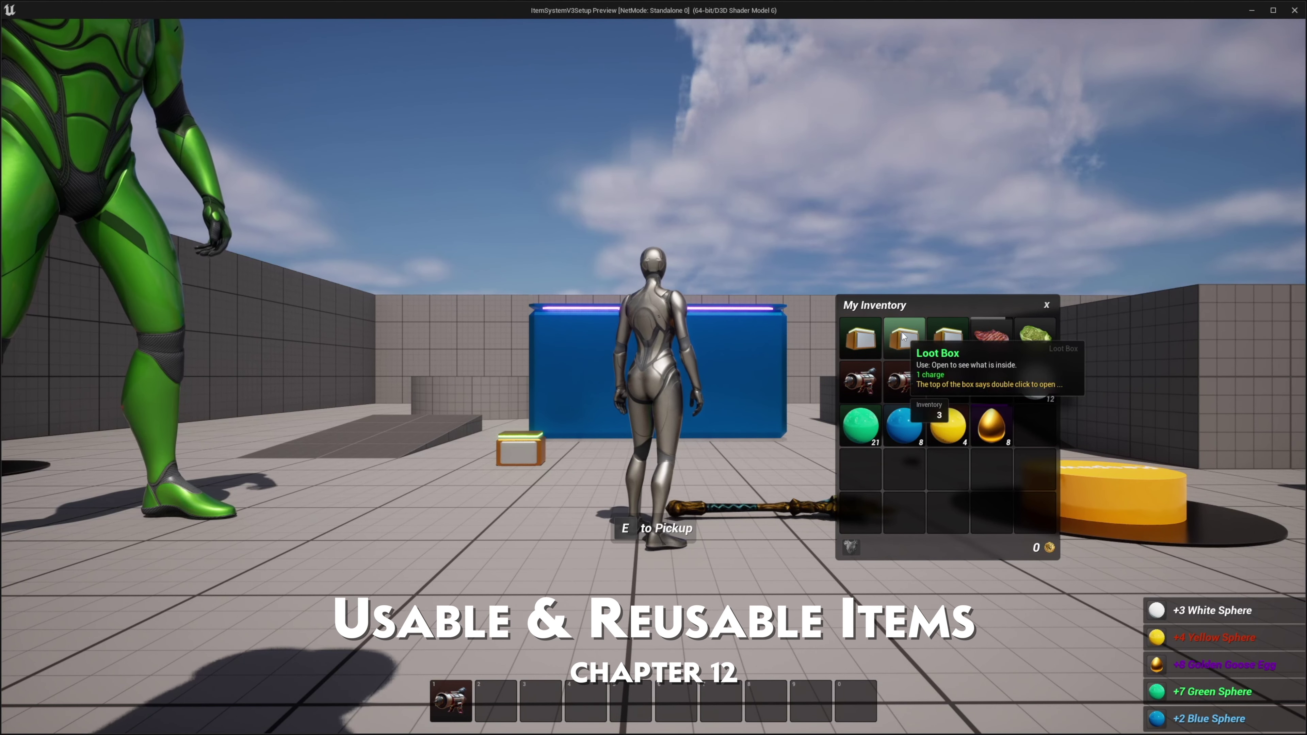
pyautogui.doubleClick(997, 344)
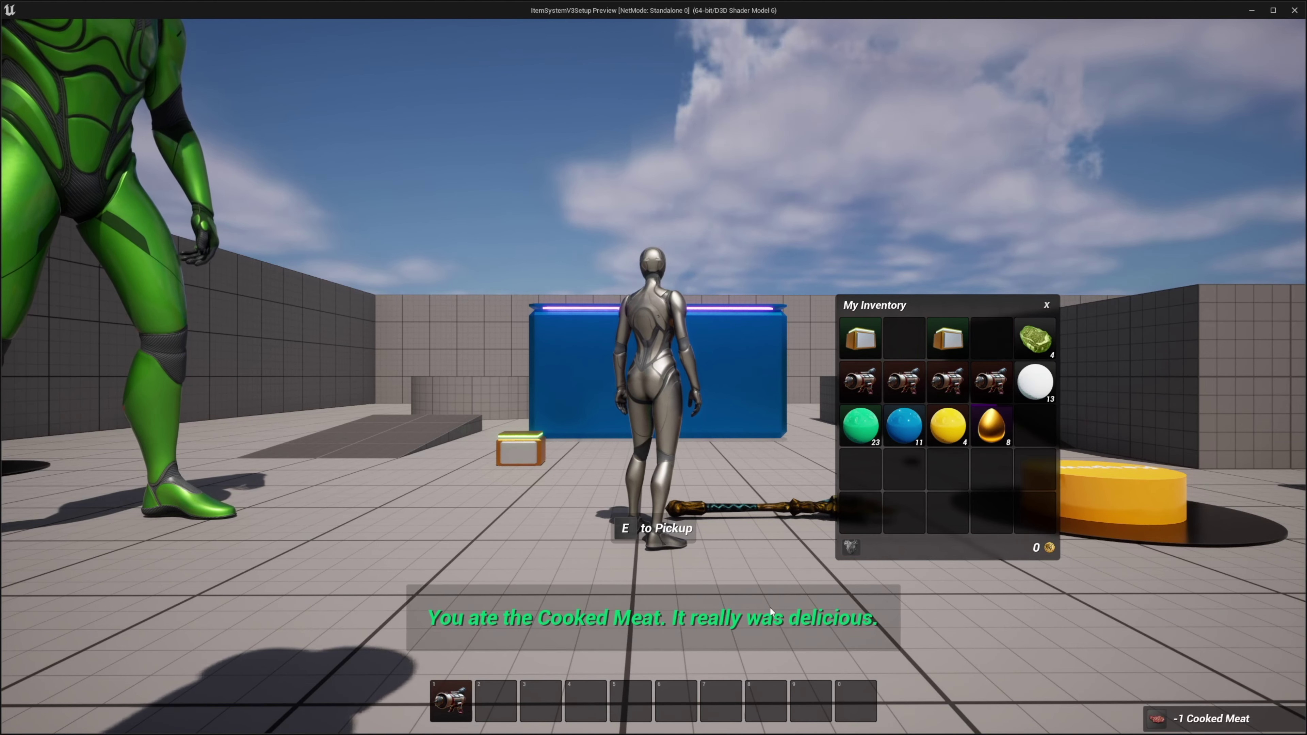
pyautogui.doubleClick(991, 426)
pyautogui.scroll(-1, 865, 522)
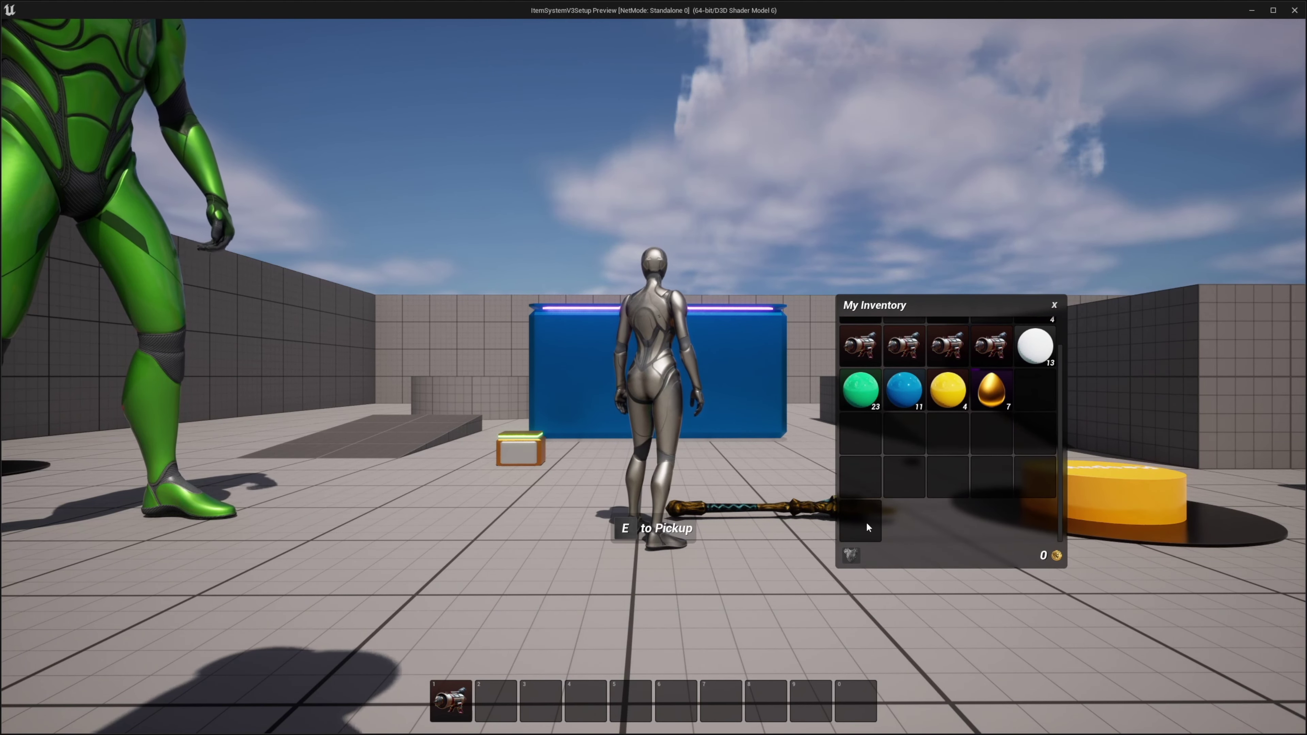
# - Use another Golden Goose Egg from the inventory in the game preview
pyautogui.doubleClick(998, 387)
pyautogui.scroll(1, 981, 475)
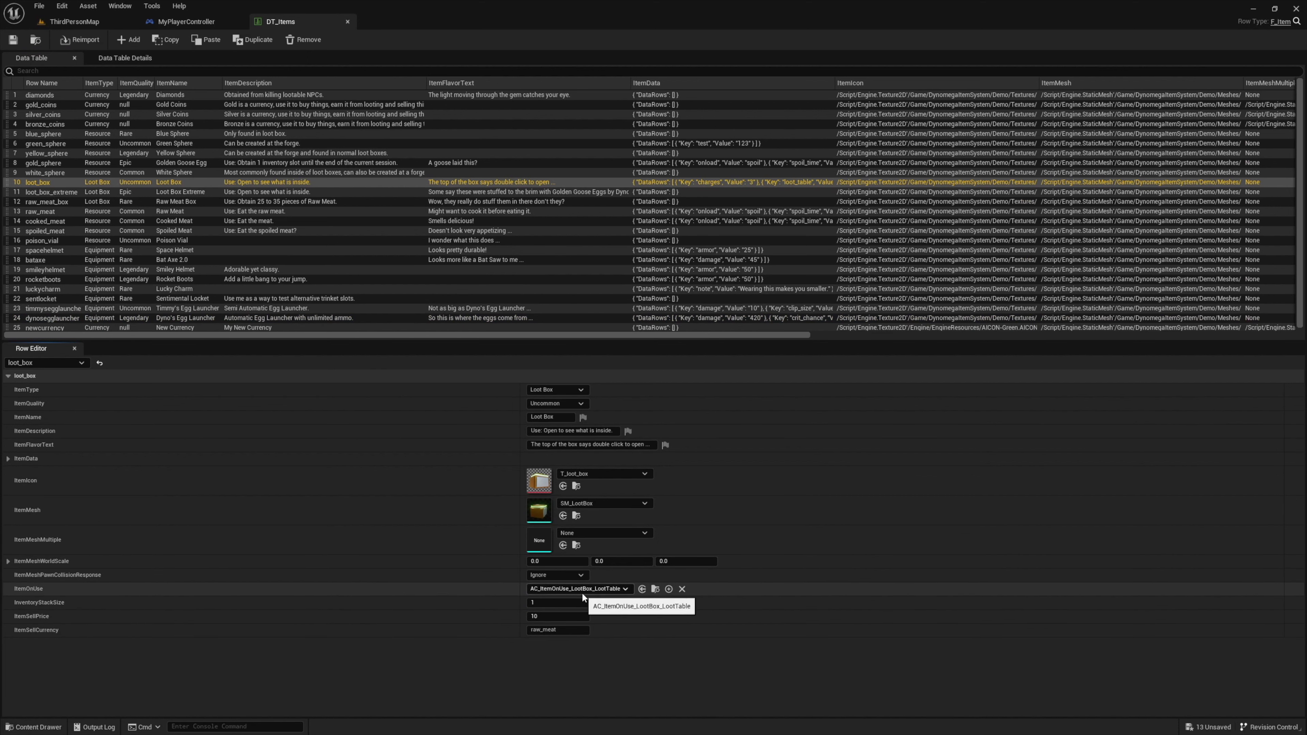
# - Create a child Blueprint of AC_ItemOnUse in the UsableItems folder and name it AC_MyNewUsableItem
pyautogui.click(75, 21)
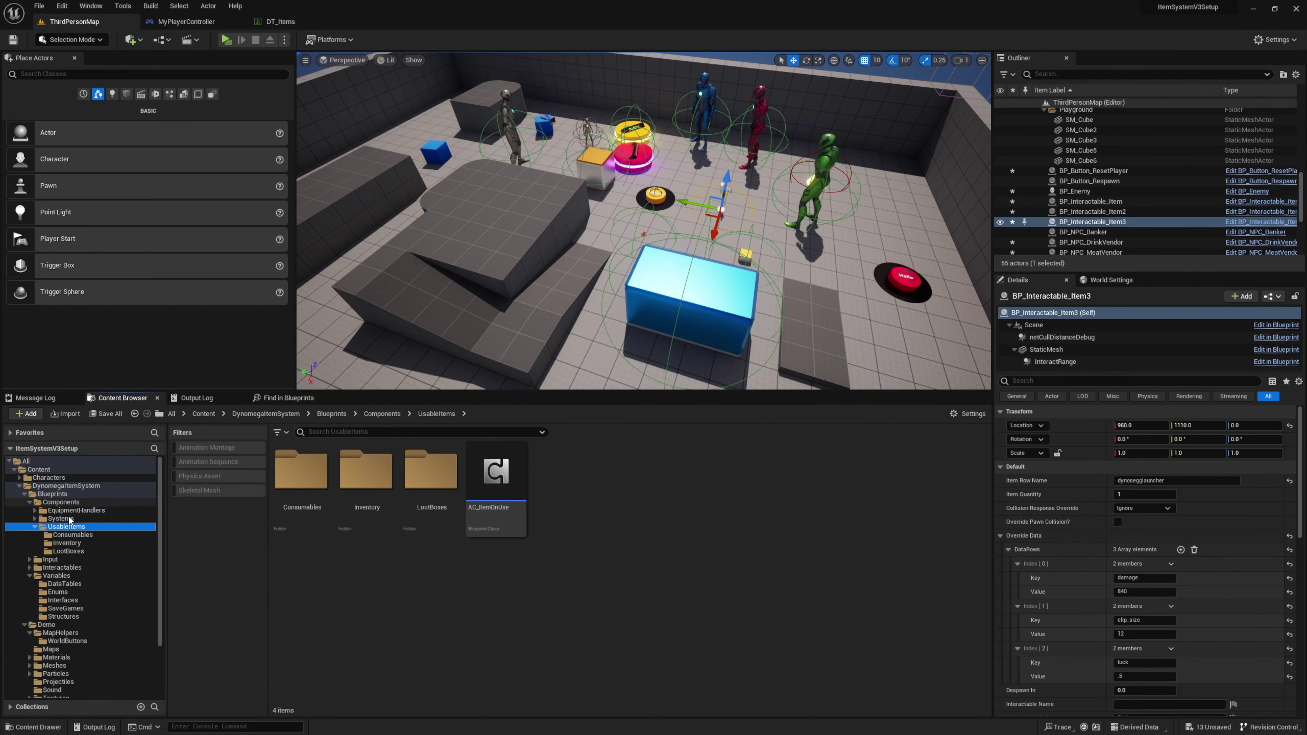
pyautogui.rightClick(495, 506)
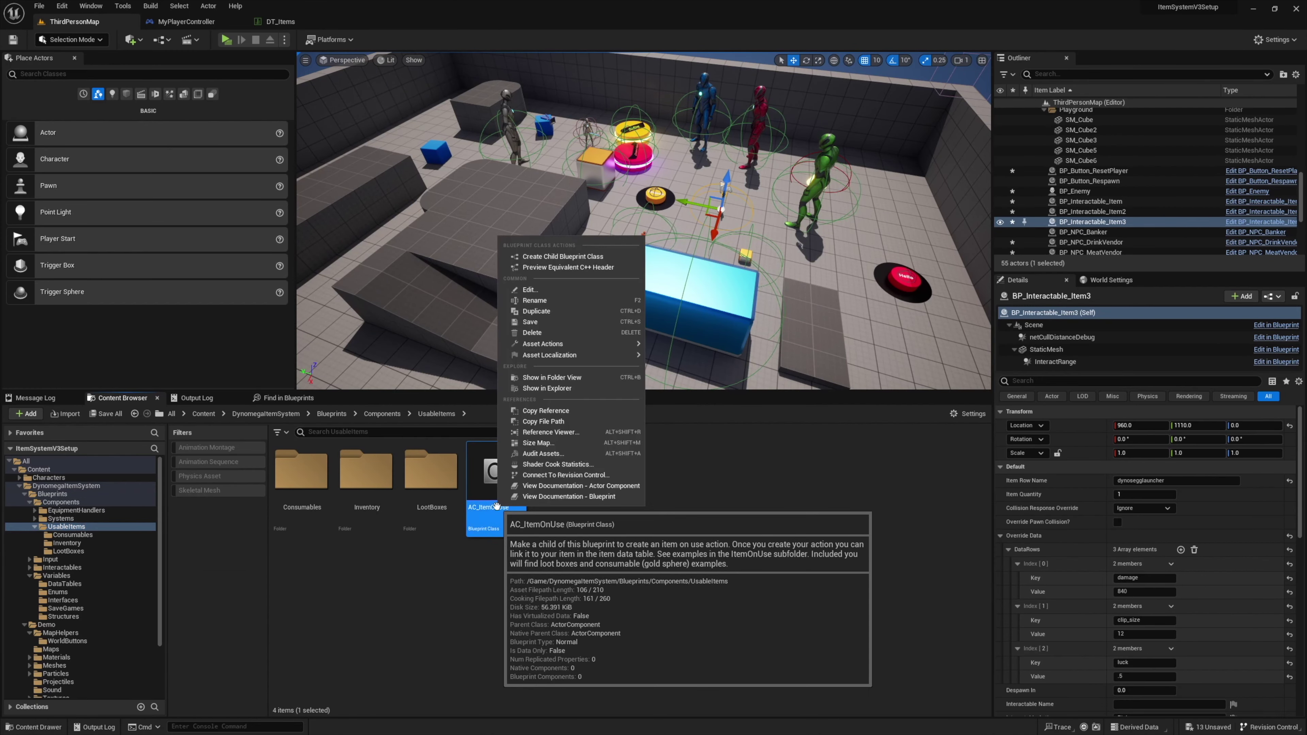
pyautogui.click(562, 256)
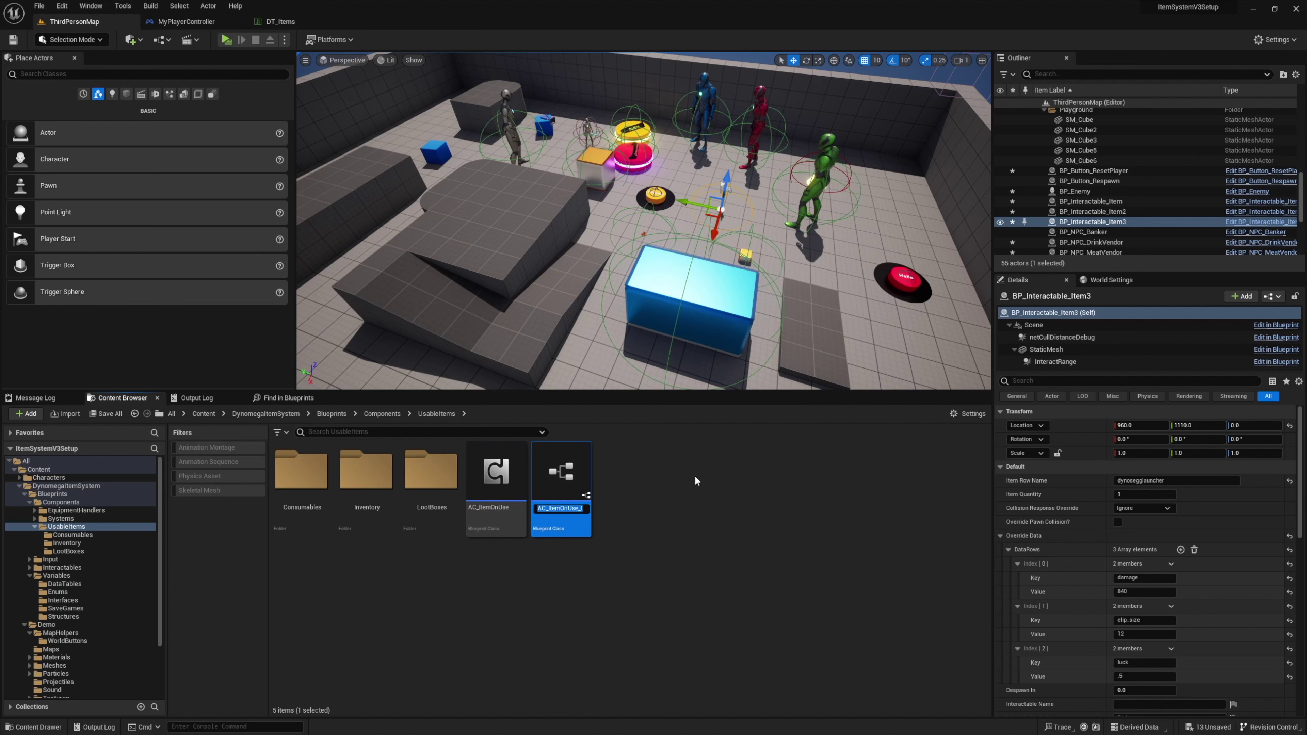
pyautogui.write('AC_MyNewUsableItem')
pyautogui.press('Return')
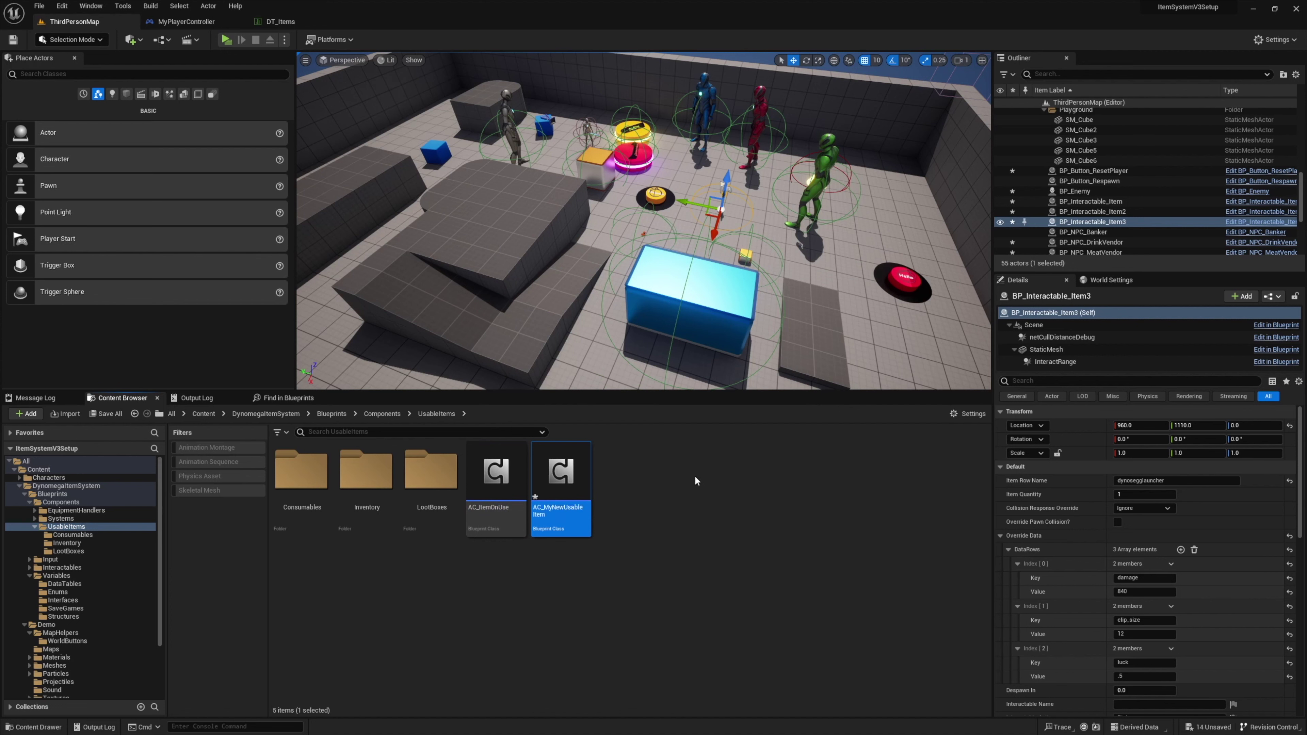
# - Open AC_MyNewUsableItem, delete its default event nodes, and override the Use Item function in the event graph
pyautogui.doubleClick(560, 471)
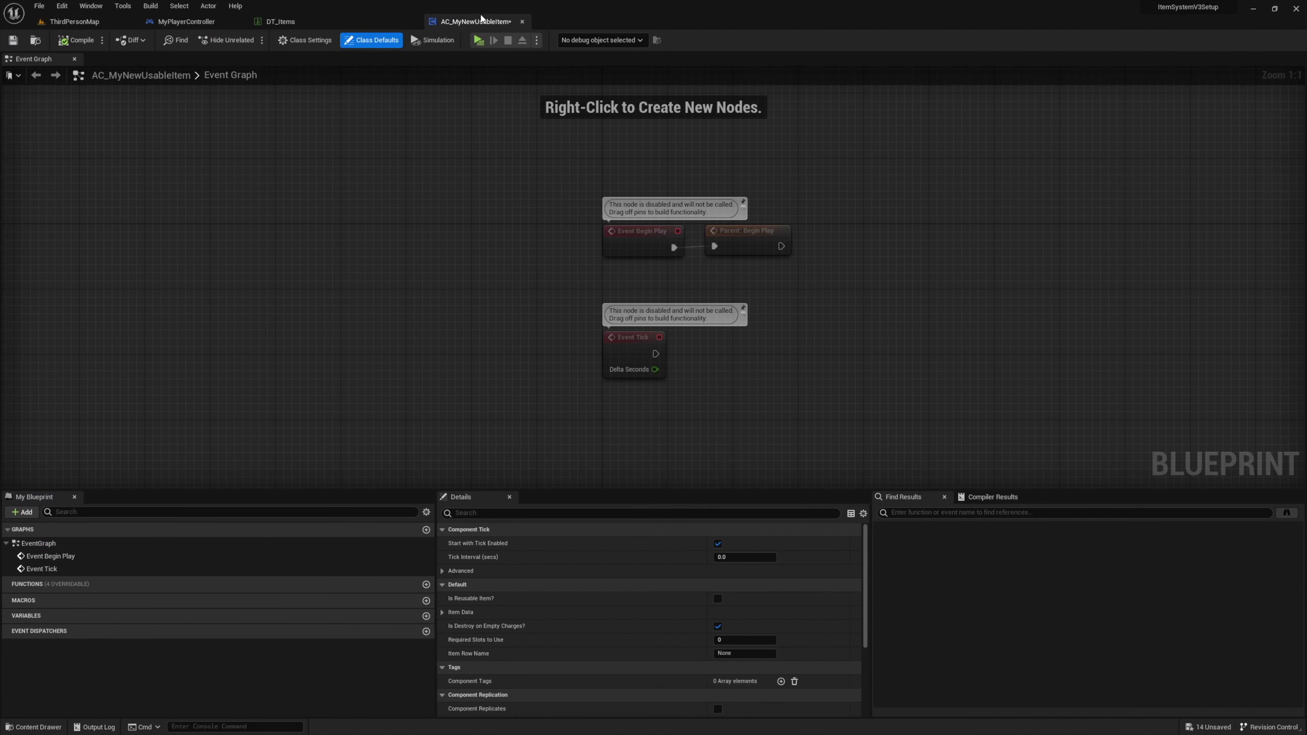
pyautogui.moveTo(510, 123); pyautogui.dragTo(803, 319)
pyautogui.press('Delete')
pyautogui.click(408, 558)
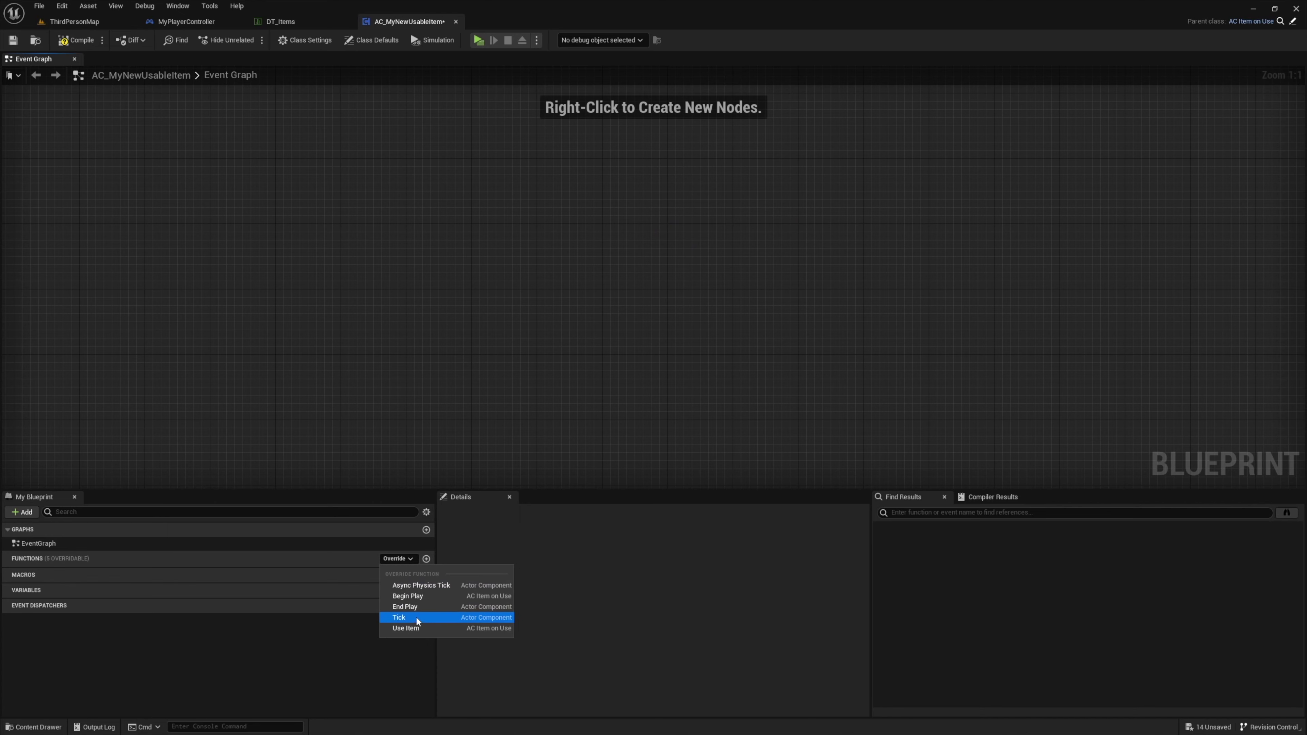
pyautogui.click(413, 630)
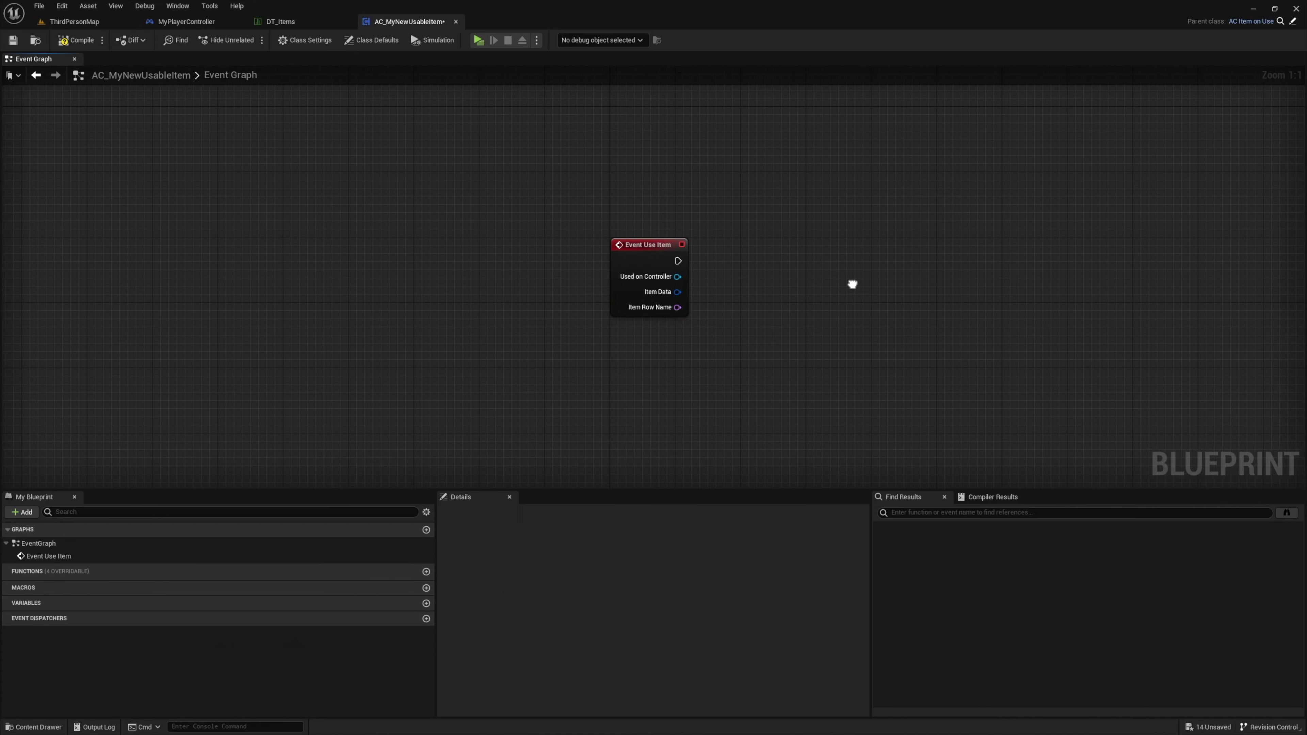
pyautogui.moveTo(851, 283); pyautogui.dragTo(529, 383, button='right')
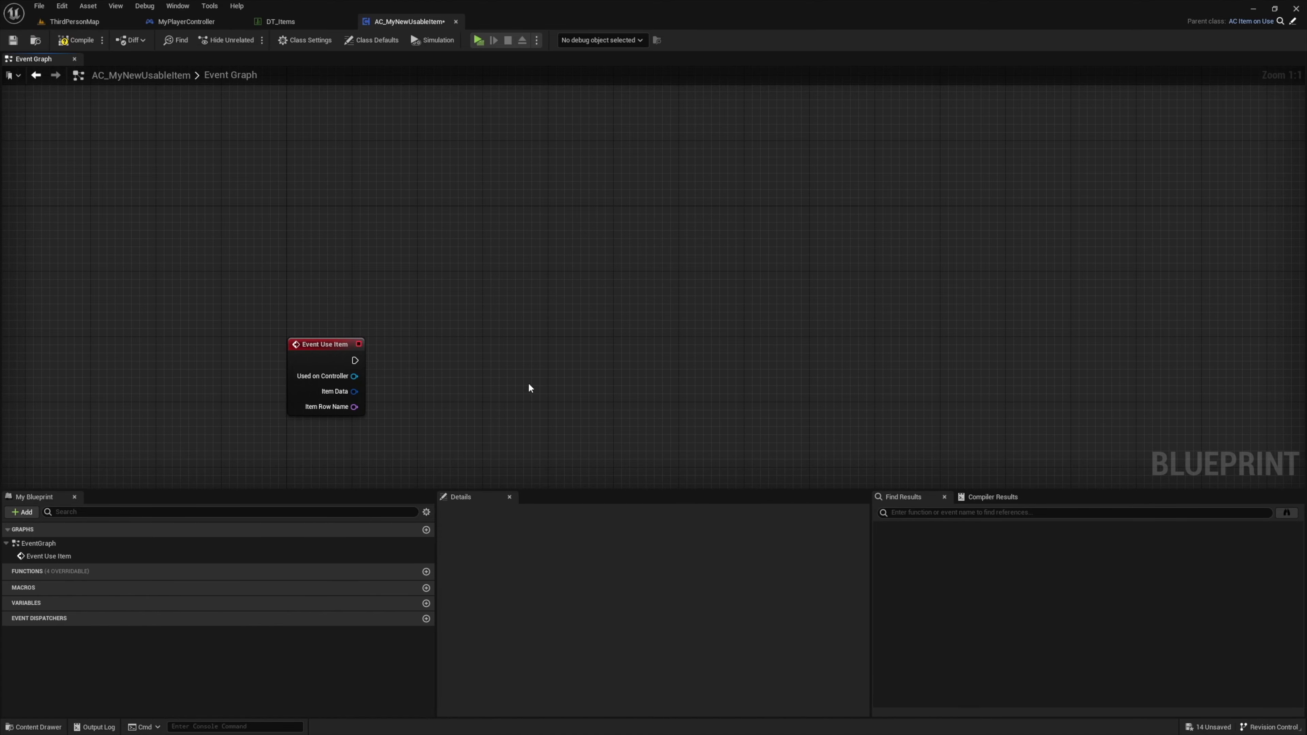
pyautogui.moveTo(512, 376); pyautogui.dragTo(497, 301, button='right')
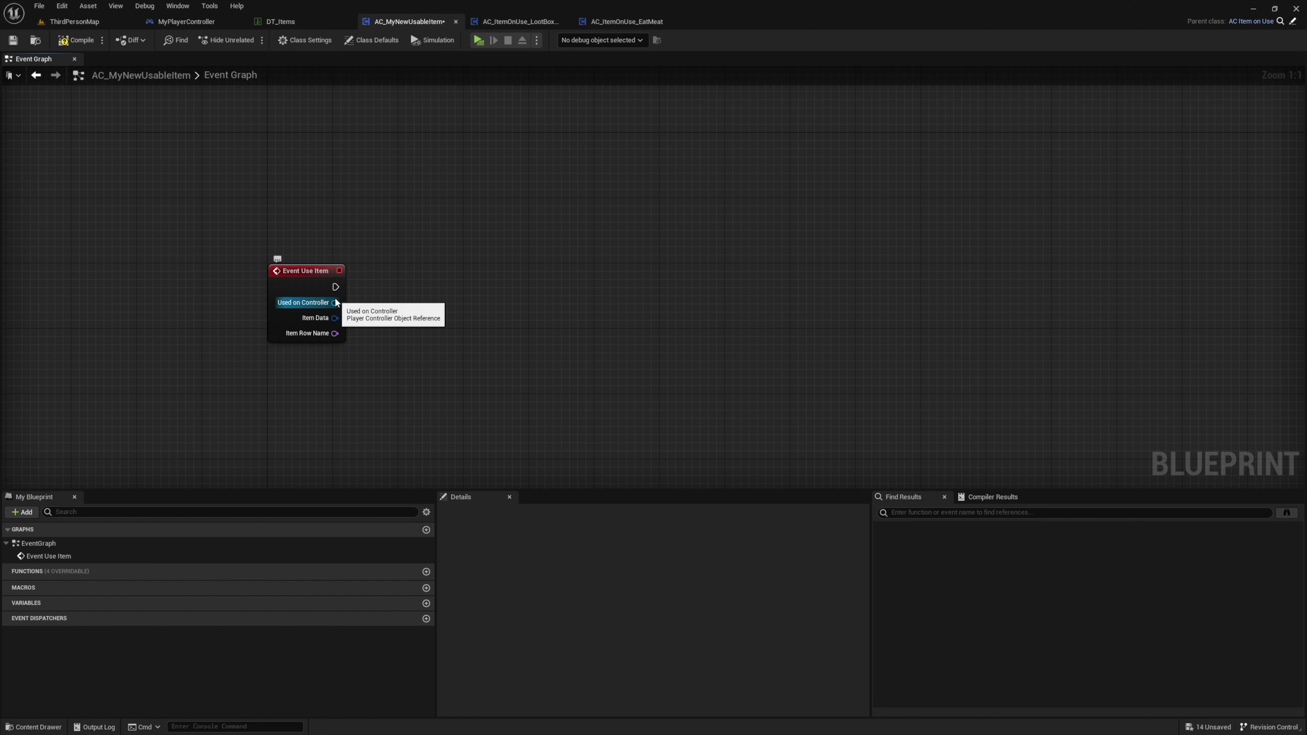
# - Add a Get Component by Class node fed by Used on Controller, with InventoryItemSystem as the component class
pyautogui.moveTo(335, 302); pyautogui.dragTo(440, 303)
pyautogui.write('get ac inventor')
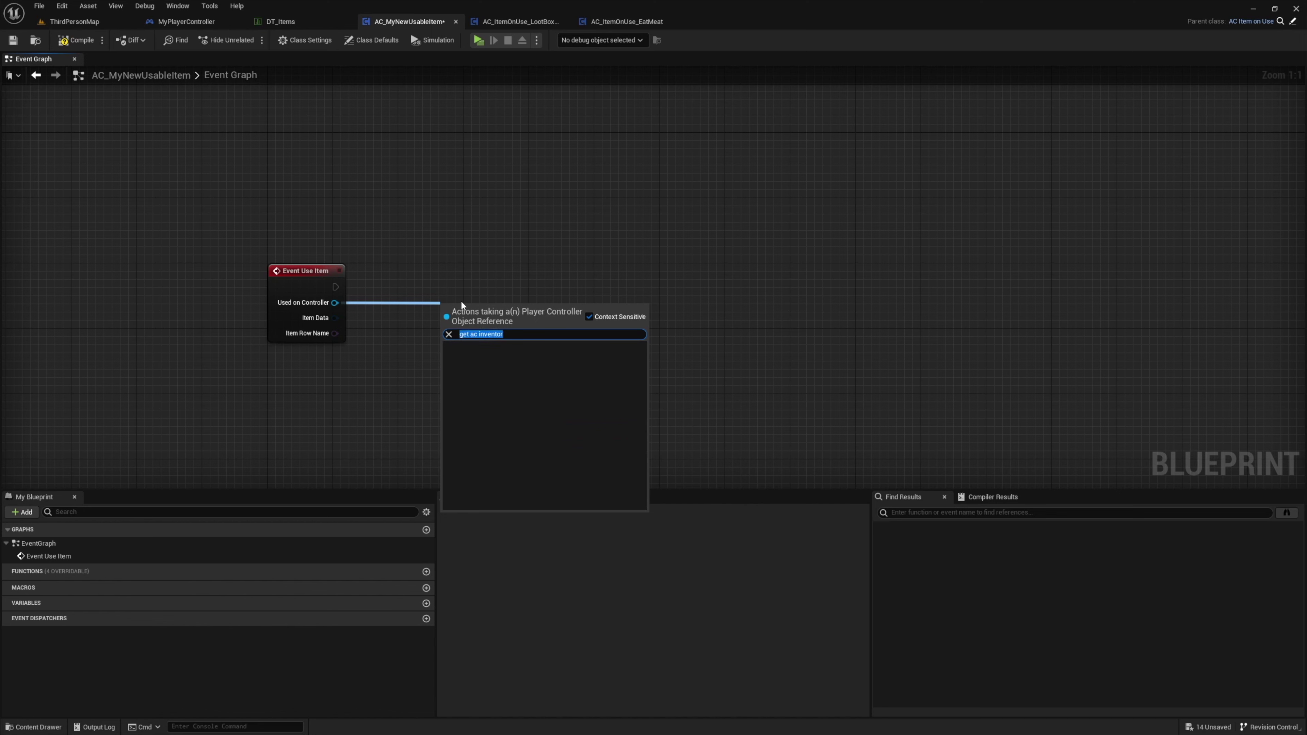
pyautogui.write('get compo')
pyautogui.press('Up')
pyautogui.press('Up')
pyautogui.press('Up')
pyautogui.press('Up')
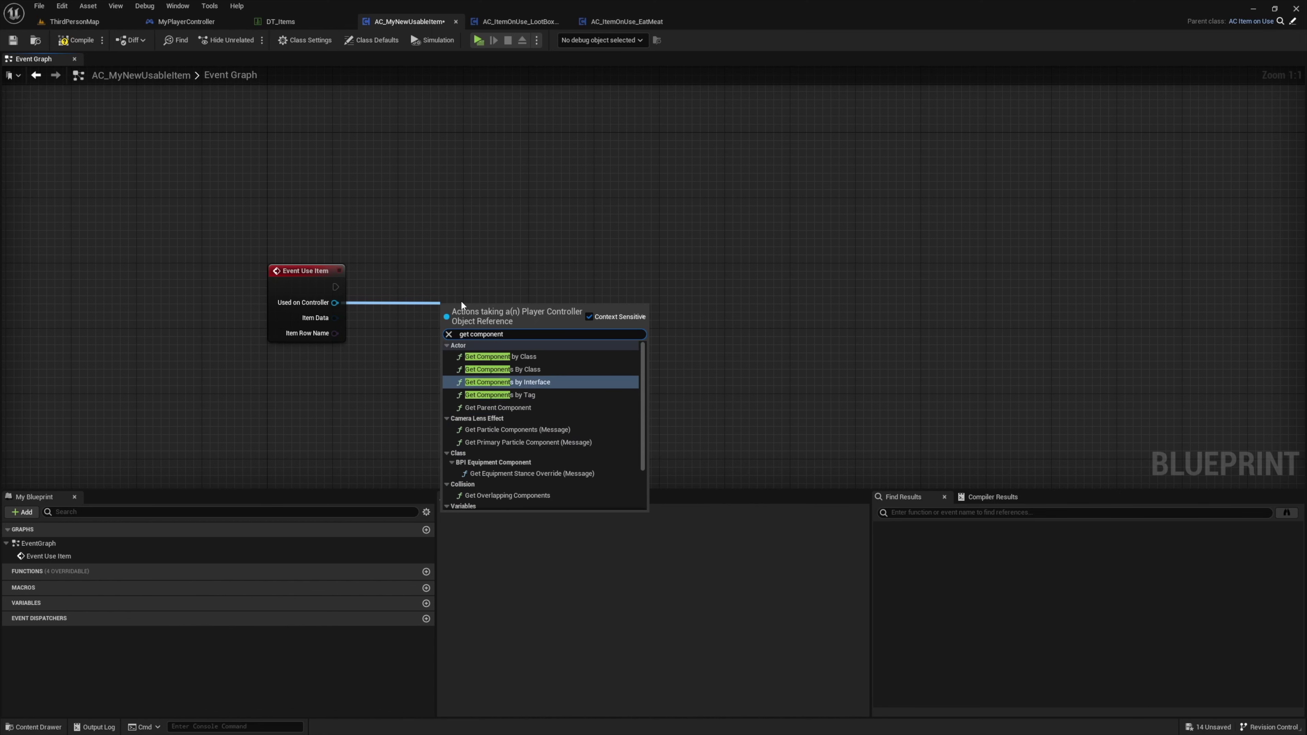
pyautogui.press('Return')
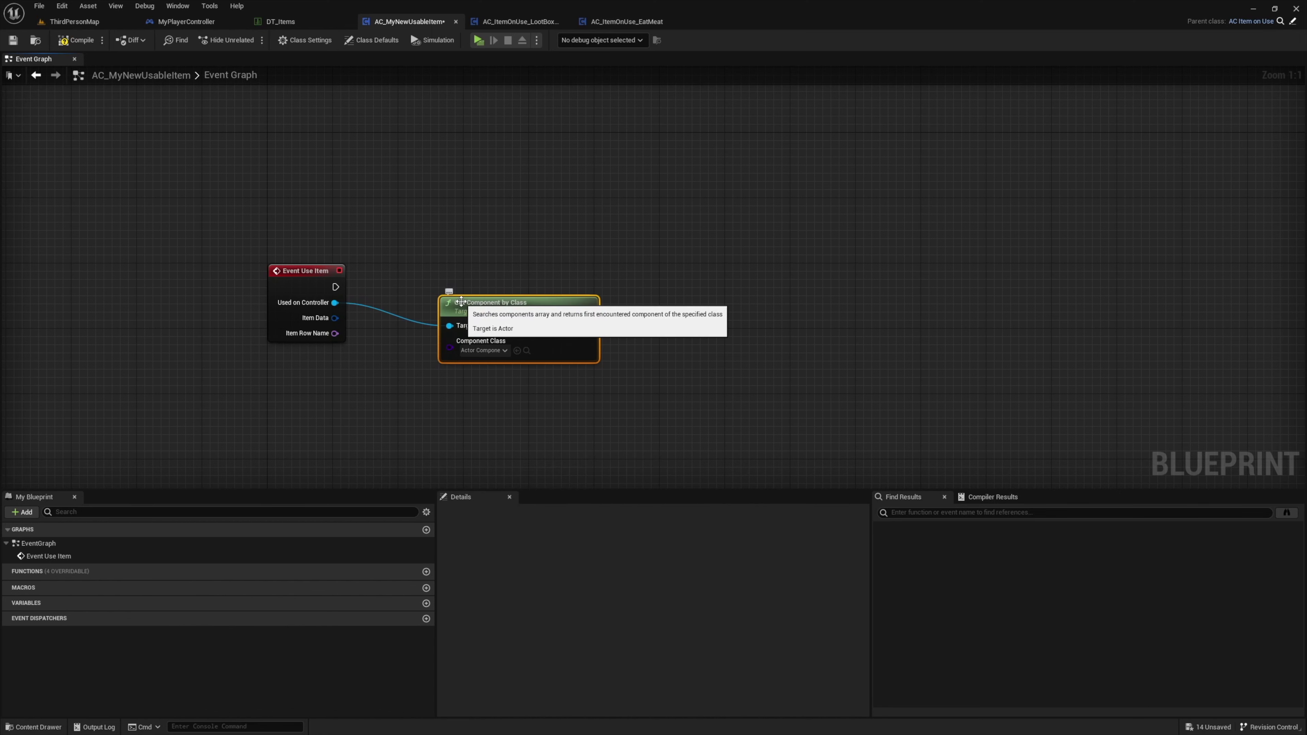
pyautogui.click(499, 351)
pyautogui.click(527, 529)
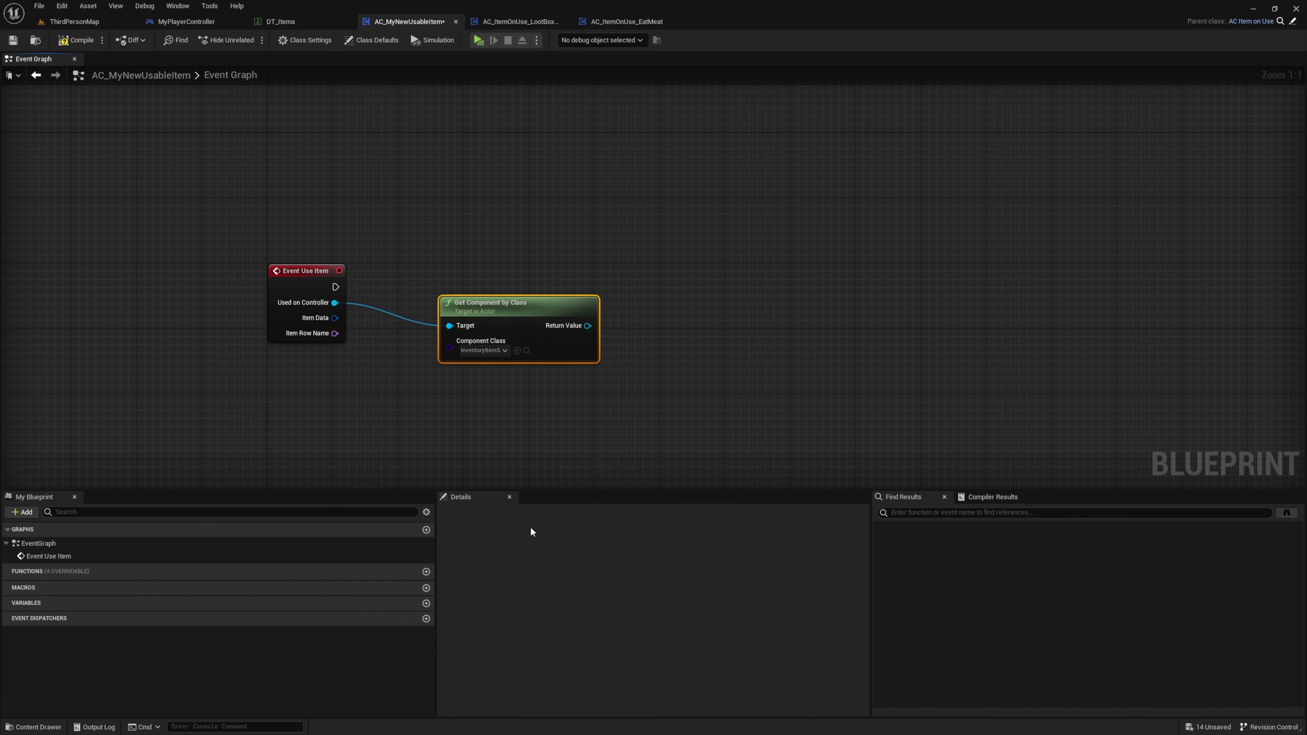
# - Add a C Custom Alert node targeting the returned component and wire it to Event Use Item's execution output
pyautogui.moveTo(586, 325); pyautogui.dragTo(334, 288)
pyautogui.write('cust')
pyautogui.click(745, 329)
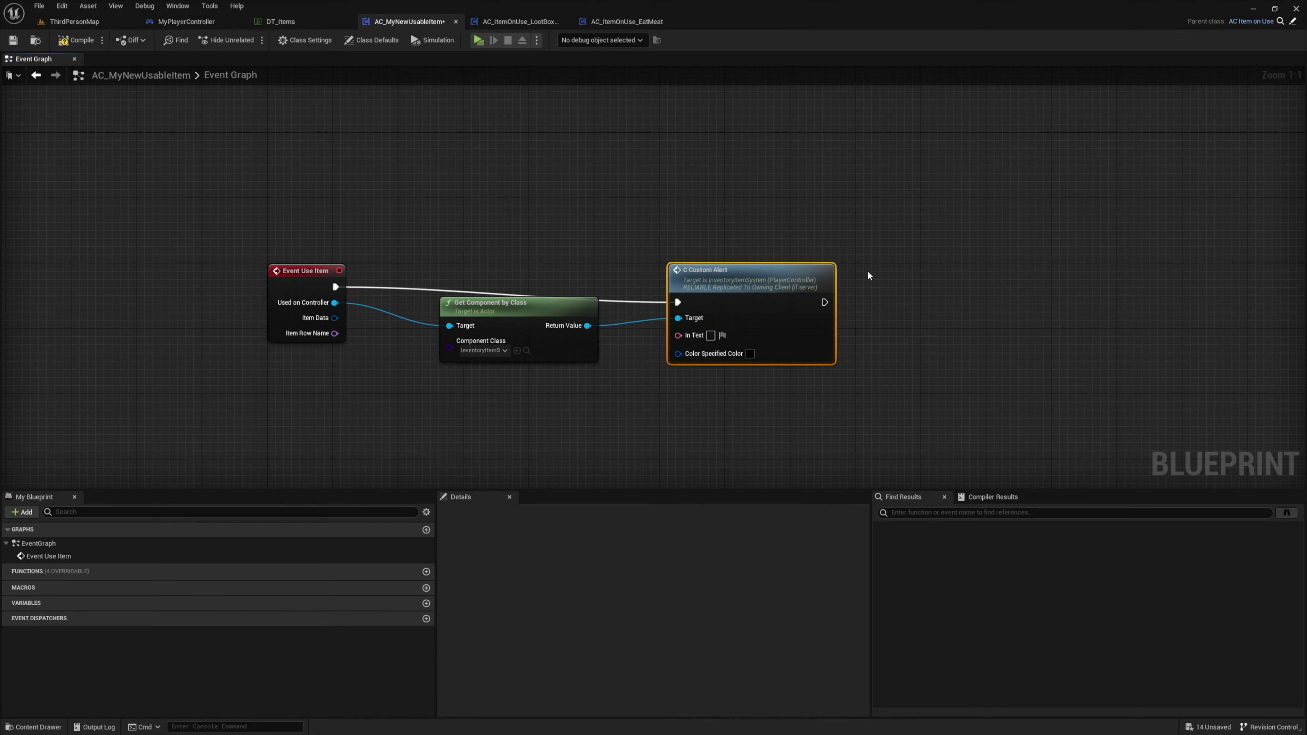
# - In the DT_Items data table, set the poison_vial row's ItemOnUse to AC_MyNewUsableItem
pyautogui.click(281, 21)
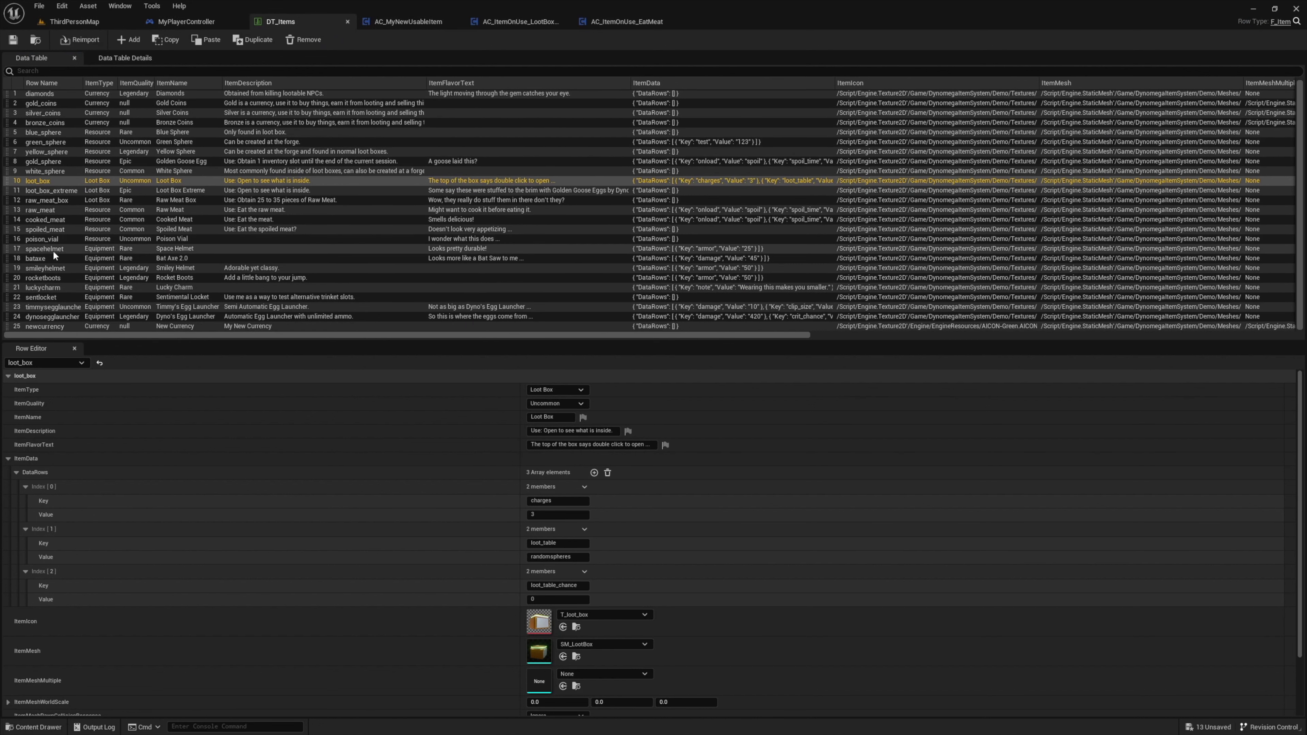
pyautogui.click(33, 241)
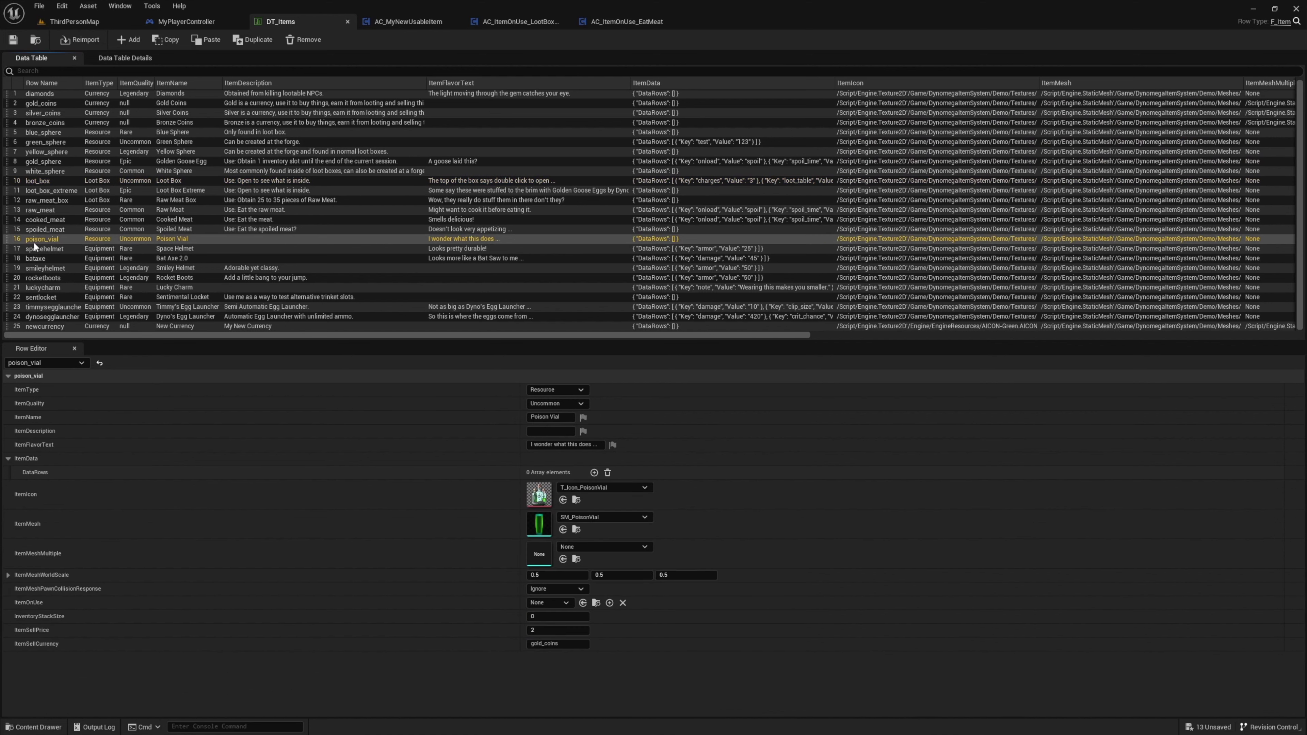
pyautogui.click(556, 601)
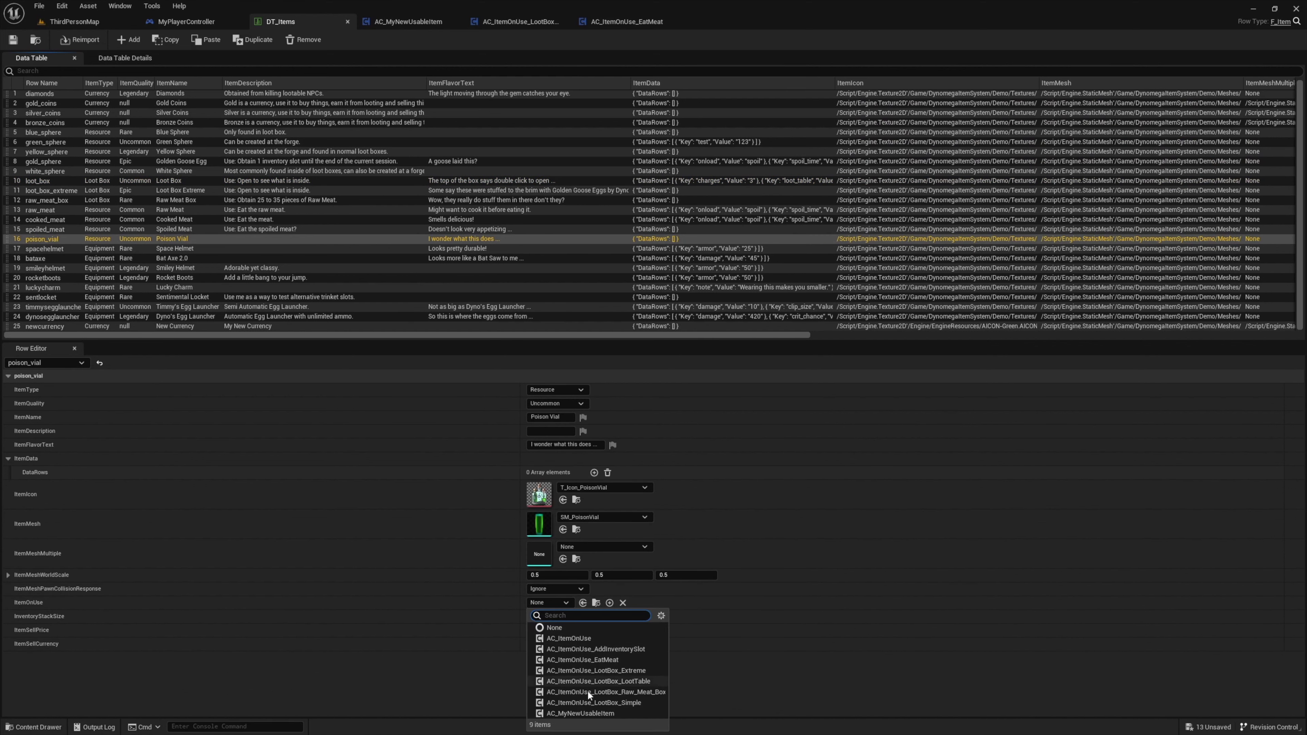
pyautogui.click(566, 713)
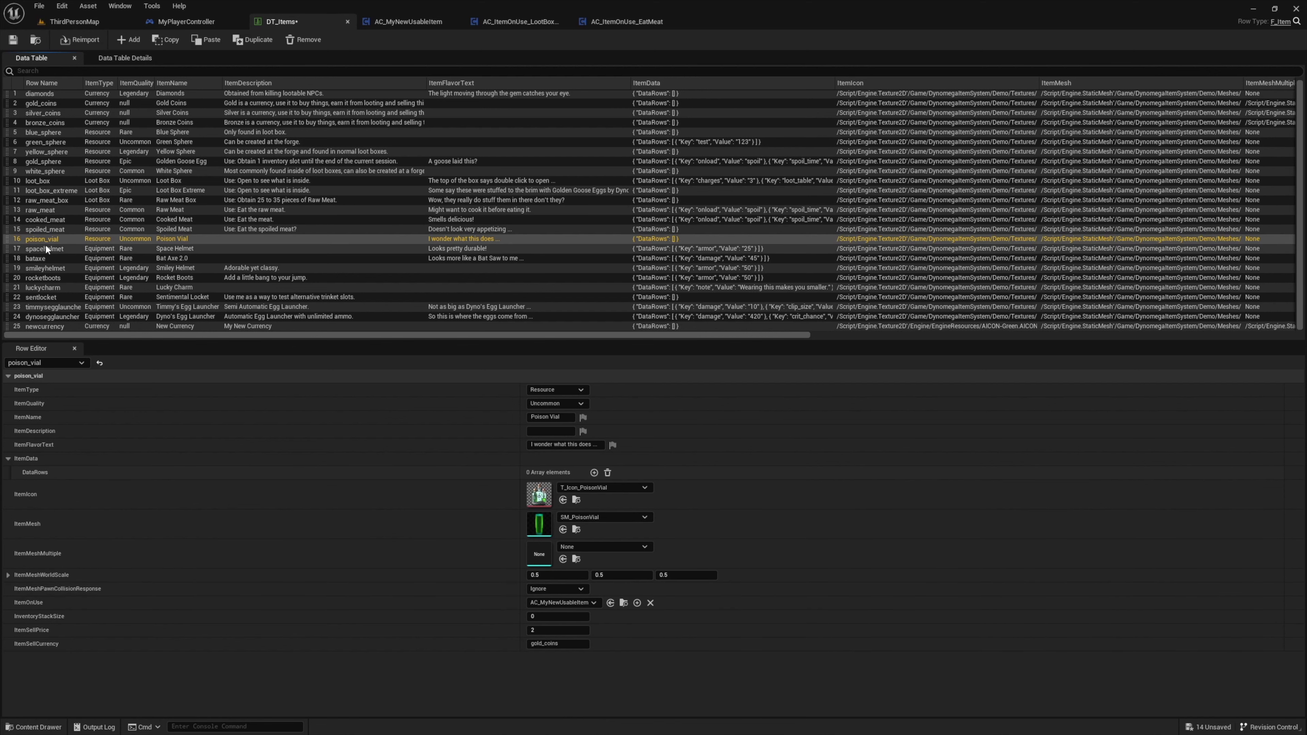
# - Duplicate the placed egg launcher item in the level, set the copy's Item Row Name to poison_vial, and clear its override data
pyautogui.click(75, 21)
pyautogui.keyDown('alt'); pyautogui.moveTo(686, 199); pyautogui.dragTo(721, 215); pyautogui.keyUp('alt')
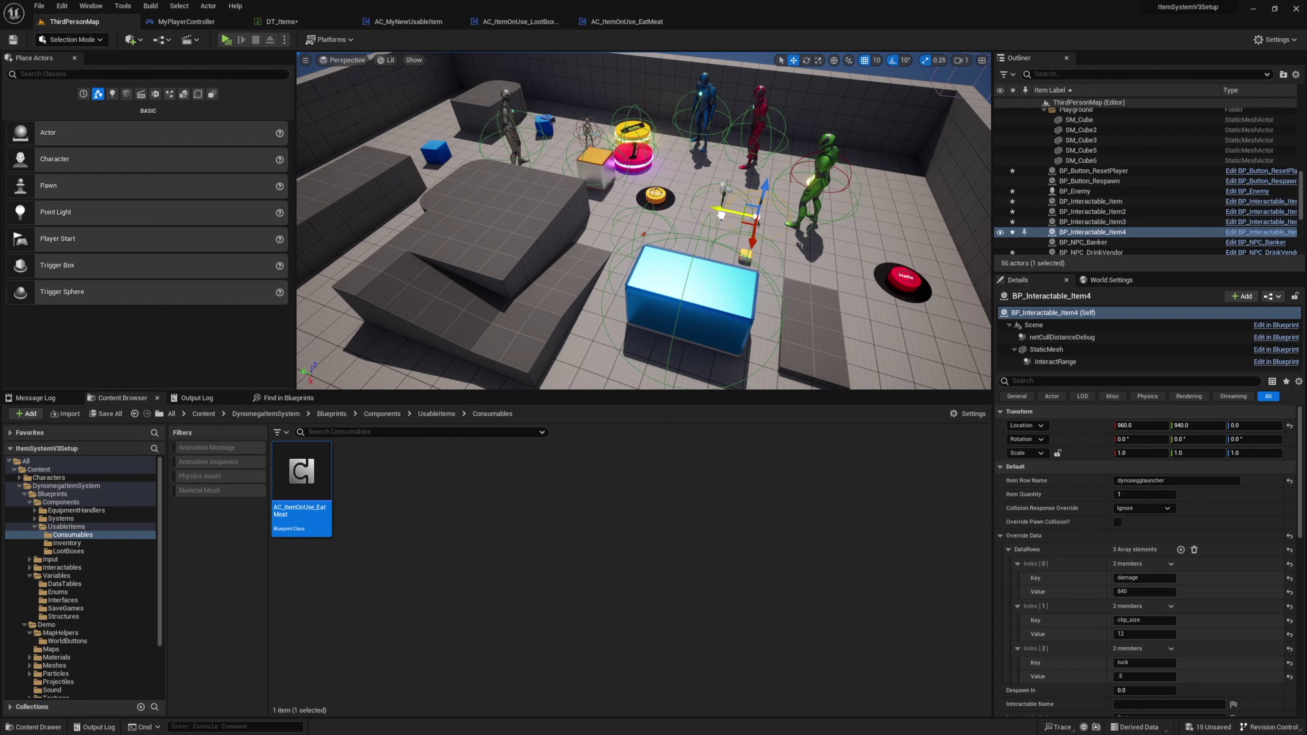
pyautogui.click(1163, 481)
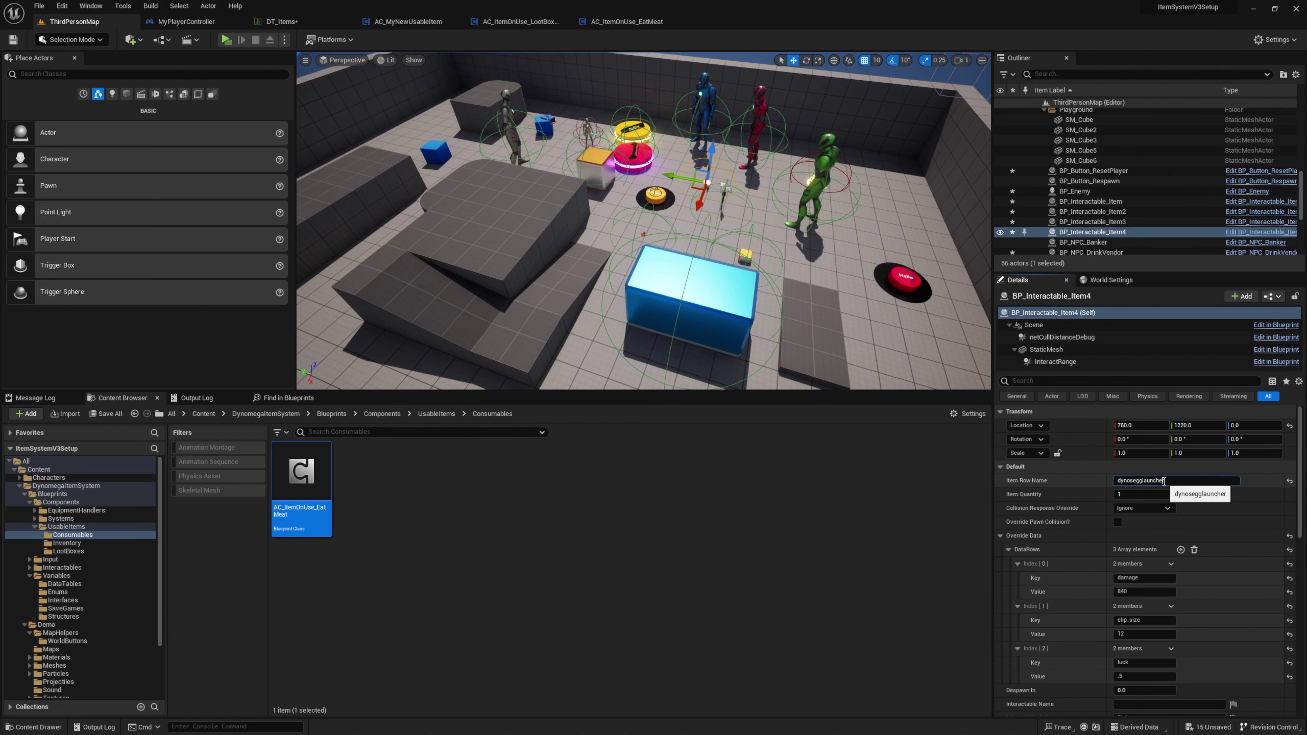
pyautogui.write('poison_vial')
pyautogui.click(1194, 550)
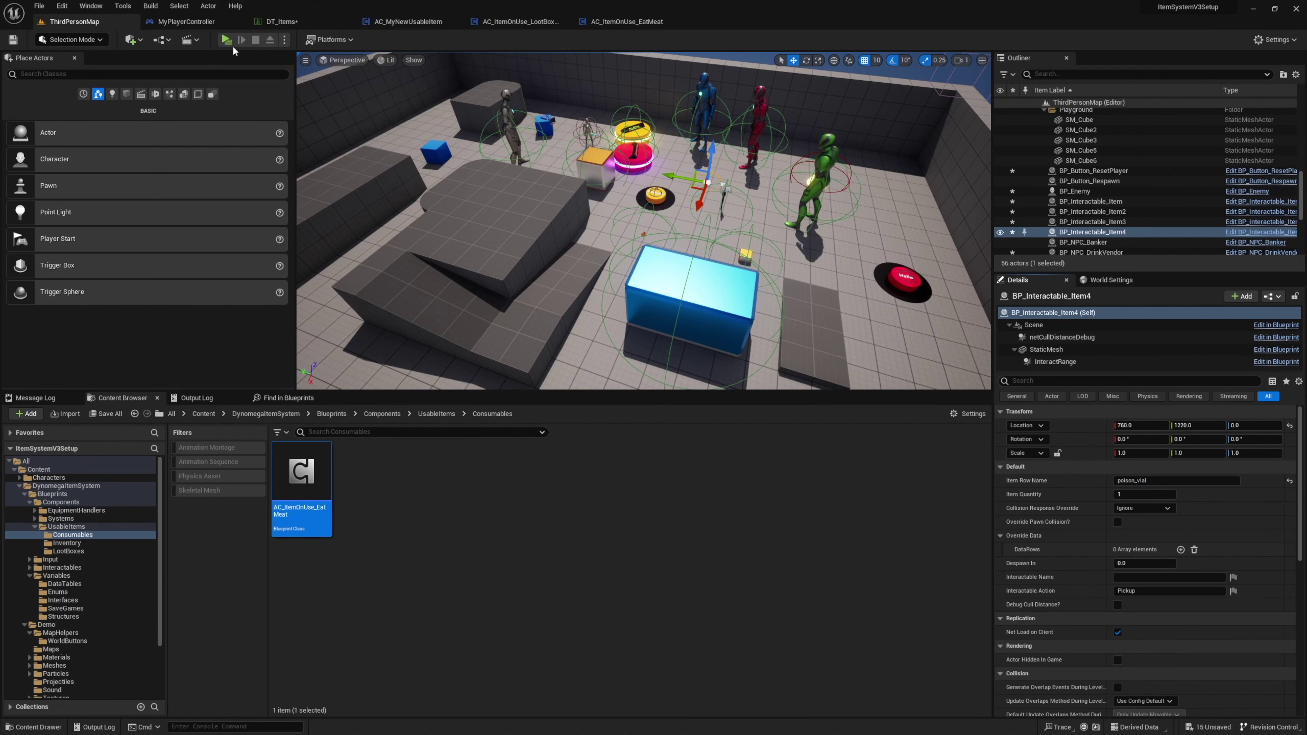
# - Play the level, pick up the Poison Vial, and use it from the inventory
pyautogui.hotkey('alt', 'p')
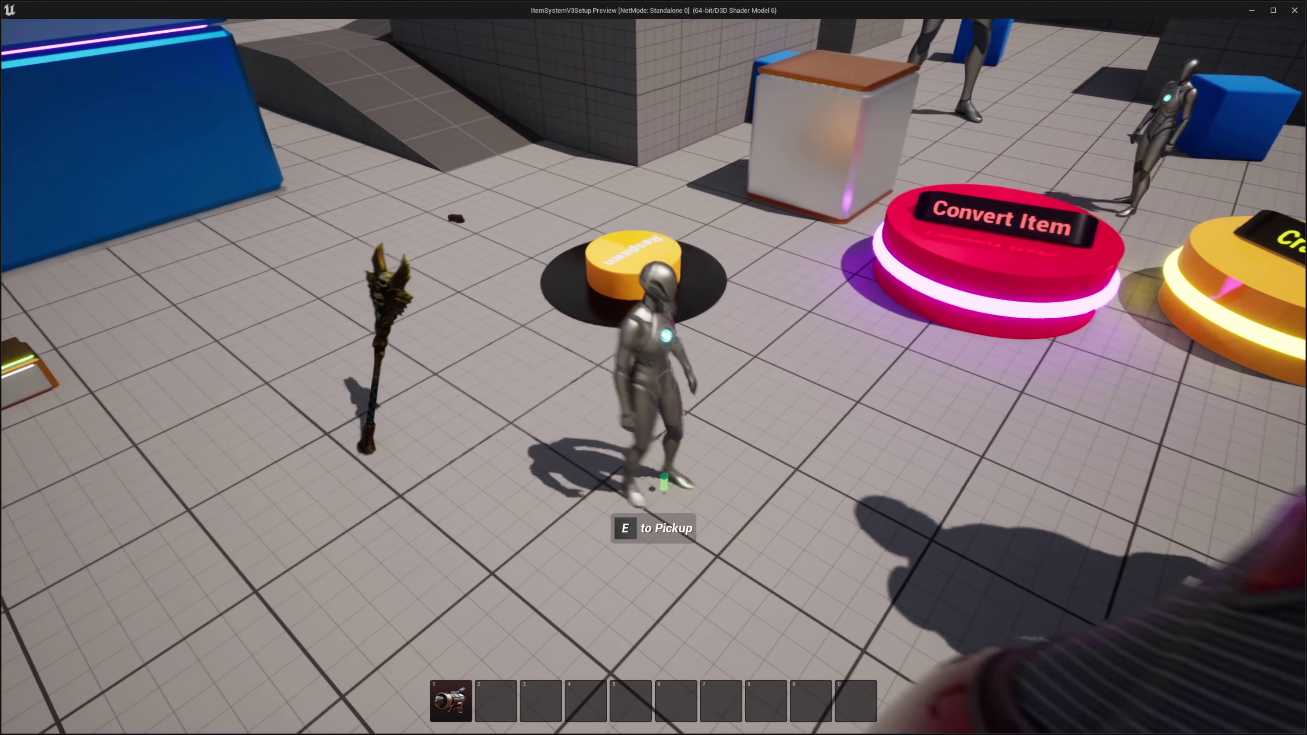
pyautogui.press('f')
pyautogui.press('i')
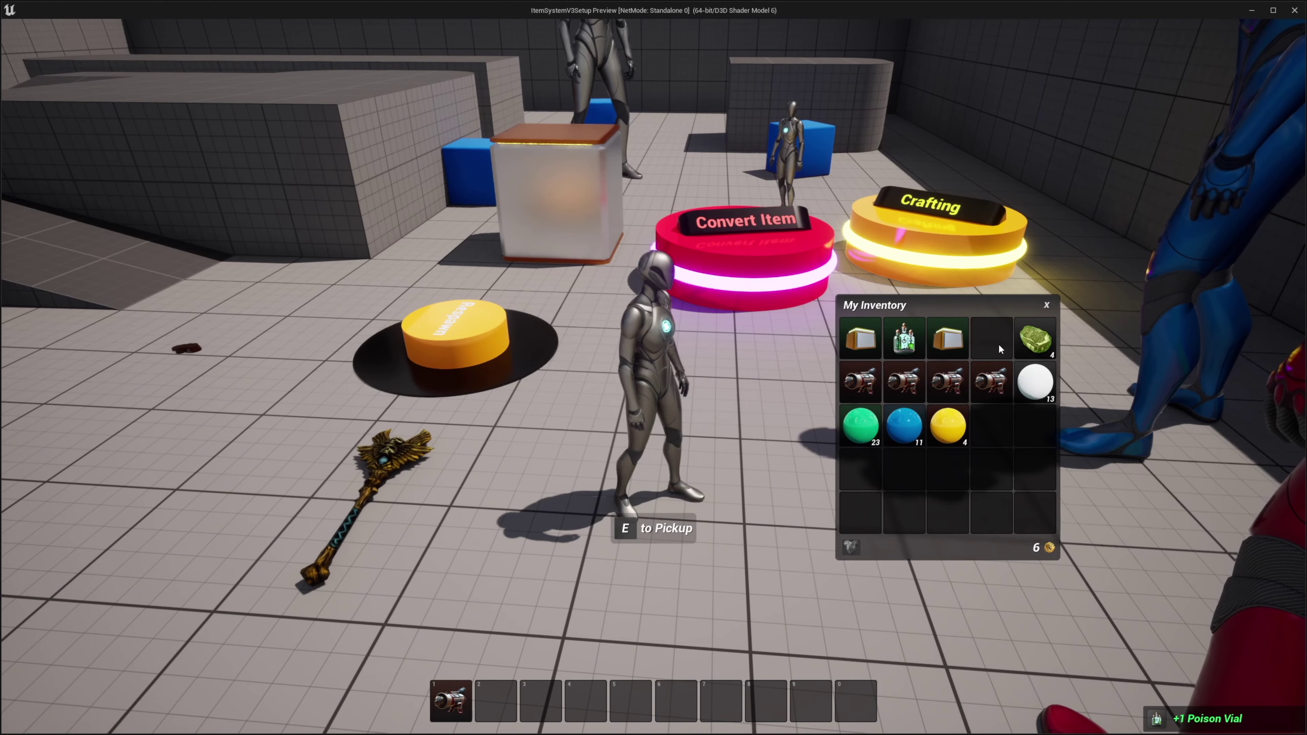
pyautogui.rightClick(899, 335)
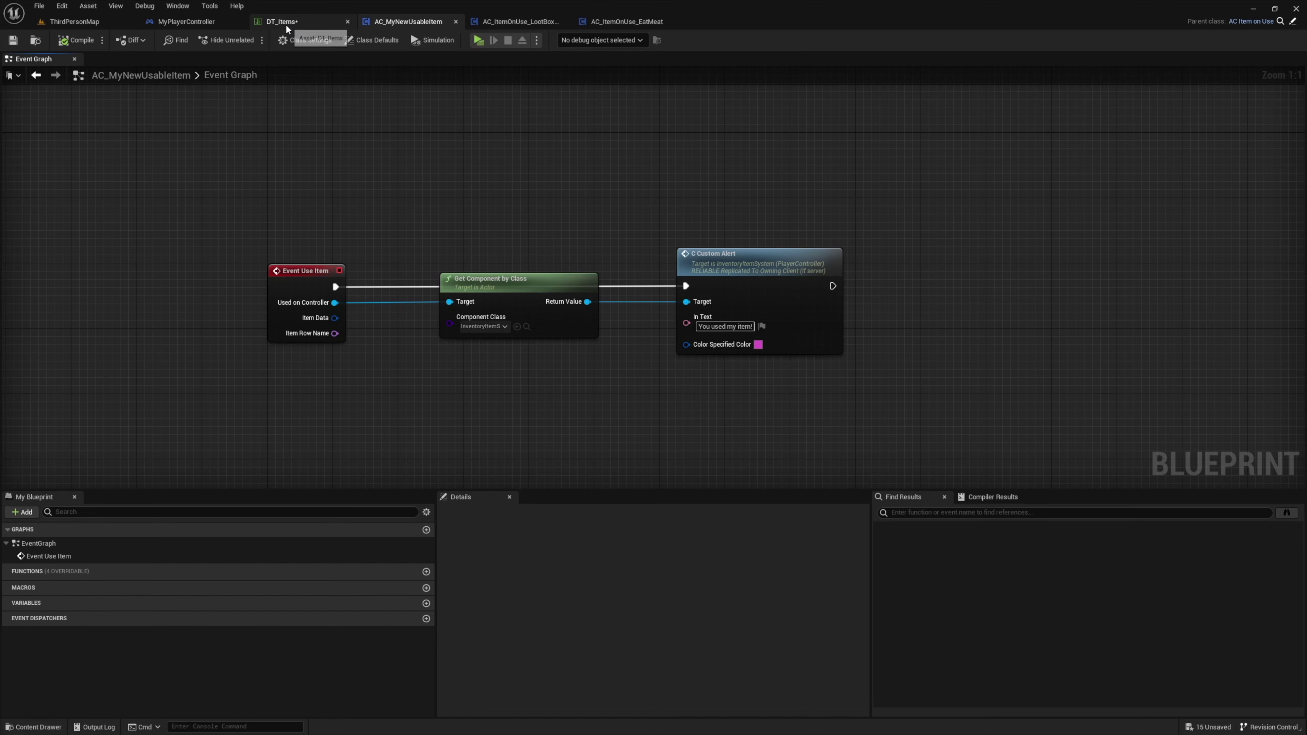
# - Show inherited variables in AC_MyNewUsableItem and enable the default value of IsReusableItem?
pyautogui.moveTo(382, 315); pyautogui.dragTo(304, 283)
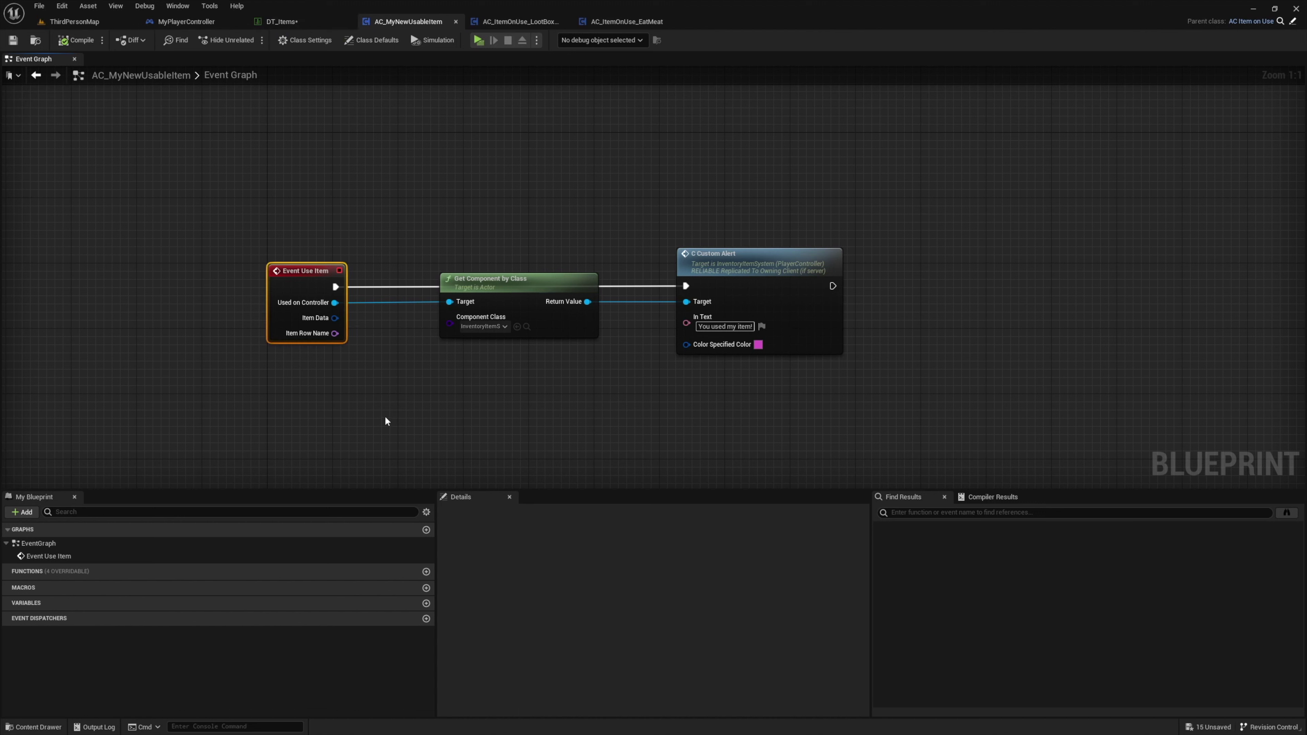
pyautogui.click(428, 513)
pyautogui.click(448, 532)
pyautogui.click(169, 603)
pyautogui.click(426, 512)
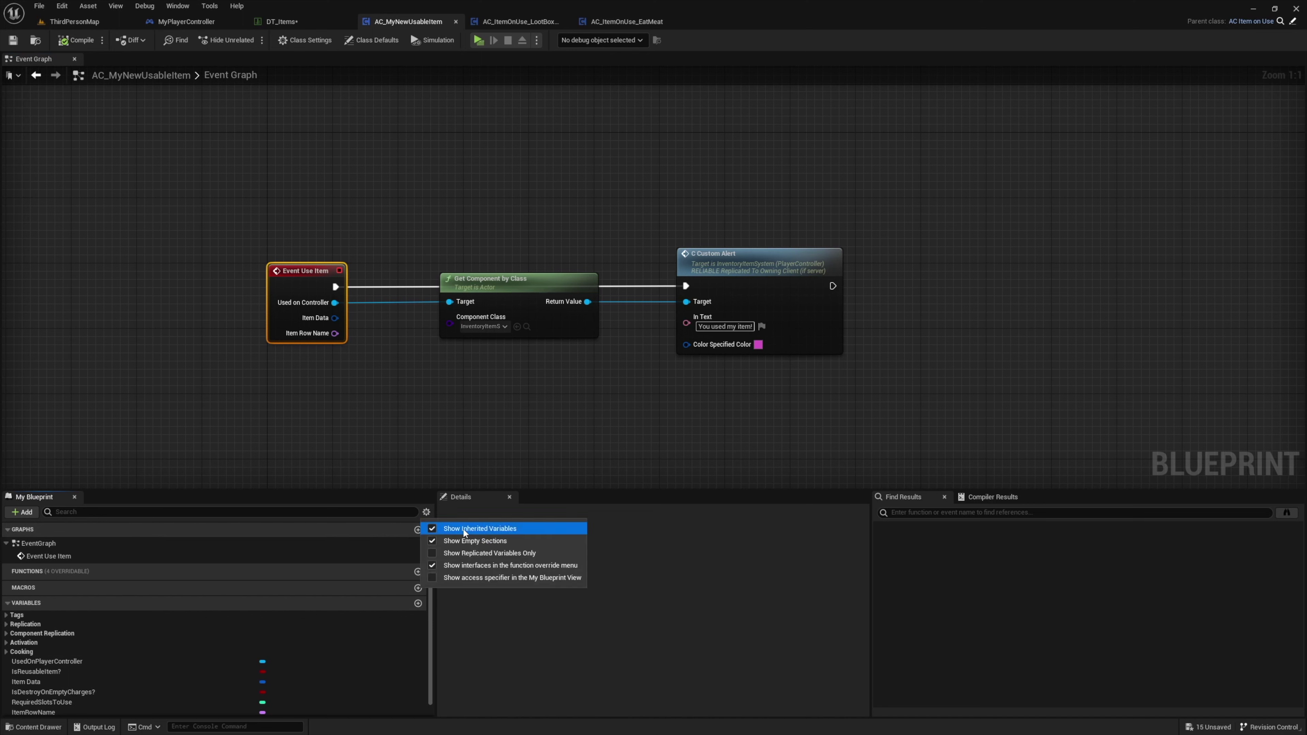
pyautogui.click(365, 569)
pyautogui.scroll(-1, 170, 675)
pyautogui.click(129, 656)
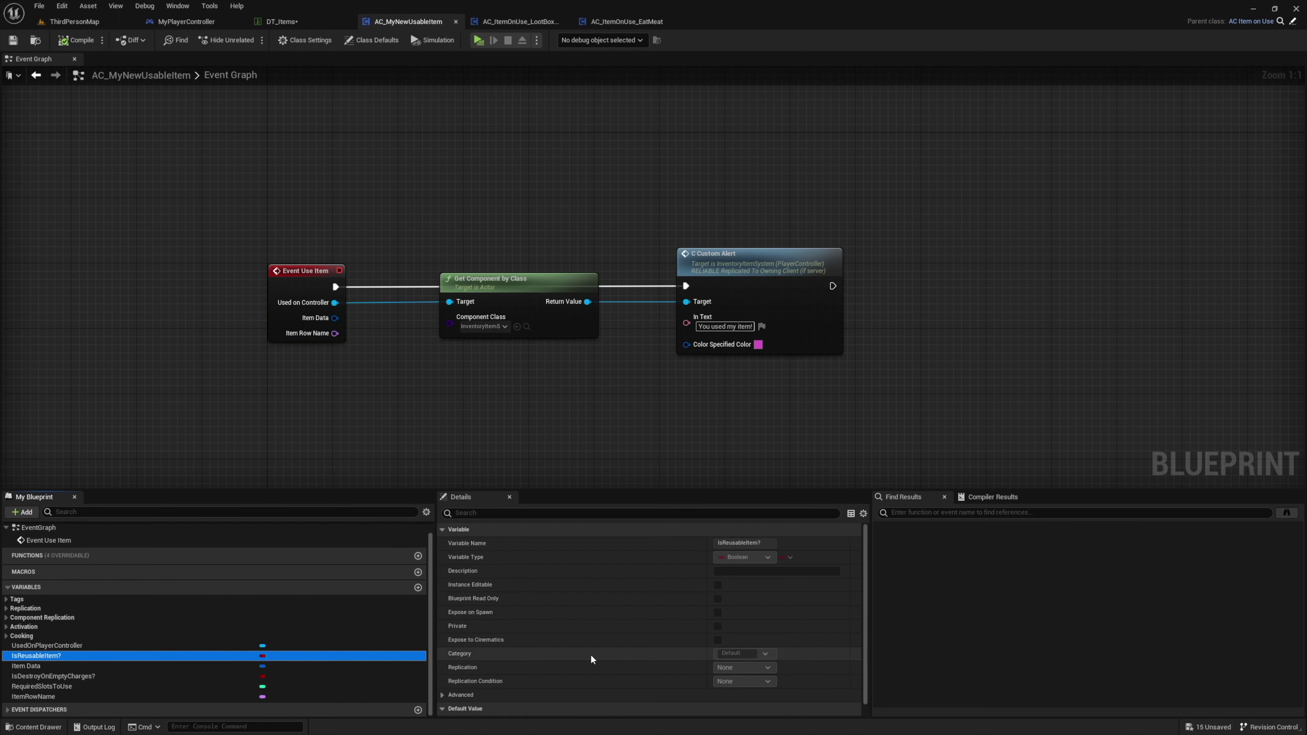
pyautogui.scroll(-1, 592, 659)
pyautogui.click(717, 710)
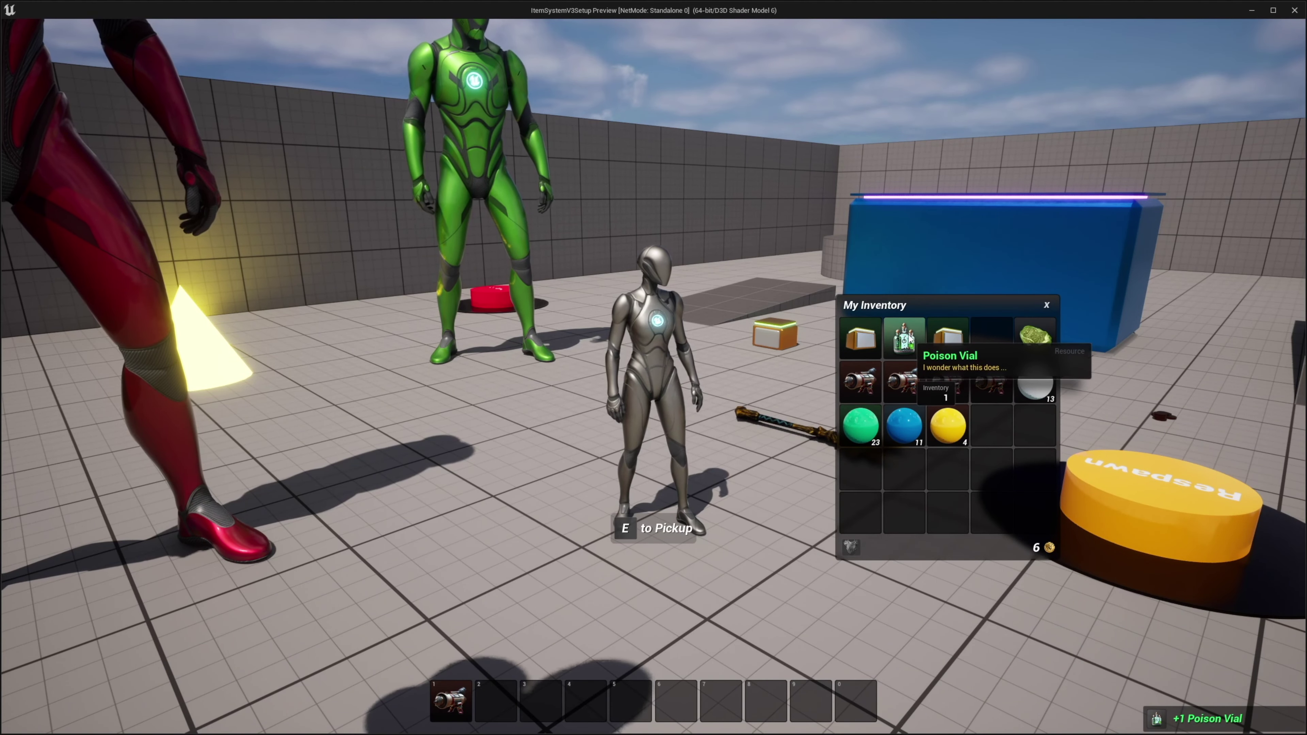
# - Use the Poison Vial from the inventory several times in play mode to test its reusability
pyautogui.rightClick(908, 340)
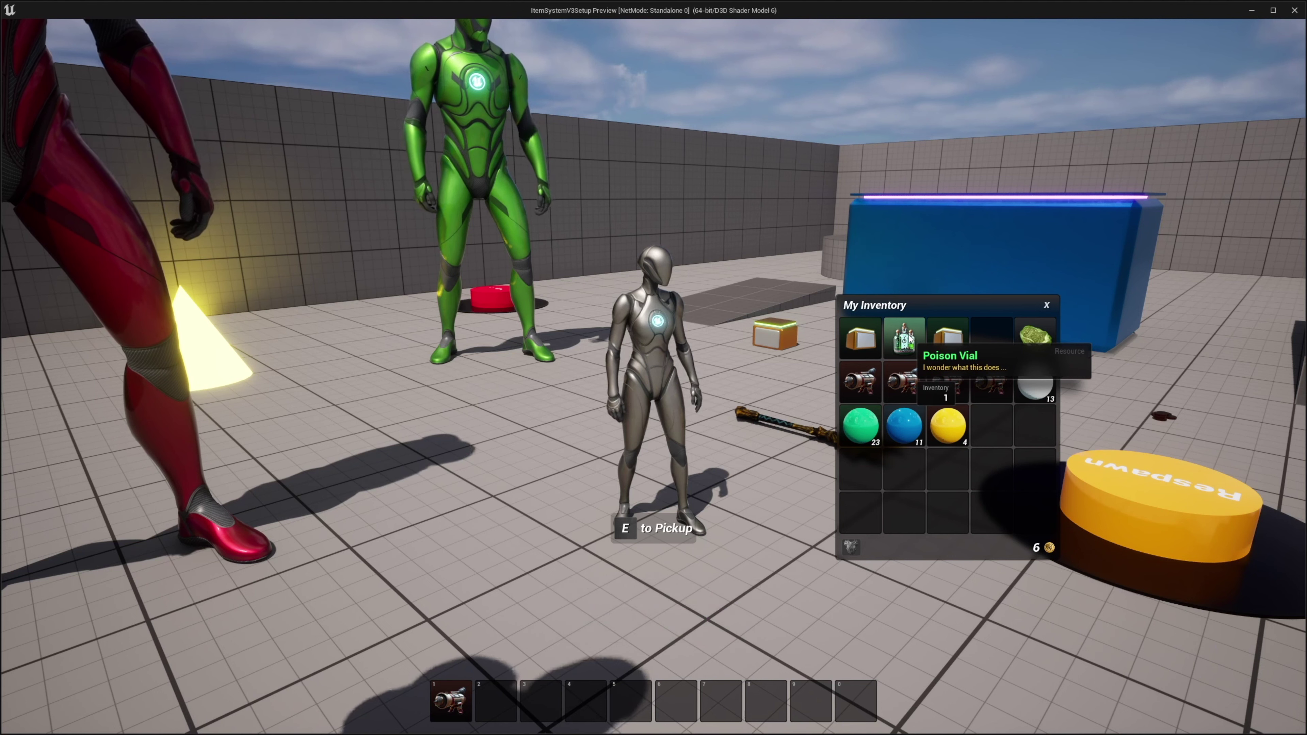
pyautogui.rightClick(908, 339)
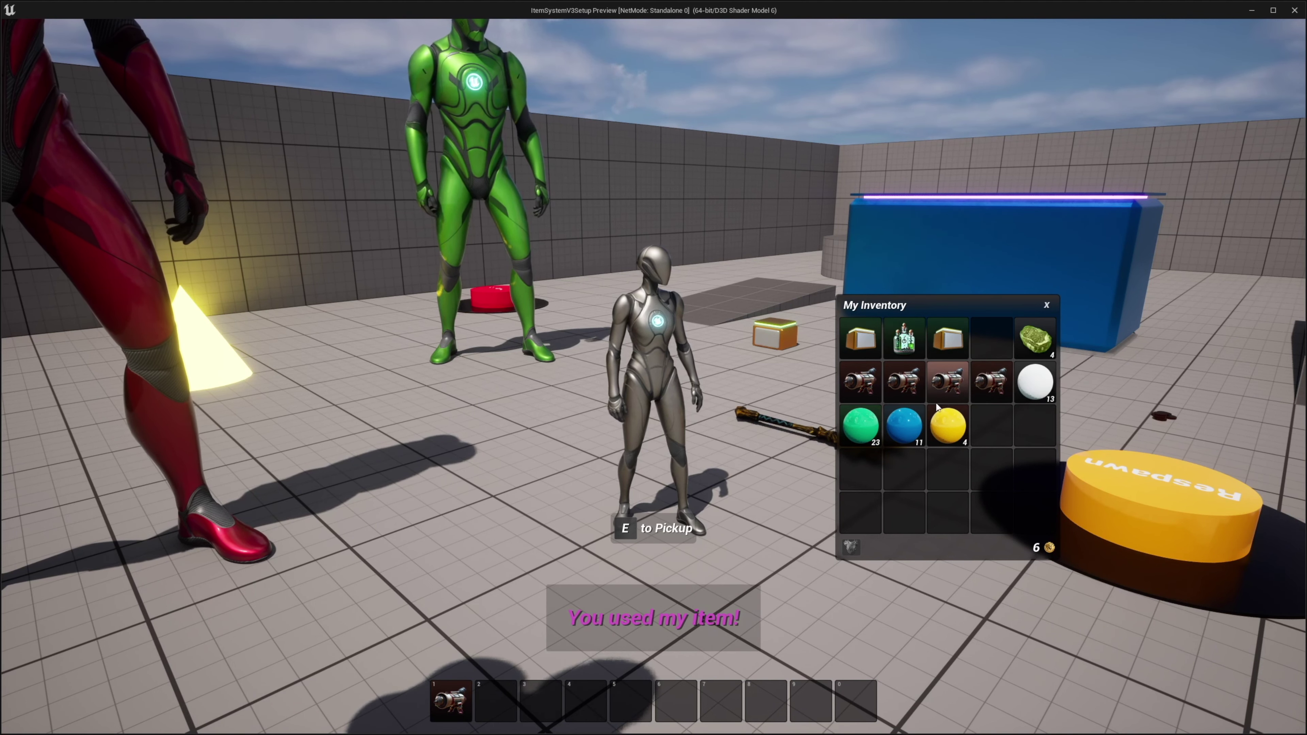
pyautogui.rightClick(908, 339)
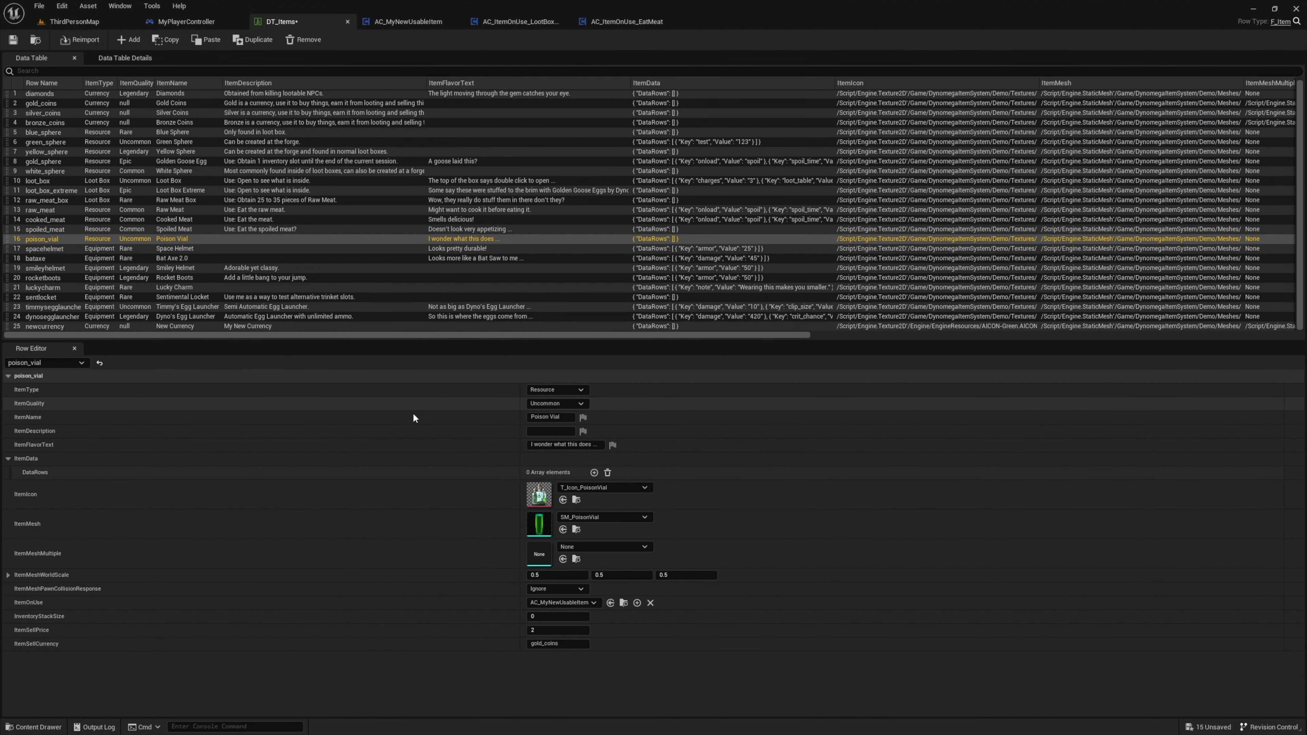
# - Add an ItemData row to poison_vial in DT_Items with the key charges and the value 5
pyautogui.click(594, 473)
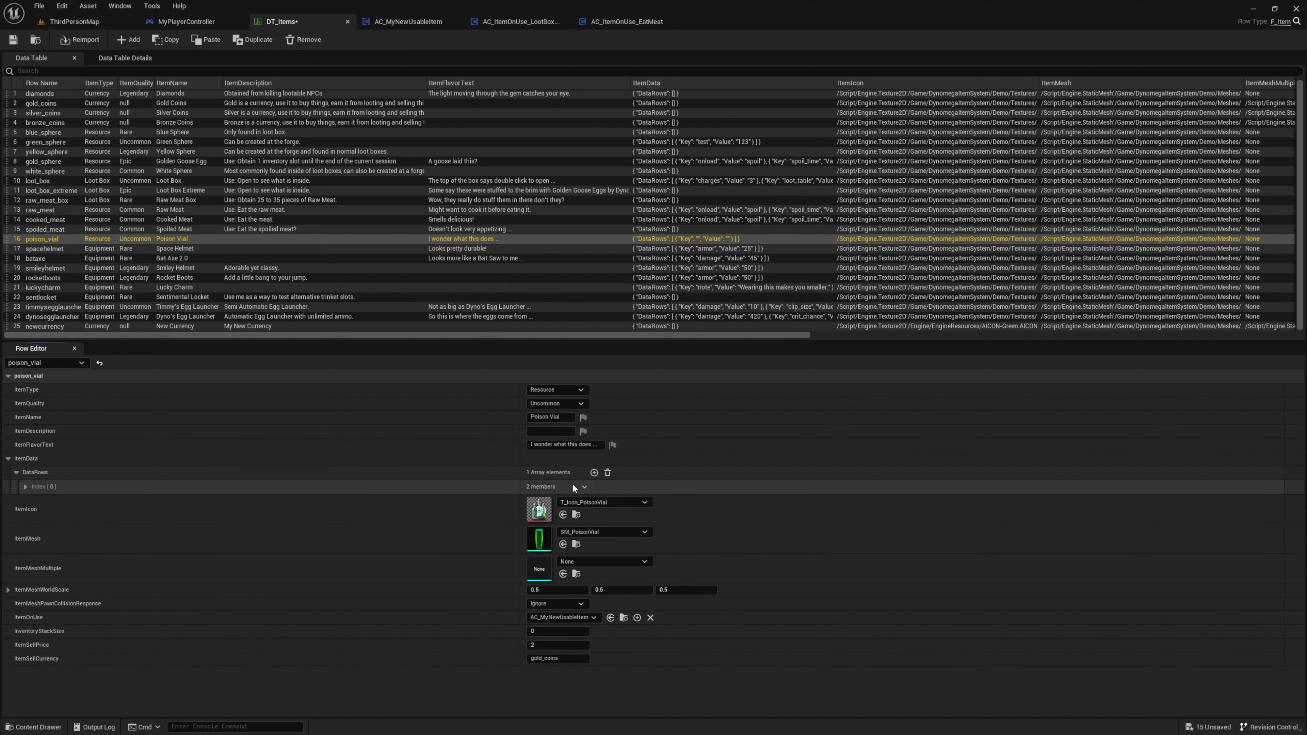
pyautogui.click(26, 487)
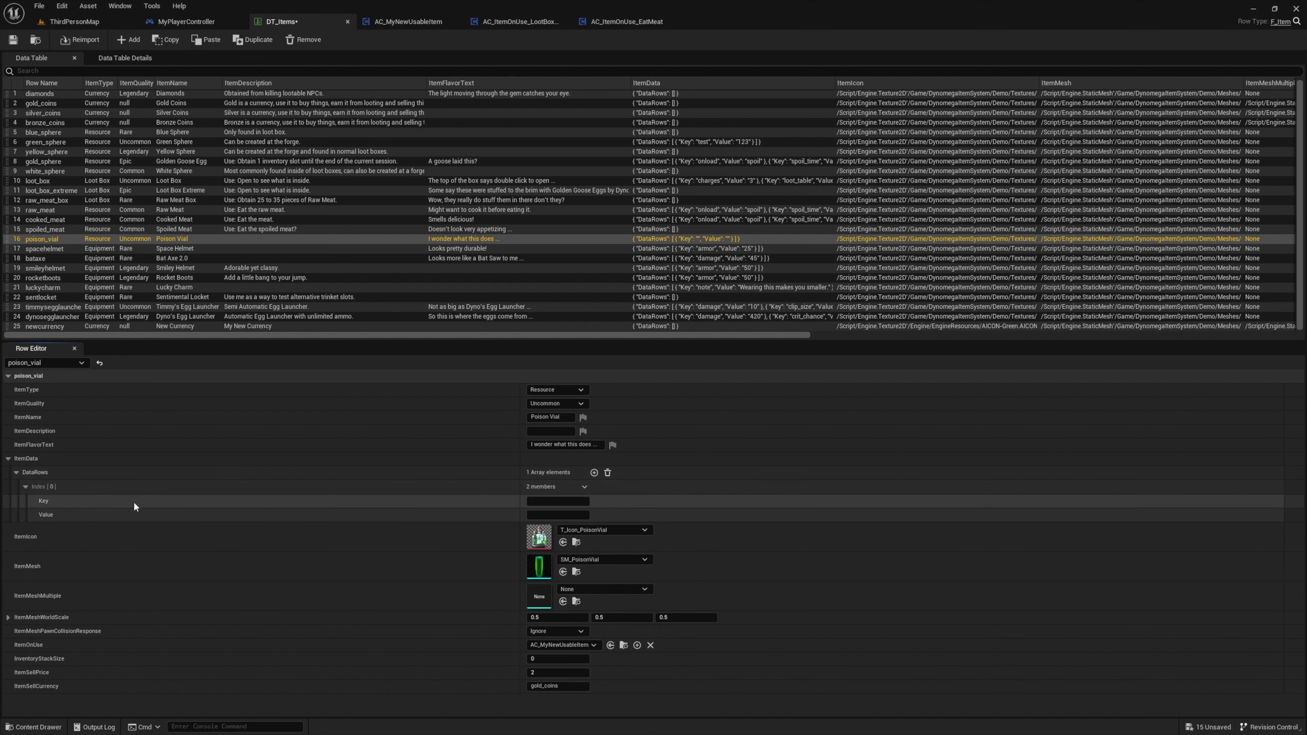
pyautogui.click(560, 504)
pyautogui.write('charges')
pyautogui.click(544, 516)
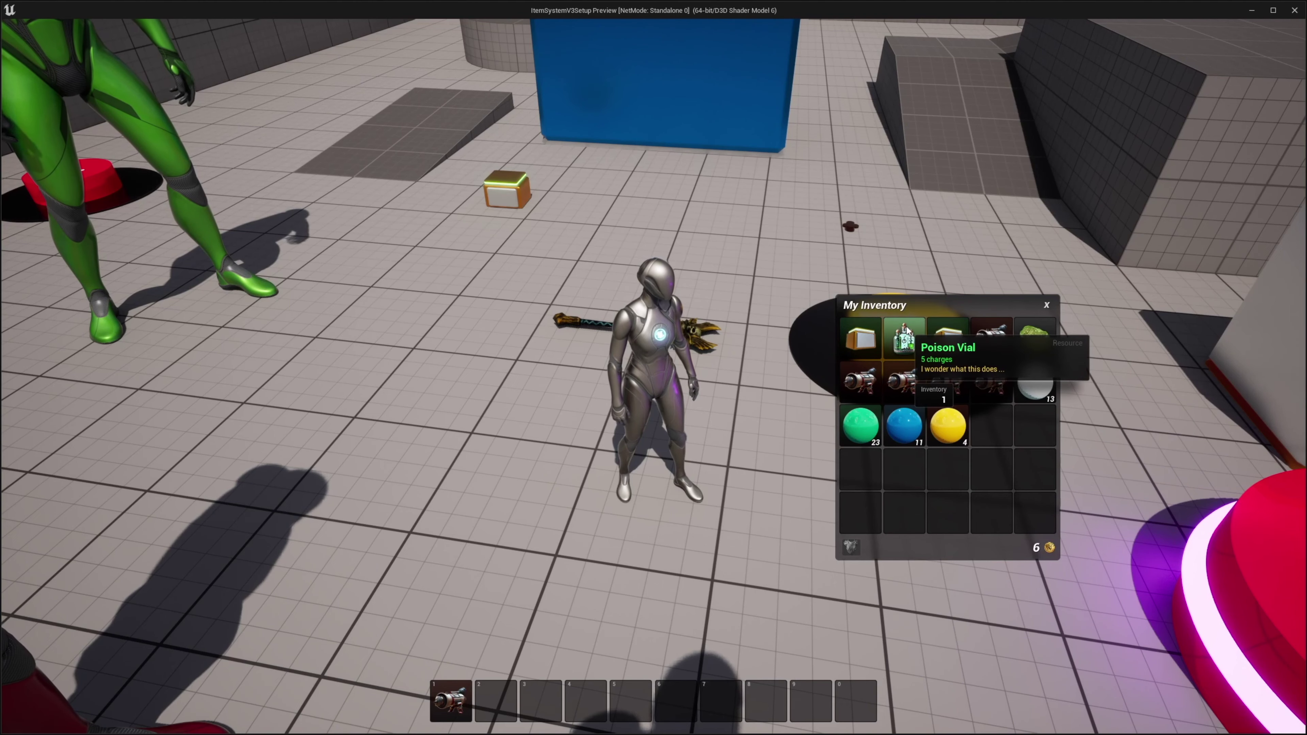
# - Use the Poison Vial repeatedly in play mode to spend its charges, and set its charges value to 3 in DT_Items
pyautogui.doubleClick(905, 335)
pyautogui.doubleClick(904, 336)
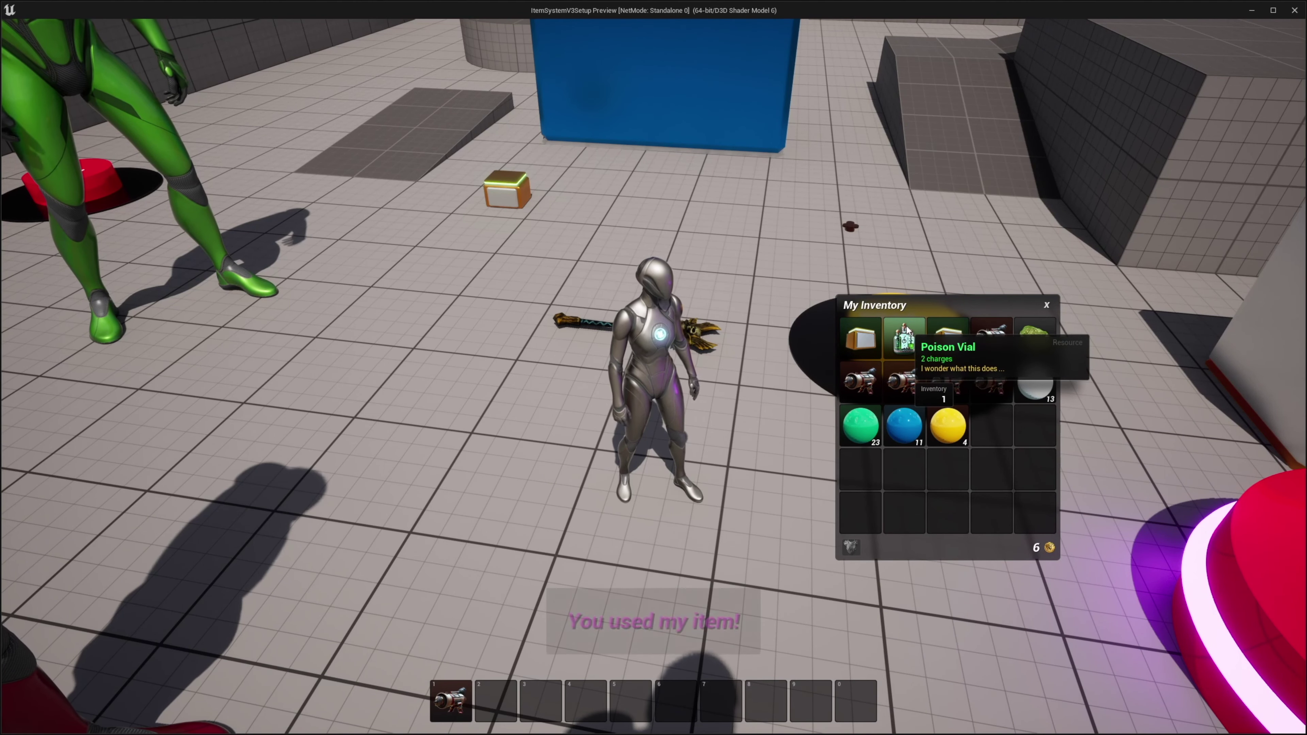
pyautogui.doubleClick(904, 336)
pyautogui.doubleClick(904, 336)
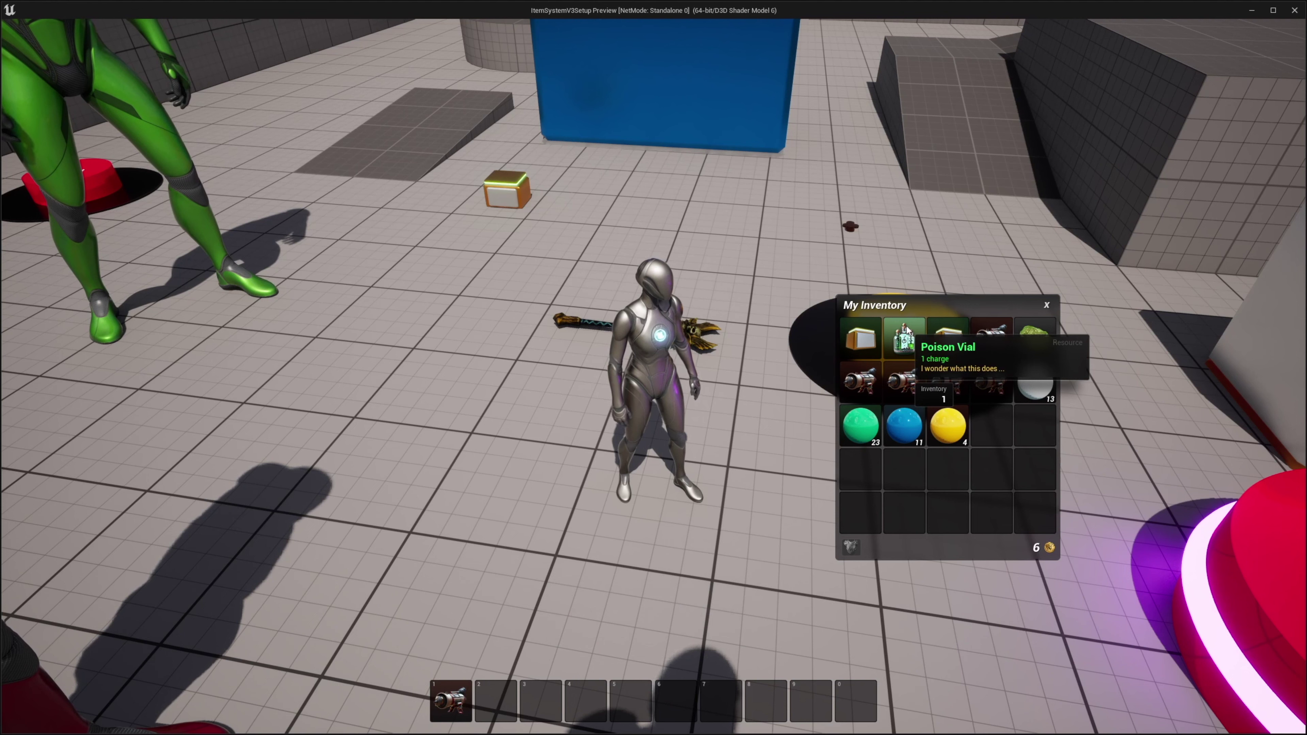
pyautogui.doubleClick(905, 332)
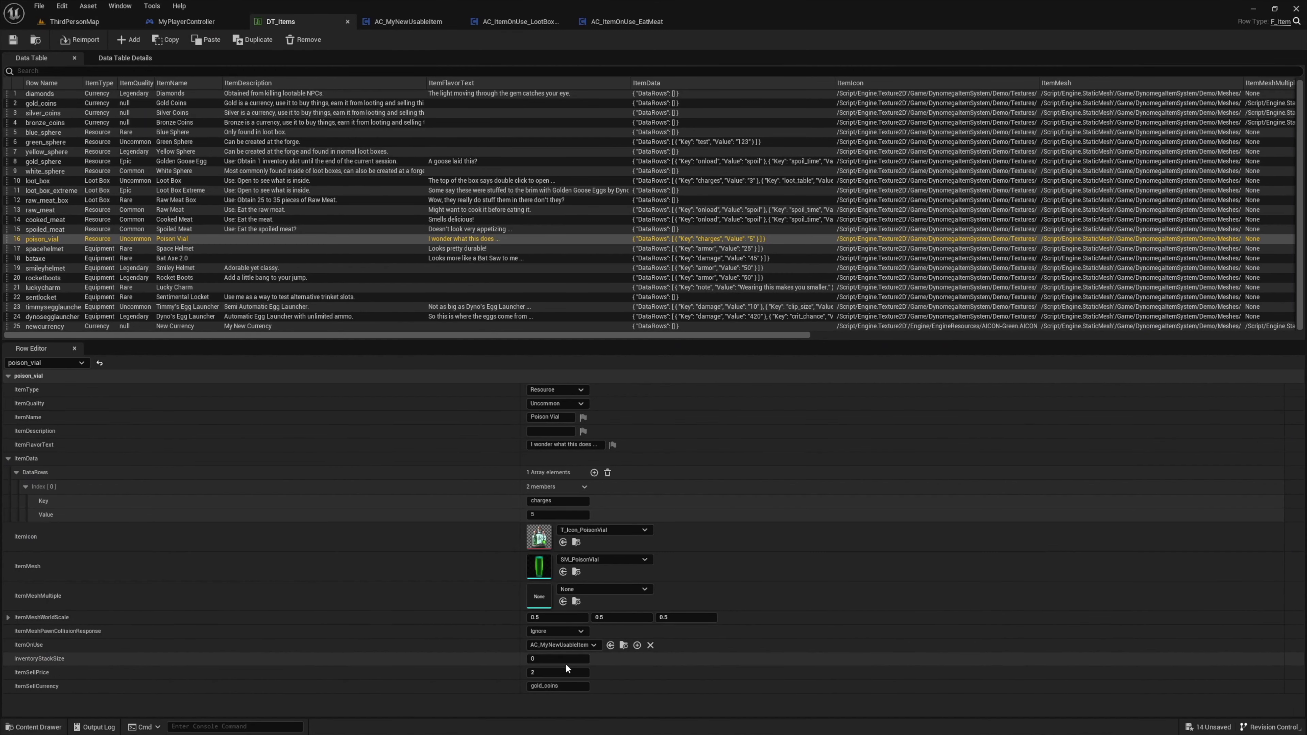
pyautogui.press('Return')
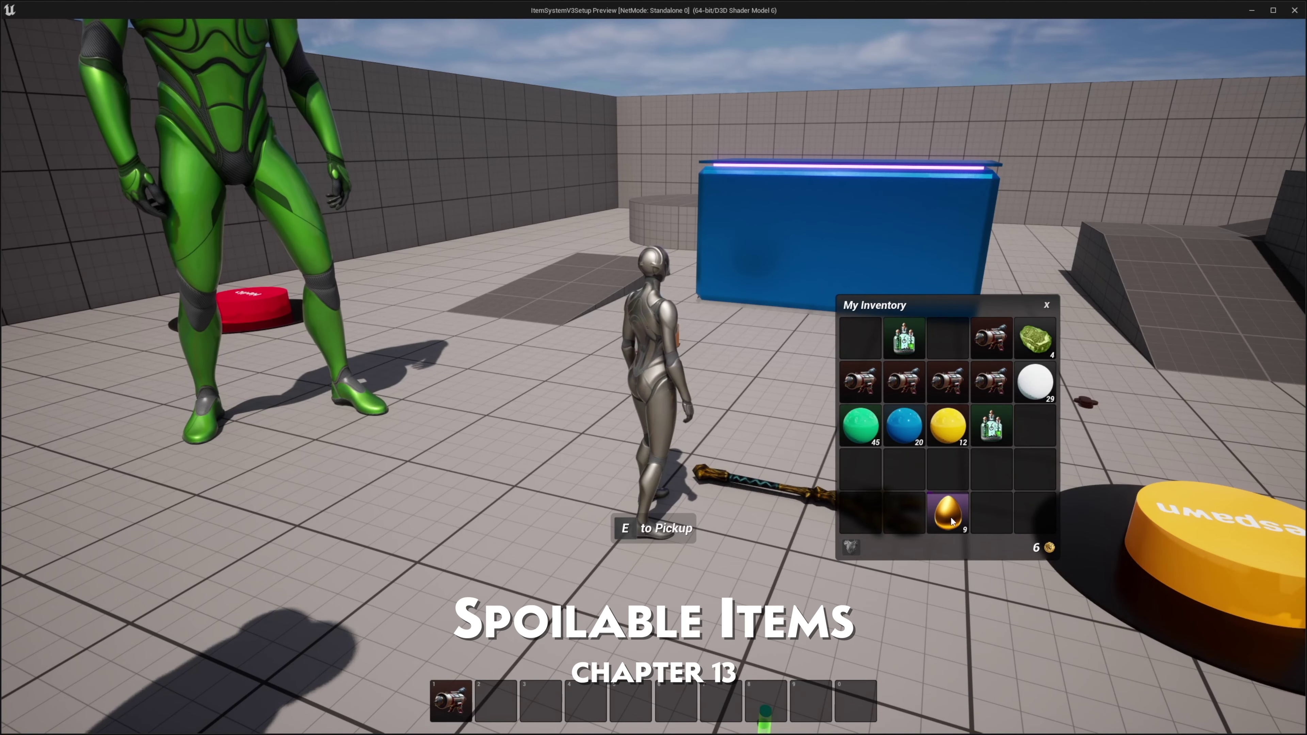
# - Examine the Golden Goose Egg stack in the inventory during play, and walk on to pick up the nearby item
pyautogui.moveTo(937, 515)
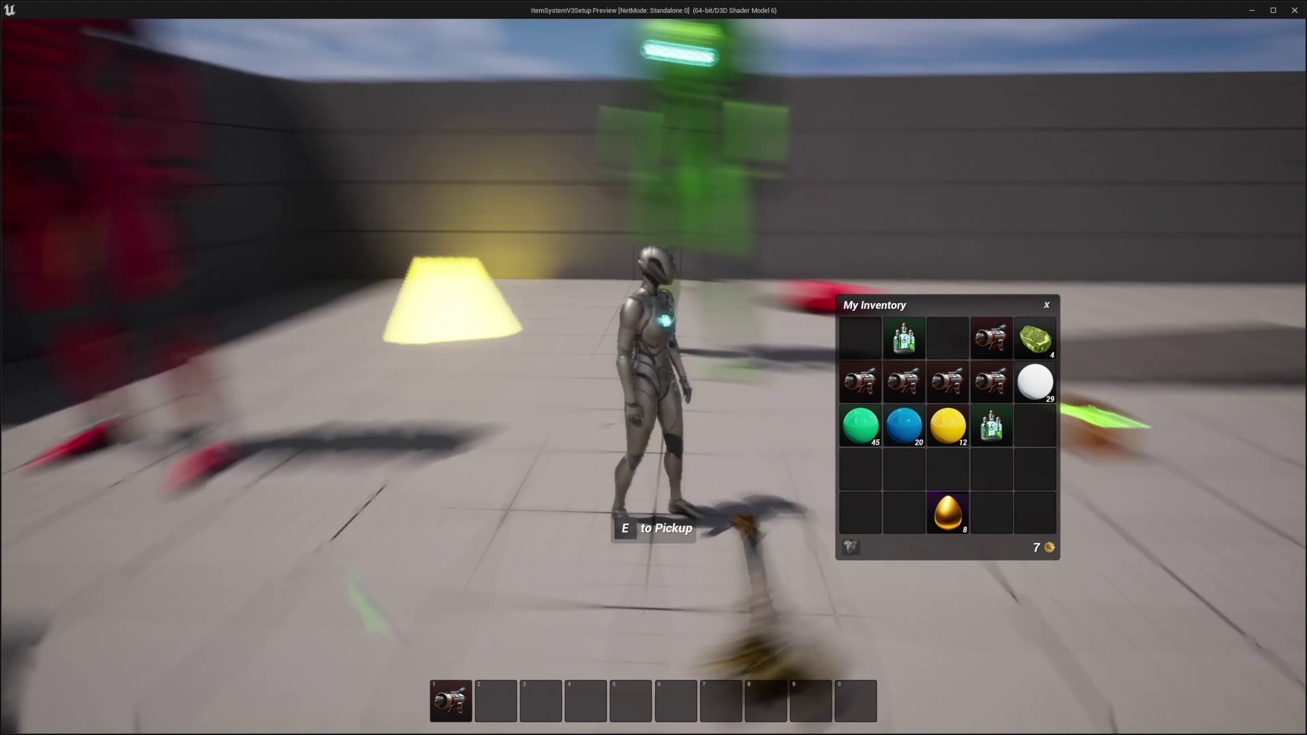
pyautogui.press('w')
pyautogui.press('e')
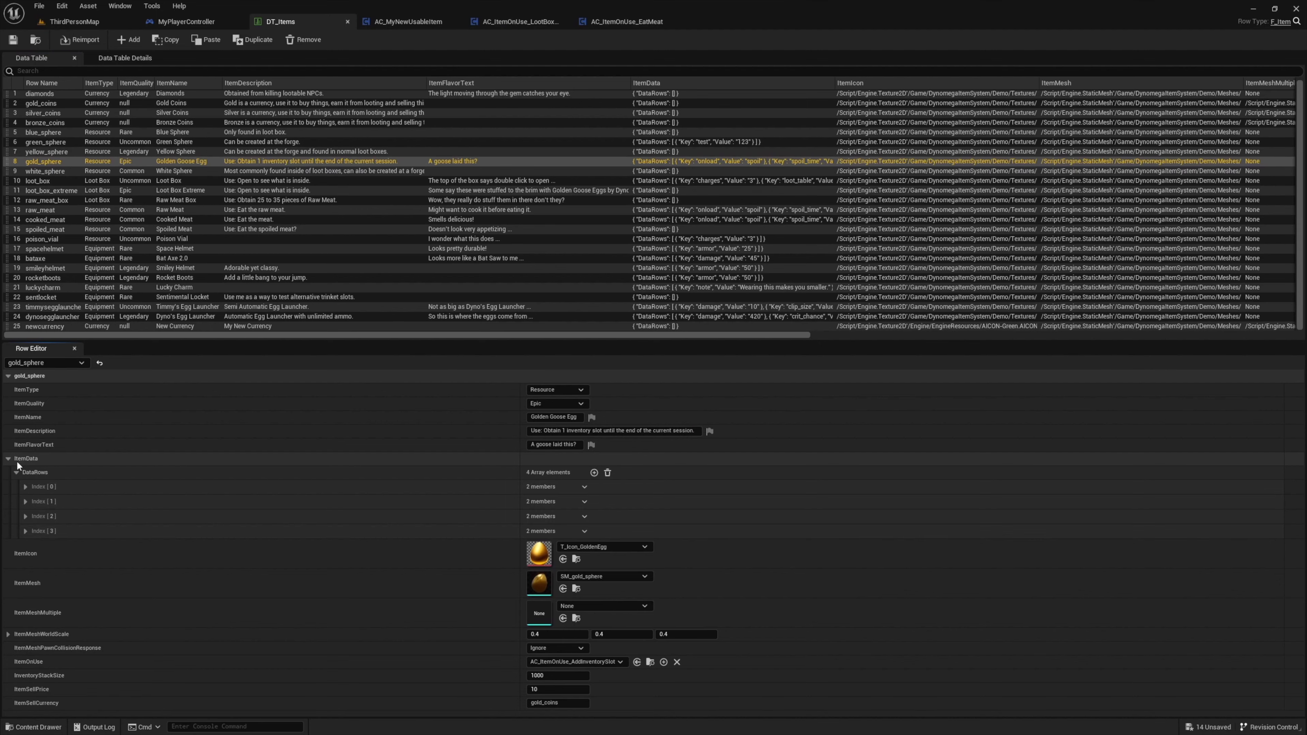
# - Expand the first three ItemData rows of gold_sphere in DT_Items and set the spoil_item value to raw_meat
pyautogui.click(25, 486)
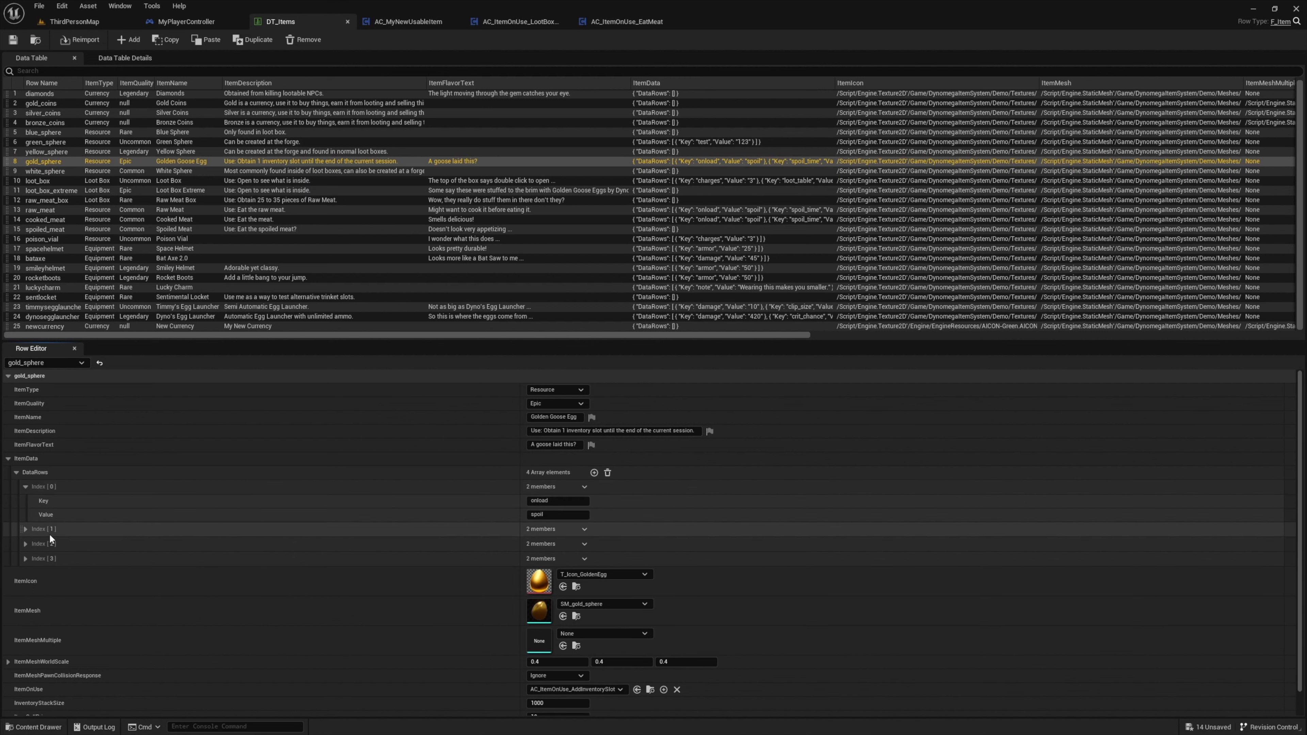
pyautogui.click(26, 529)
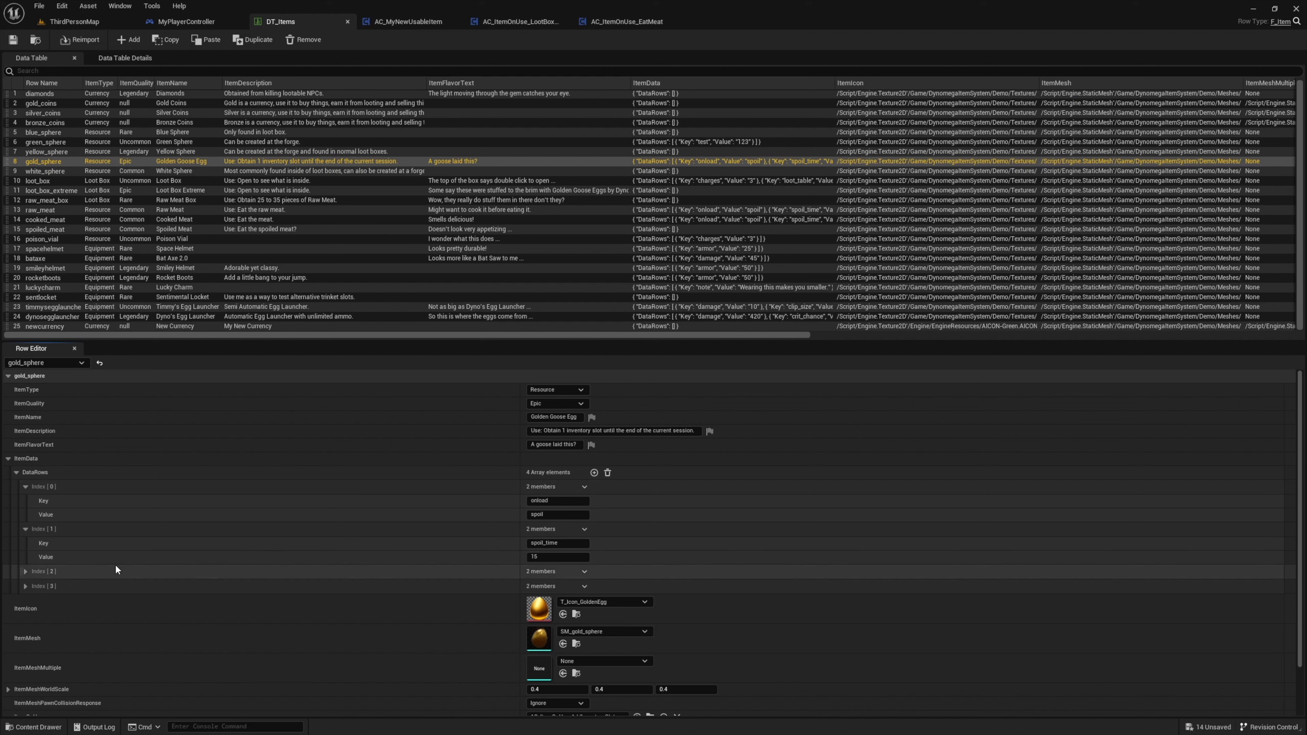
pyautogui.click(26, 571)
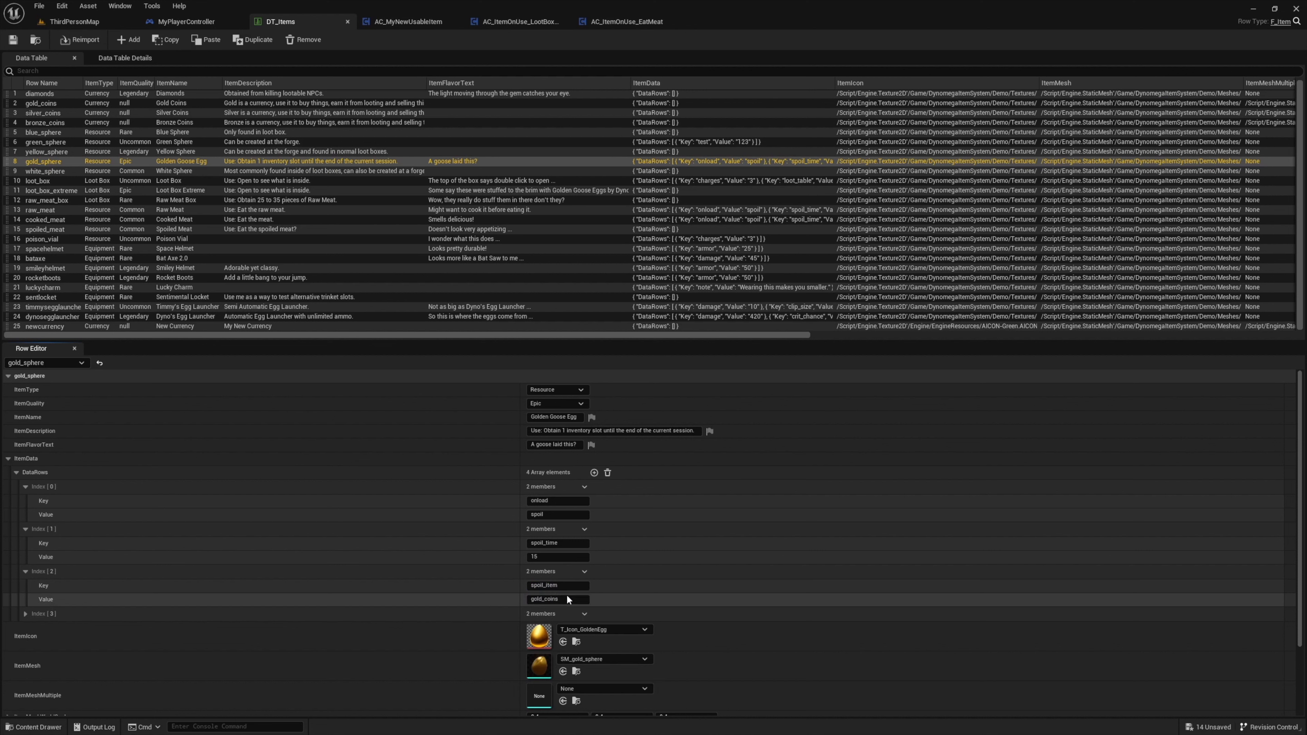
pyautogui.click(581, 597)
pyautogui.write('raw_meat')
pyautogui.press('Return')
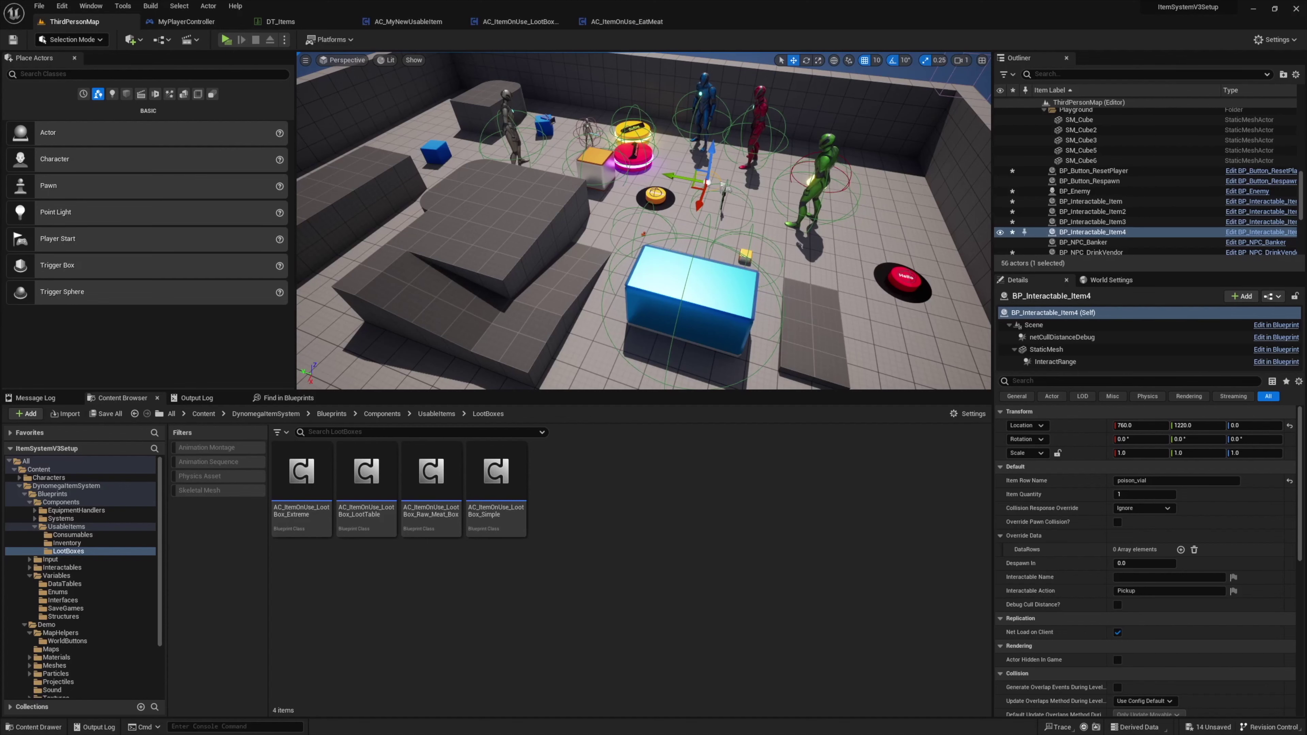
# - Duplicate the blue BP_StorageContainer in ThirdPersonMap, place the copy at X 1920, Y 630, and set its Chest Style to 2
pyautogui.click(671, 334)
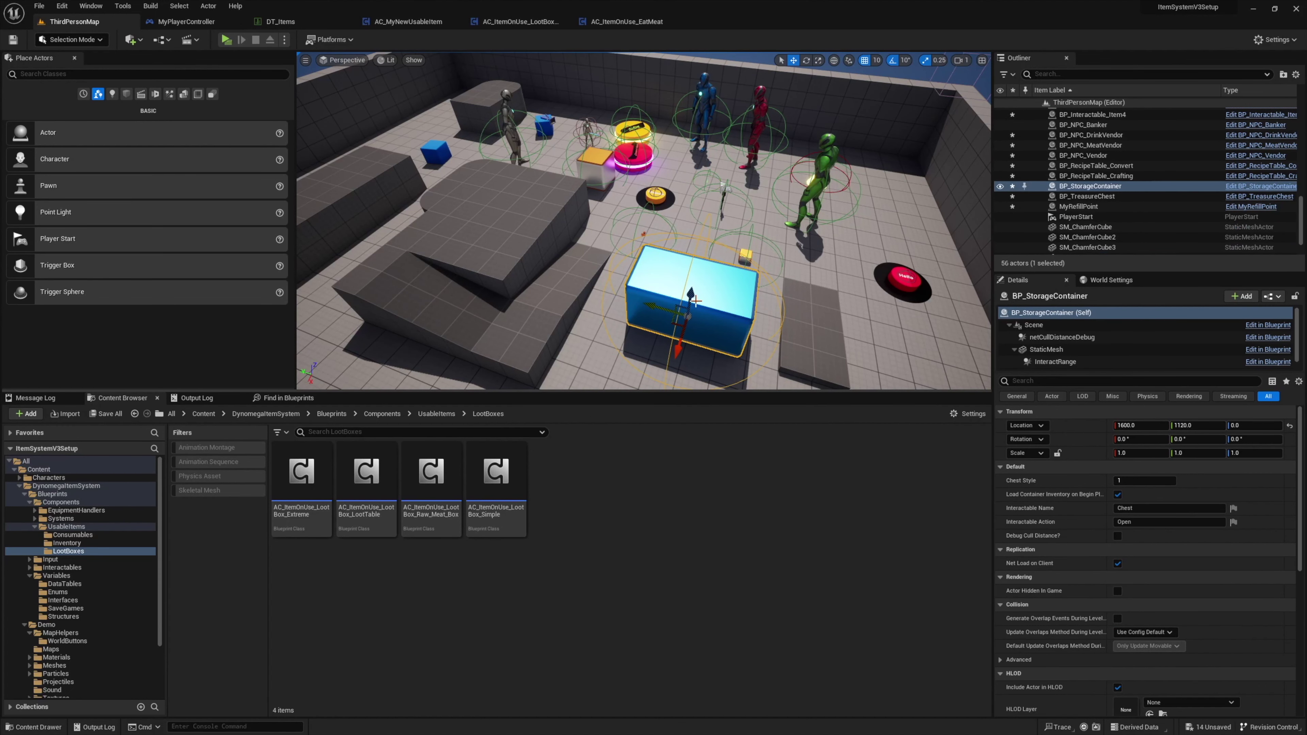
pyautogui.keyDown('alt'); pyautogui.moveTo(653, 301); pyautogui.dragTo(796, 327); pyautogui.keyUp('alt')
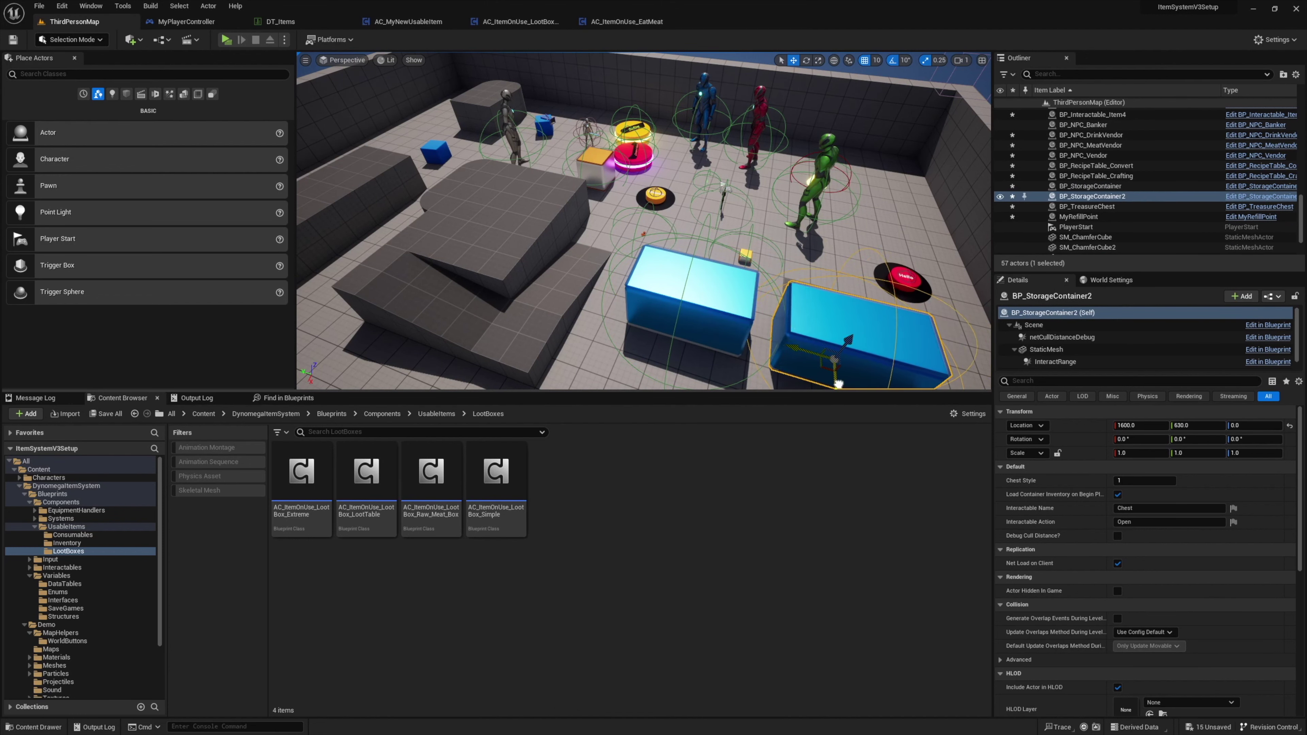
pyautogui.moveTo(838, 384); pyautogui.dragTo(834, 367)
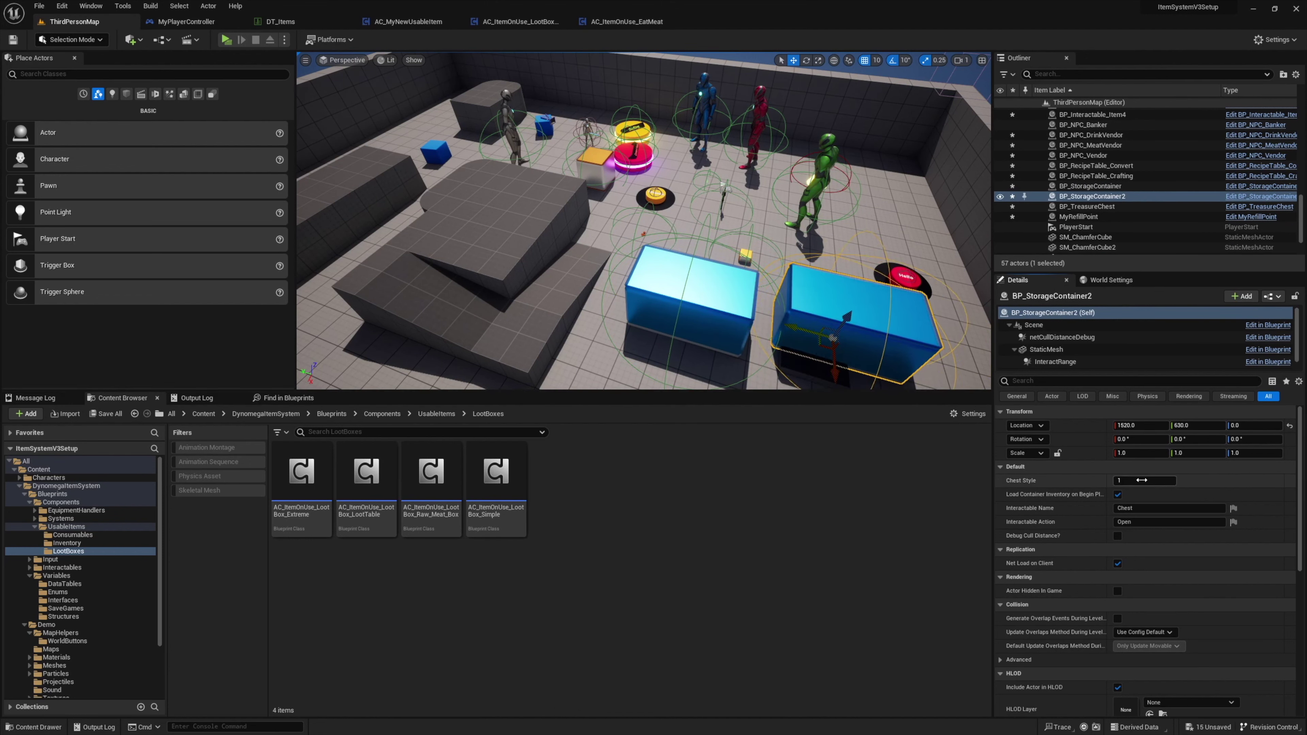
pyautogui.moveTo(1139, 480); pyautogui.dragTo(1218, 484)
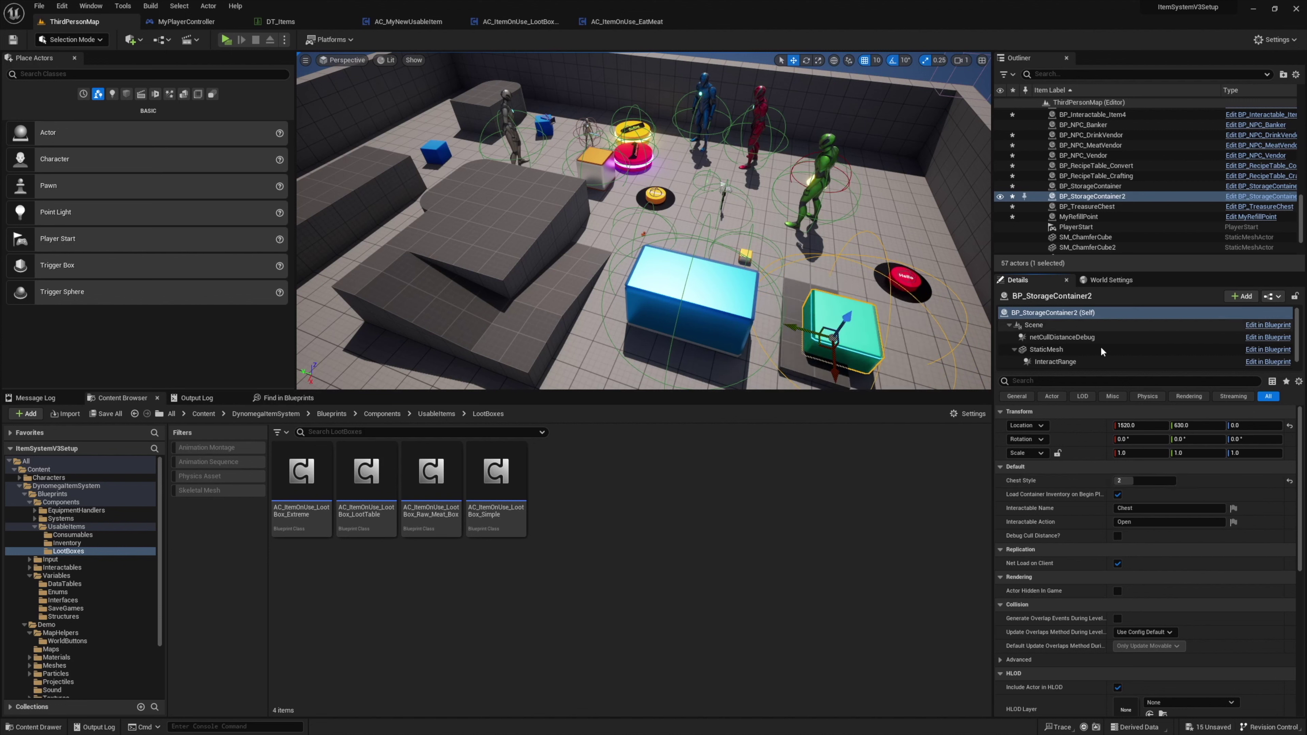
# - Set the Spoil Speed Multiplier of BP_StorageContainer2's AC_Inventory component to 0.1
pyautogui.scroll(-1, 1050, 360)
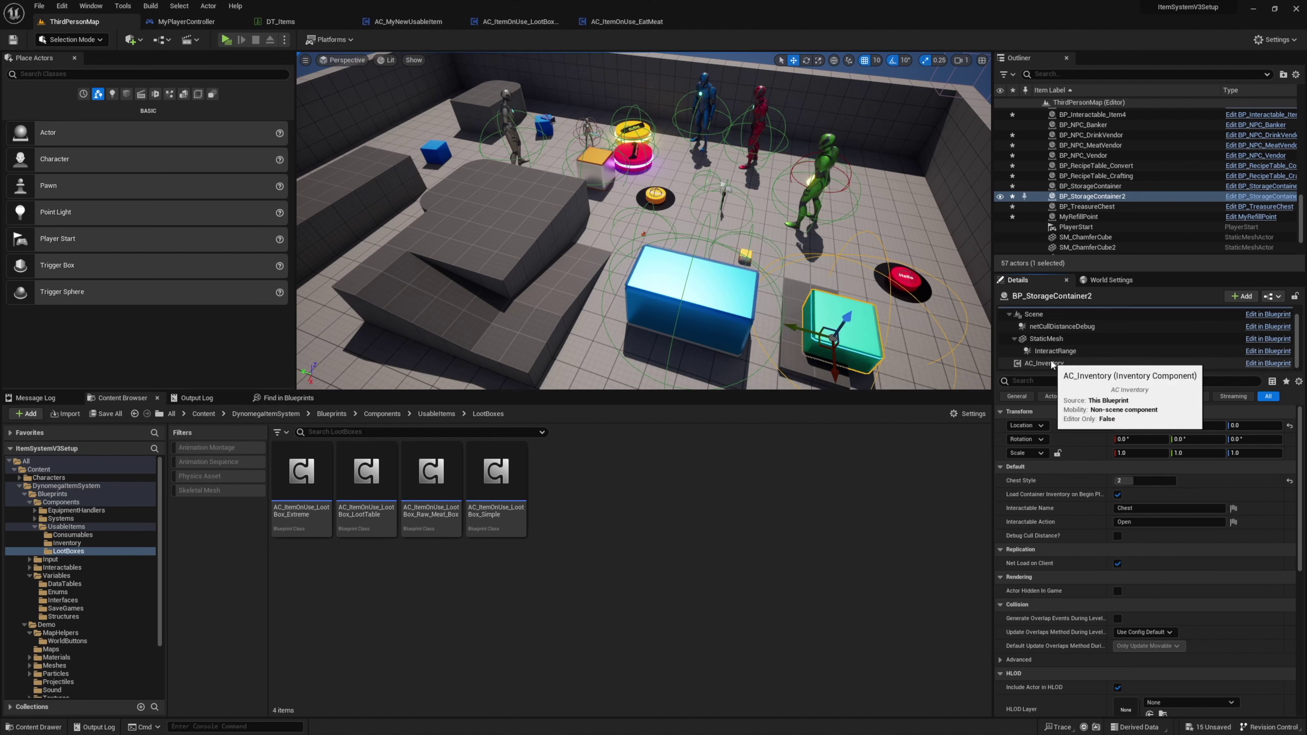
pyautogui.click(1044, 362)
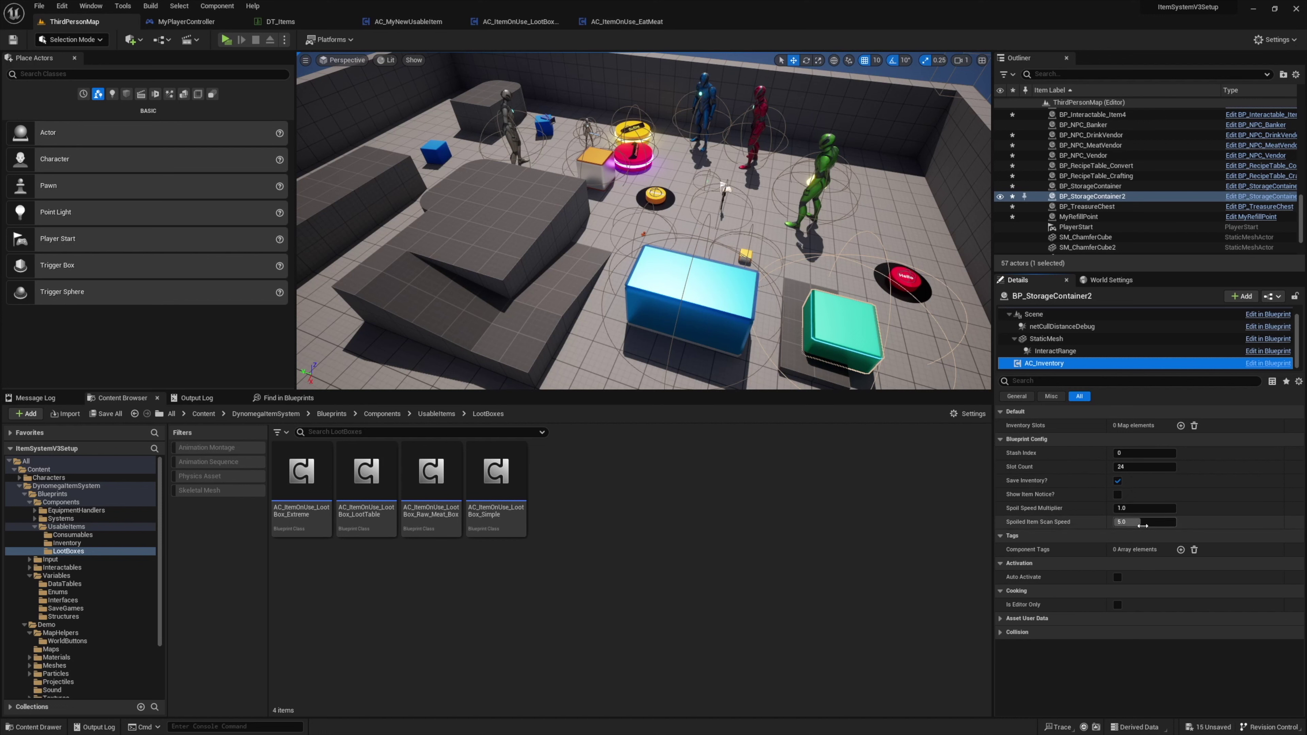
pyautogui.moveTo(1142, 525)
pyautogui.click(1126, 508)
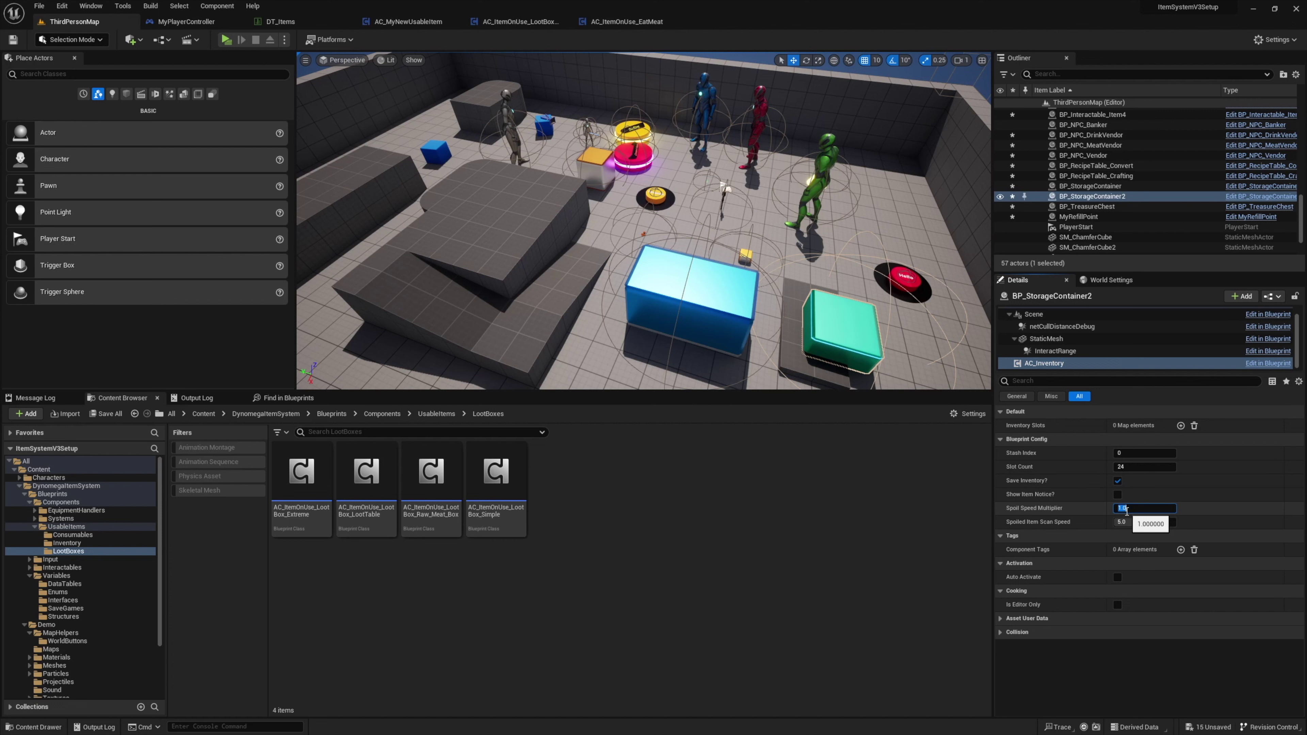
pyautogui.write('0.1')
pyautogui.press('Return')
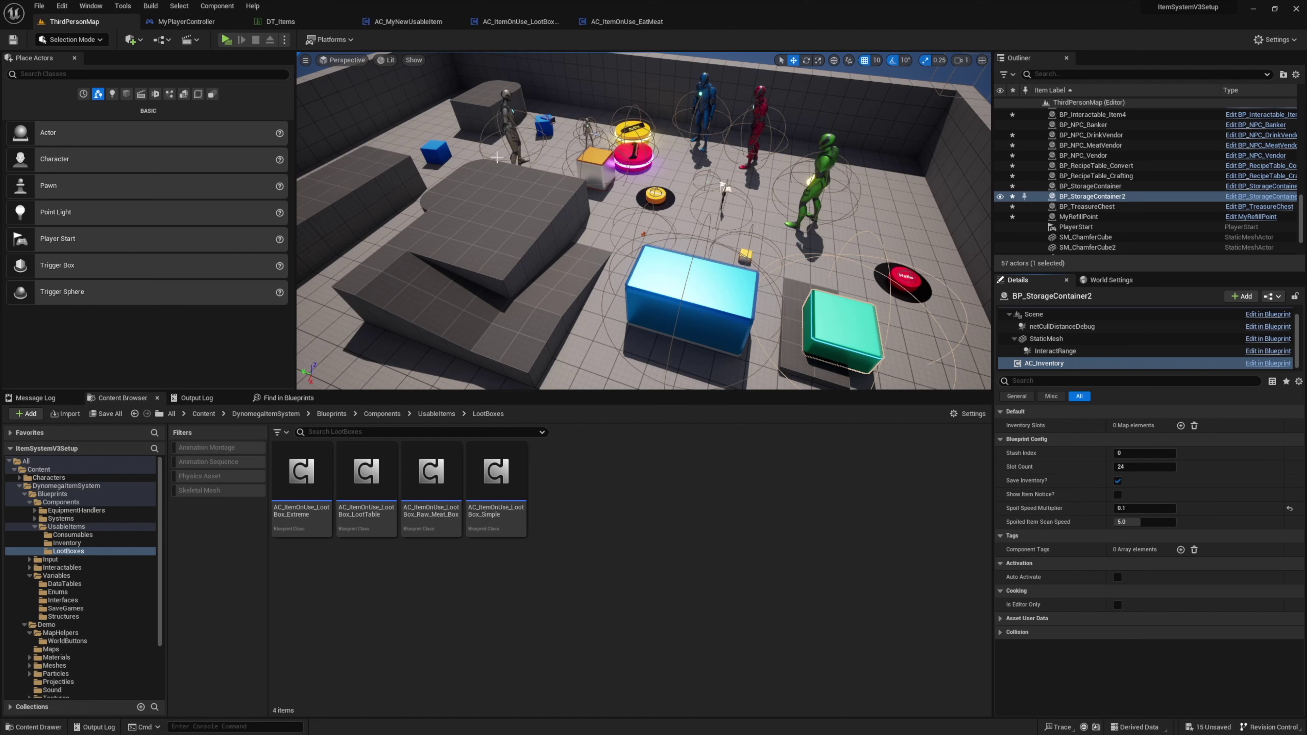
# - Play the level, move a Cooked Meat from the inventory into the green chest, and check its spoil time
pyautogui.click(225, 39)
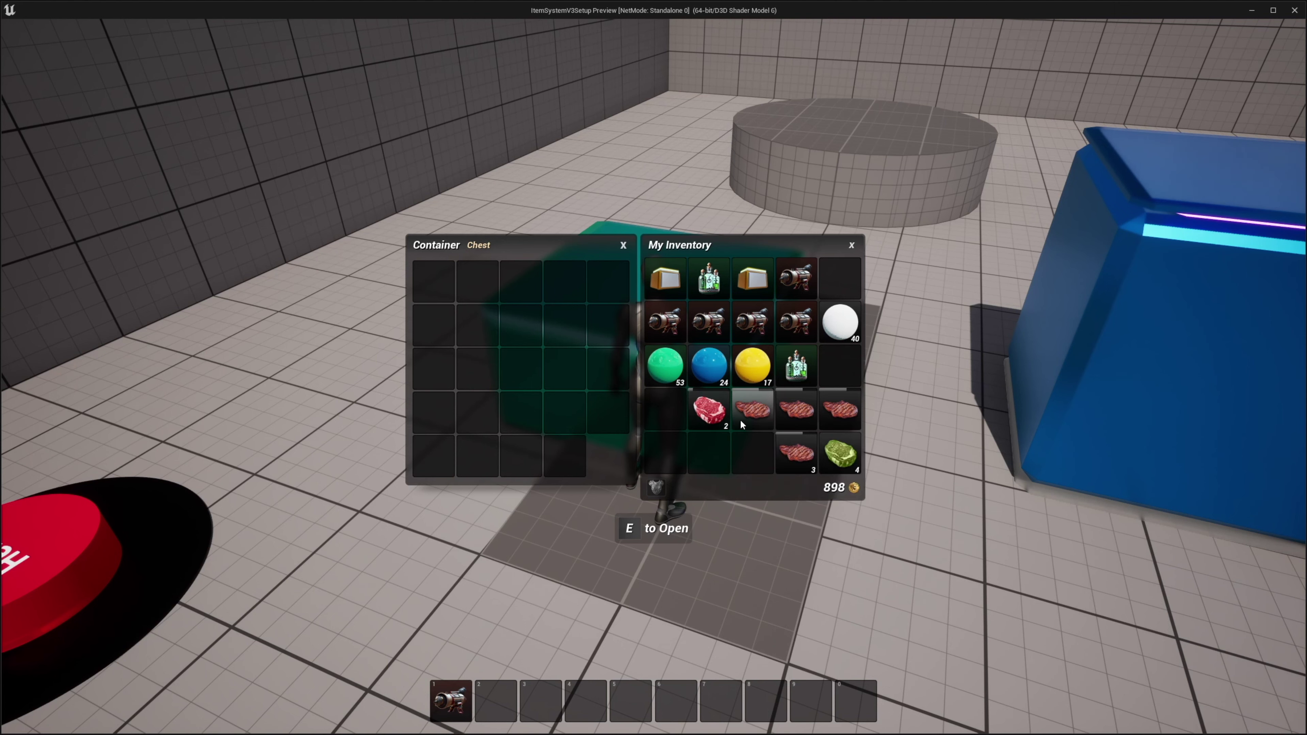
pyautogui.moveTo(742, 423); pyautogui.dragTo(523, 378)
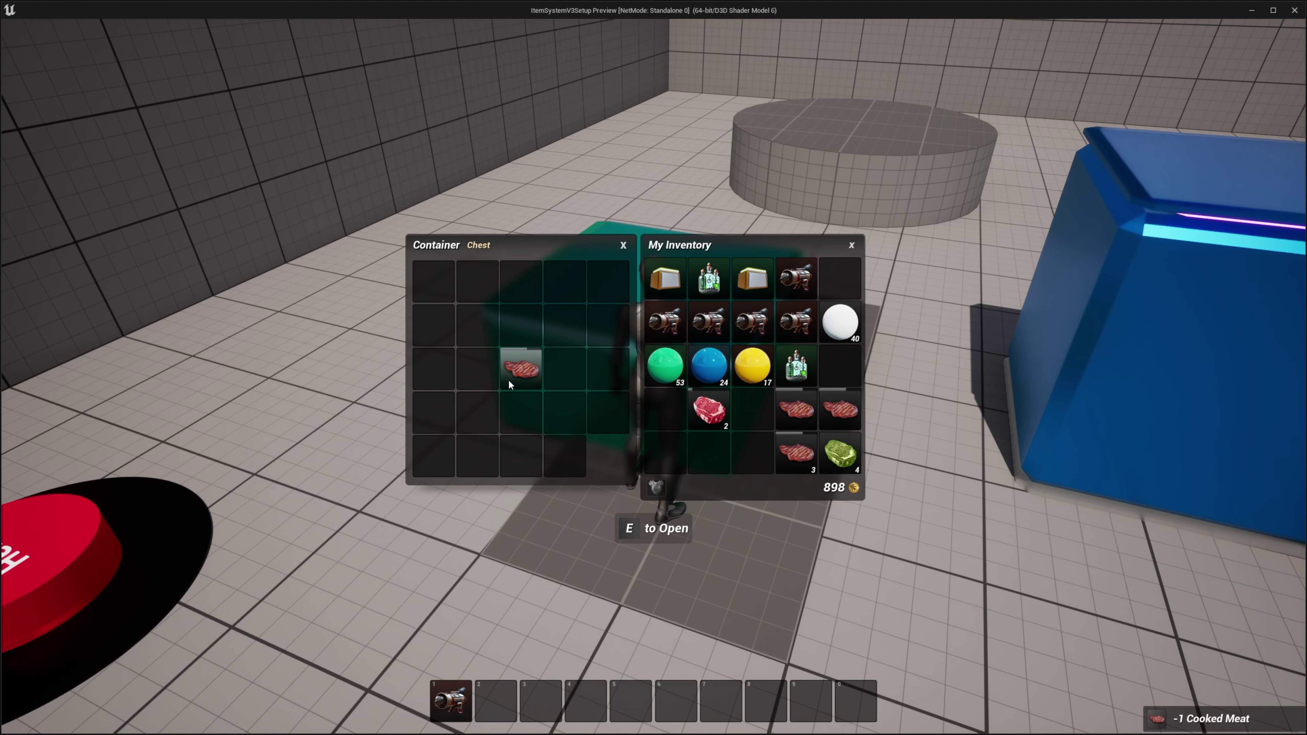
pyautogui.moveTo(510, 379)
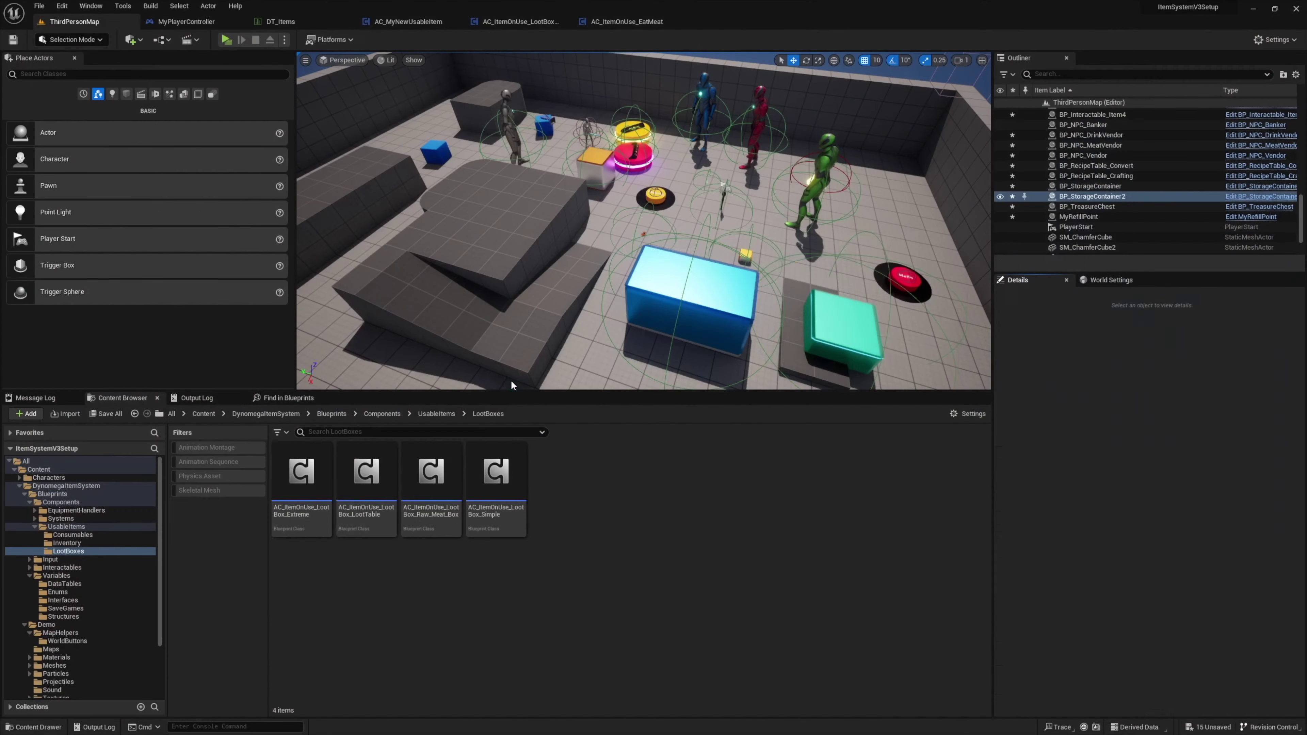
# - Set the Spoil Speed Multiplier of BP_StorageContainer2's AC_Inventory component to 0.01
pyautogui.click(837, 327)
pyautogui.press('f')
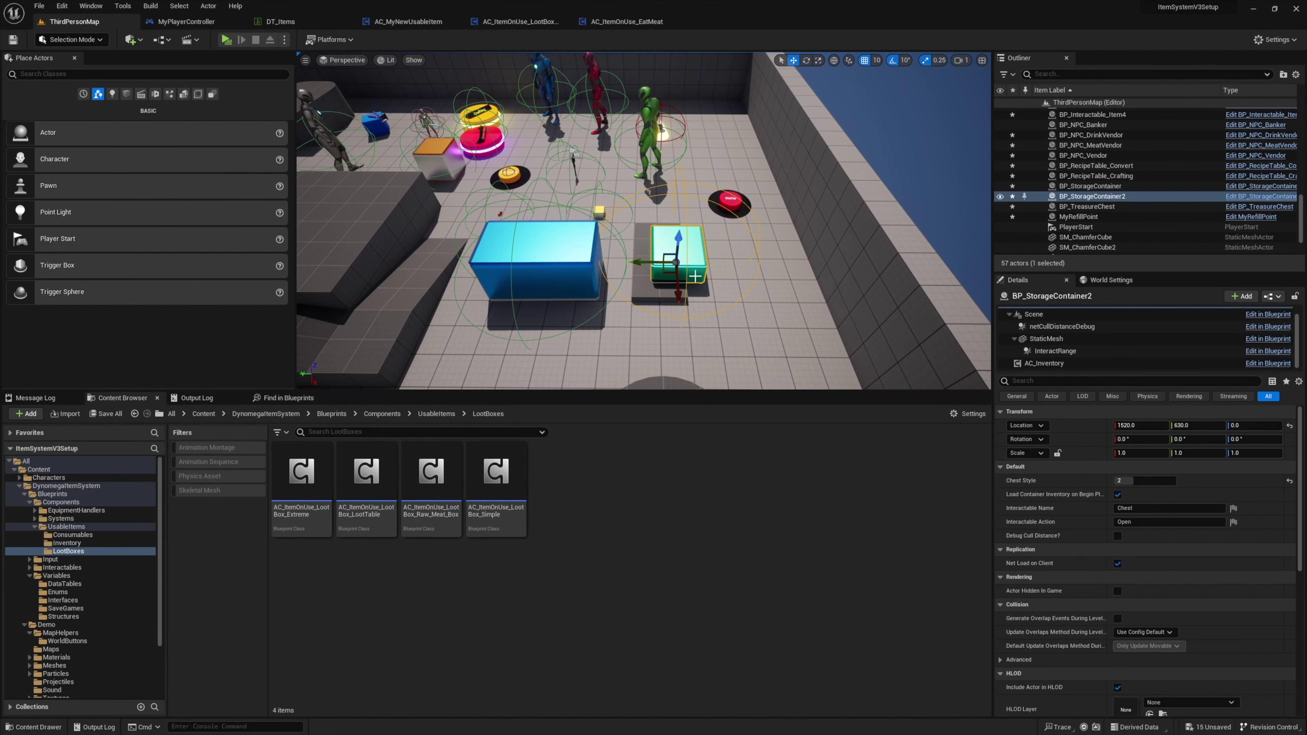
pyautogui.scroll(-3, 1158, 609)
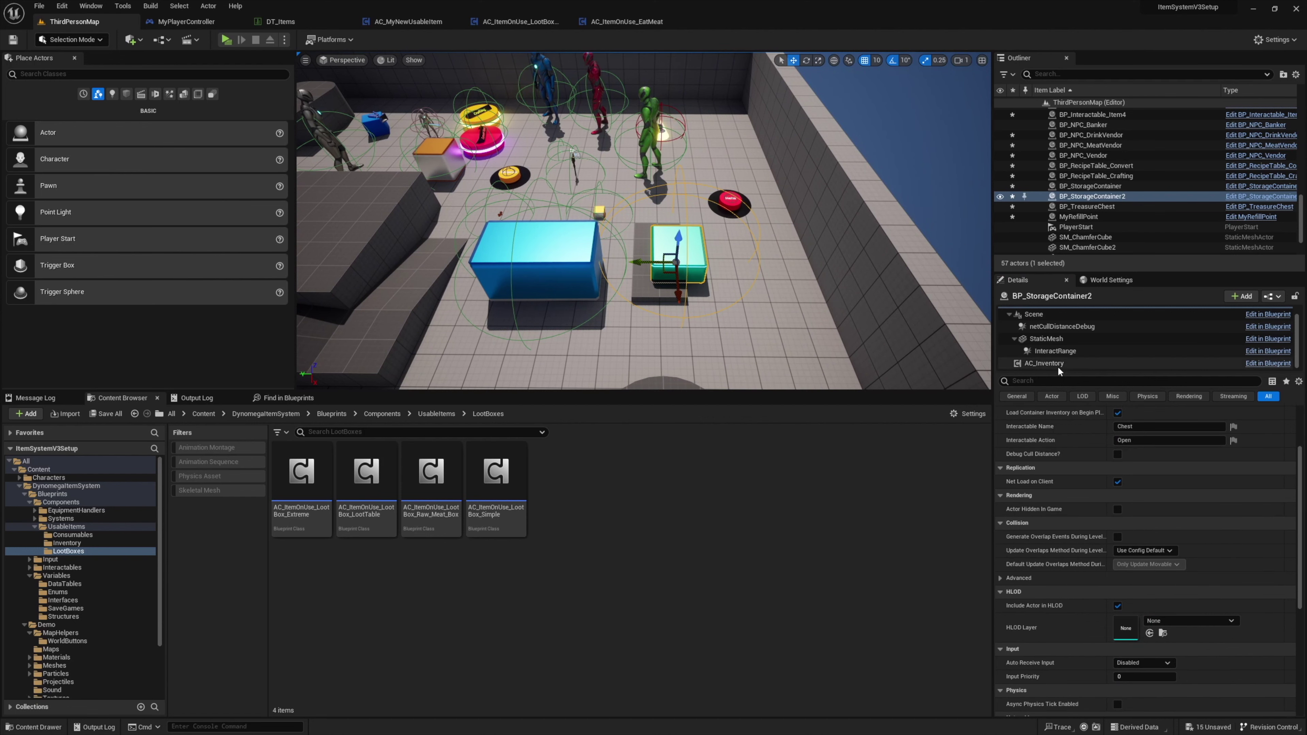
pyautogui.click(1044, 363)
pyautogui.click(1143, 508)
pyautogui.write('0.1')
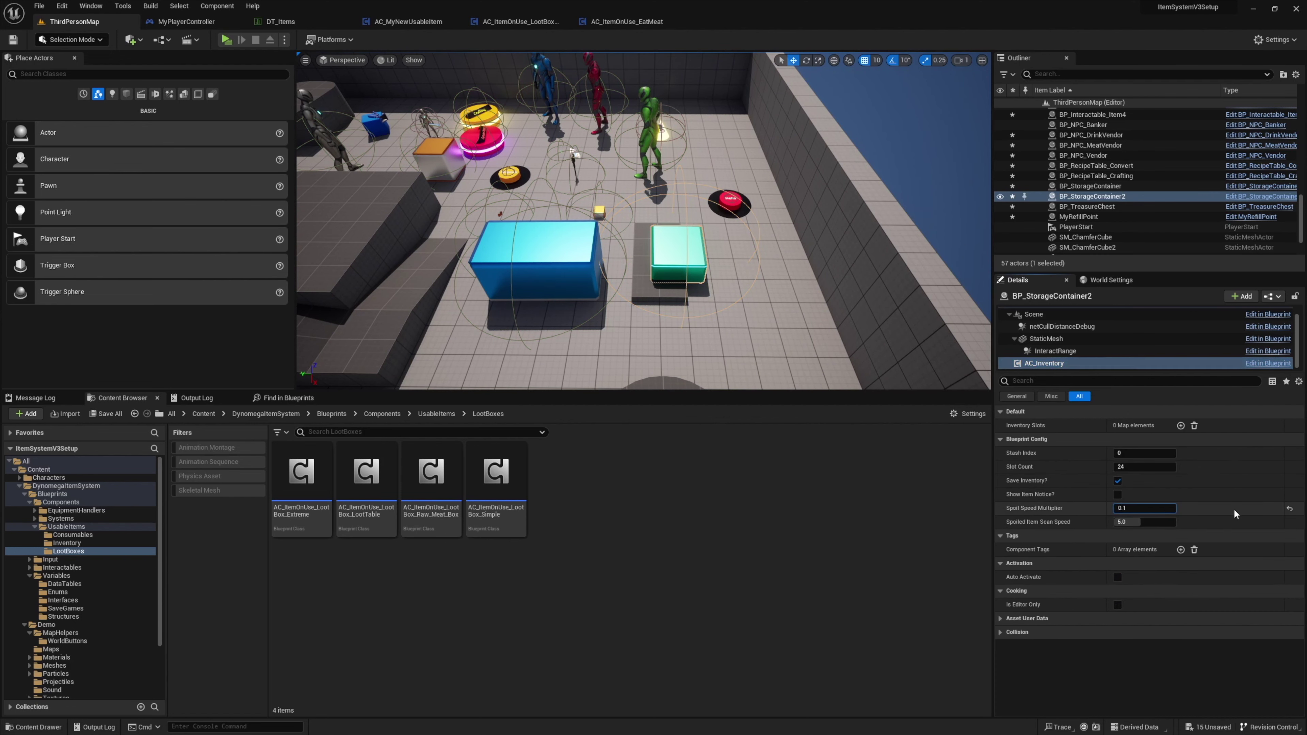
pyautogui.press('BackSpace')
pyautogui.write('01')
pyautogui.press('Return')
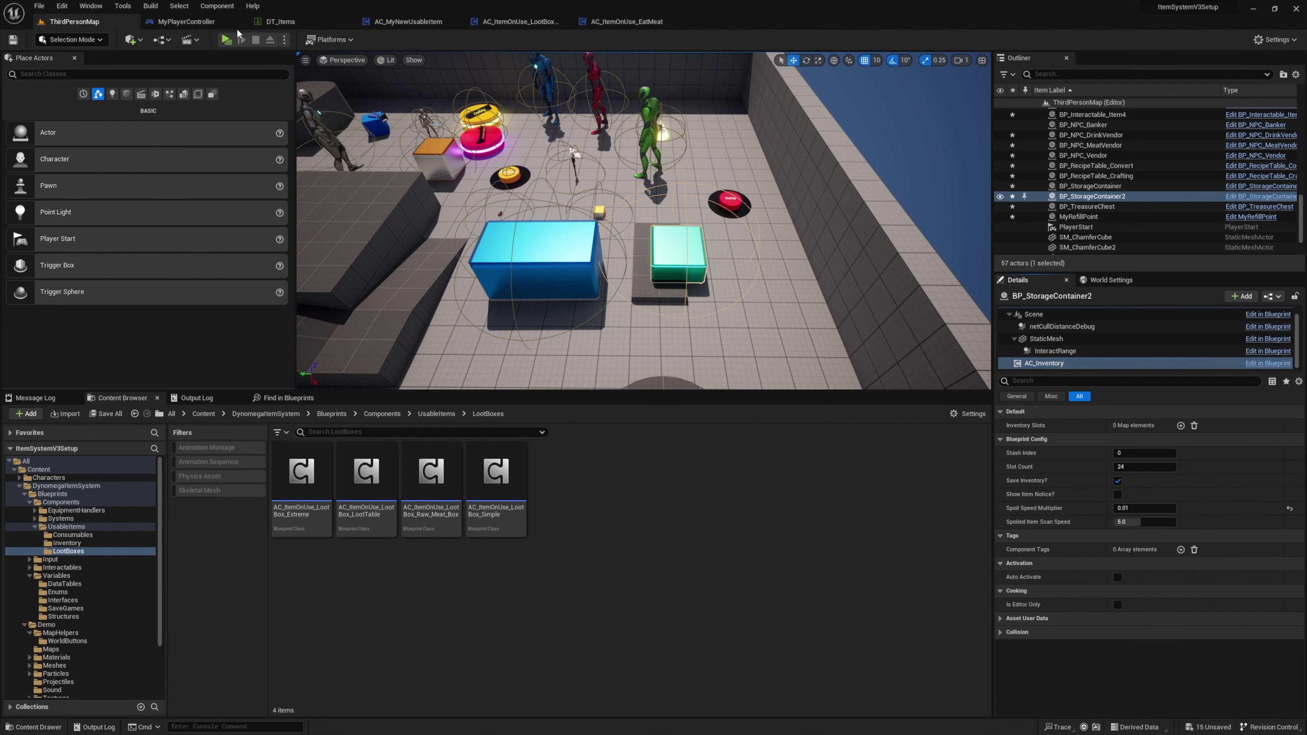
# - Play the level, open the green chest, re-place the Cooked Meat in its slot, and check its spoil time
pyautogui.click(225, 39)
pyautogui.press('w')
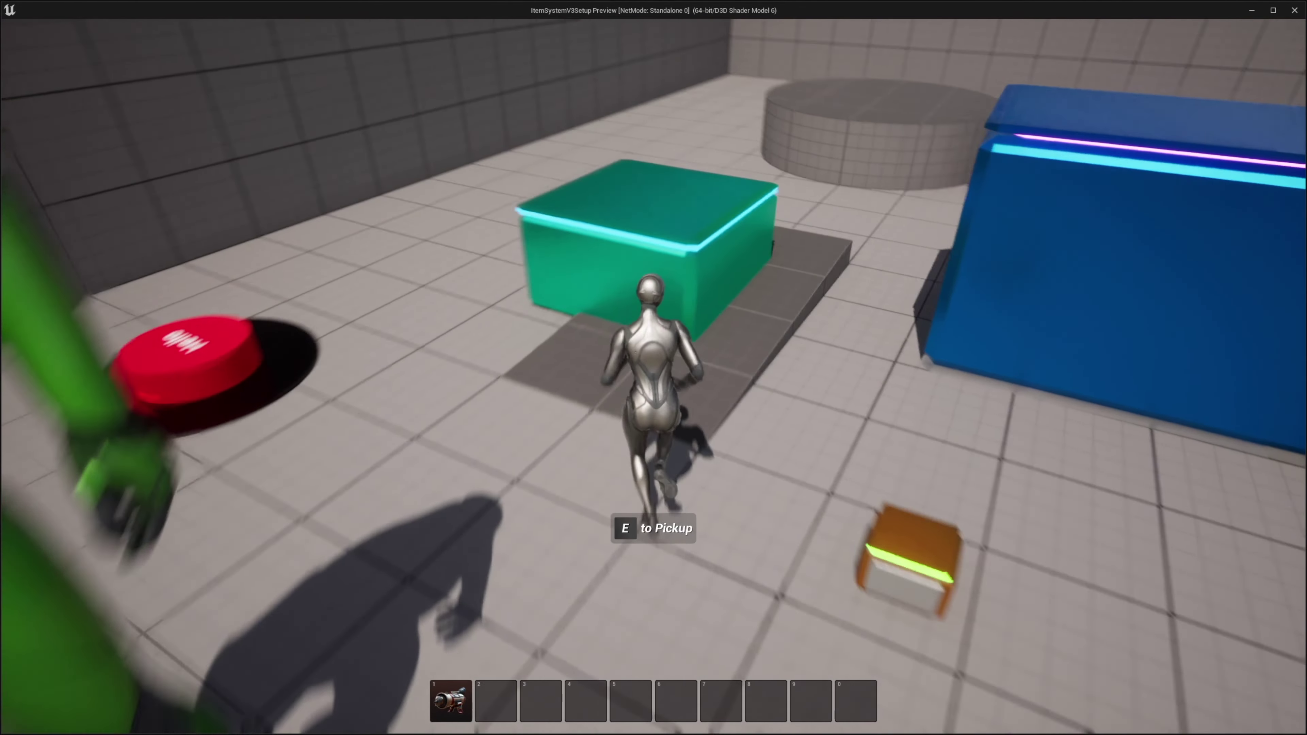
pyautogui.press('e')
pyautogui.moveTo(525, 375)
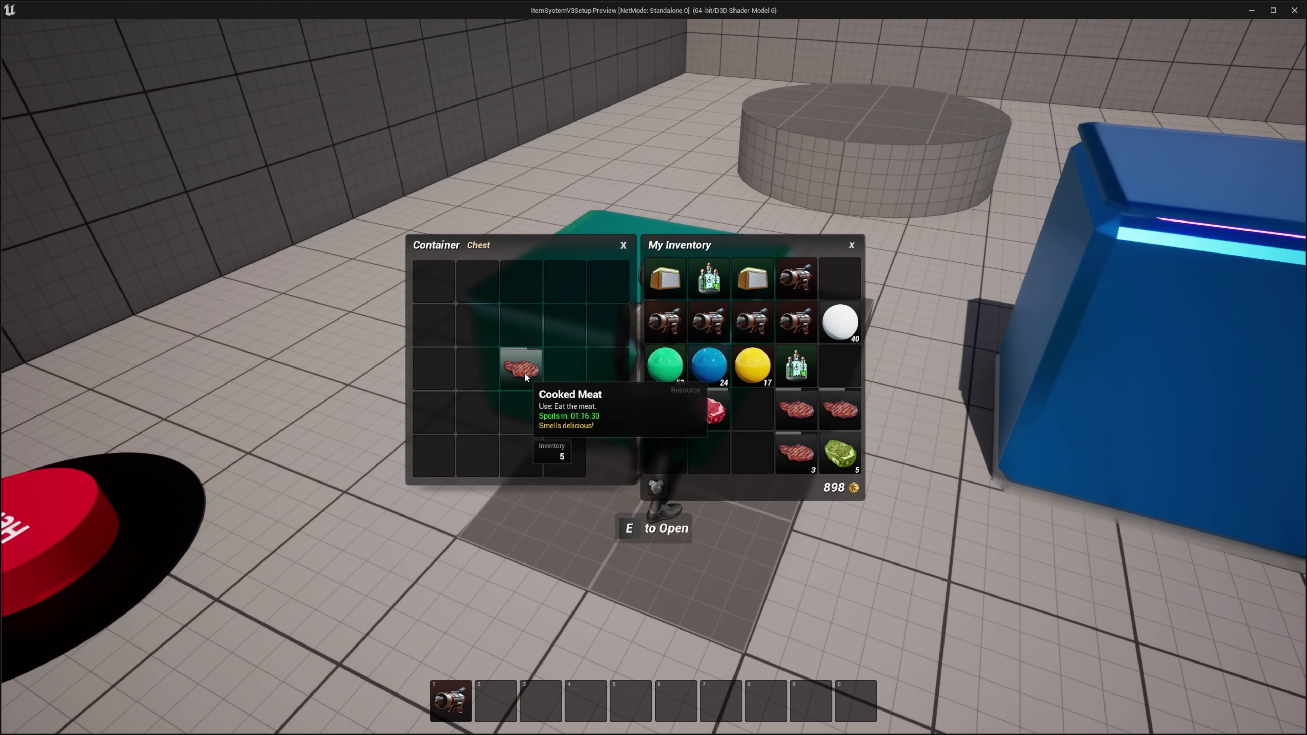
pyautogui.moveTo(525, 376)
pyautogui.mouseDown()
pyautogui.moveTo(627, 388)
pyautogui.moveTo(708, 452)
pyautogui.moveTo(520, 373)
pyautogui.mouseUp()
pyautogui.moveTo(521, 374)
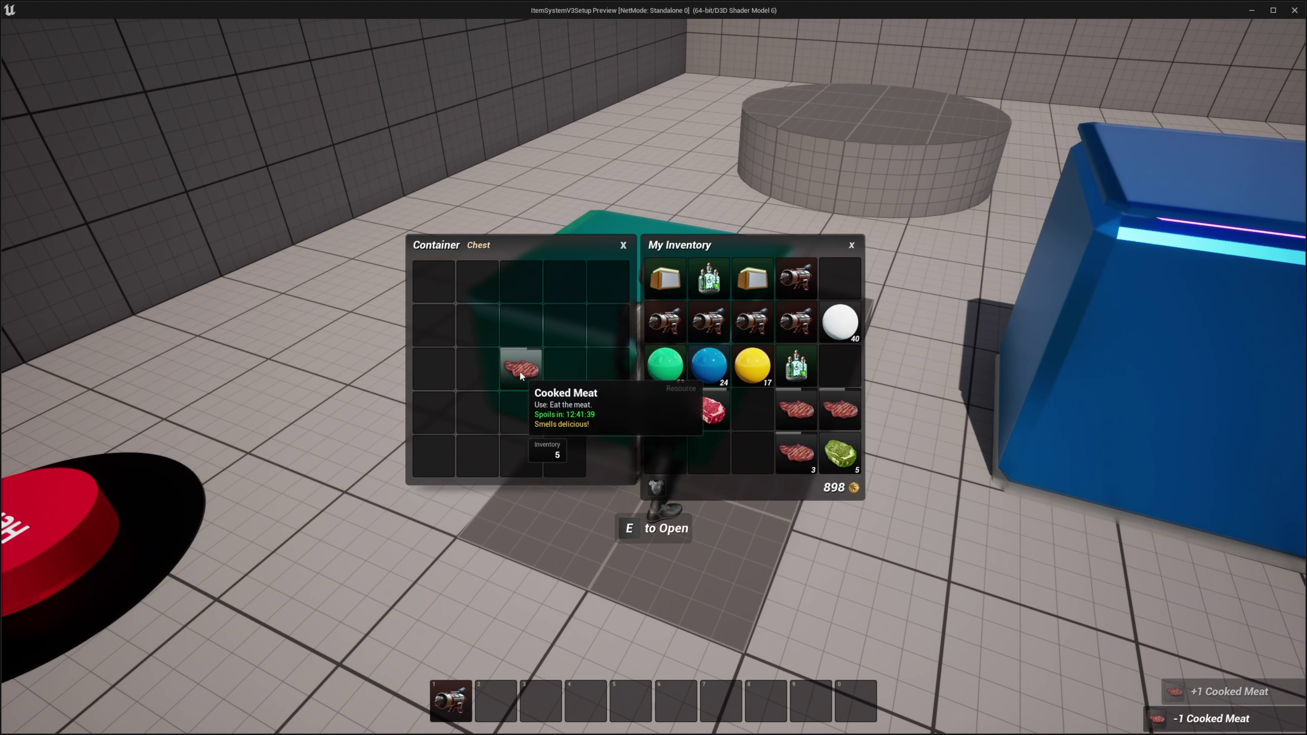
pyautogui.press('Escape')
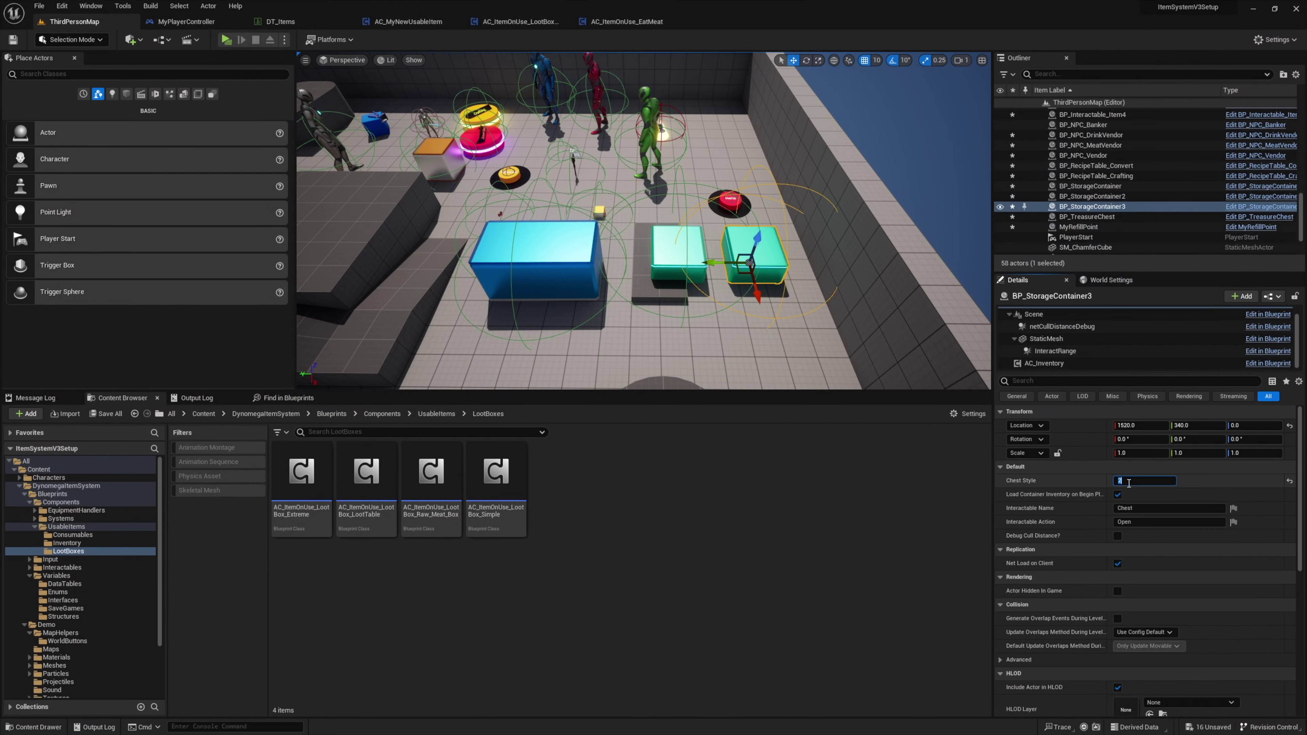
# - Set the Spoil Speed Multiplier of BP_StorageContainer3's AC_Inventory to 10, and move a Cooked Meat into that chest in play mode
pyautogui.click(1044, 363)
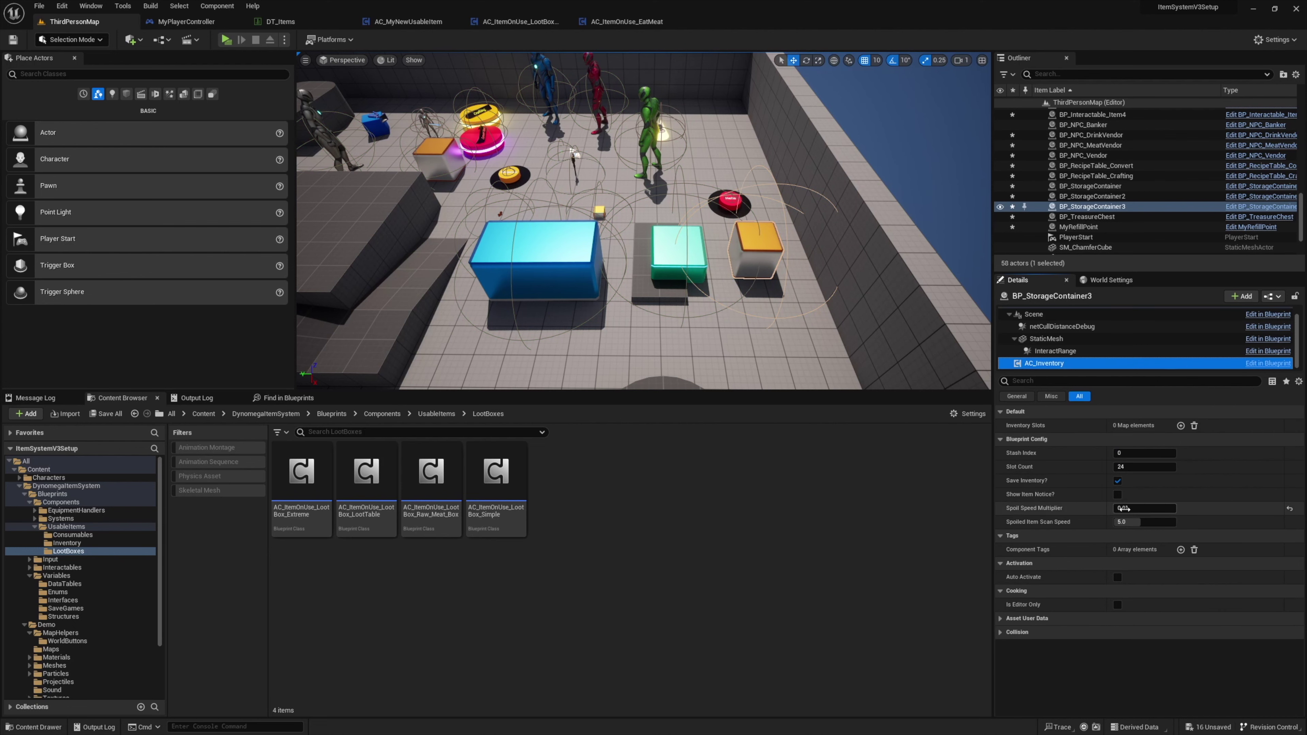
pyautogui.click(1152, 509)
pyautogui.press('Return')
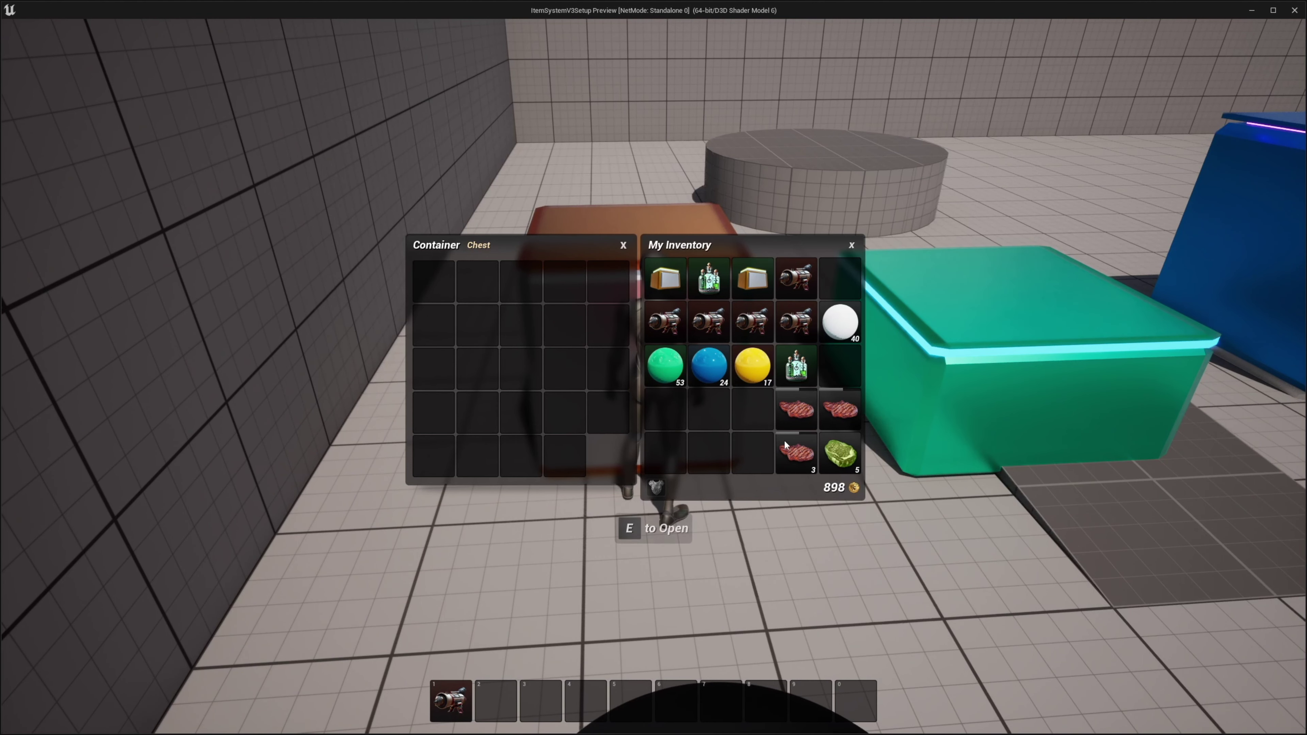
pyautogui.moveTo(799, 416); pyautogui.dragTo(528, 333)
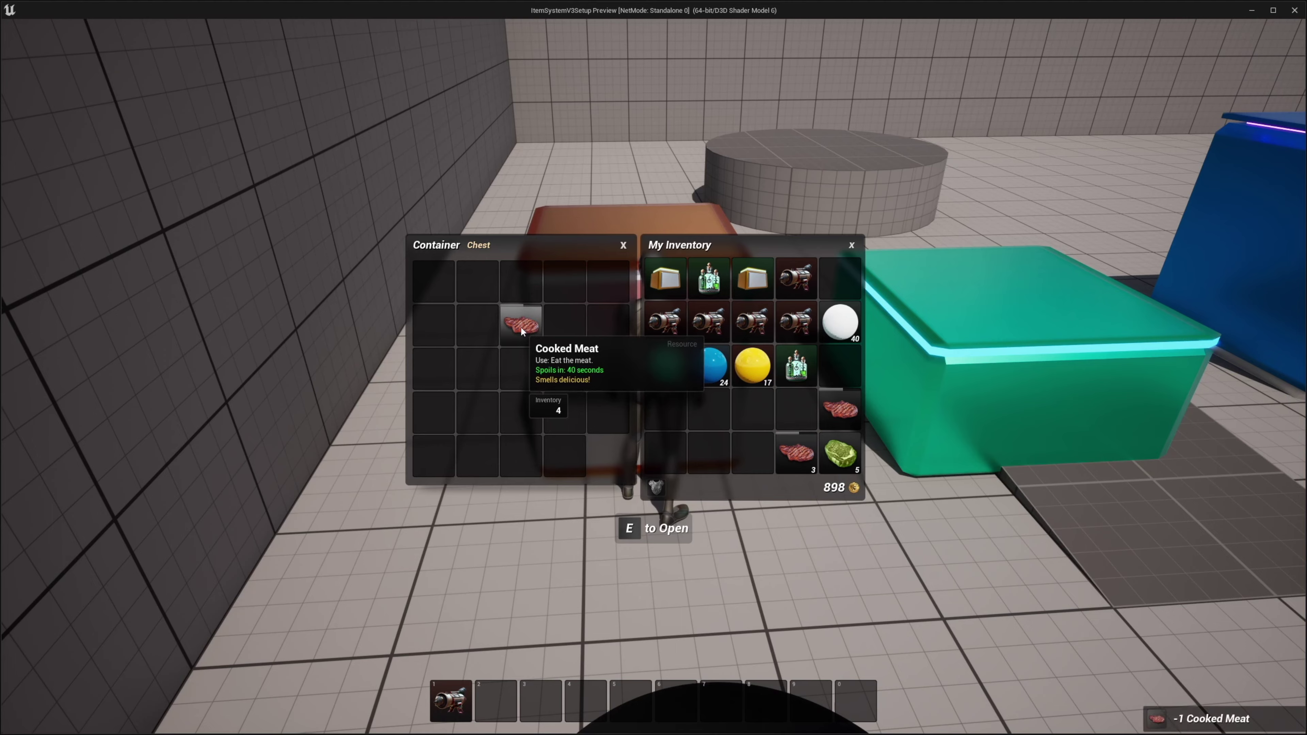
pyautogui.press('Escape')
# - Set the Spoil Speed Multiplier of BP_StorageContainer3's AC_Inventory to 100 and play the level to test it
pyautogui.click(1043, 363)
pyautogui.click(1142, 509)
pyautogui.write('100')
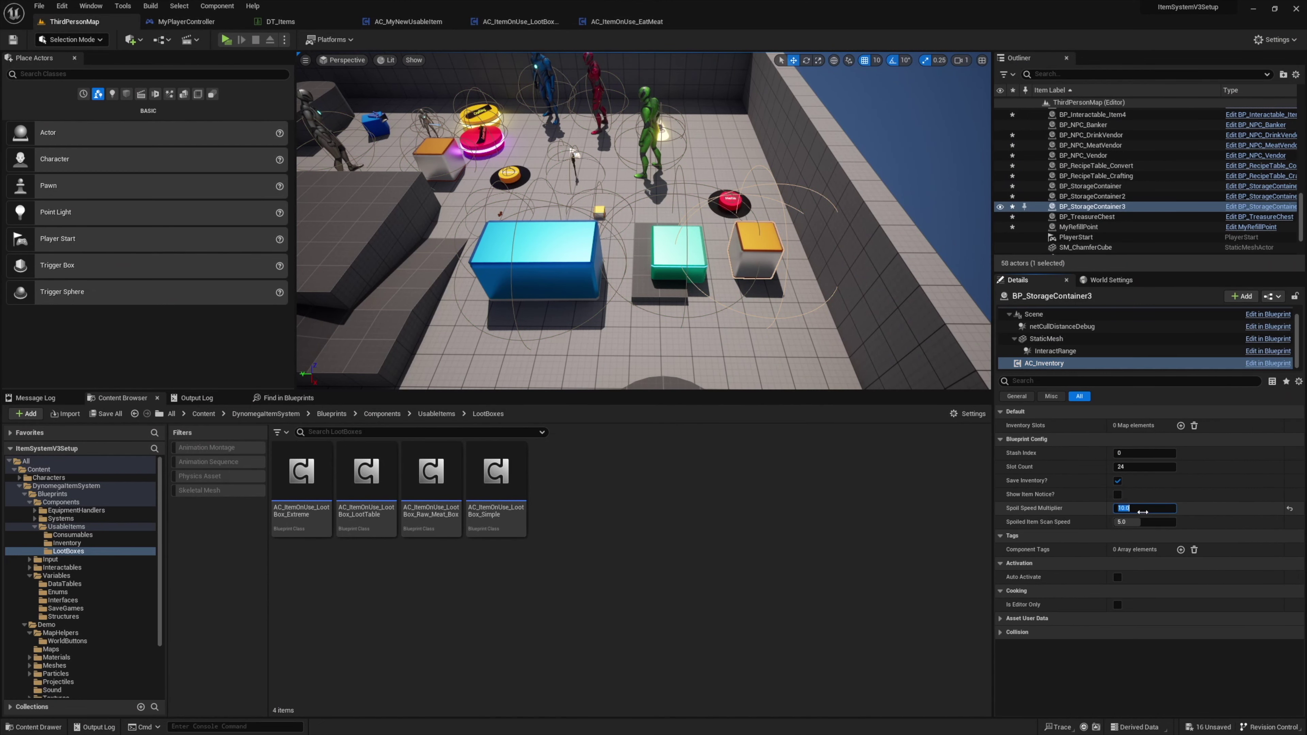
pyautogui.press('Return')
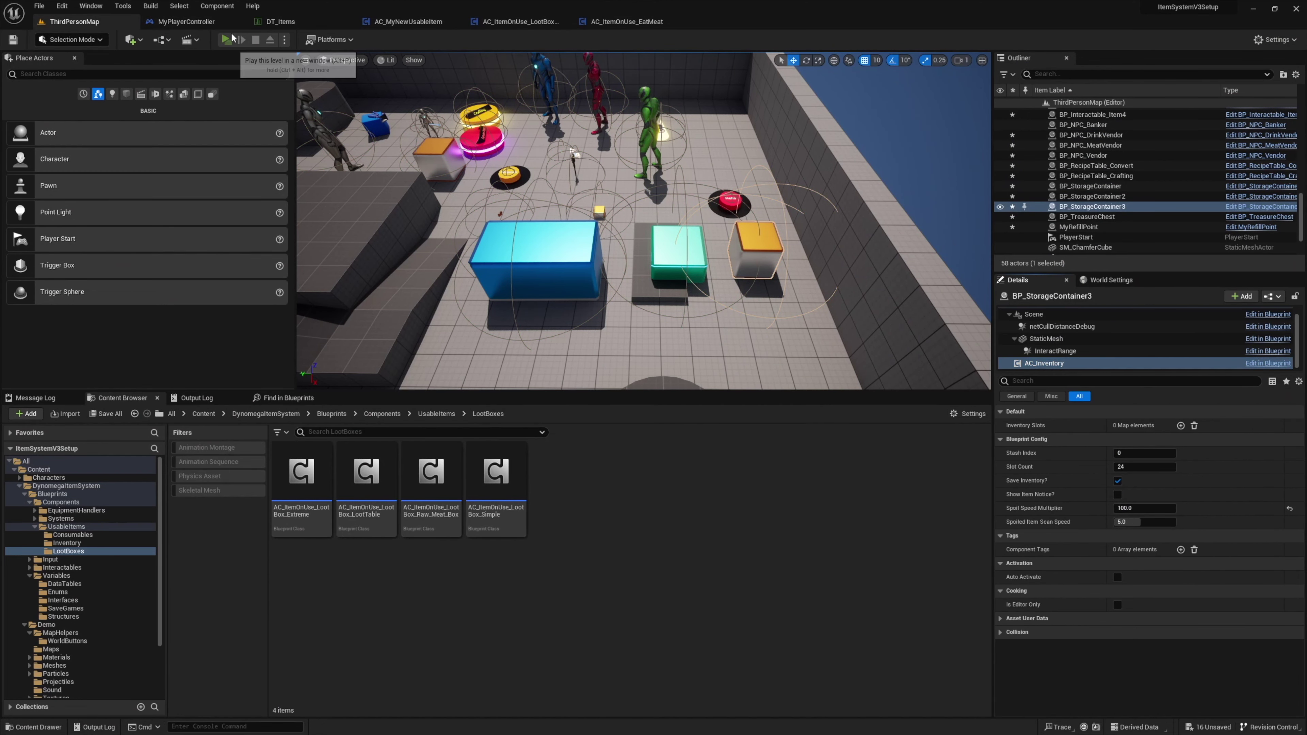
pyautogui.click(226, 39)
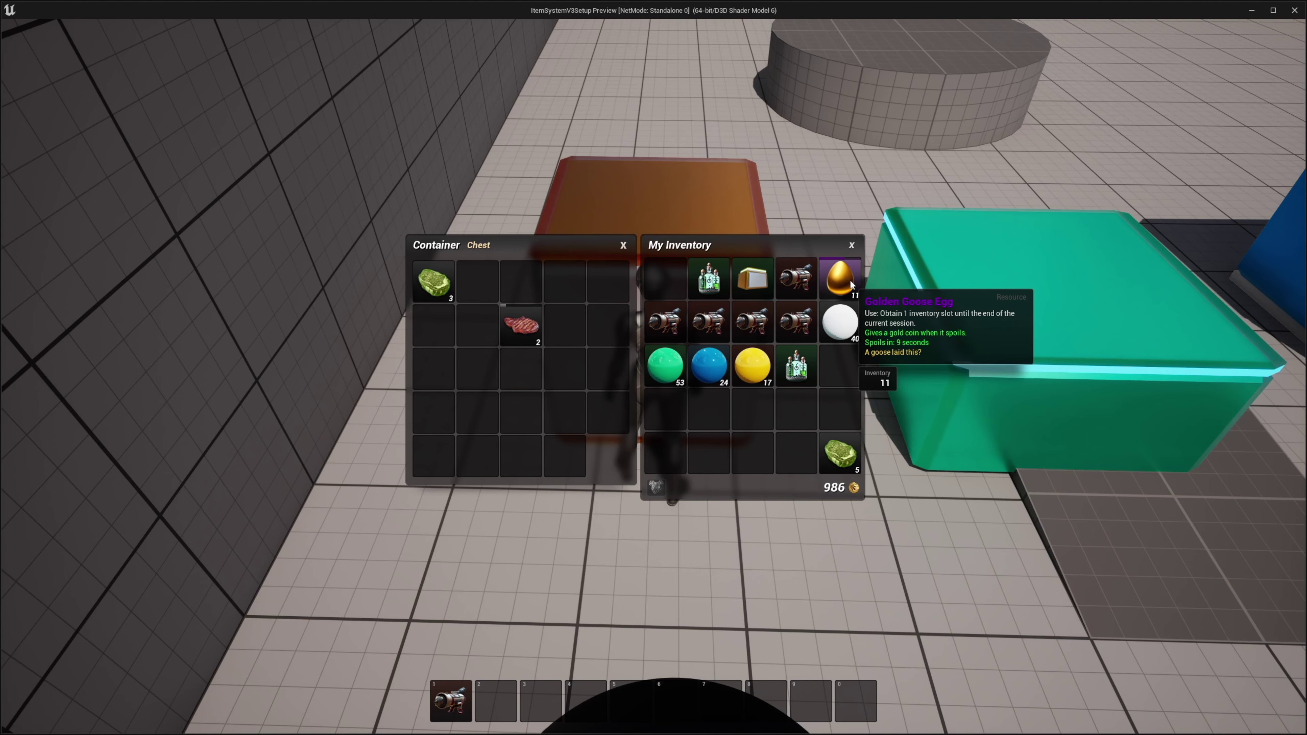
# - Move the Golden Goose Egg stack into the chest to test its spoiling, end the play session, and return to the ThirdPersonMap level
pyautogui.moveTo(849, 279); pyautogui.dragTo(521, 412)
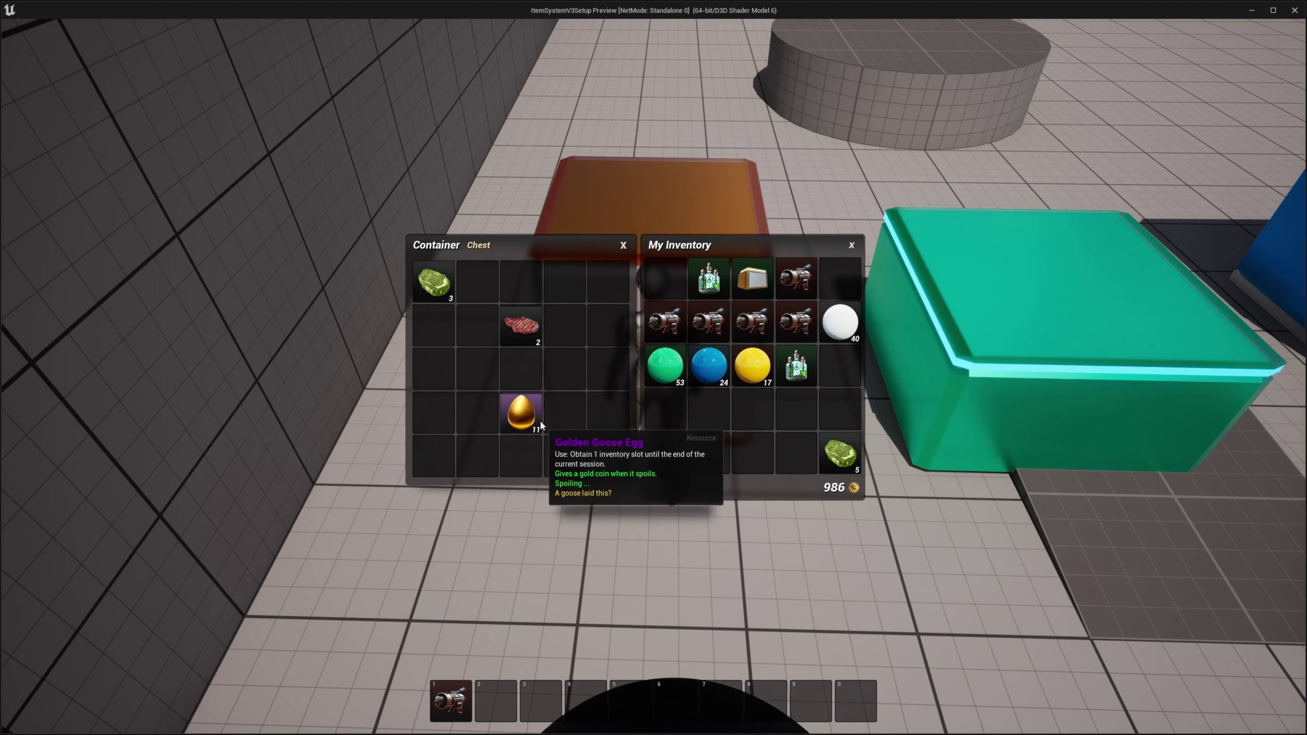
pyautogui.press('Escape')
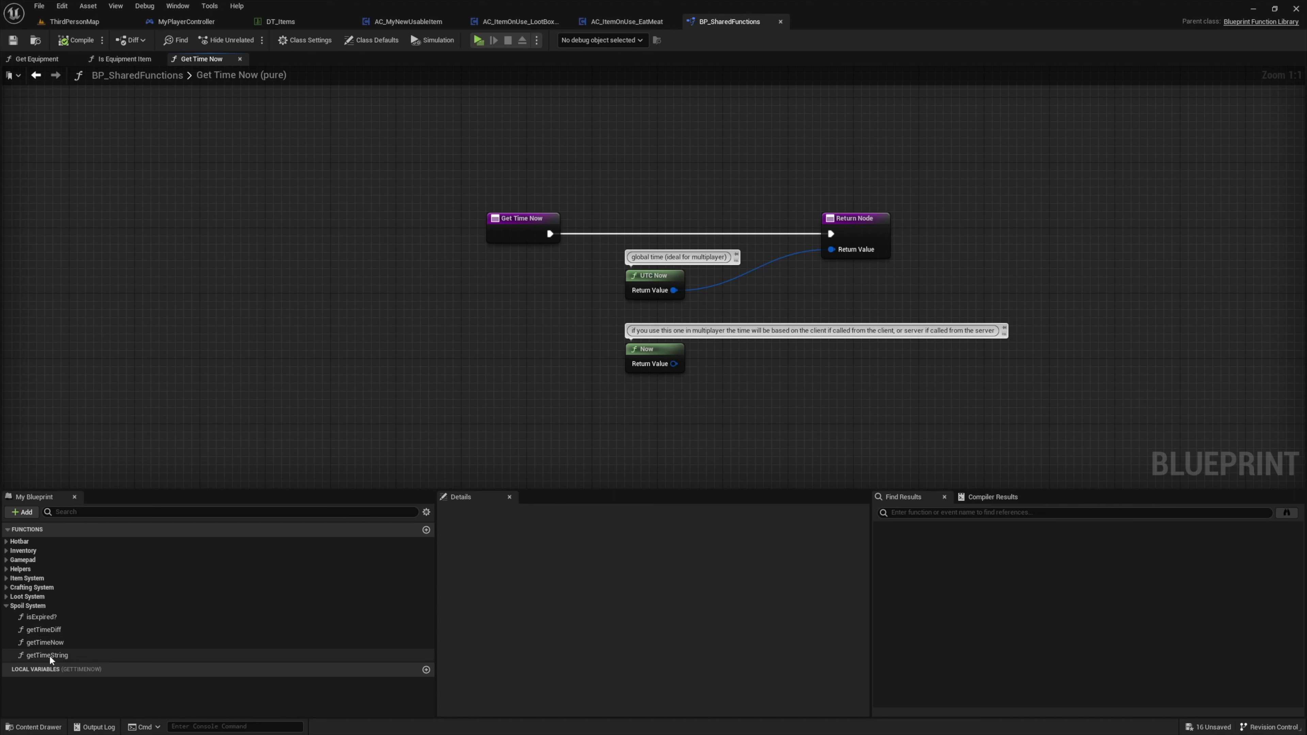
pyautogui.click(74, 21)
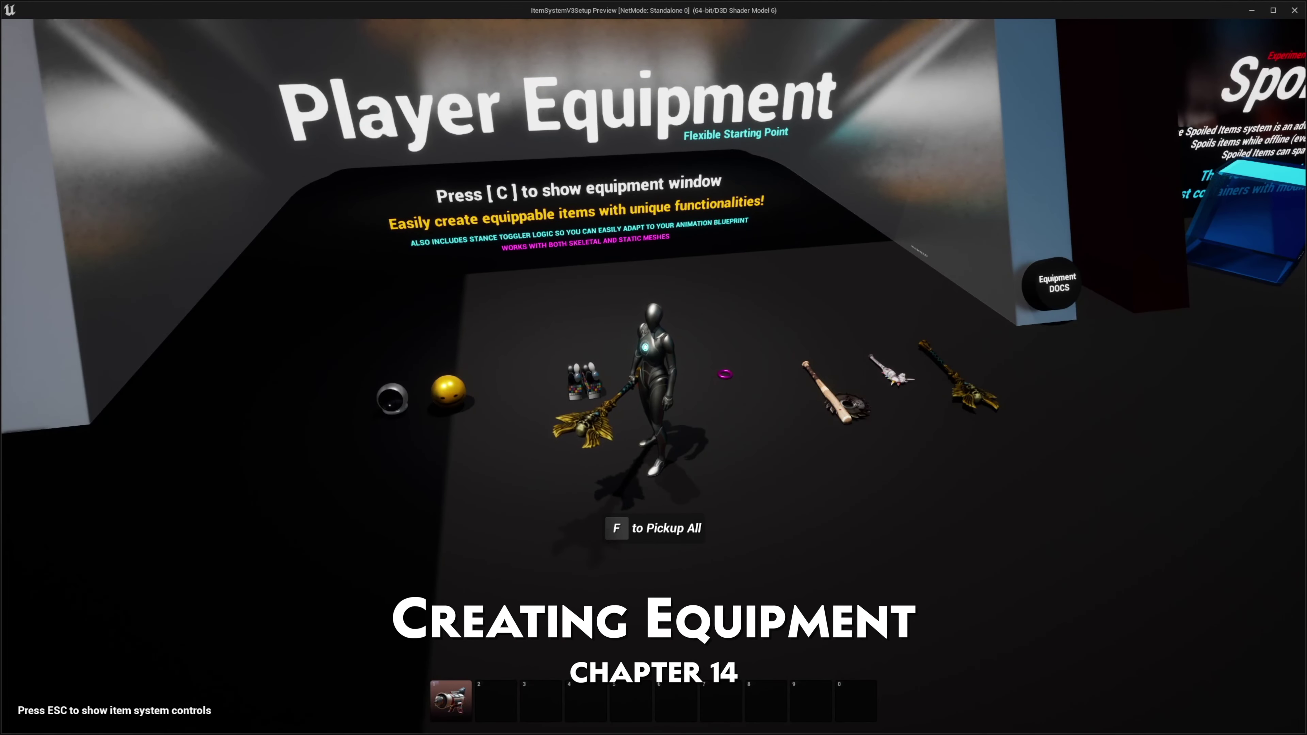
# - Pick up all the equipment items lying on the floor of the Player Equipment area
pyautogui.press('f')
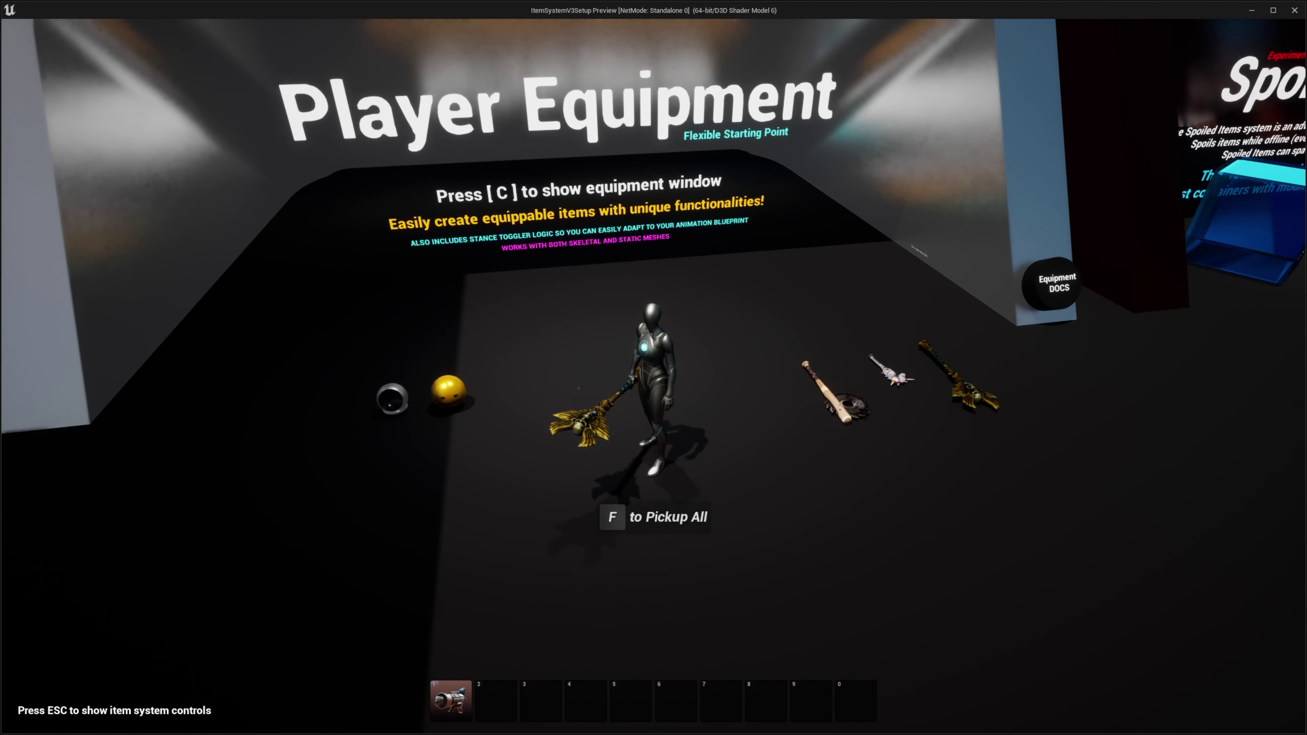
pyautogui.press('f')
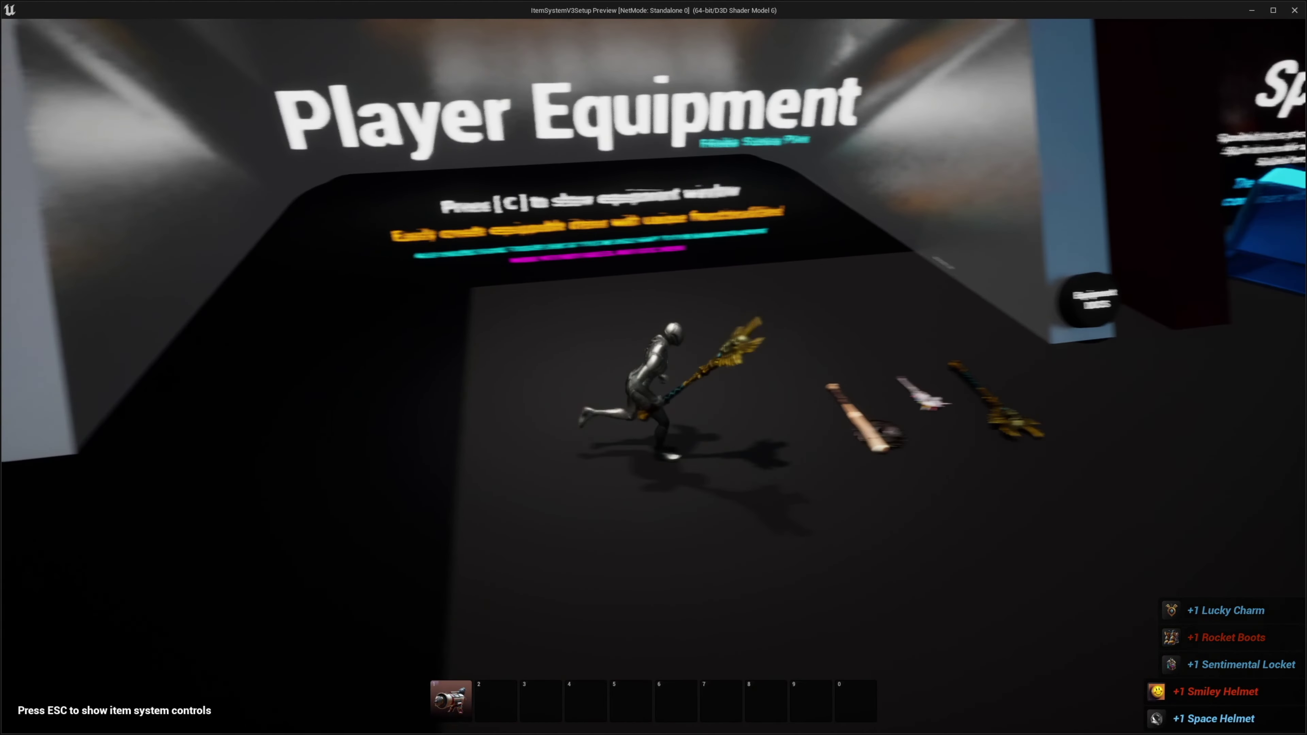
pyautogui.press('f')
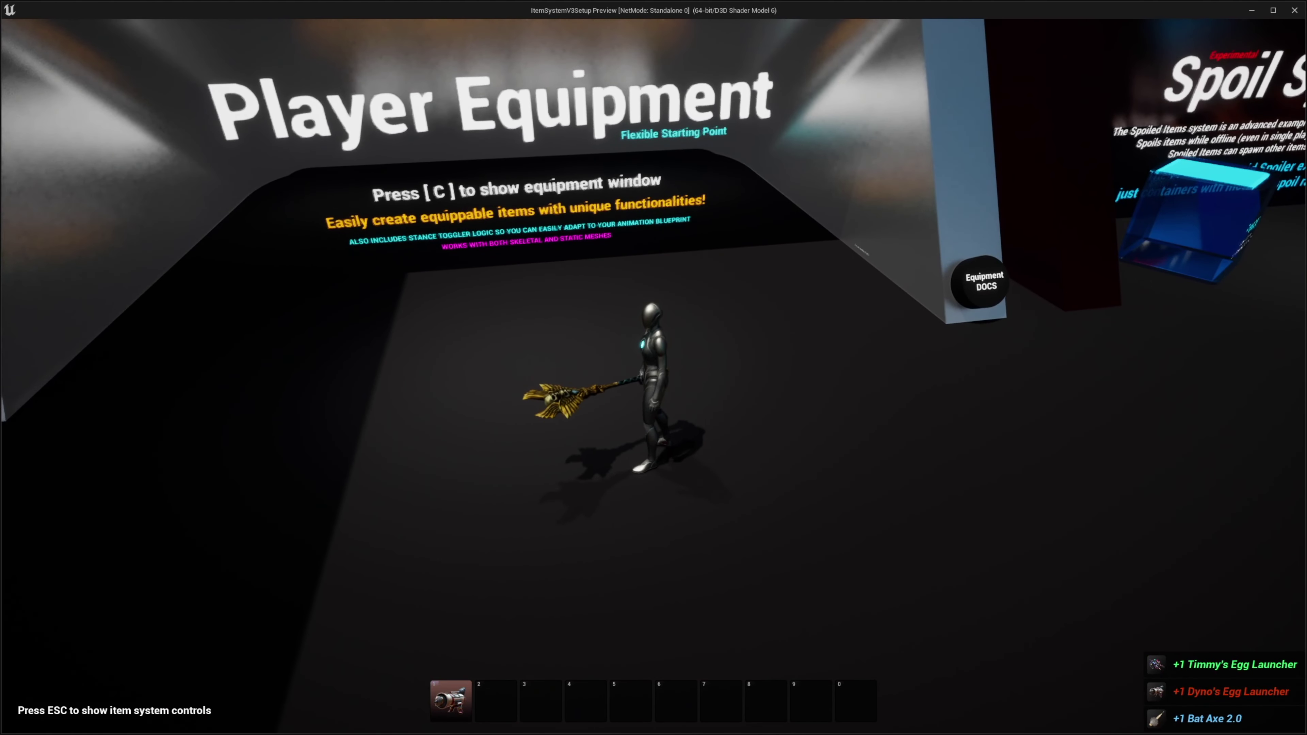
# - Show the inventory and equipment windows, and equip the Smiley Helmet, the Space Helmet and Timmy's Egg Launcher in turn
pyautogui.press('i')
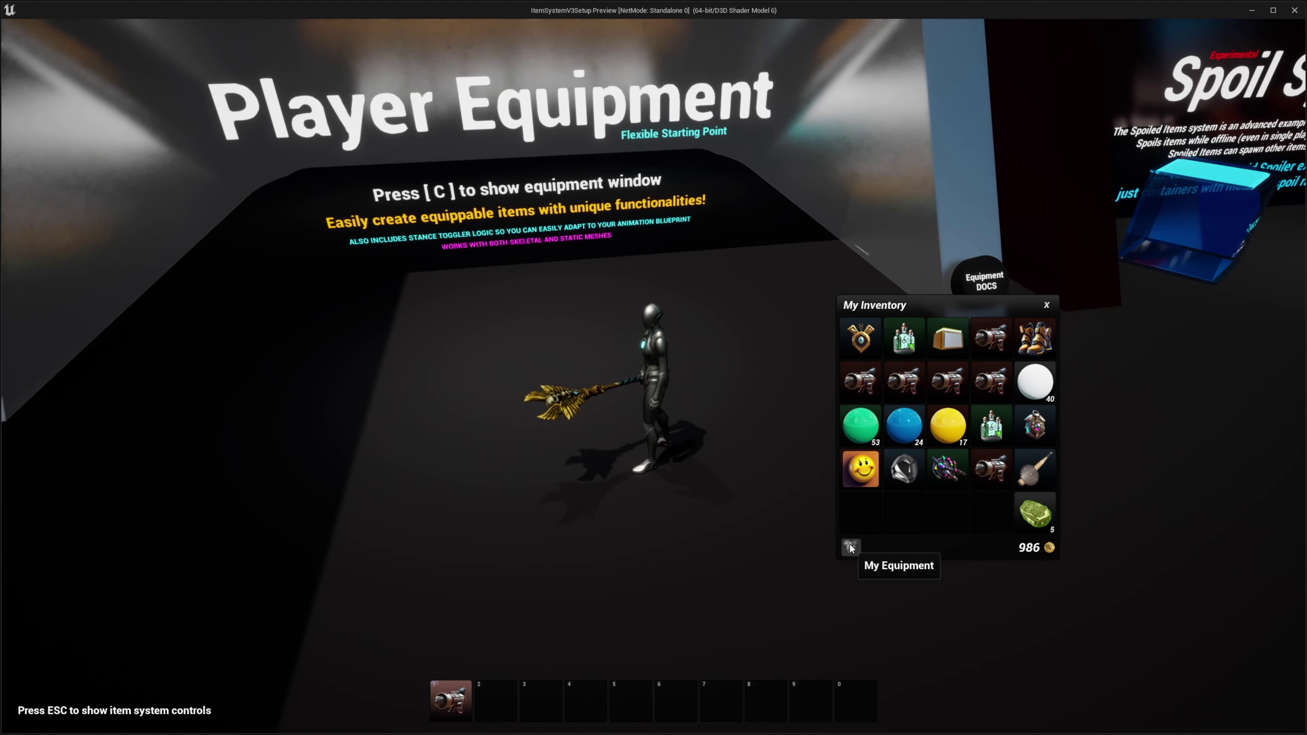
pyautogui.click(850, 547)
pyautogui.doubleClick(867, 483)
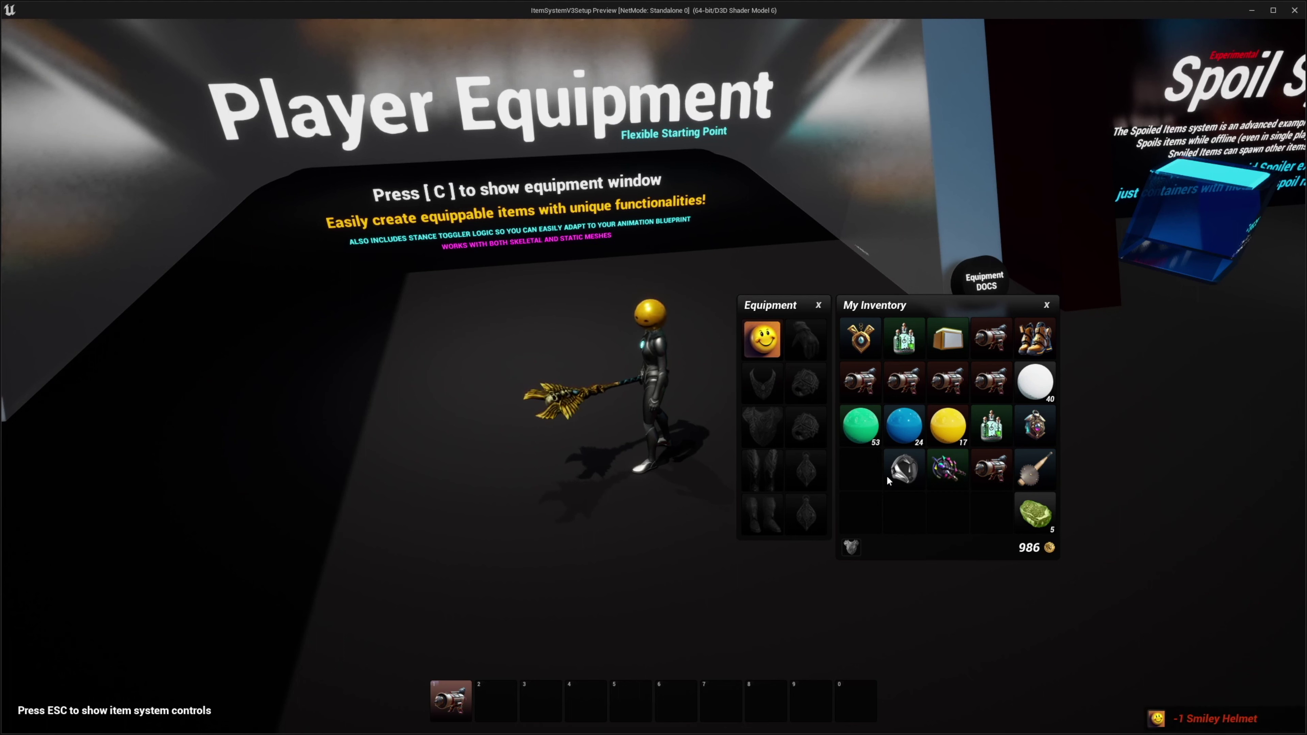
pyautogui.doubleClick(906, 470)
pyautogui.doubleClick(946, 467)
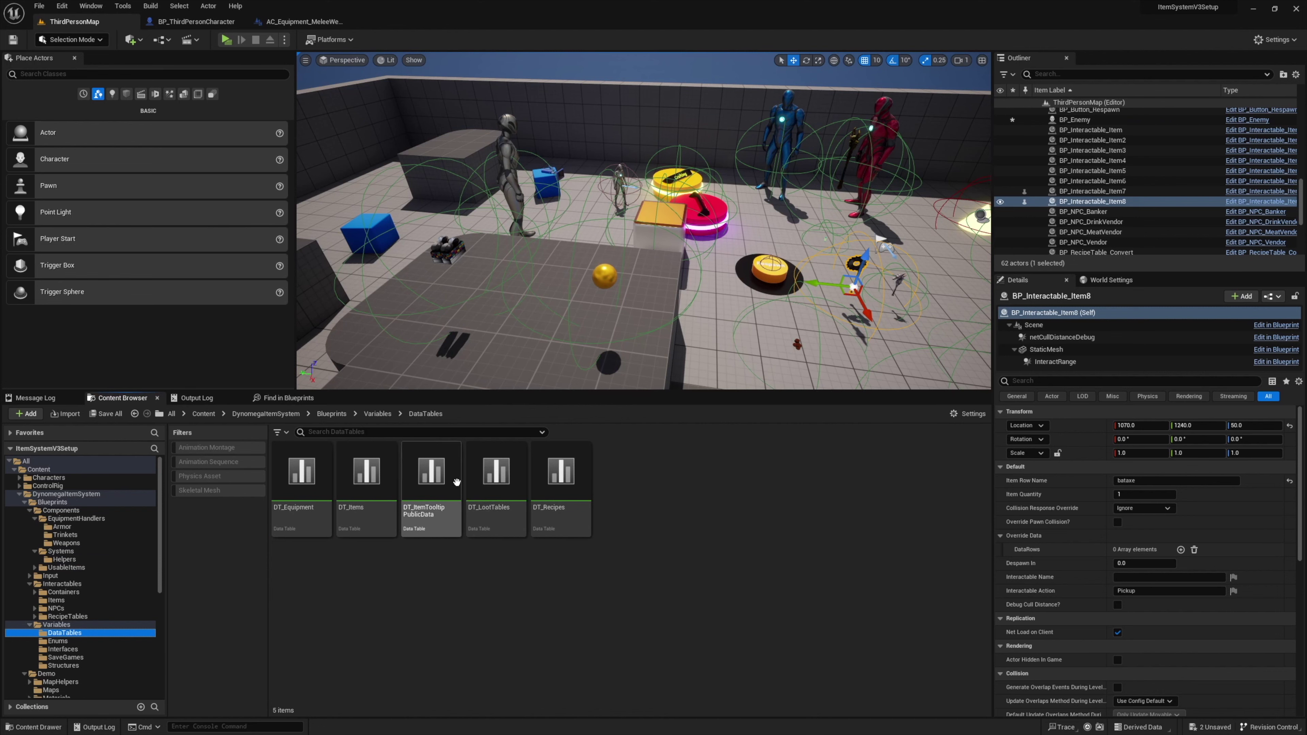
# - Open the DT_Equipment and DT_Items data tables from the DataTables folder, and return to DT_Equipment
pyautogui.doubleClick(302, 478)
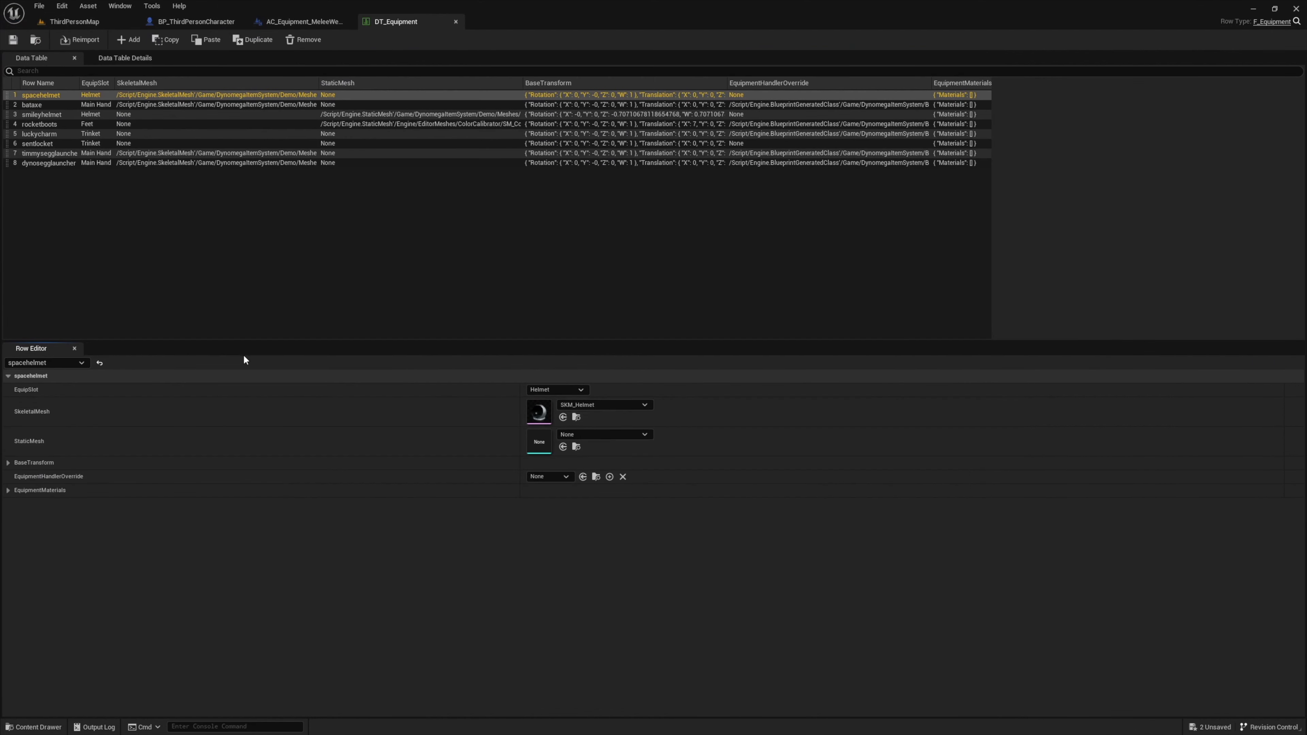
pyautogui.click(82, 20)
pyautogui.doubleClick(347, 490)
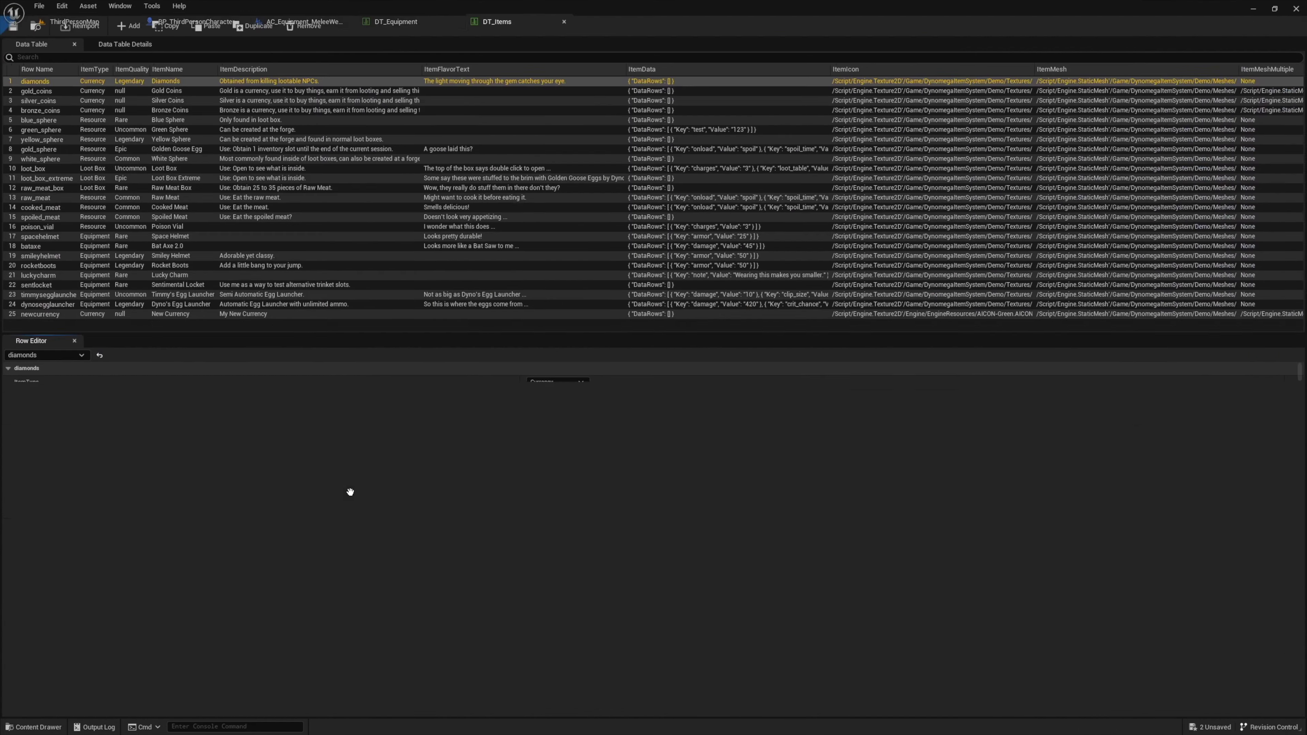
pyautogui.click(412, 24)
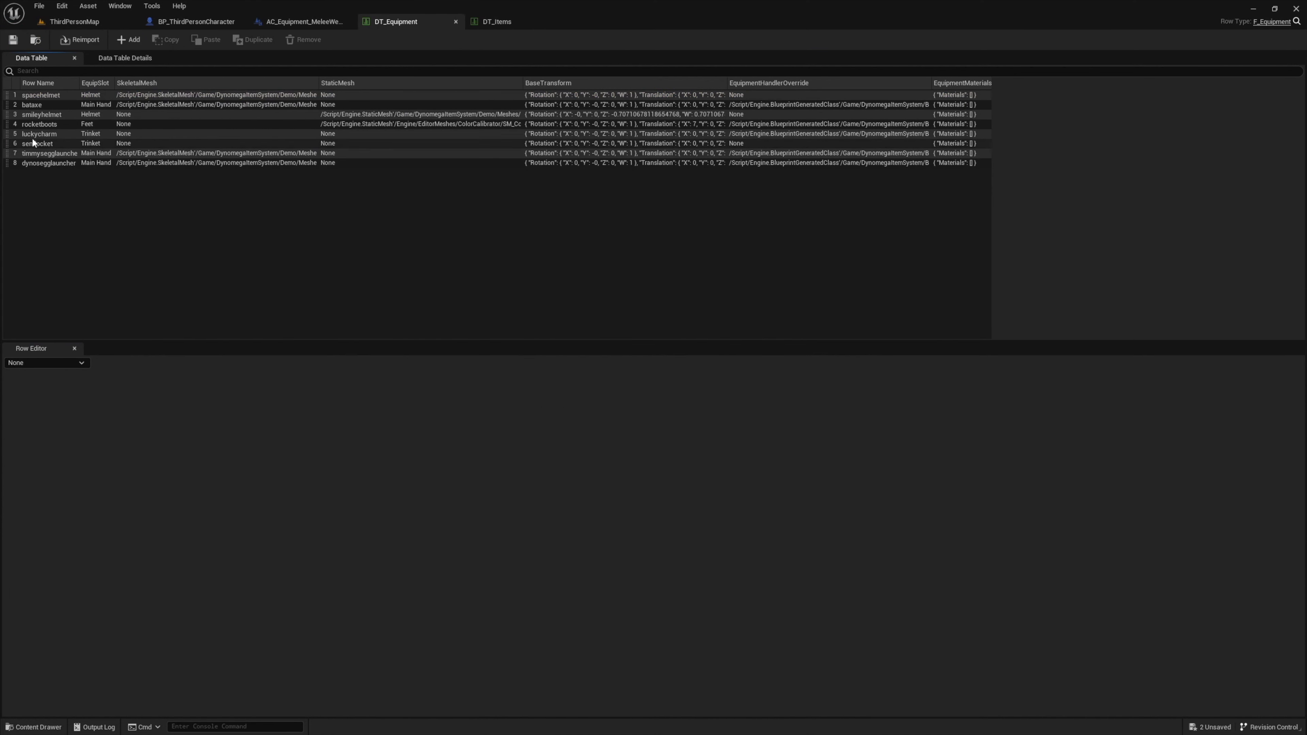
# - Compare the dynosegglauncher row in DT_Equipment with its matching row and item type in DT_Items
pyautogui.click(44, 162)
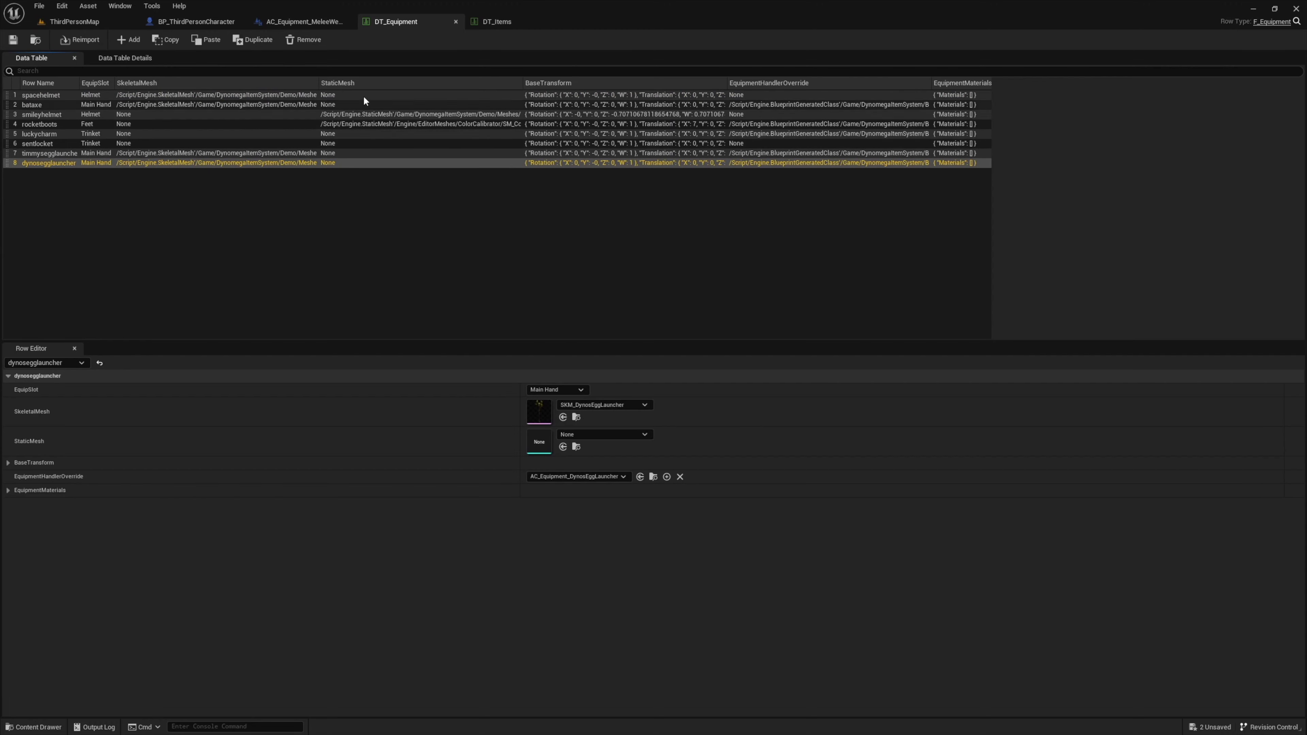
pyautogui.click(511, 23)
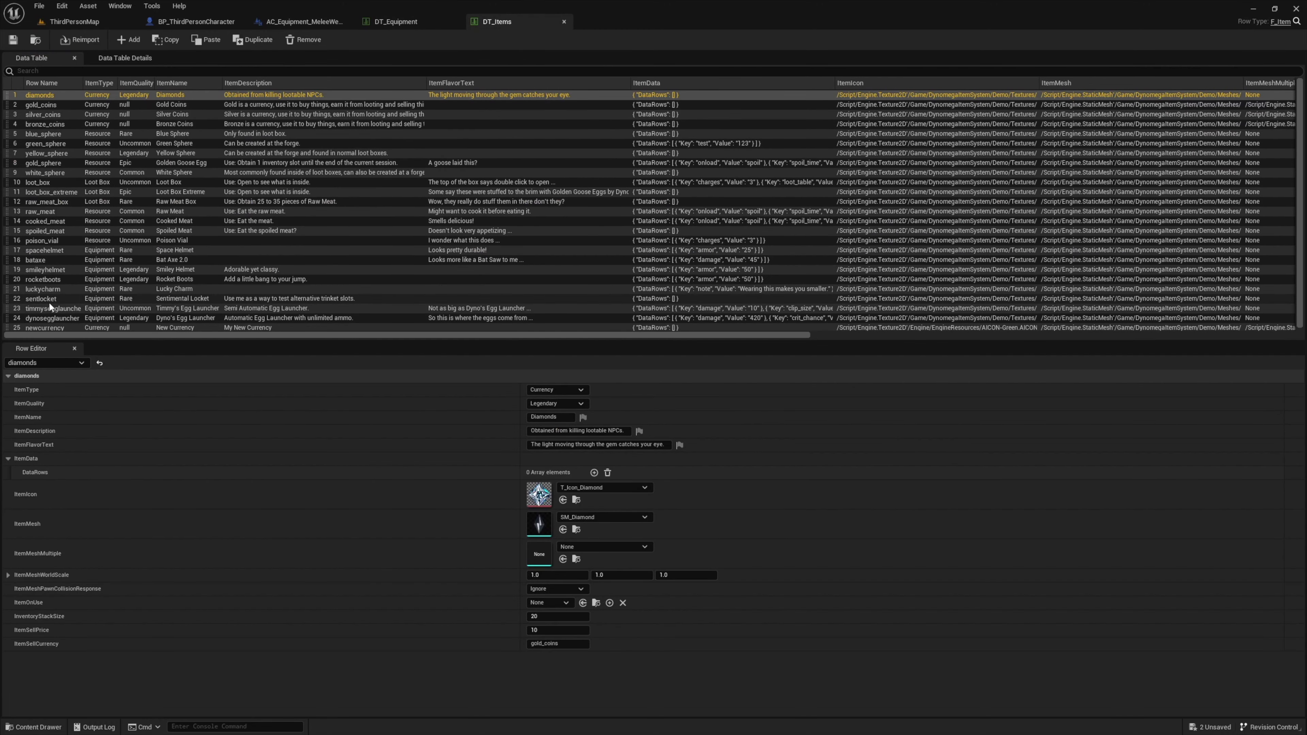
pyautogui.click(59, 319)
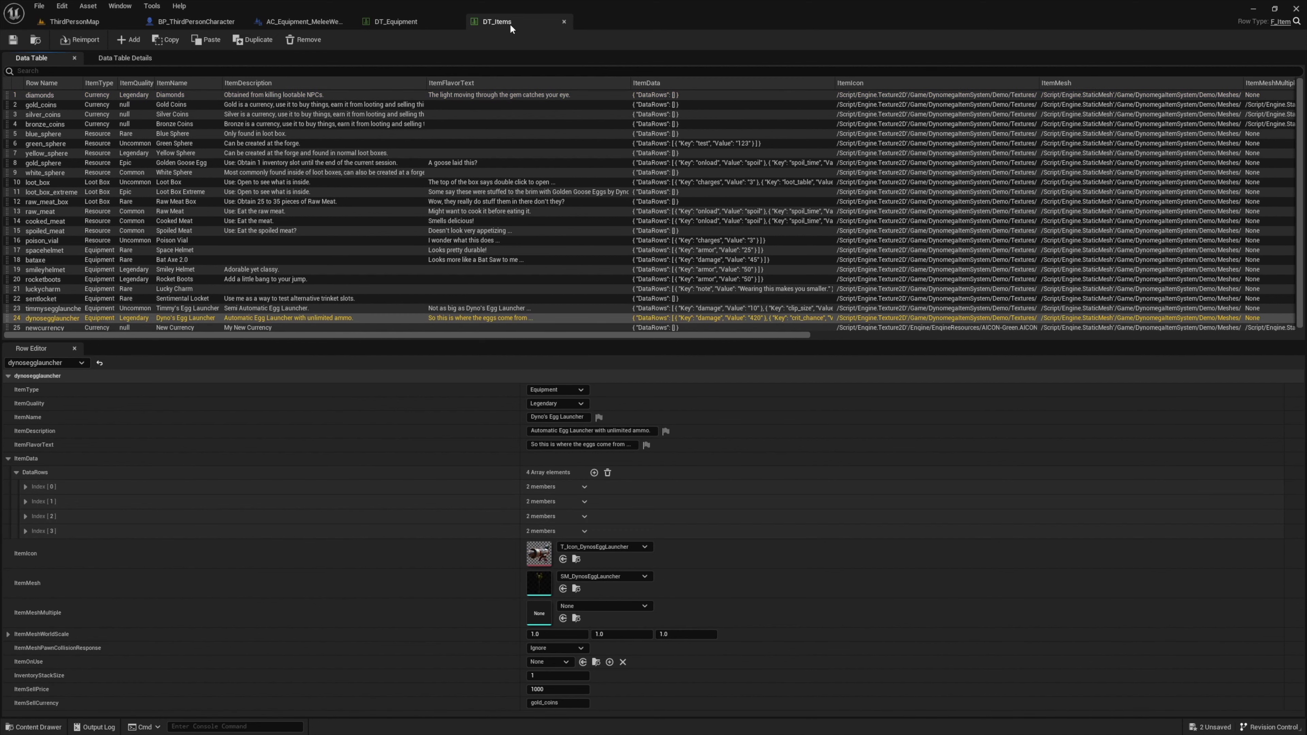
pyautogui.click(428, 26)
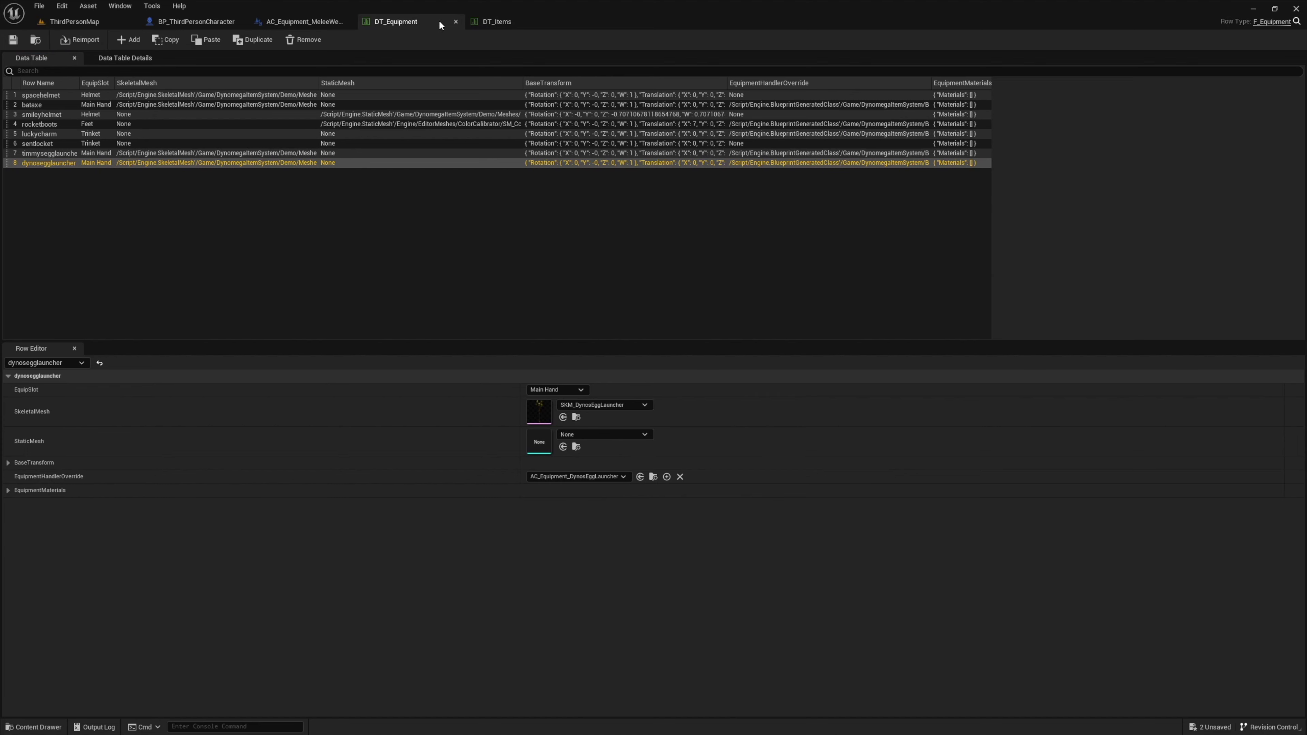
pyautogui.click(495, 22)
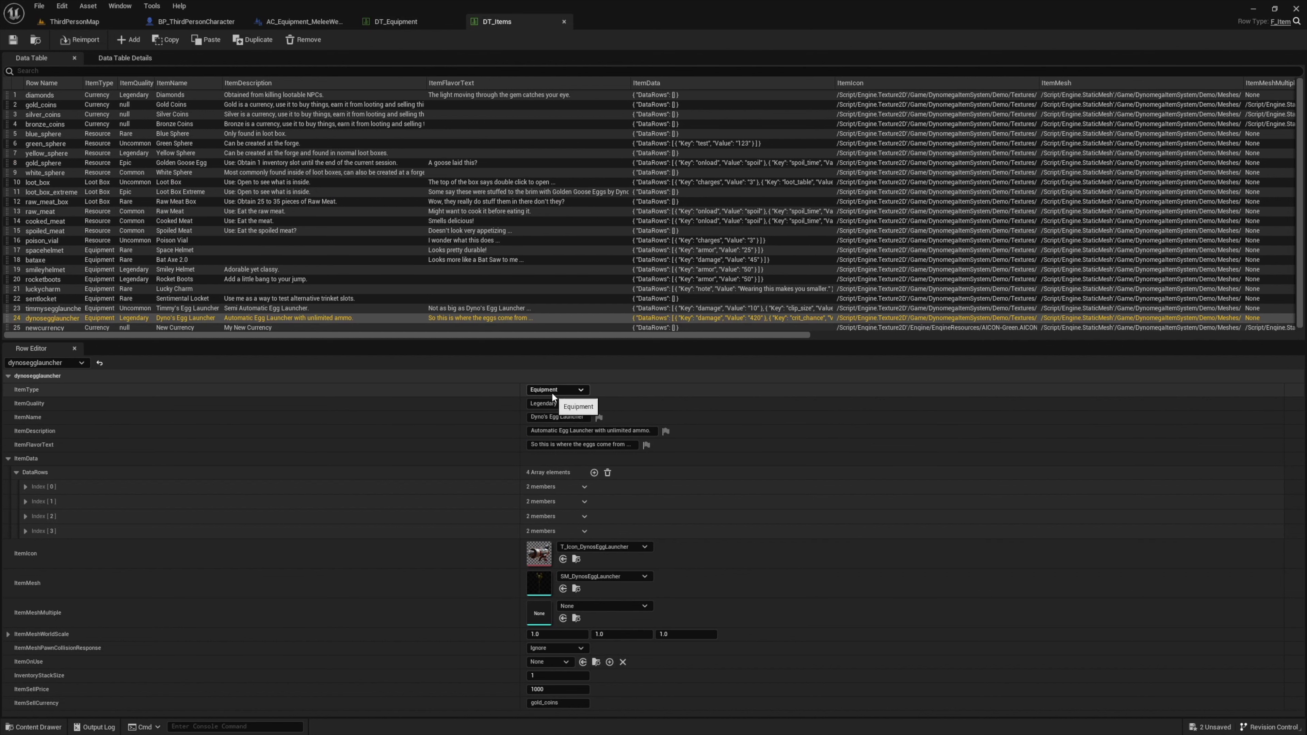
# - Expand the BaseTransform settings of the newequipment row in DT_Equipment
pyautogui.click(399, 22)
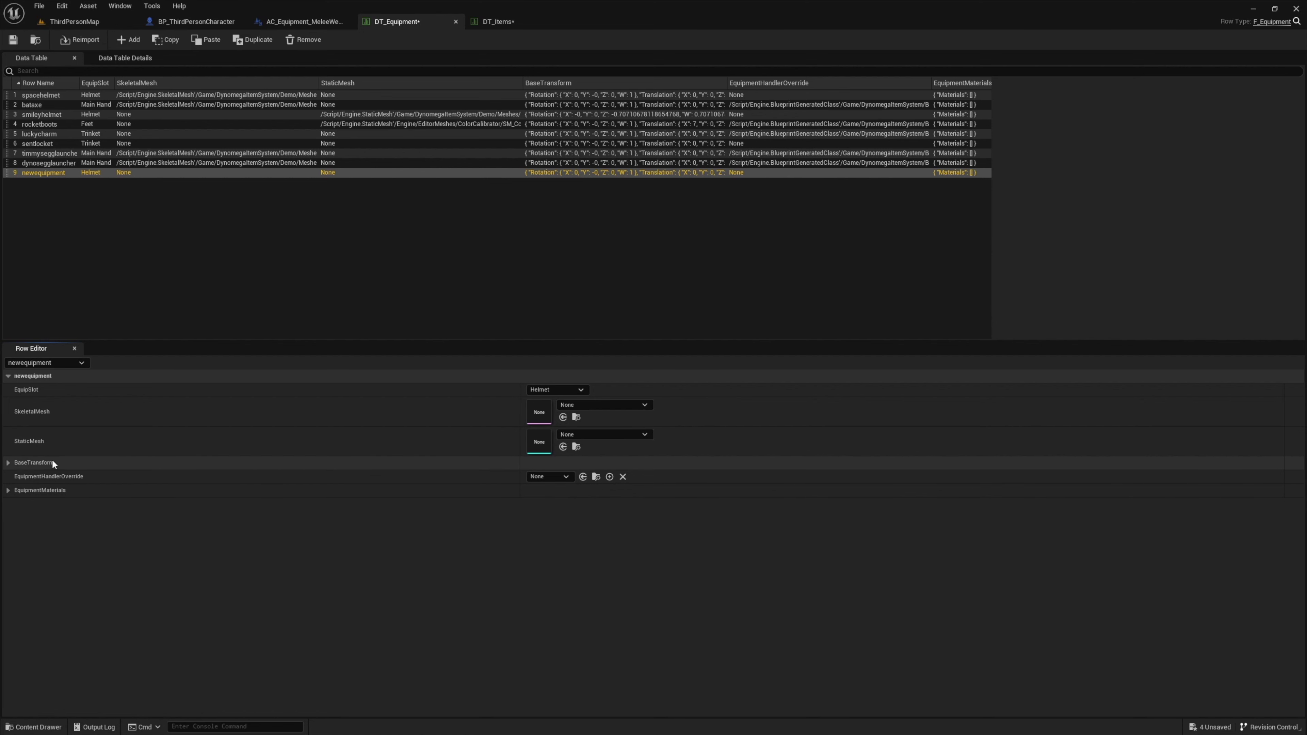
pyautogui.click(8, 462)
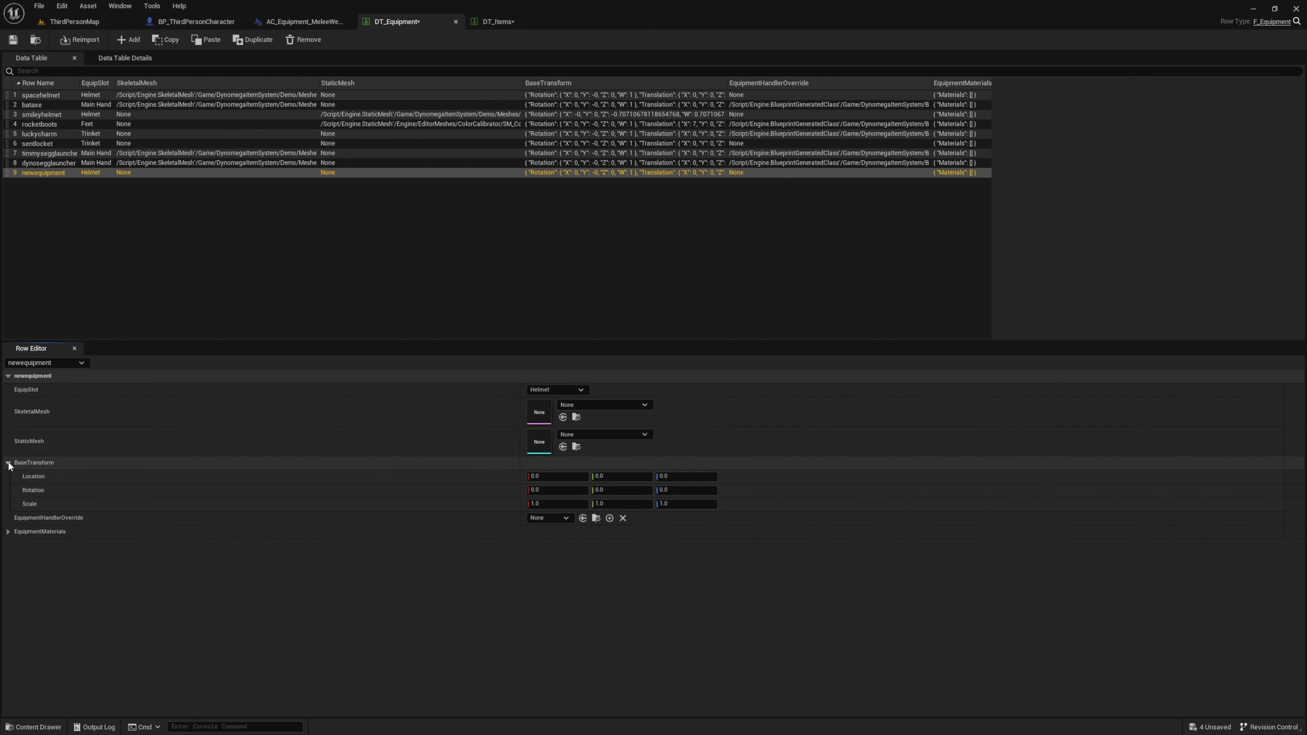